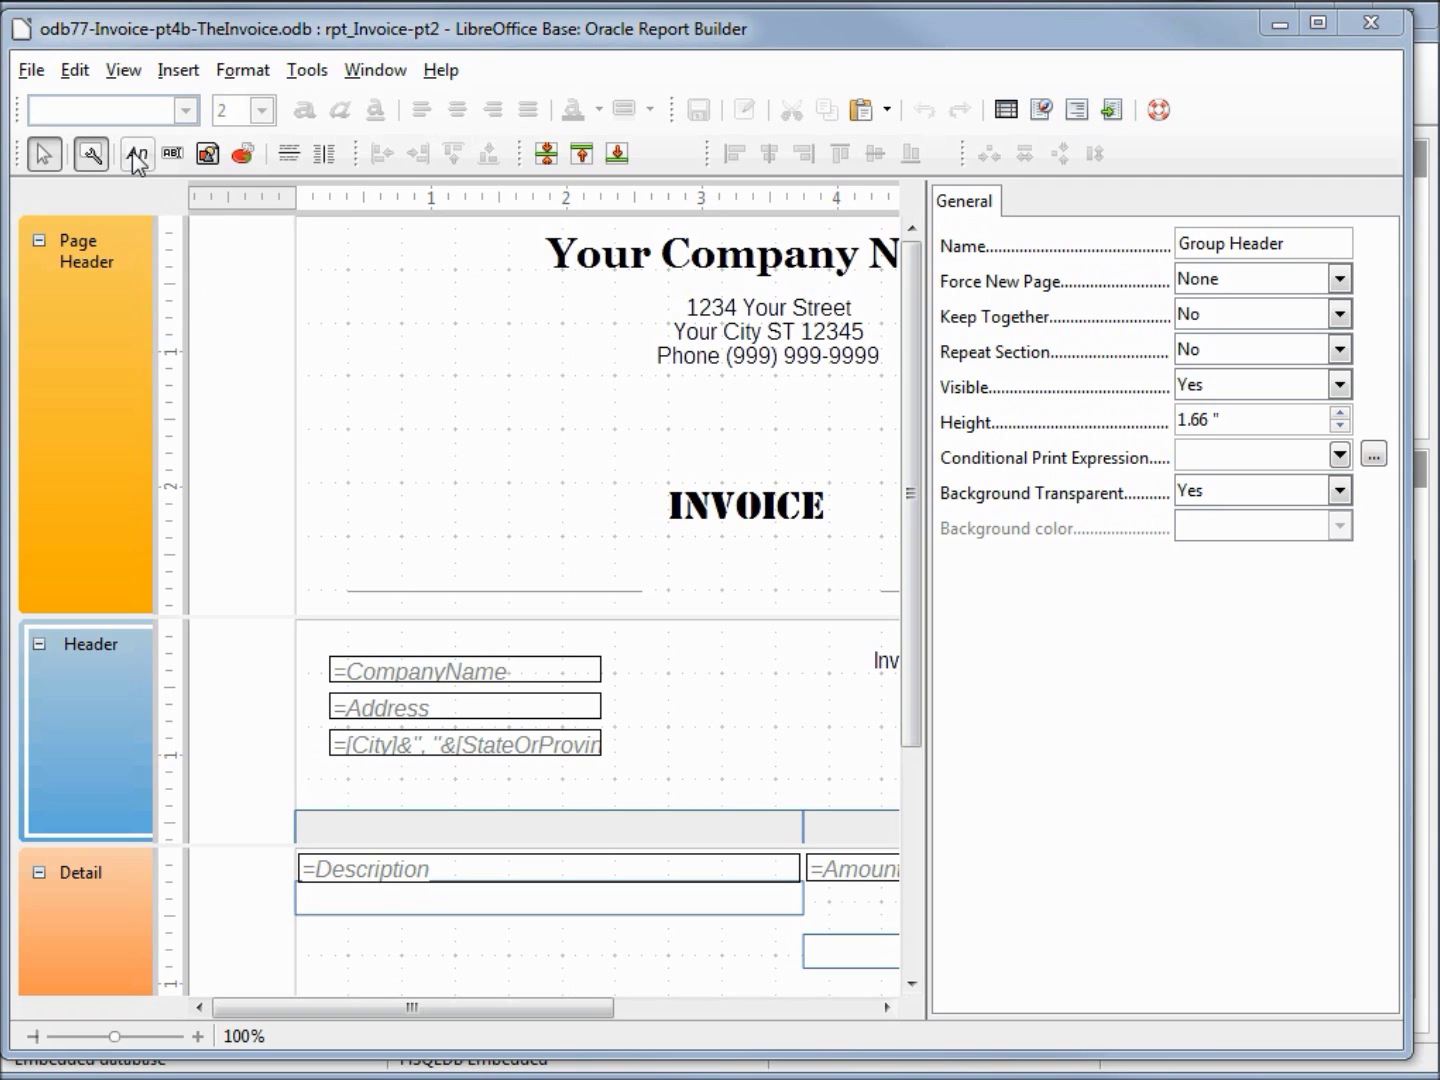
# Step: Draw a new label in the Header and set its text to Description
pyautogui.click(135, 161)
pyautogui.moveTo(641, 699); pyautogui.dragTo(829, 747)
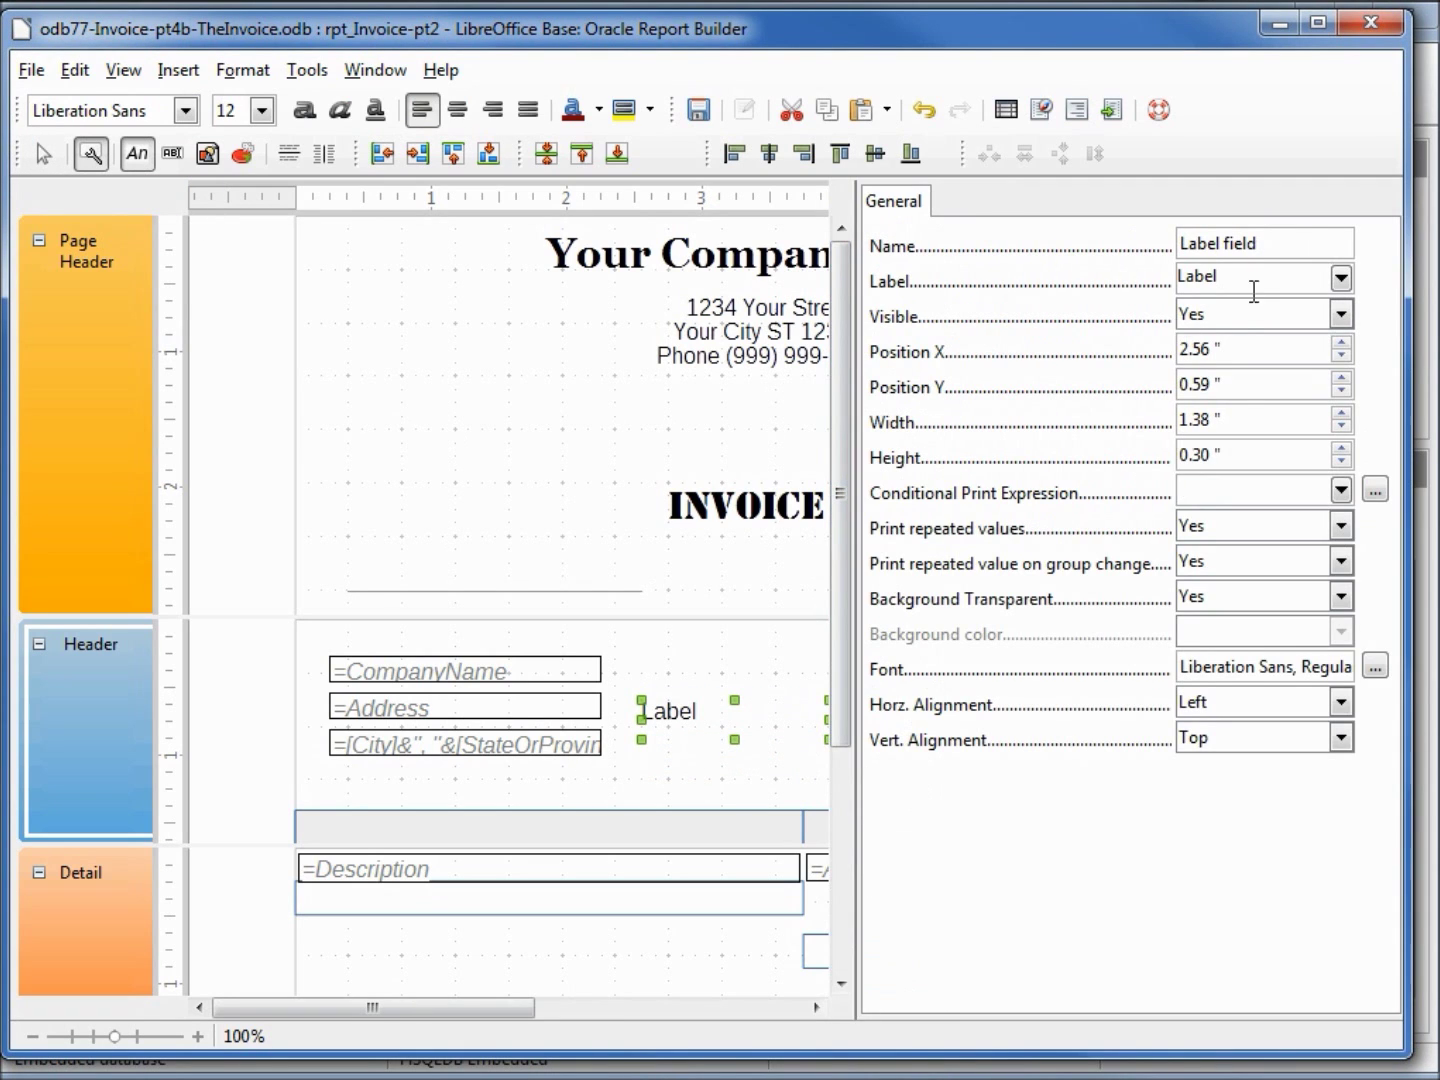
pyautogui.moveTo(1250, 276); pyautogui.dragTo(1139, 261)
pyautogui.write('Description')
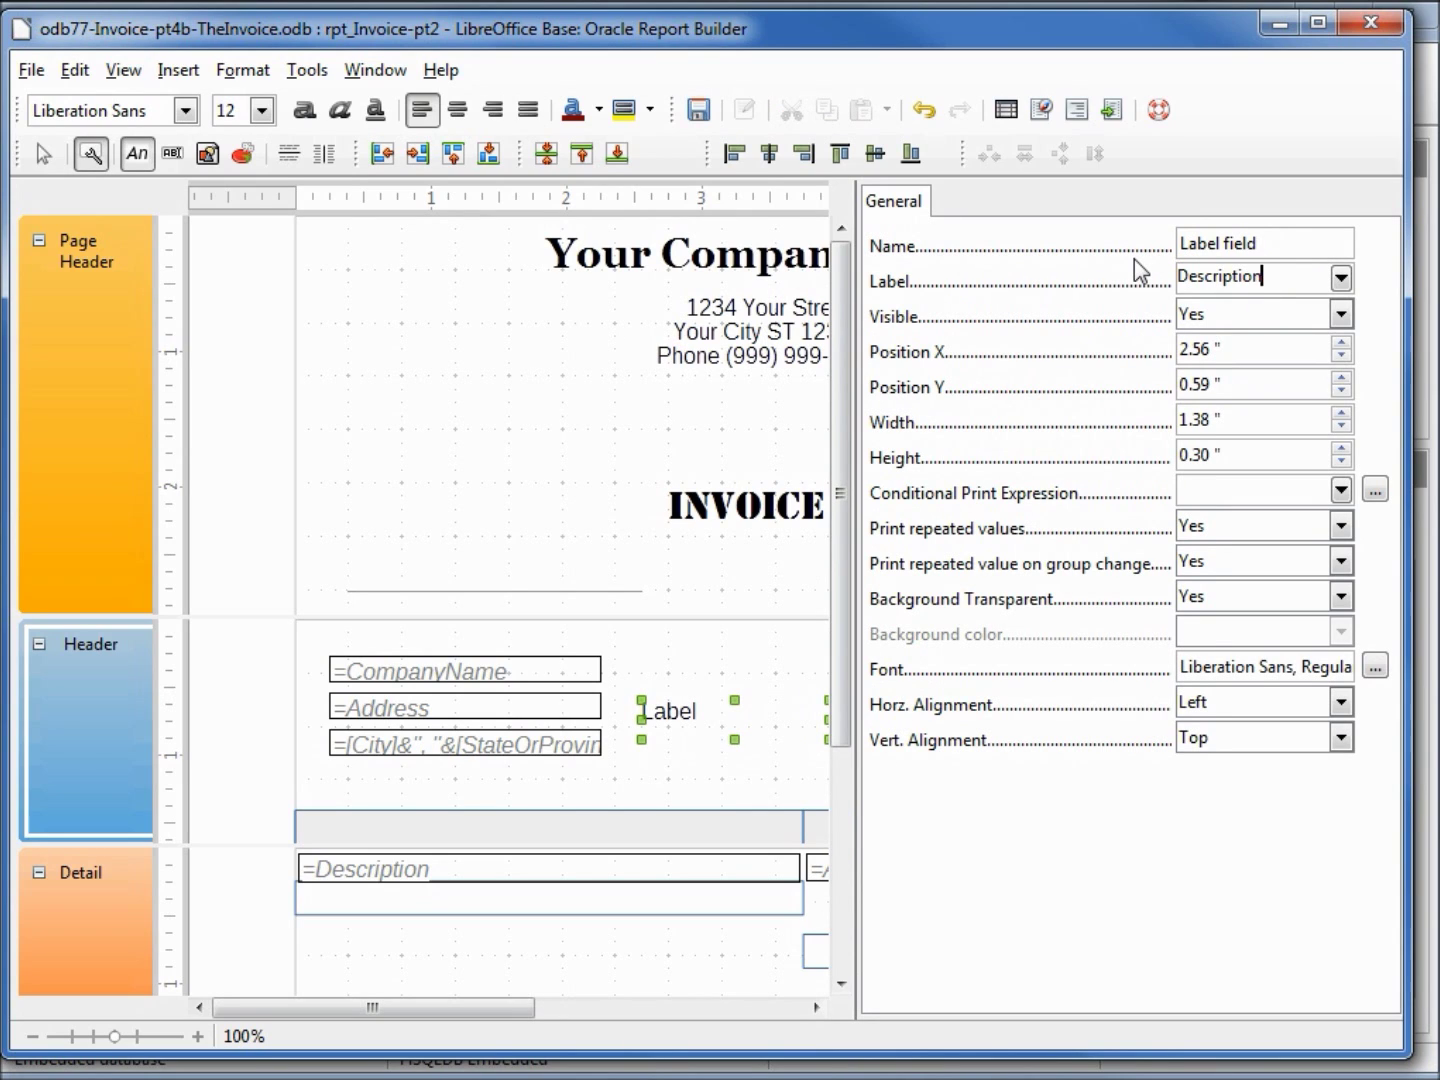
pyautogui.press('Tab')
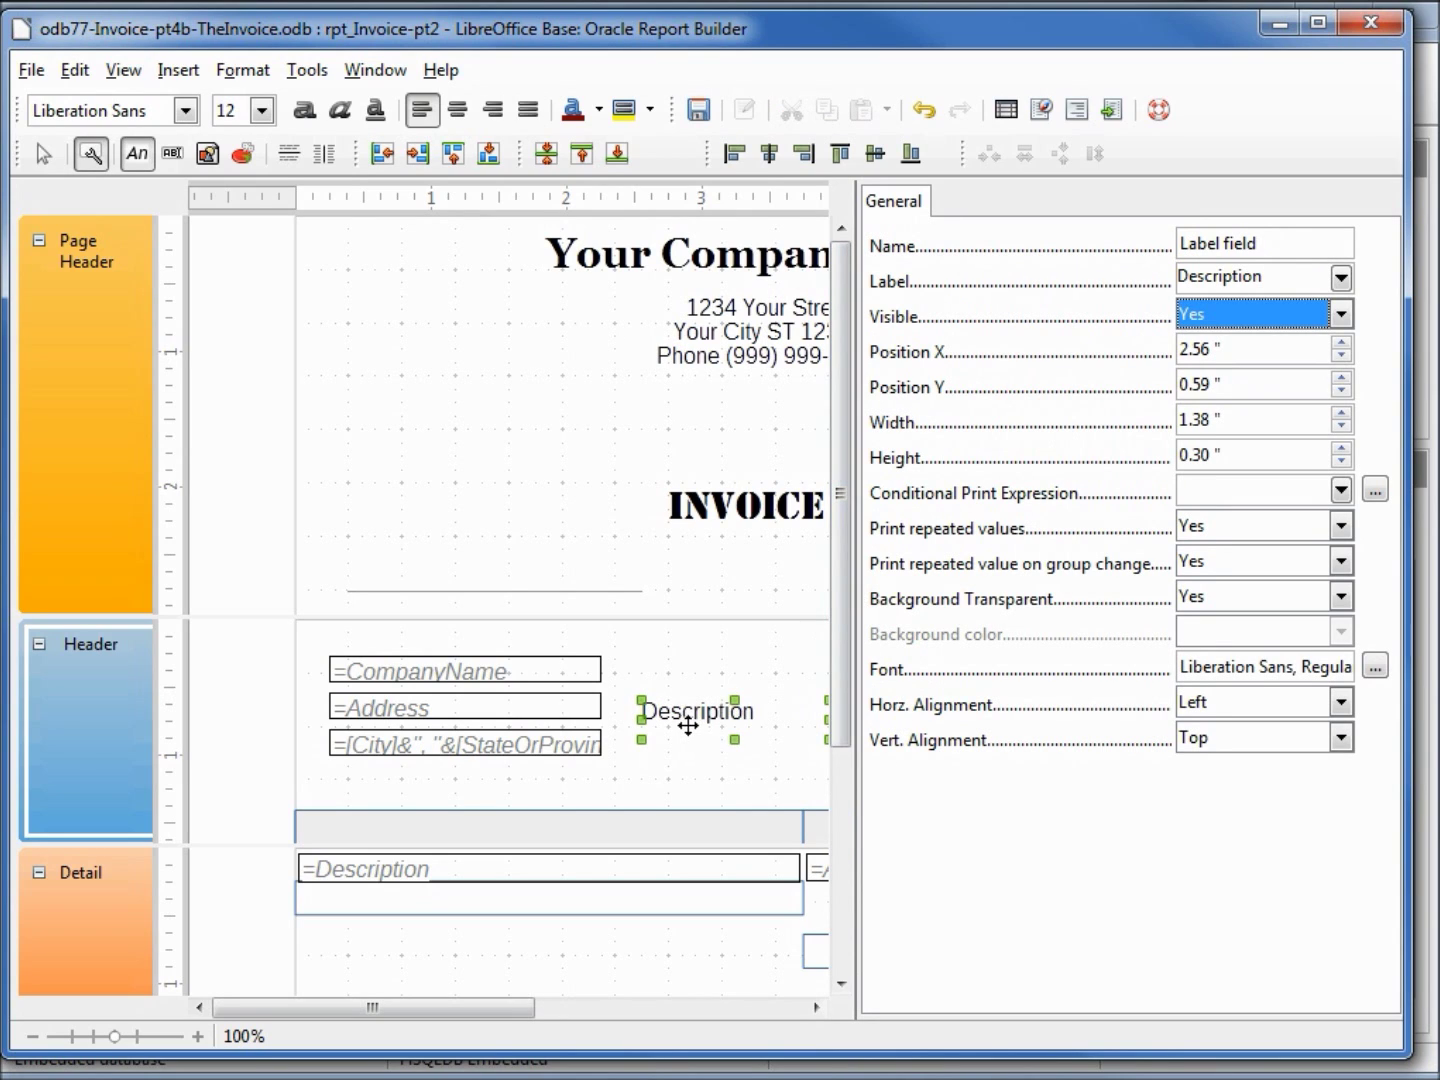
# Step: Duplicate the Description label and relabel the copy Amount Owed
pyautogui.click(689, 711)
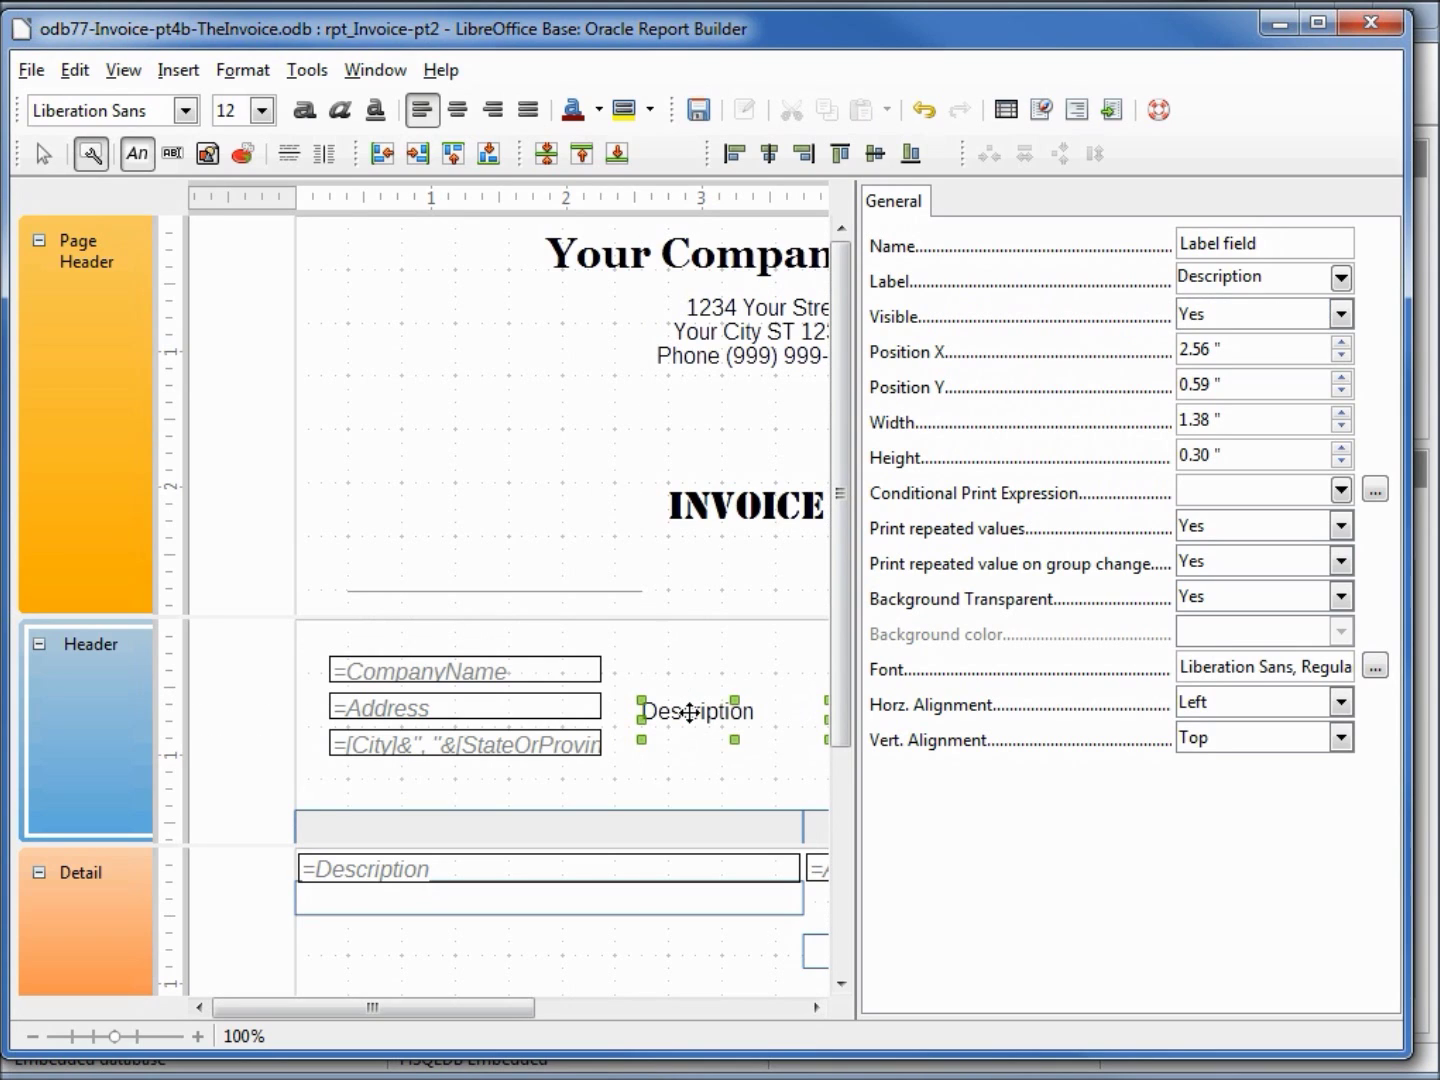
pyautogui.hotkey('ctrl', 'c')
pyautogui.hotkey('ctrl', 'v')
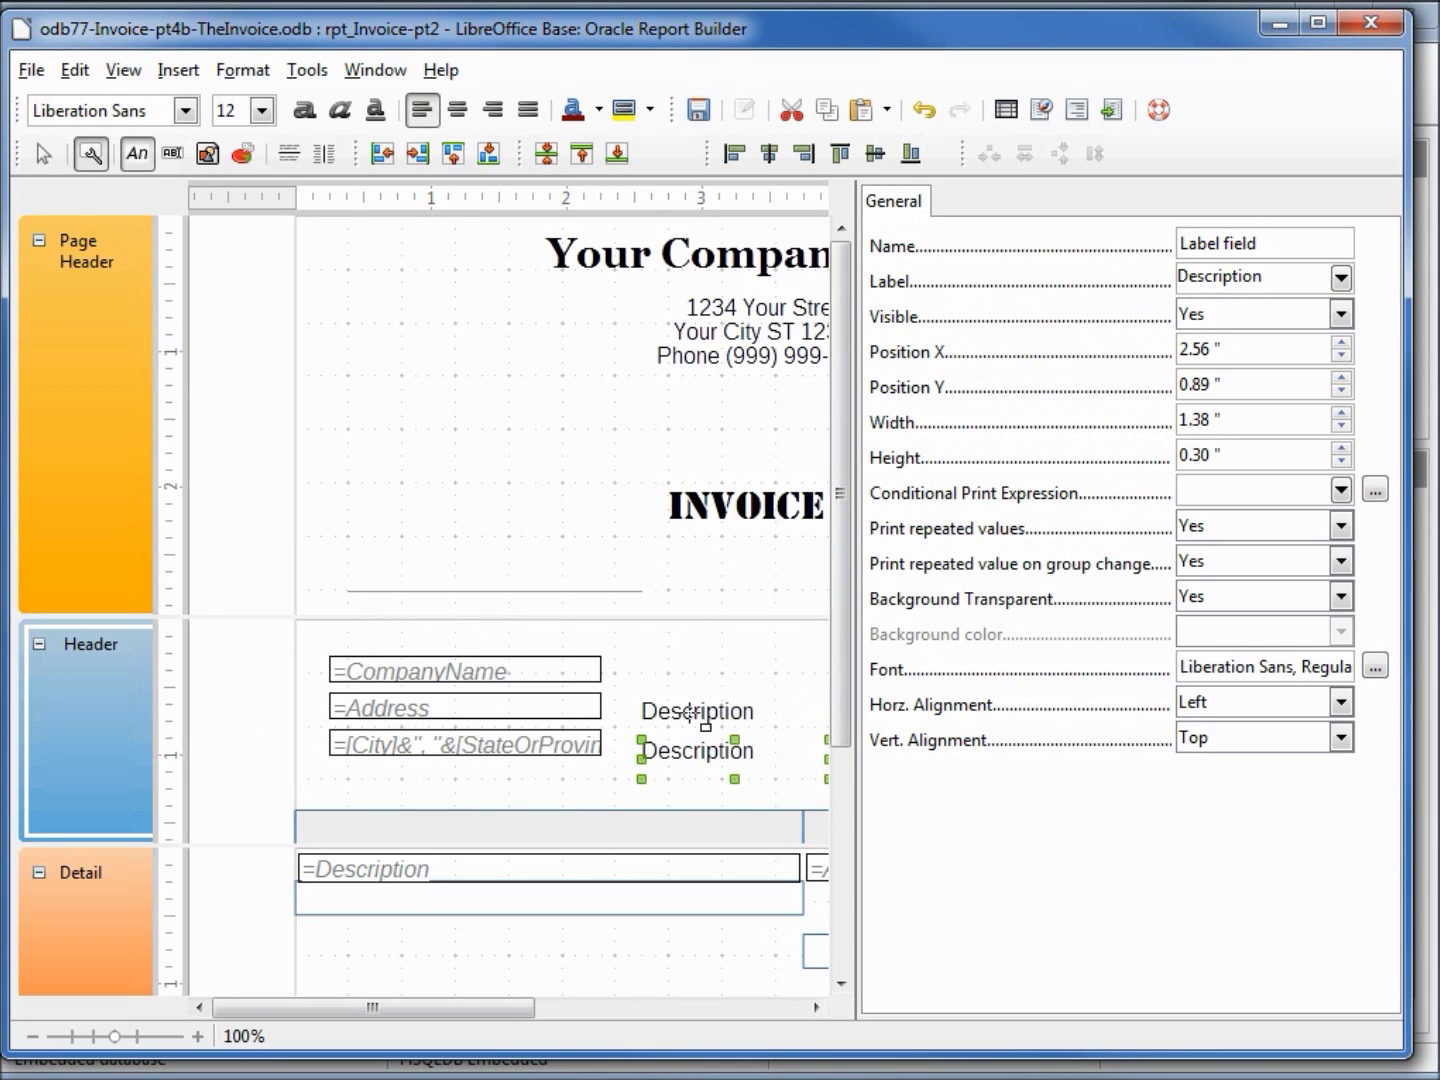
pyautogui.doubleClick(1272, 276)
pyautogui.press('Delete')
pyautogui.write('Amount Owed')
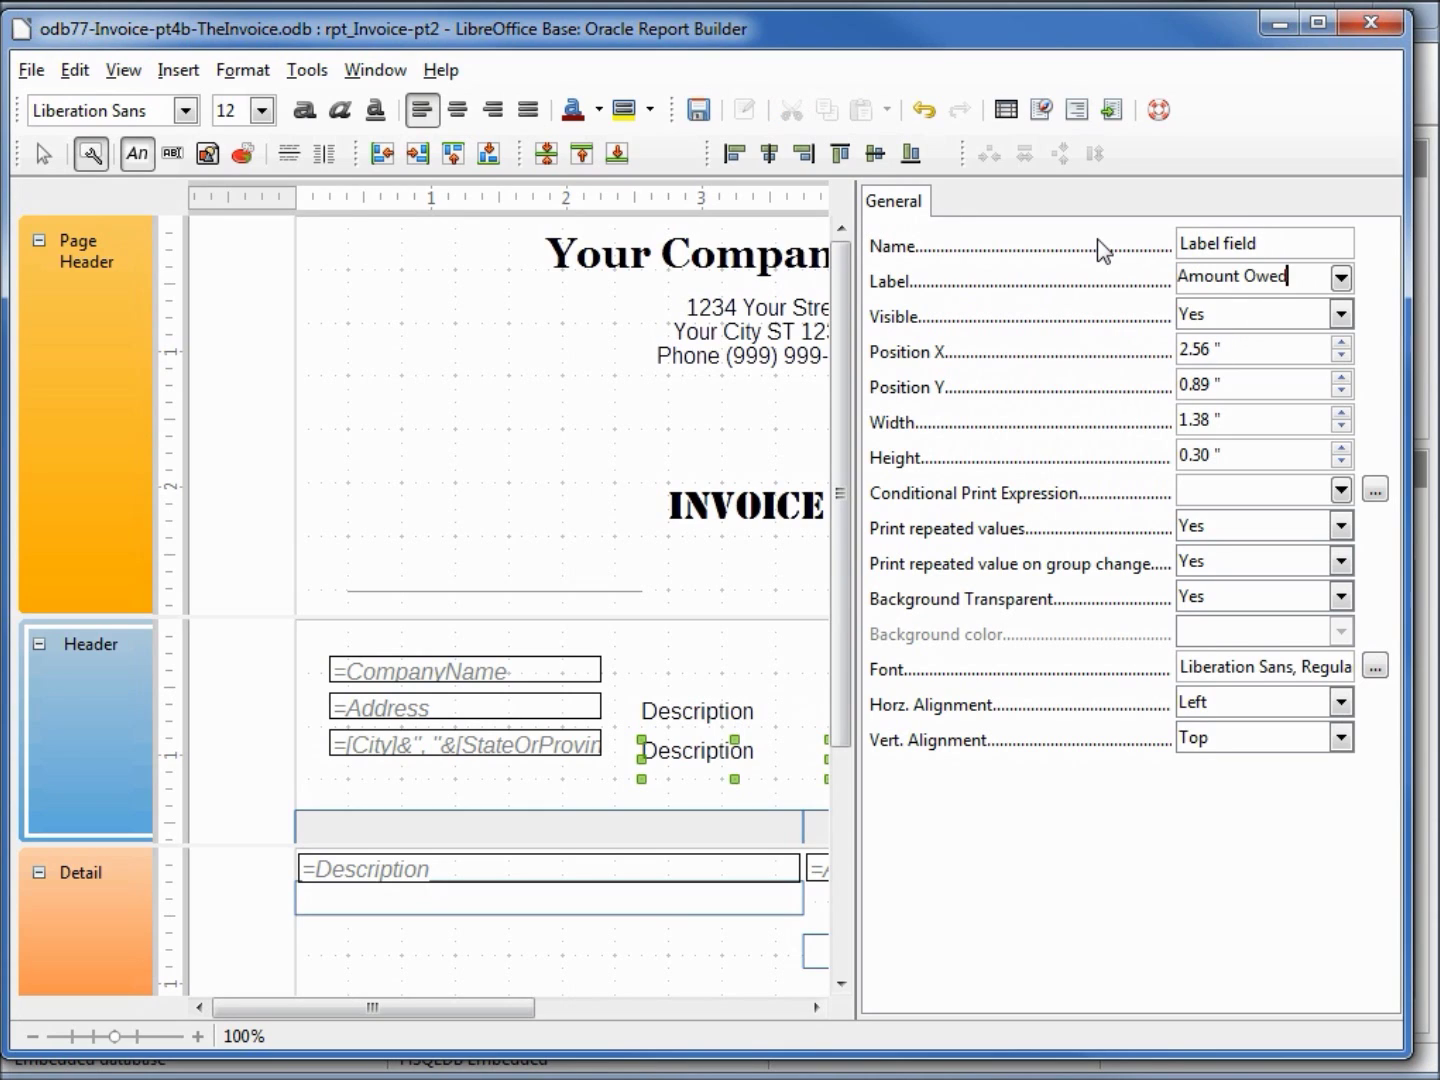
pyautogui.press('Tab')
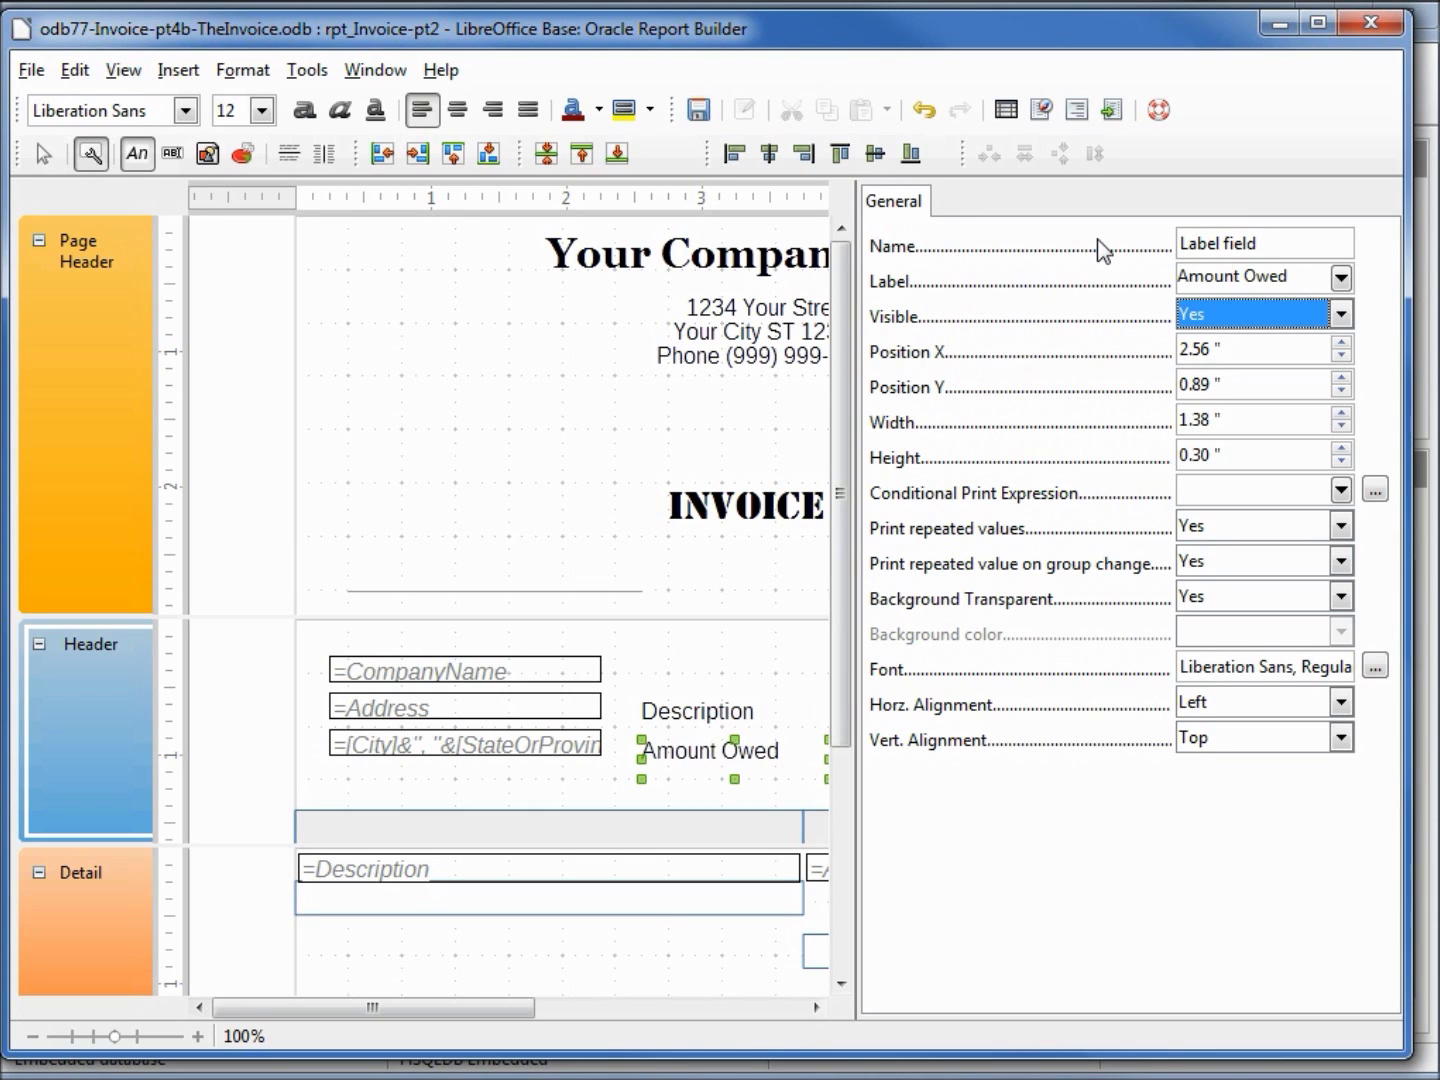
# Step: Move the Description label into the column heading row
pyautogui.click(695, 722)
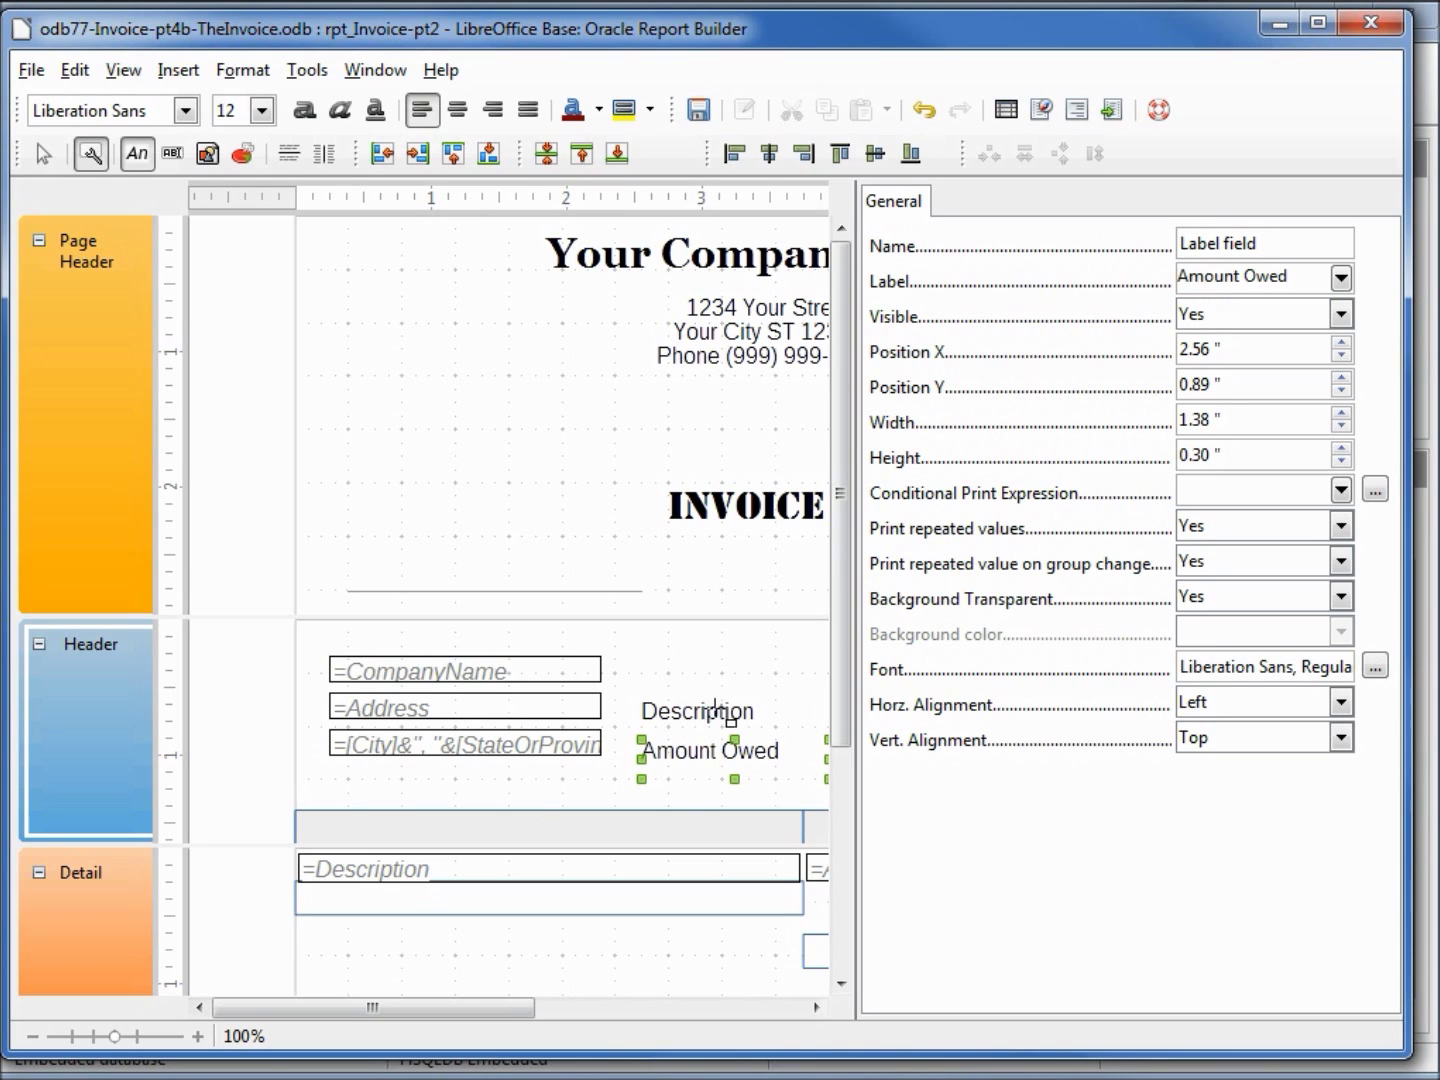
pyautogui.click(43, 153)
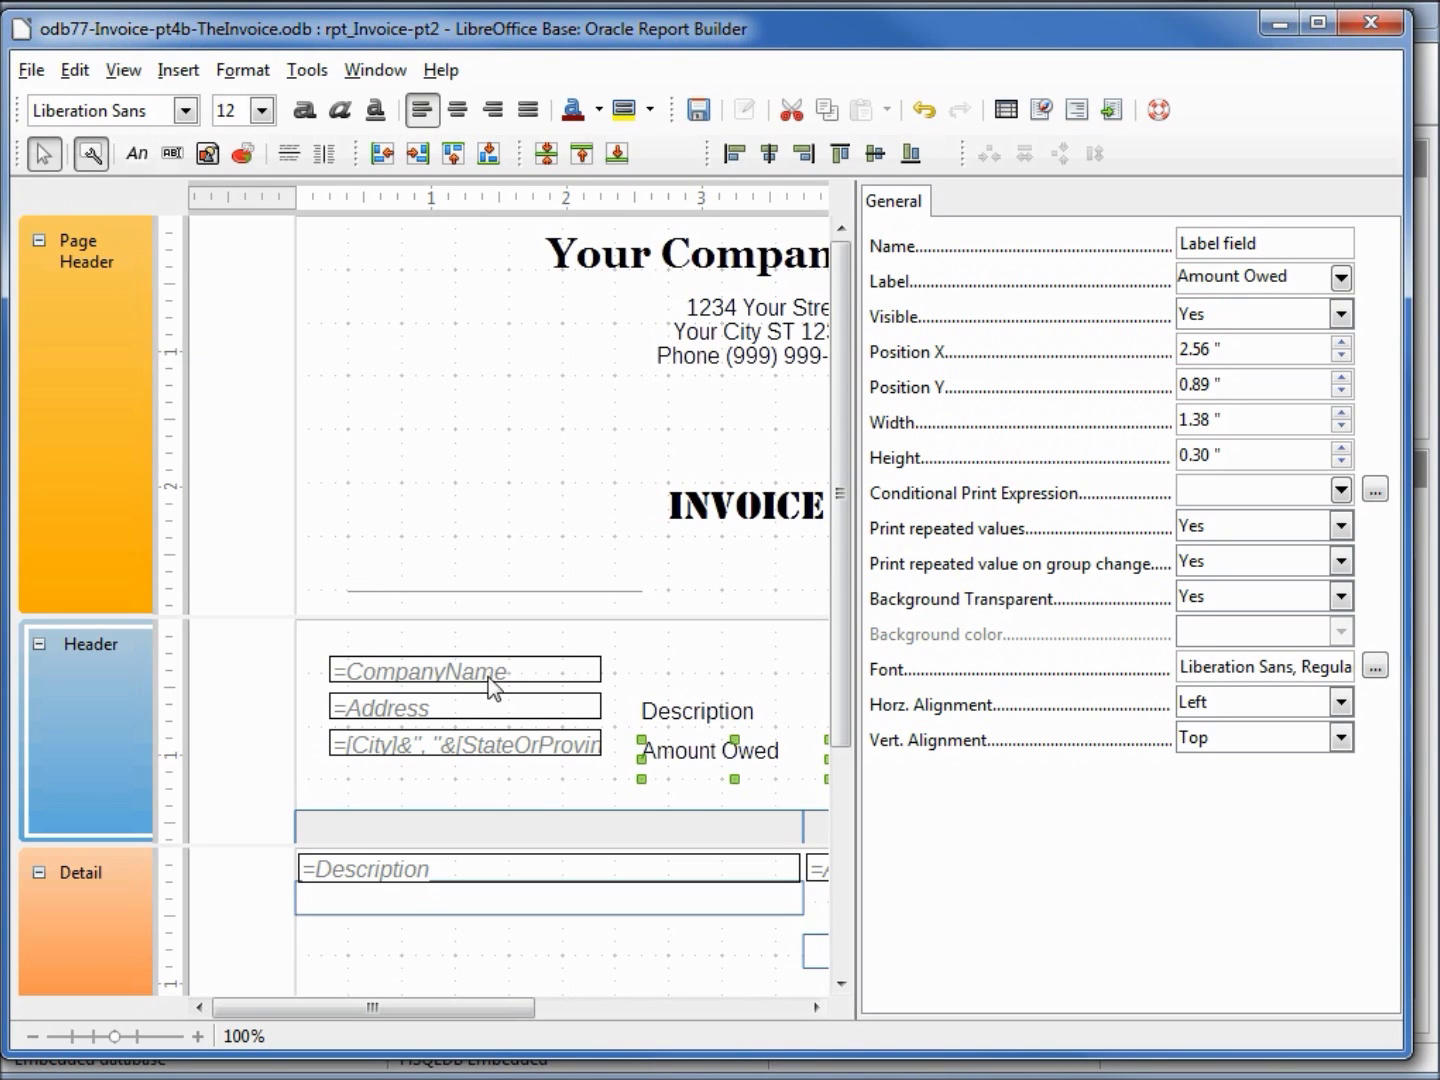
pyautogui.click(643, 716)
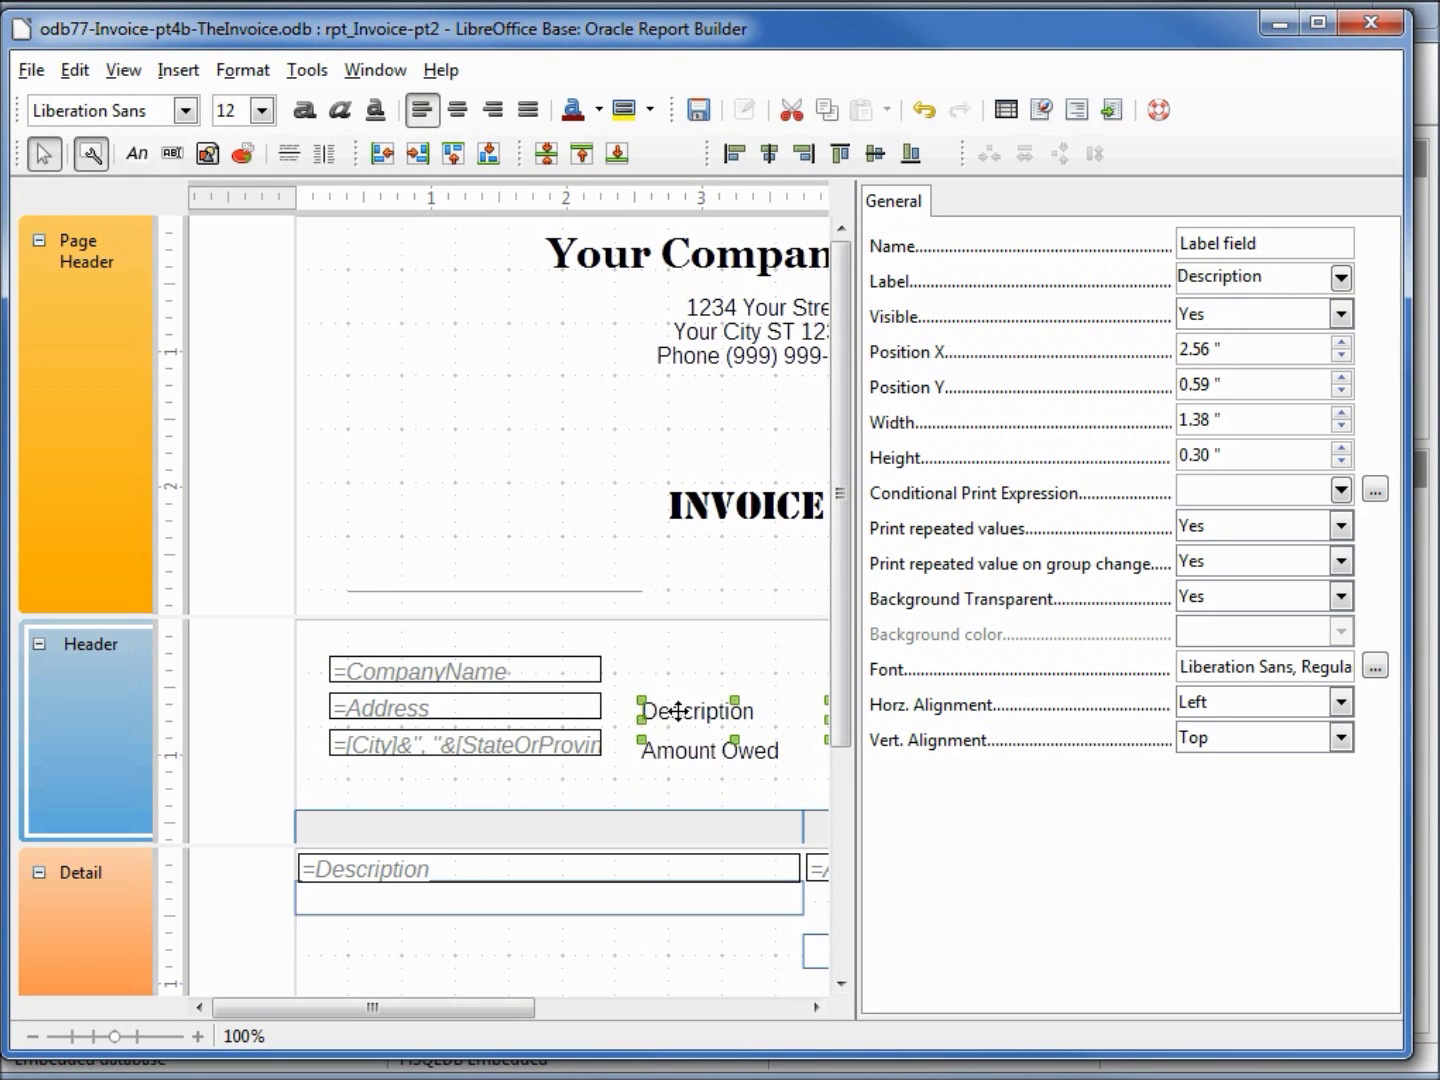
pyautogui.moveTo(679, 711); pyautogui.dragTo(360, 838)
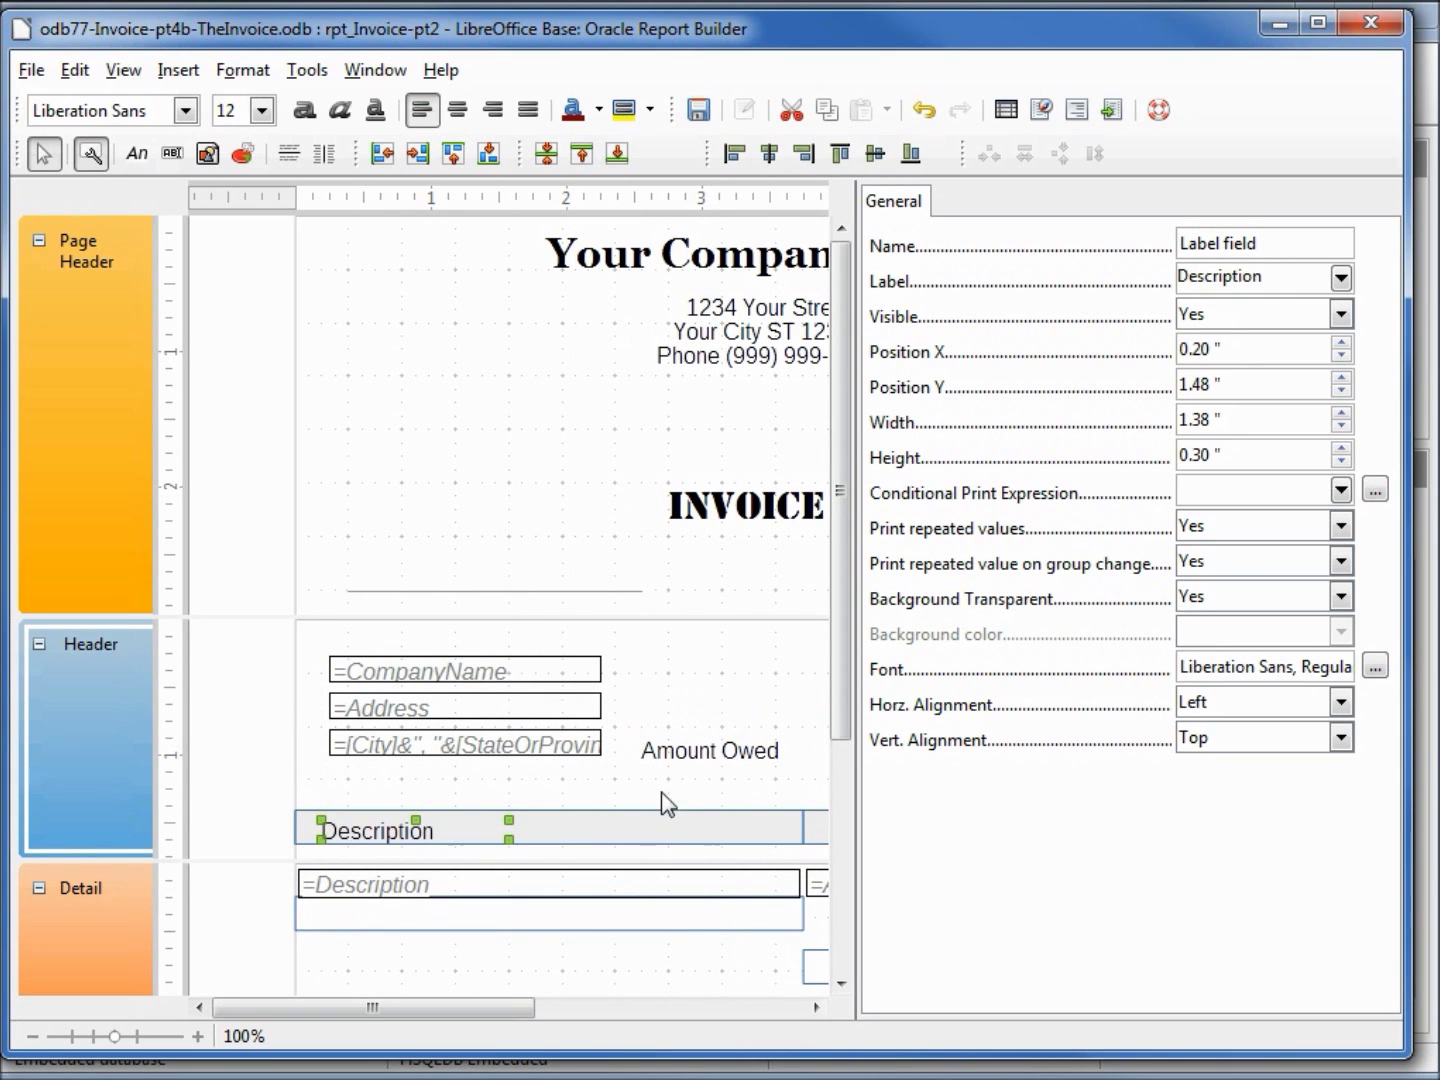
pyautogui.moveTo(495, 1007); pyautogui.dragTo(681, 1018)
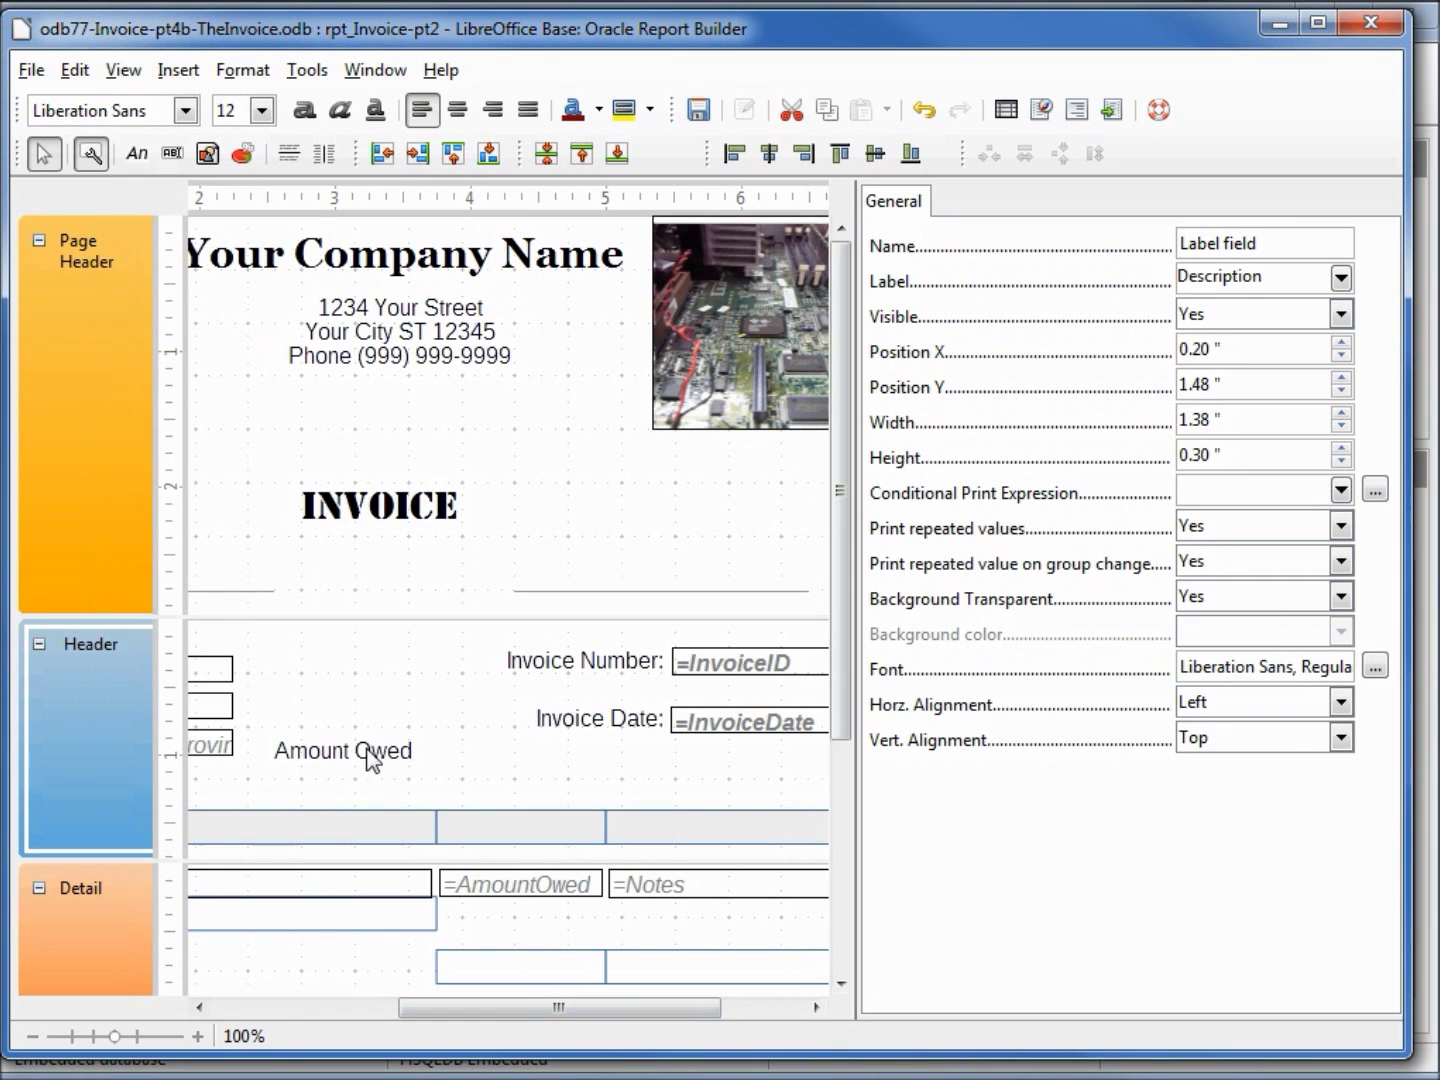
# Step: Copy the Amount Owed label, rename the copy Notes, and place it at the heading row's right
pyautogui.click(366, 750)
pyautogui.hotkey('ctrl', 'c')
pyautogui.hotkey('ctrl', 'v')
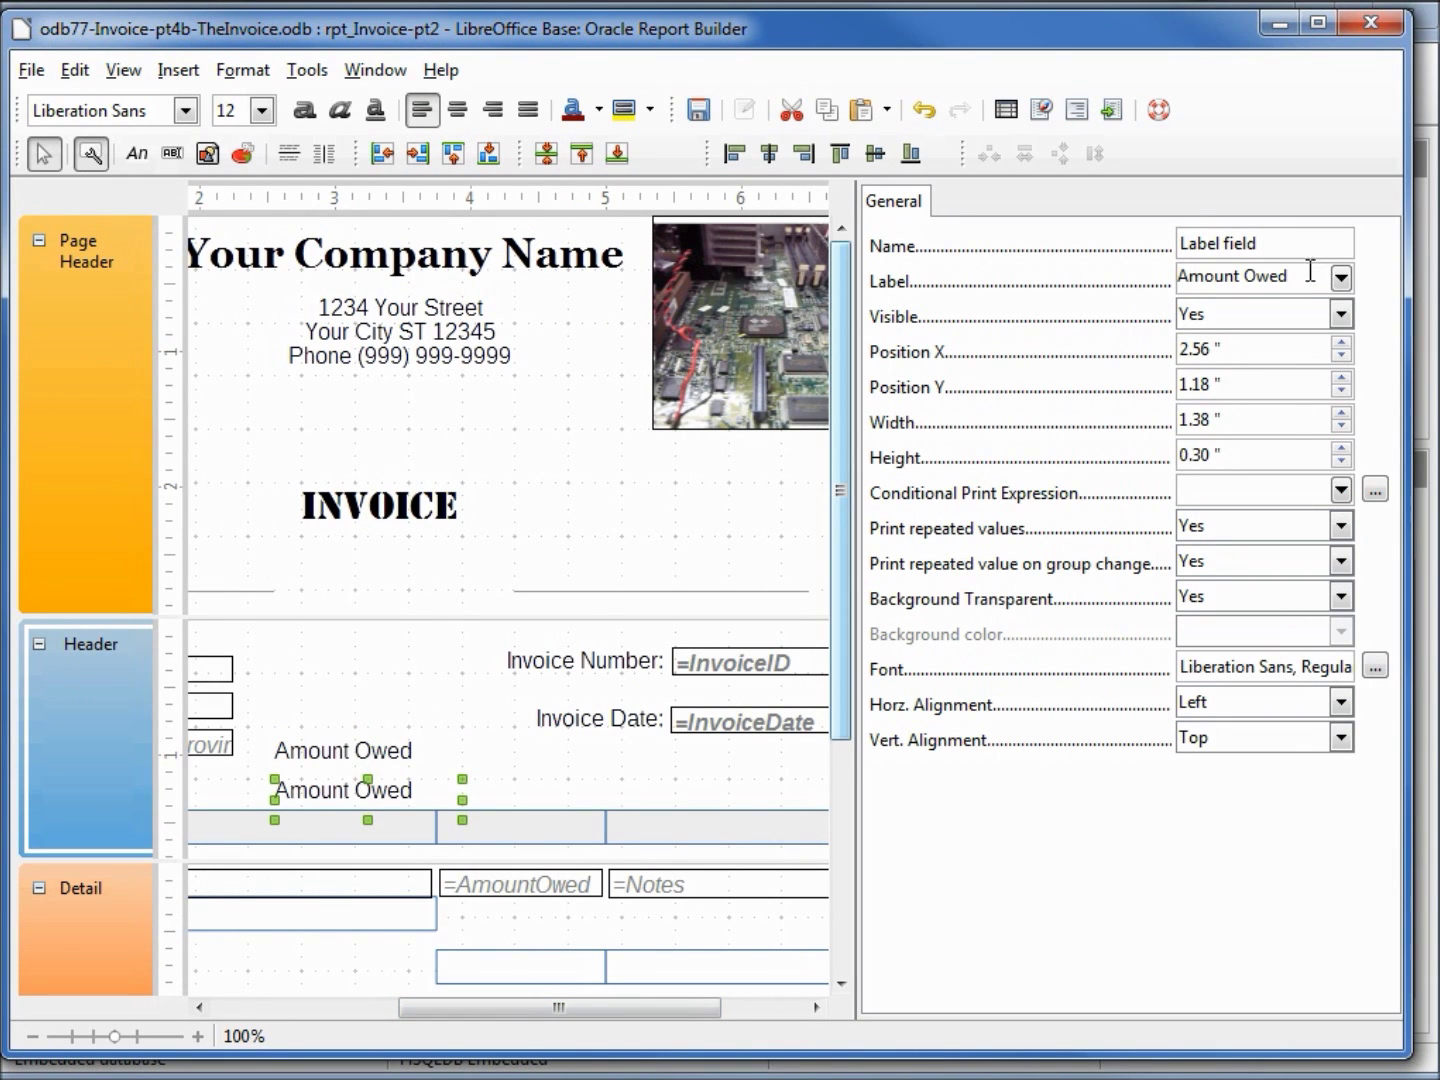
pyautogui.moveTo(1291, 278); pyautogui.dragTo(1146, 278)
pyautogui.write('Notes')
pyautogui.moveTo(312, 800); pyautogui.dragTo(513, 814)
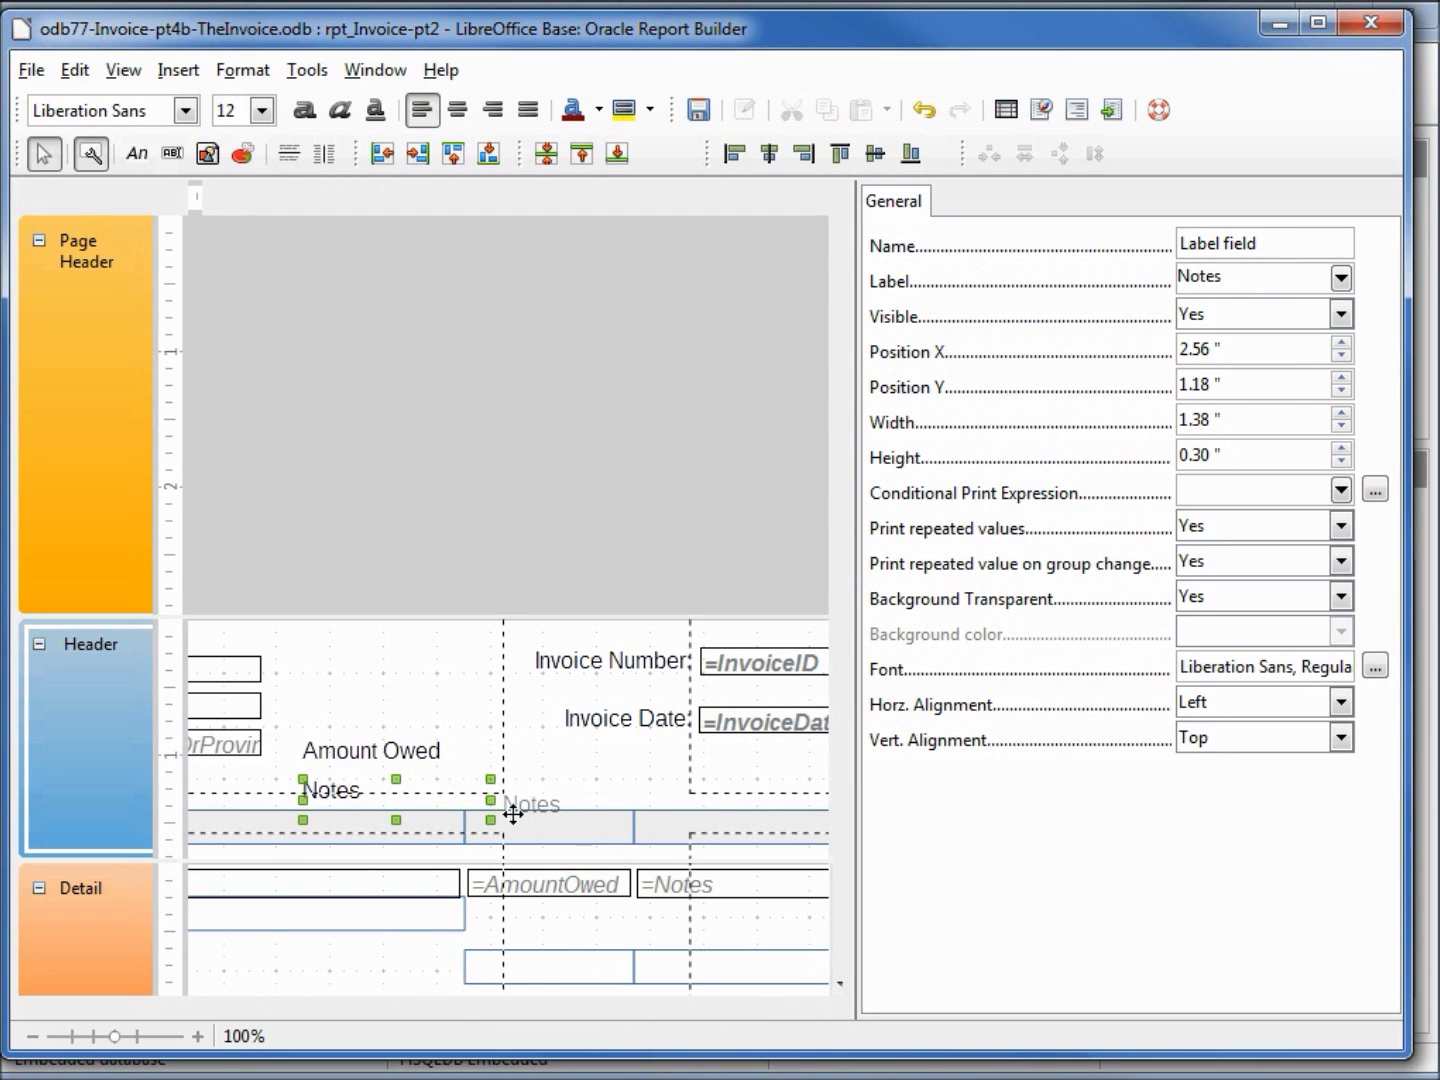
pyautogui.moveTo(514, 814)
pyautogui.mouseDown()
pyautogui.moveTo(676, 828)
pyautogui.moveTo(660, 835)
pyautogui.mouseUp()
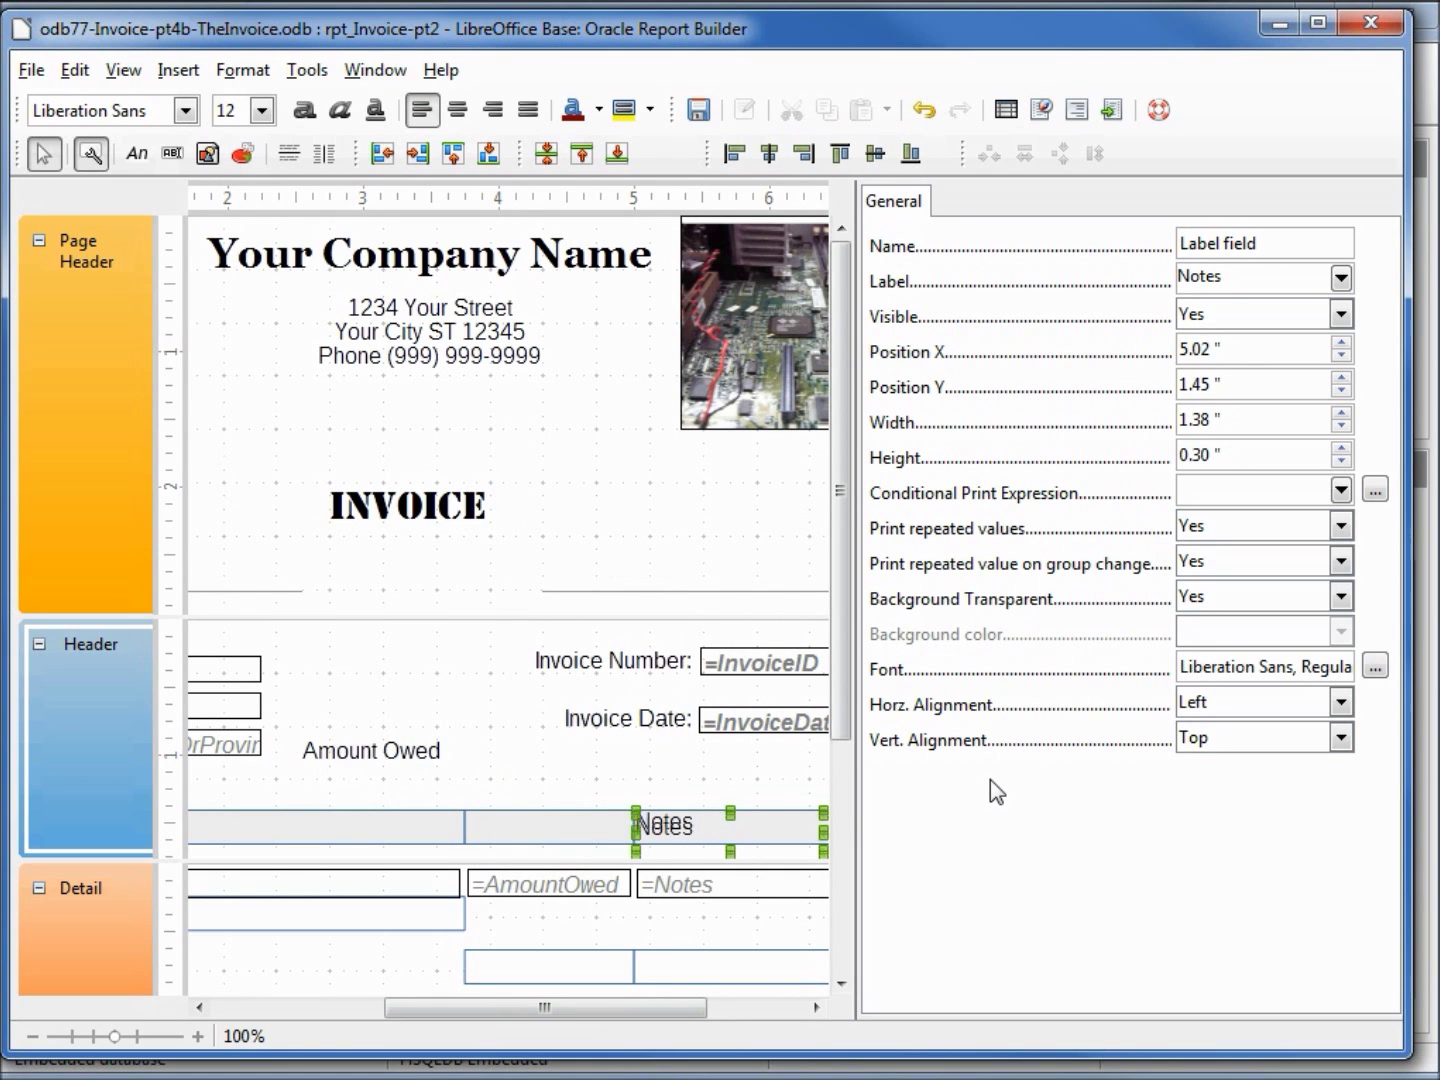
# Step: Nudge Amount Owed into the heading row and adjust its width
pyautogui.click(312, 750)
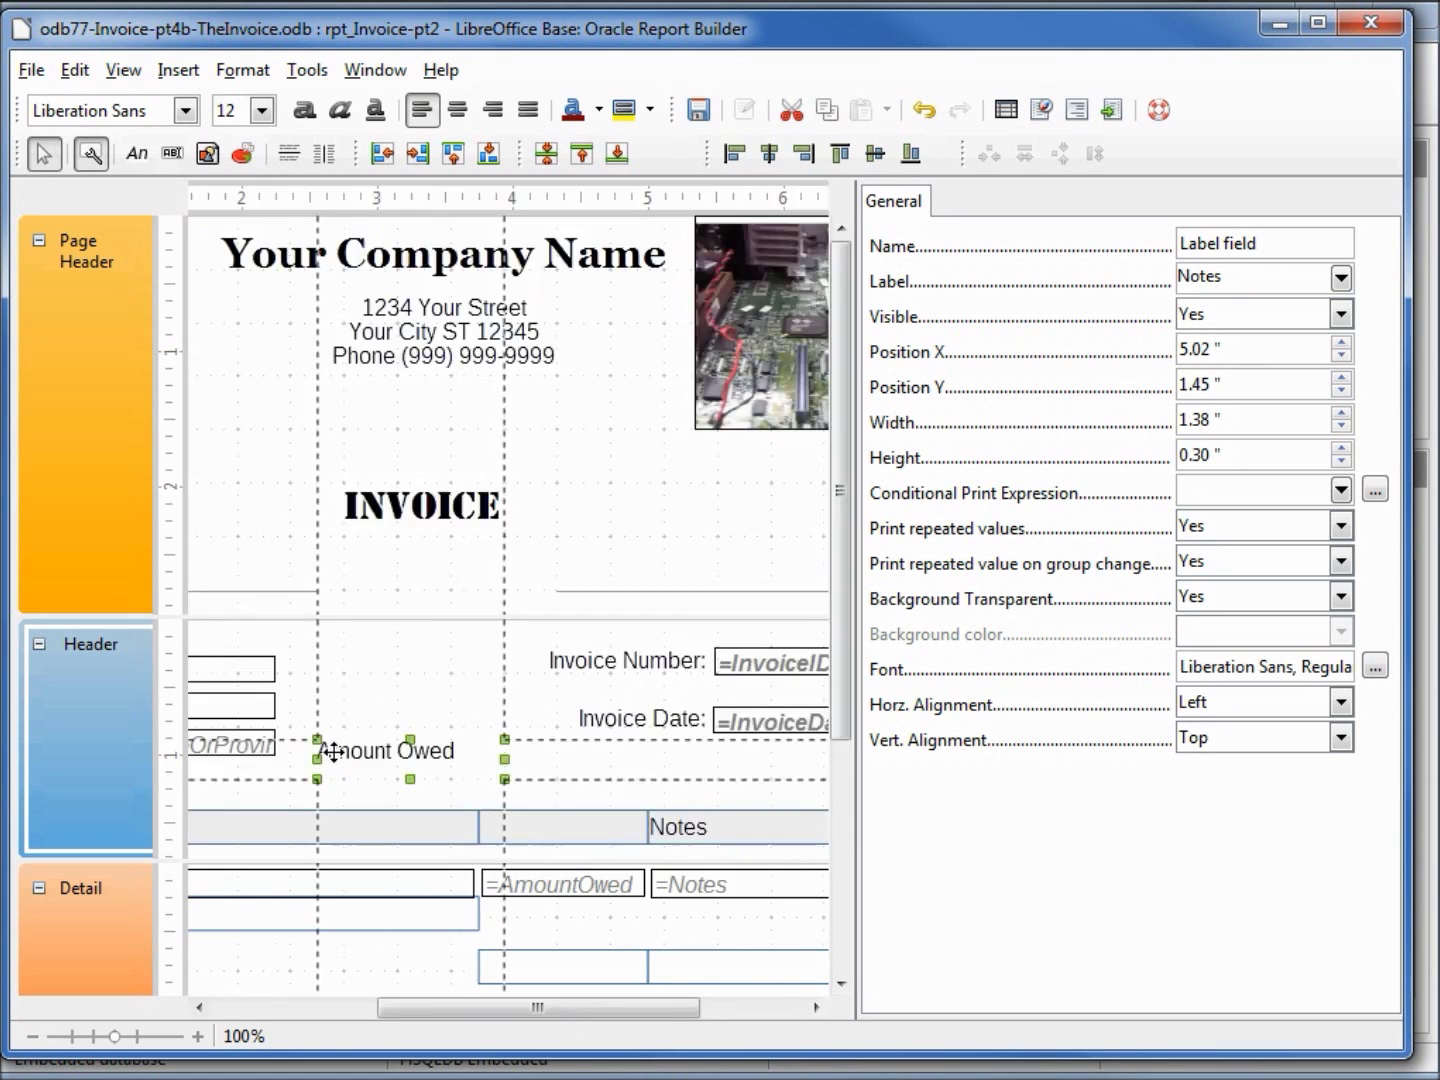
pyautogui.moveTo(334, 752); pyautogui.dragTo(340, 764)
pyautogui.press('Down')
pyautogui.press('Down')
pyautogui.press('Down')
pyautogui.press('Down')
pyautogui.press('Down')
pyautogui.press('Down')
pyautogui.press('Right')
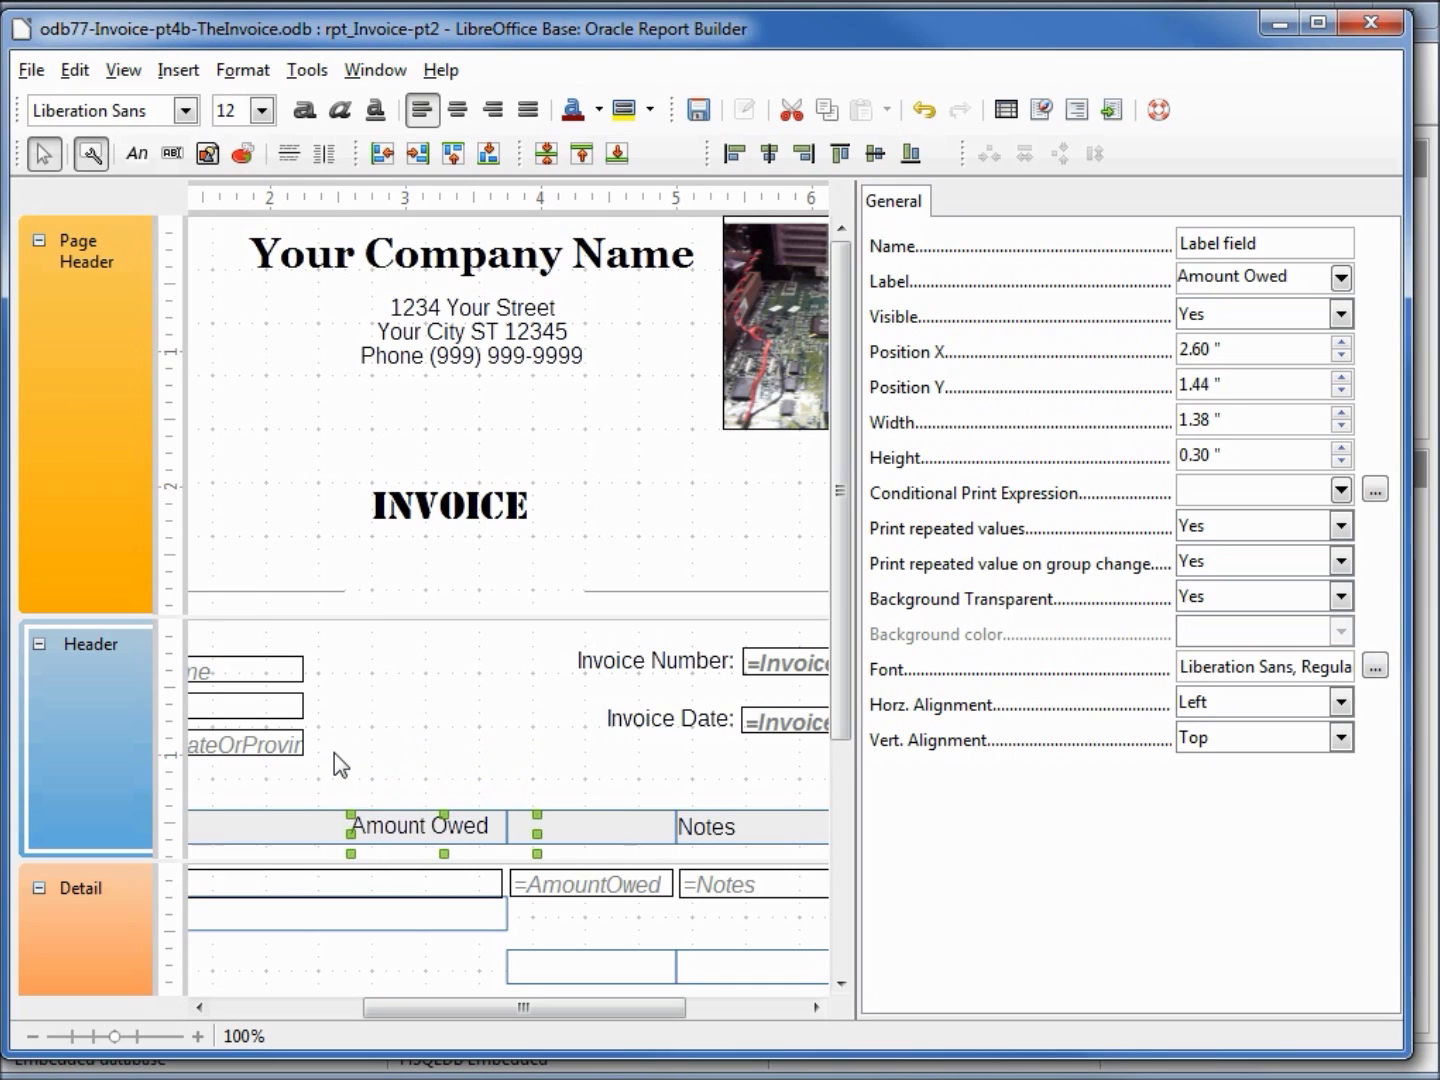
pyautogui.press('Right')
pyautogui.press('Right')
pyautogui.press('Right')
pyautogui.press('Right')
pyautogui.press('Right')
pyautogui.press('Right')
pyautogui.press('Right')
pyautogui.press('Right')
pyautogui.press('Right')
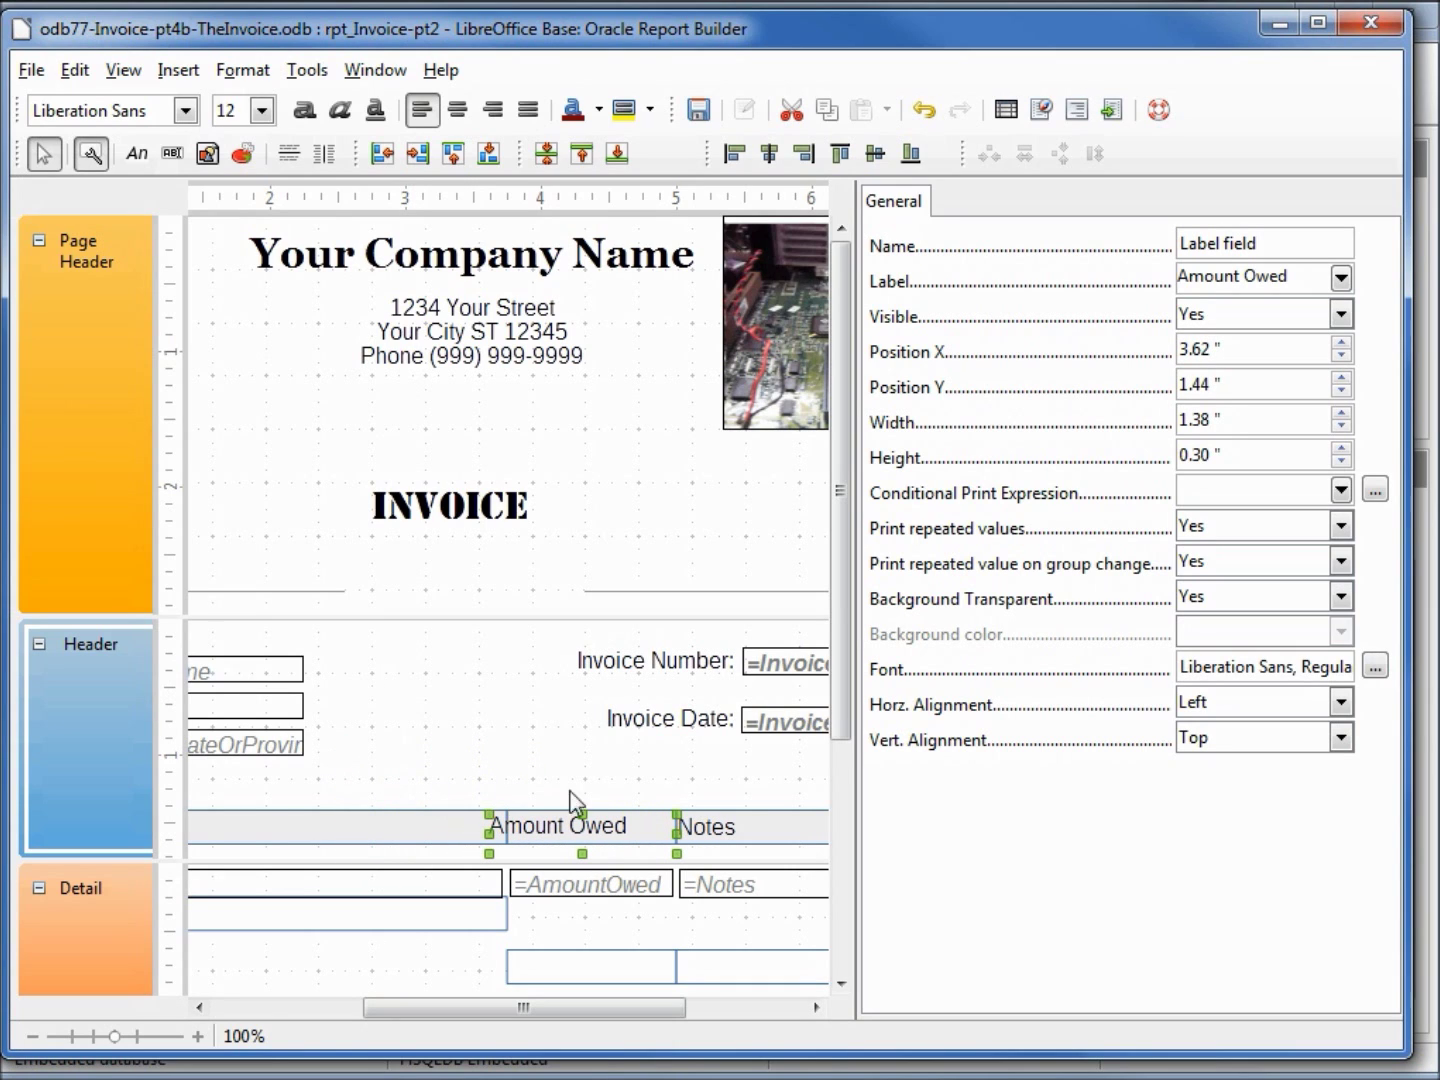
pyautogui.moveTo(673, 831); pyautogui.dragTo(647, 833)
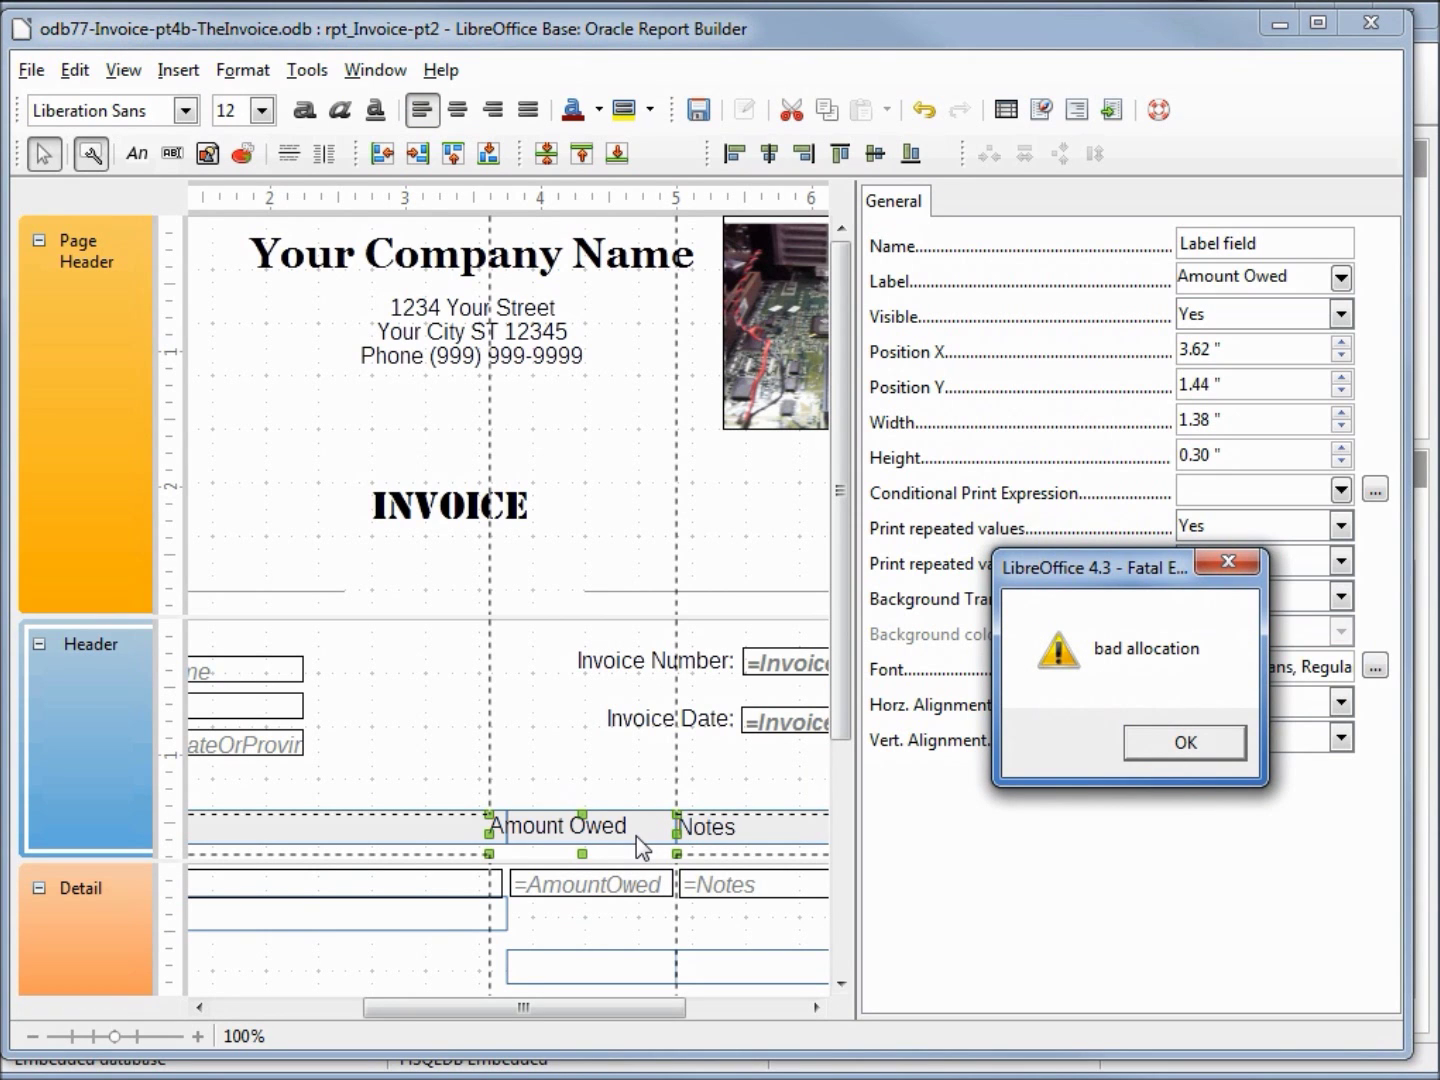
# Step: Dismiss the 'bad allocation' fatal error so LibreOffice closes
pyautogui.click(1187, 740)
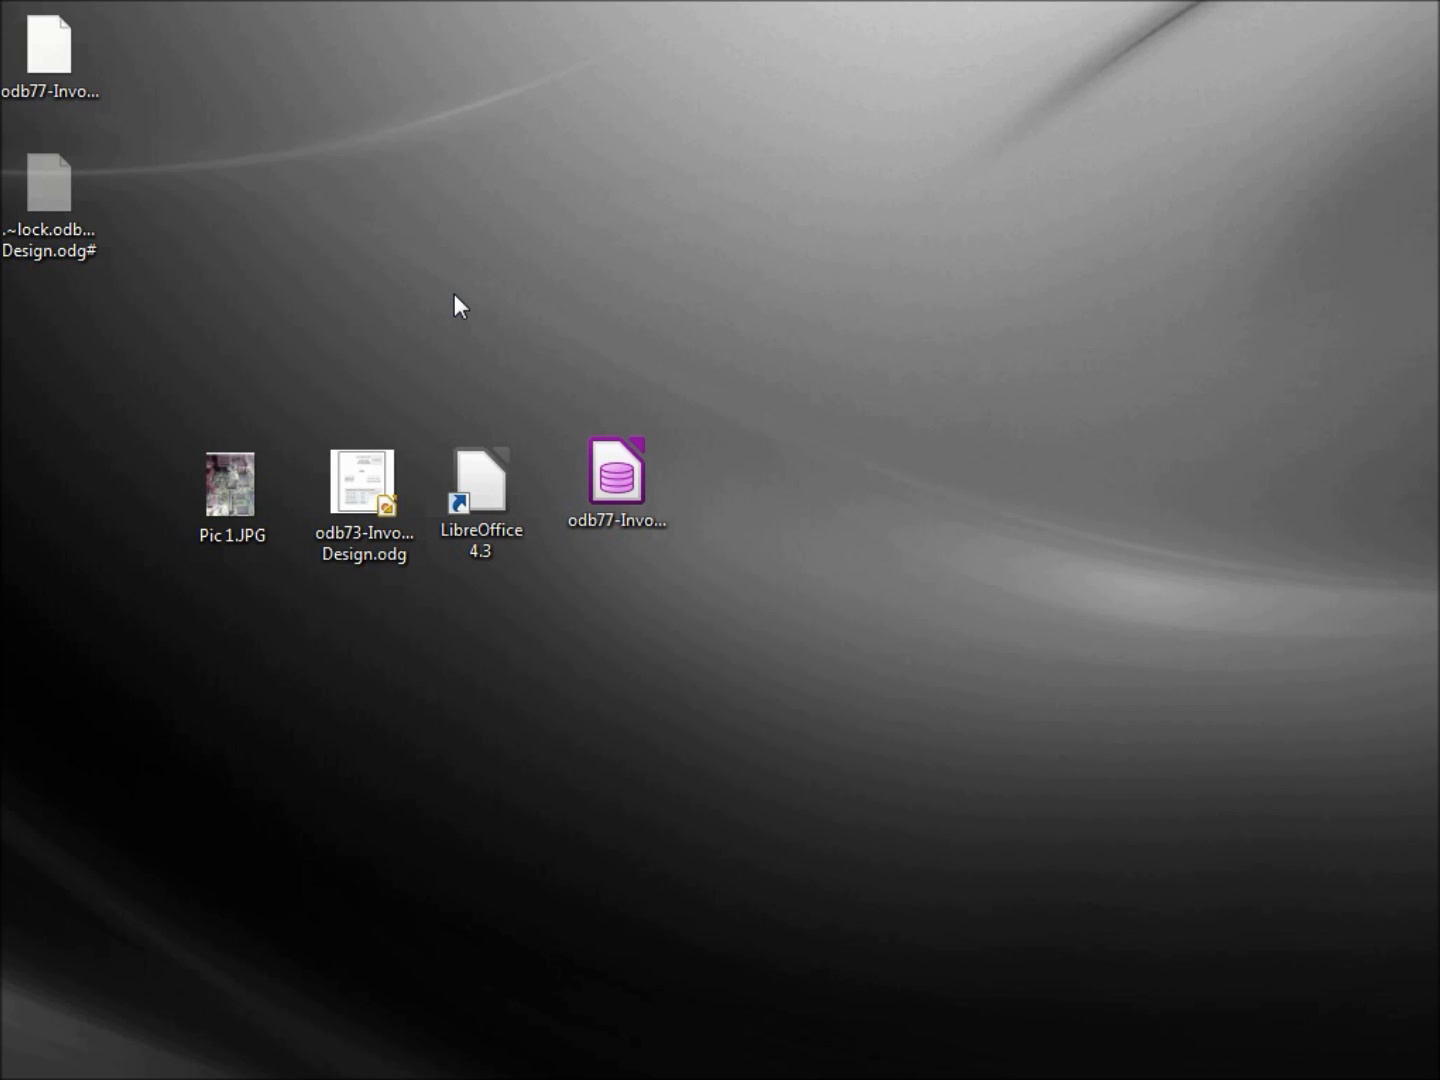
# Step: Reopen the odb77 invoice database and run Document Recovery on both crashed files
pyautogui.doubleClick(625, 478)
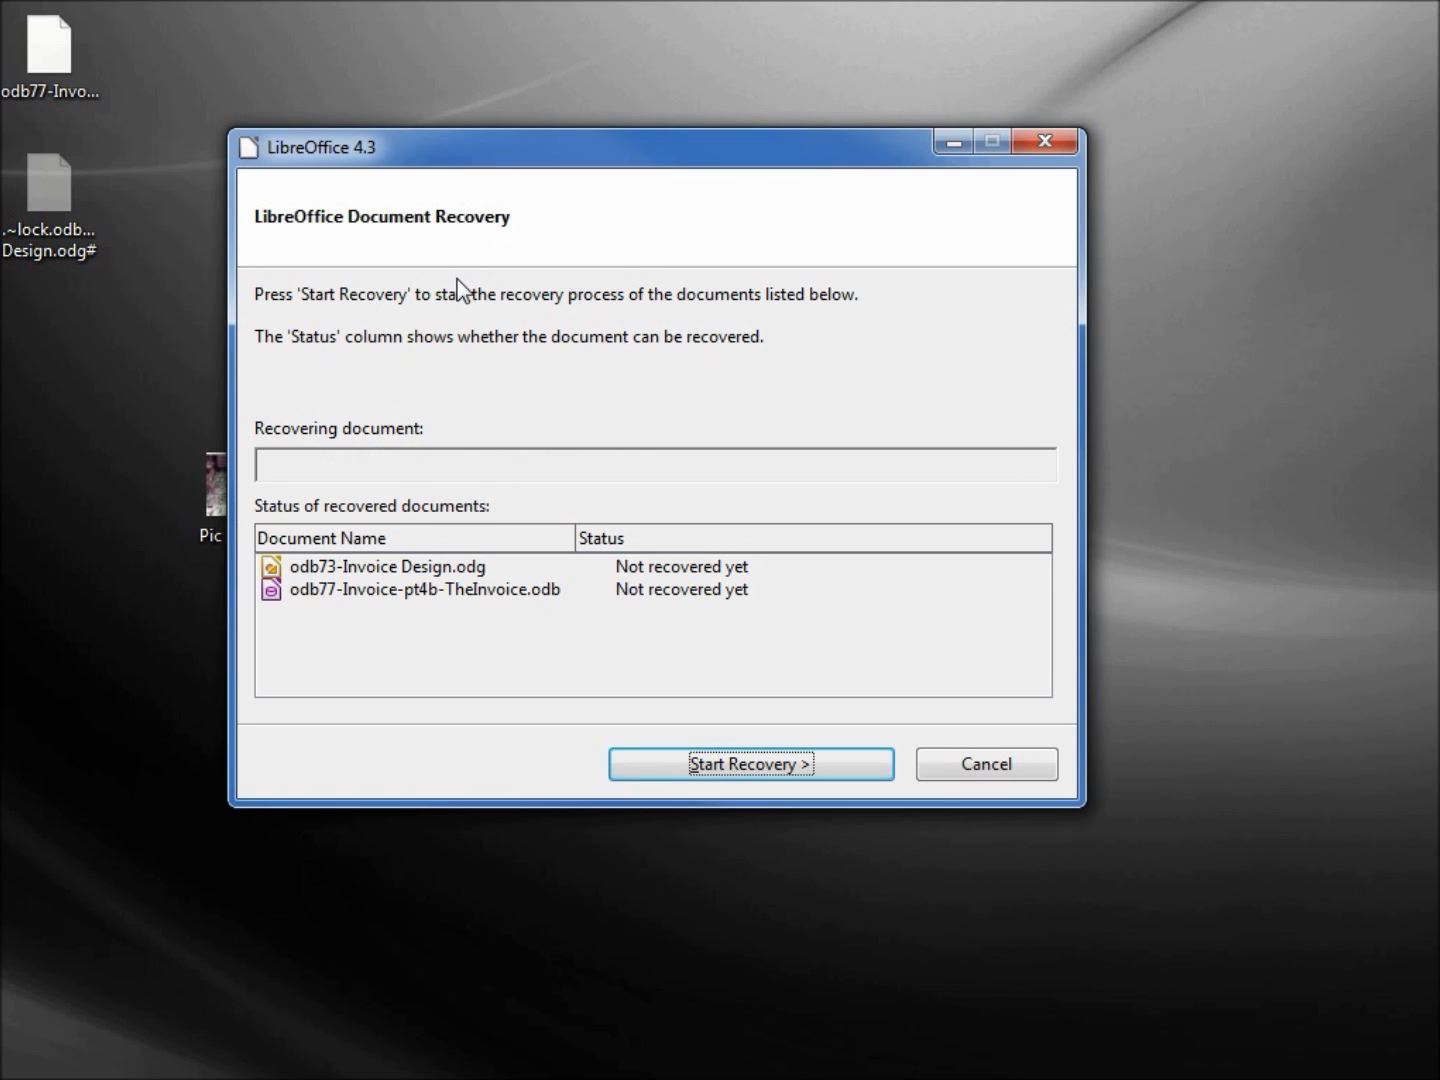
pyautogui.click(736, 769)
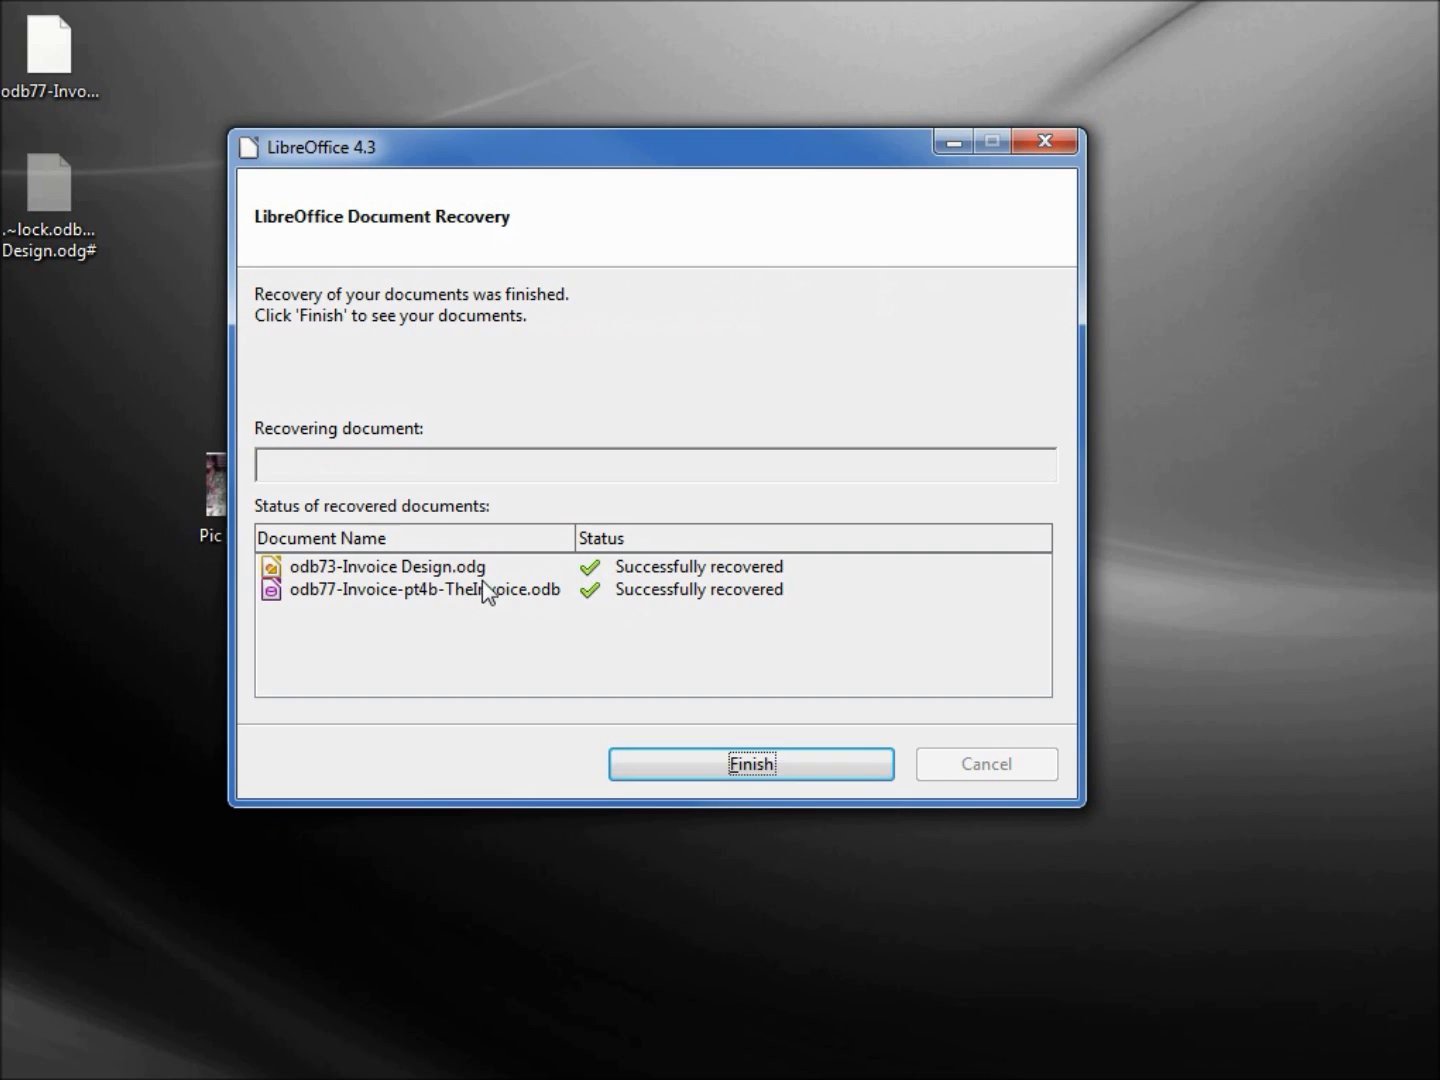
pyautogui.press('Return')
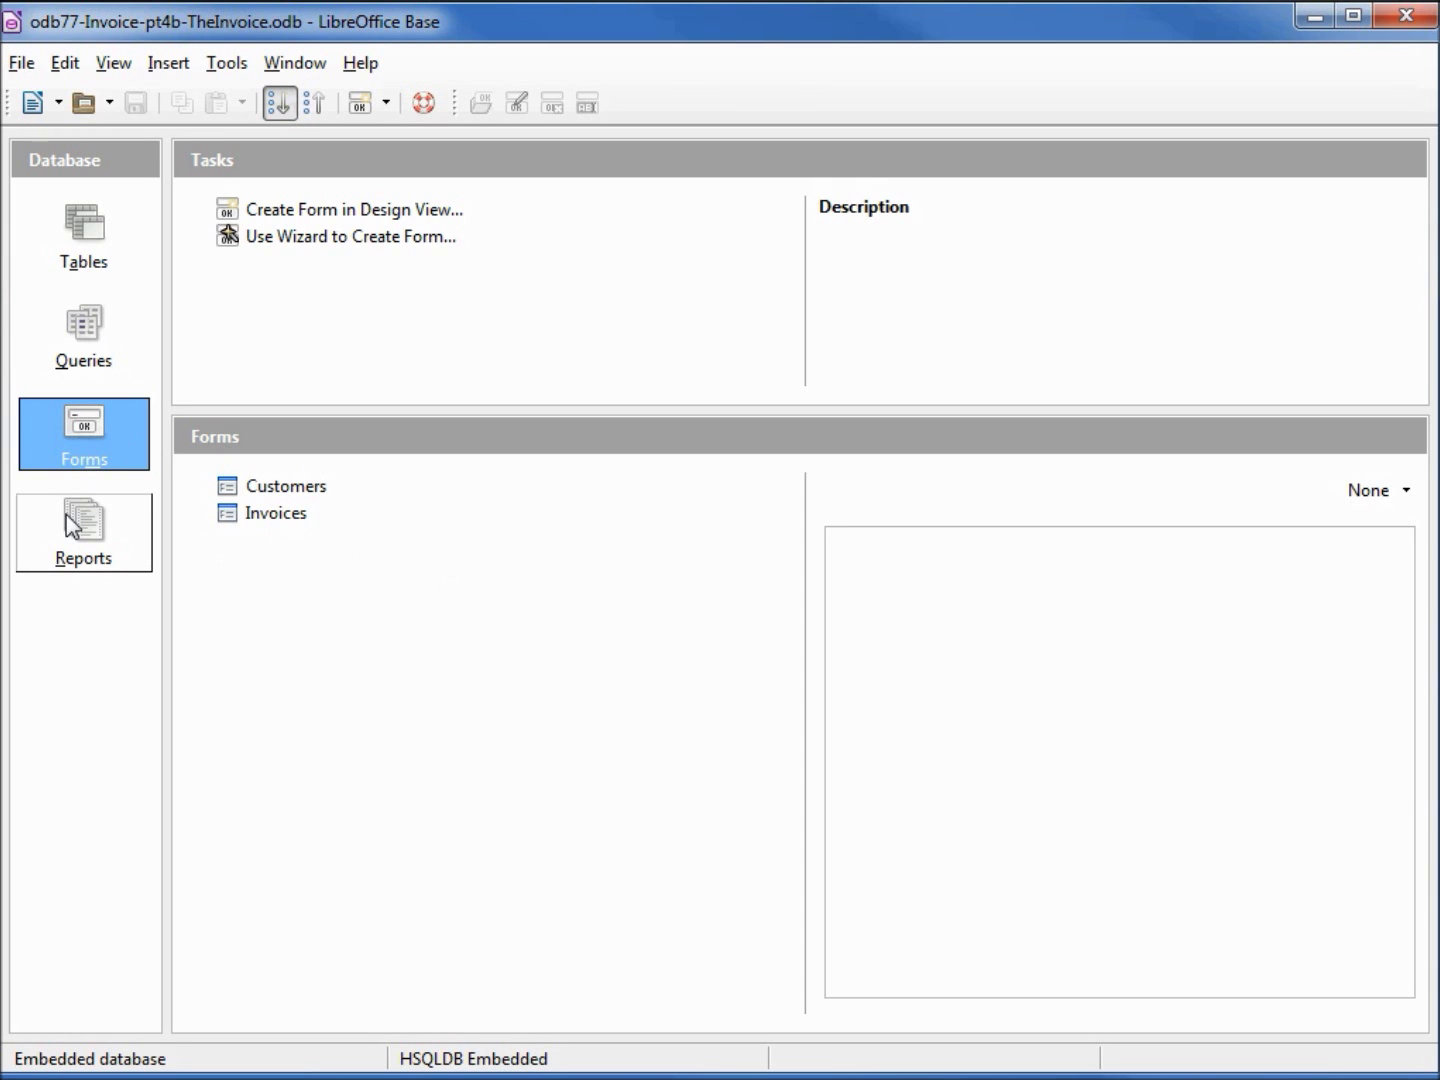
# Step: Edit rpt_Invoice-pt2 from the database's Reports list
pyautogui.click(67, 517)
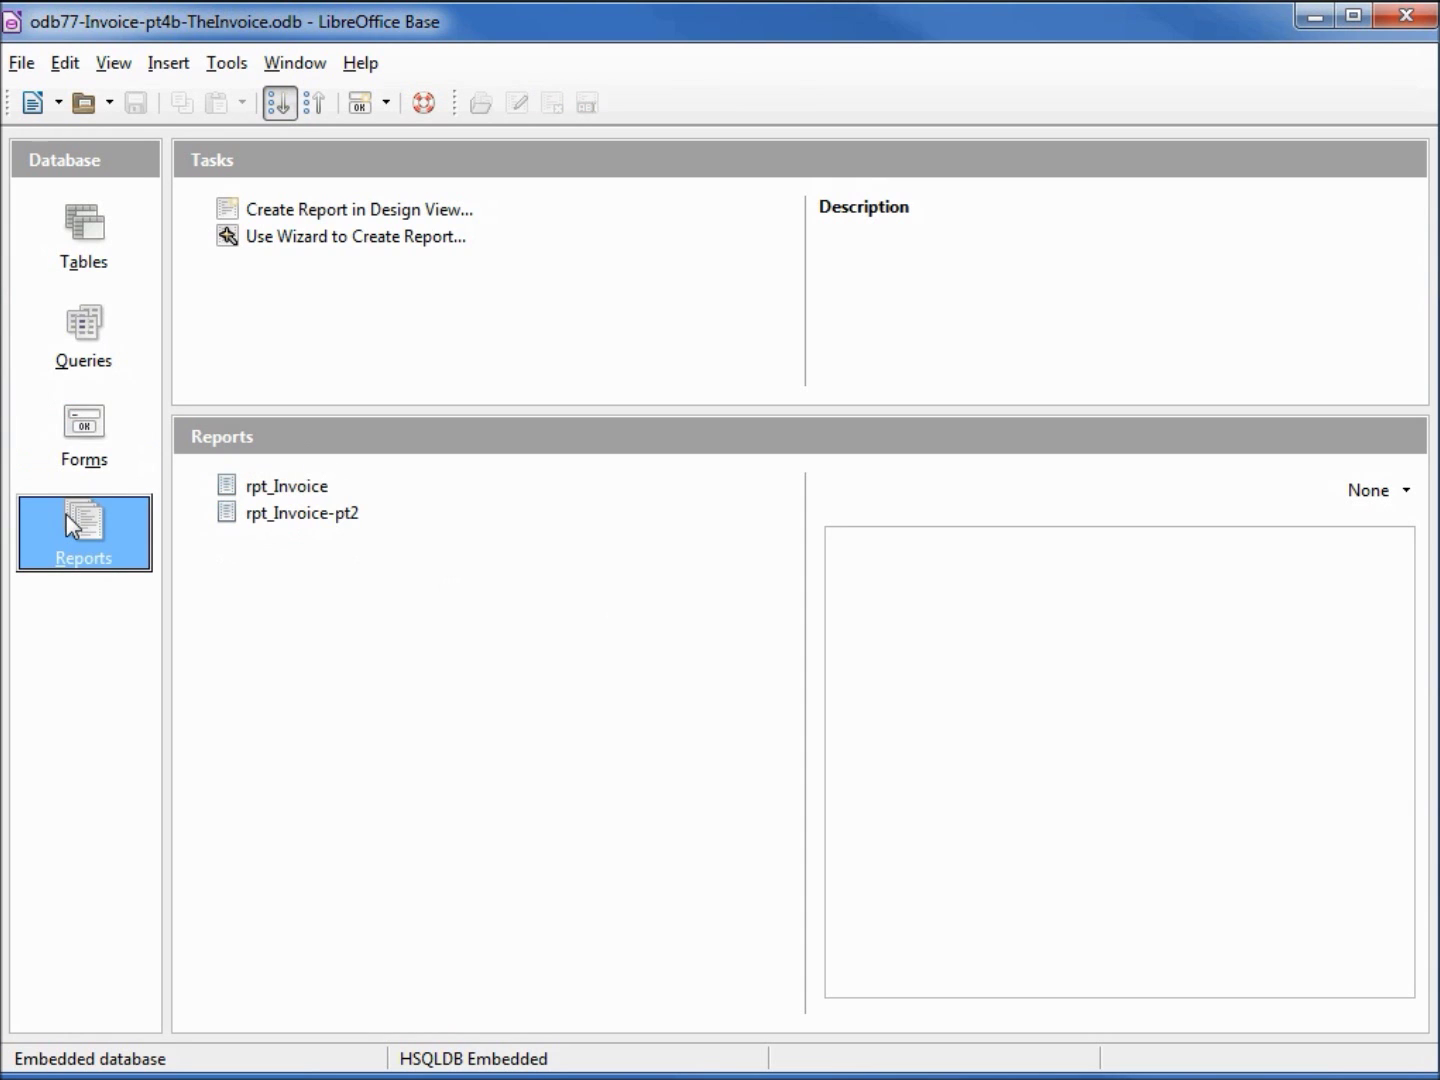
pyautogui.click(281, 522)
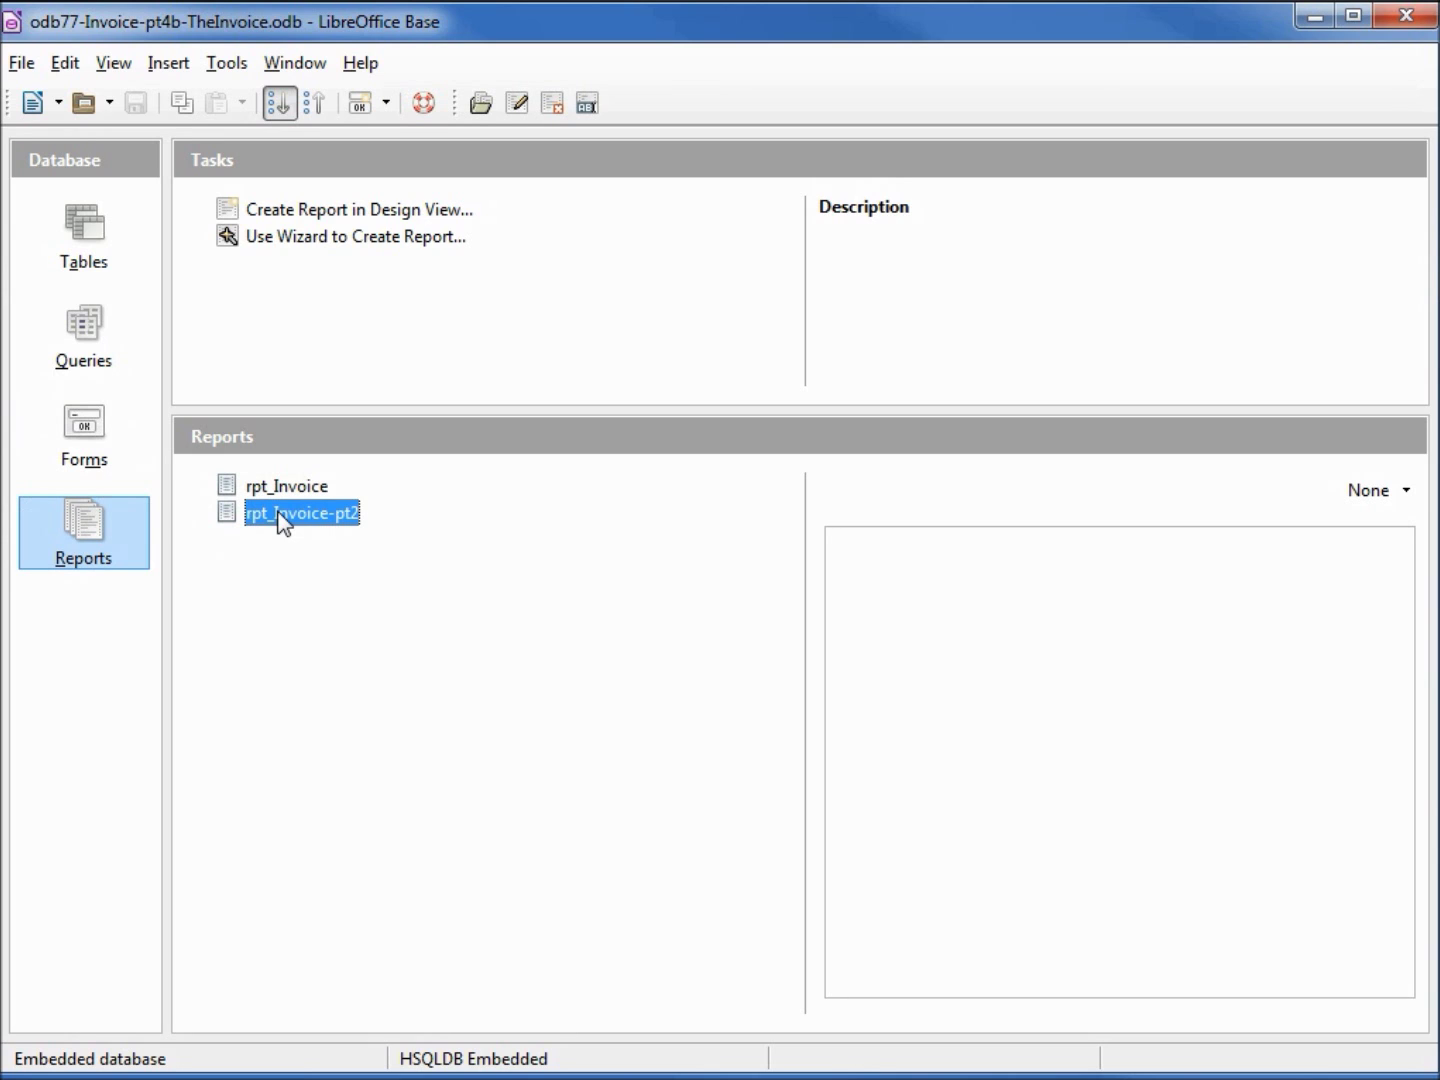
pyautogui.rightClick(281, 523)
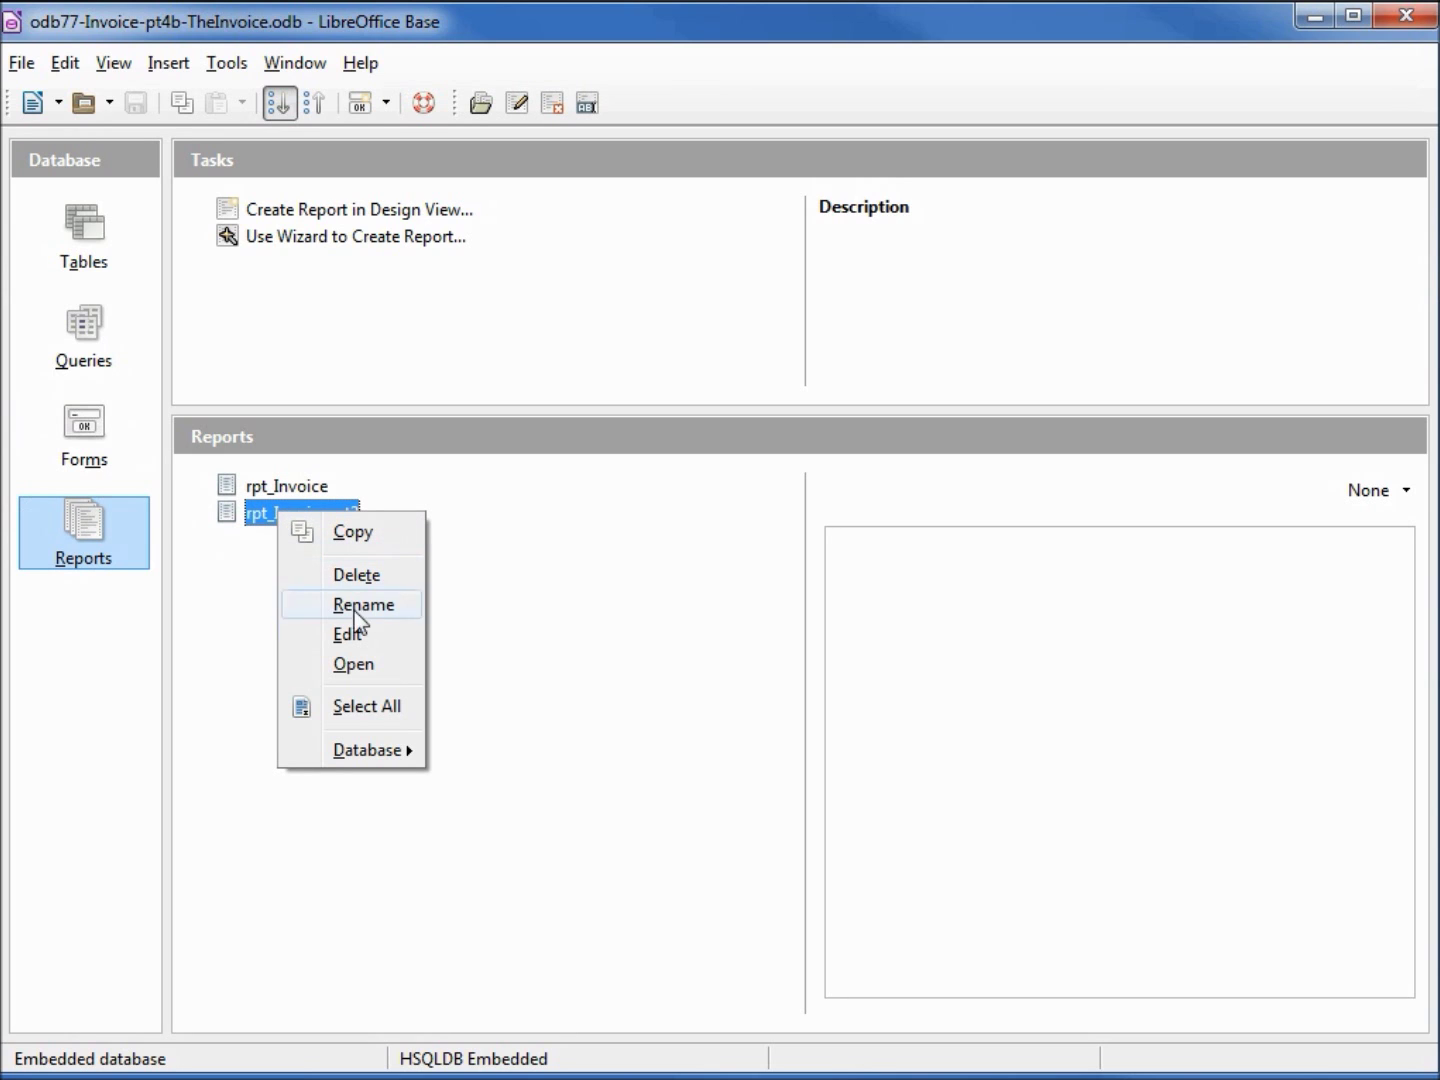
pyautogui.click(359, 637)
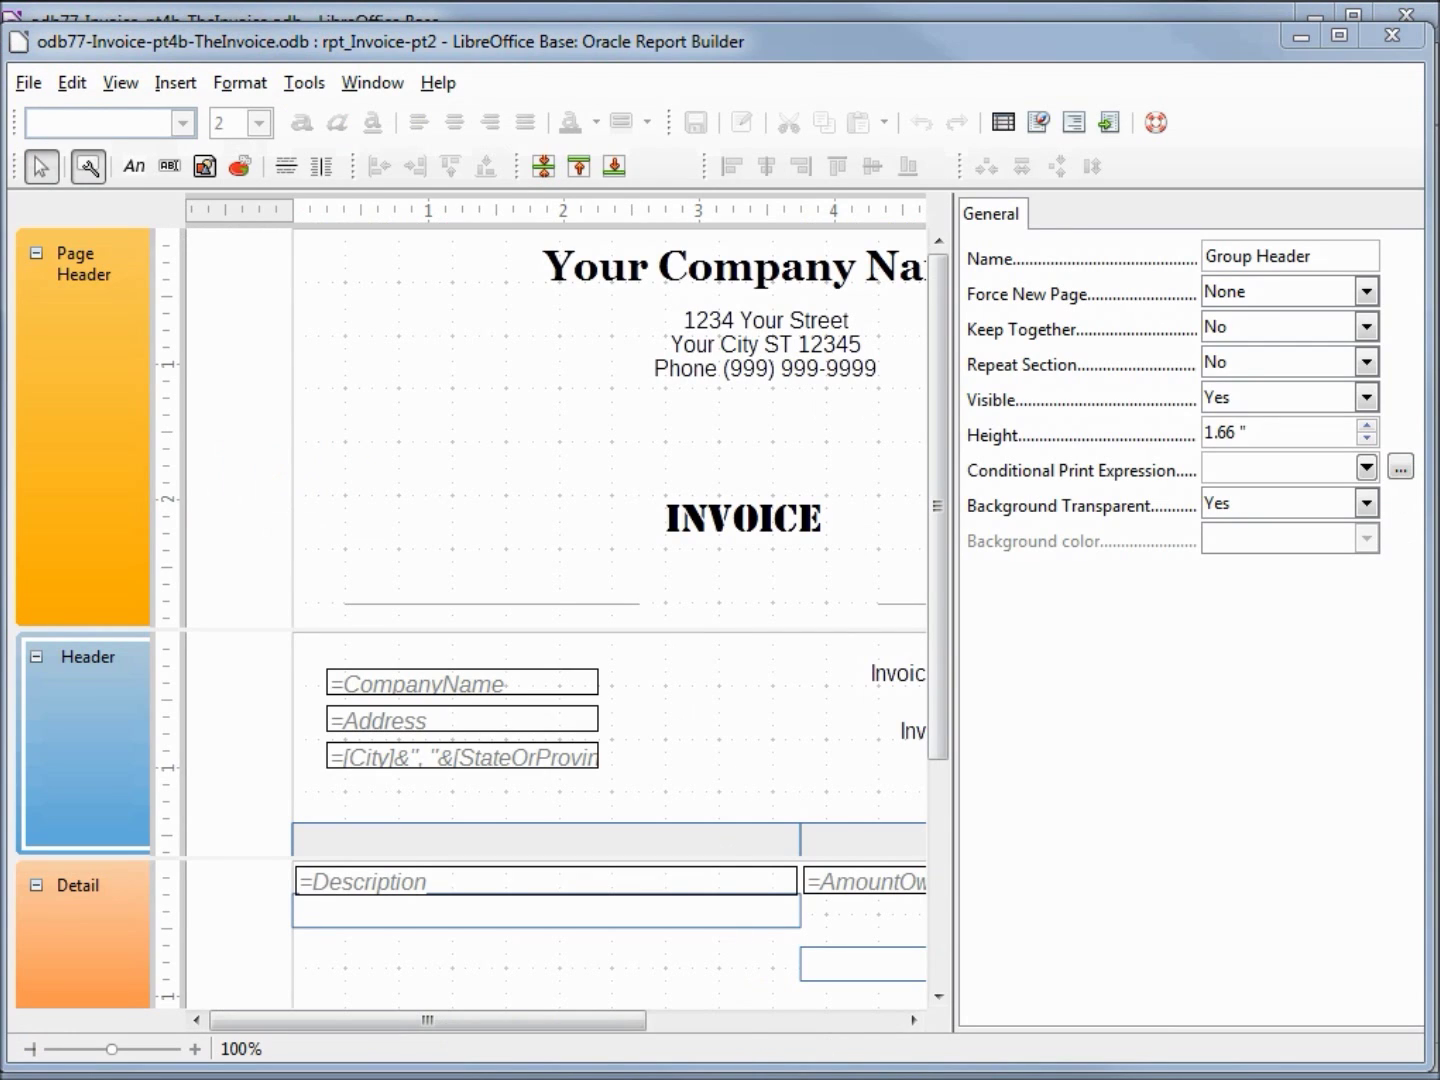
# Step: Move the Draw invoice design aside and widen the report design canvas
pyautogui.hotkey('alt', 'Tab')
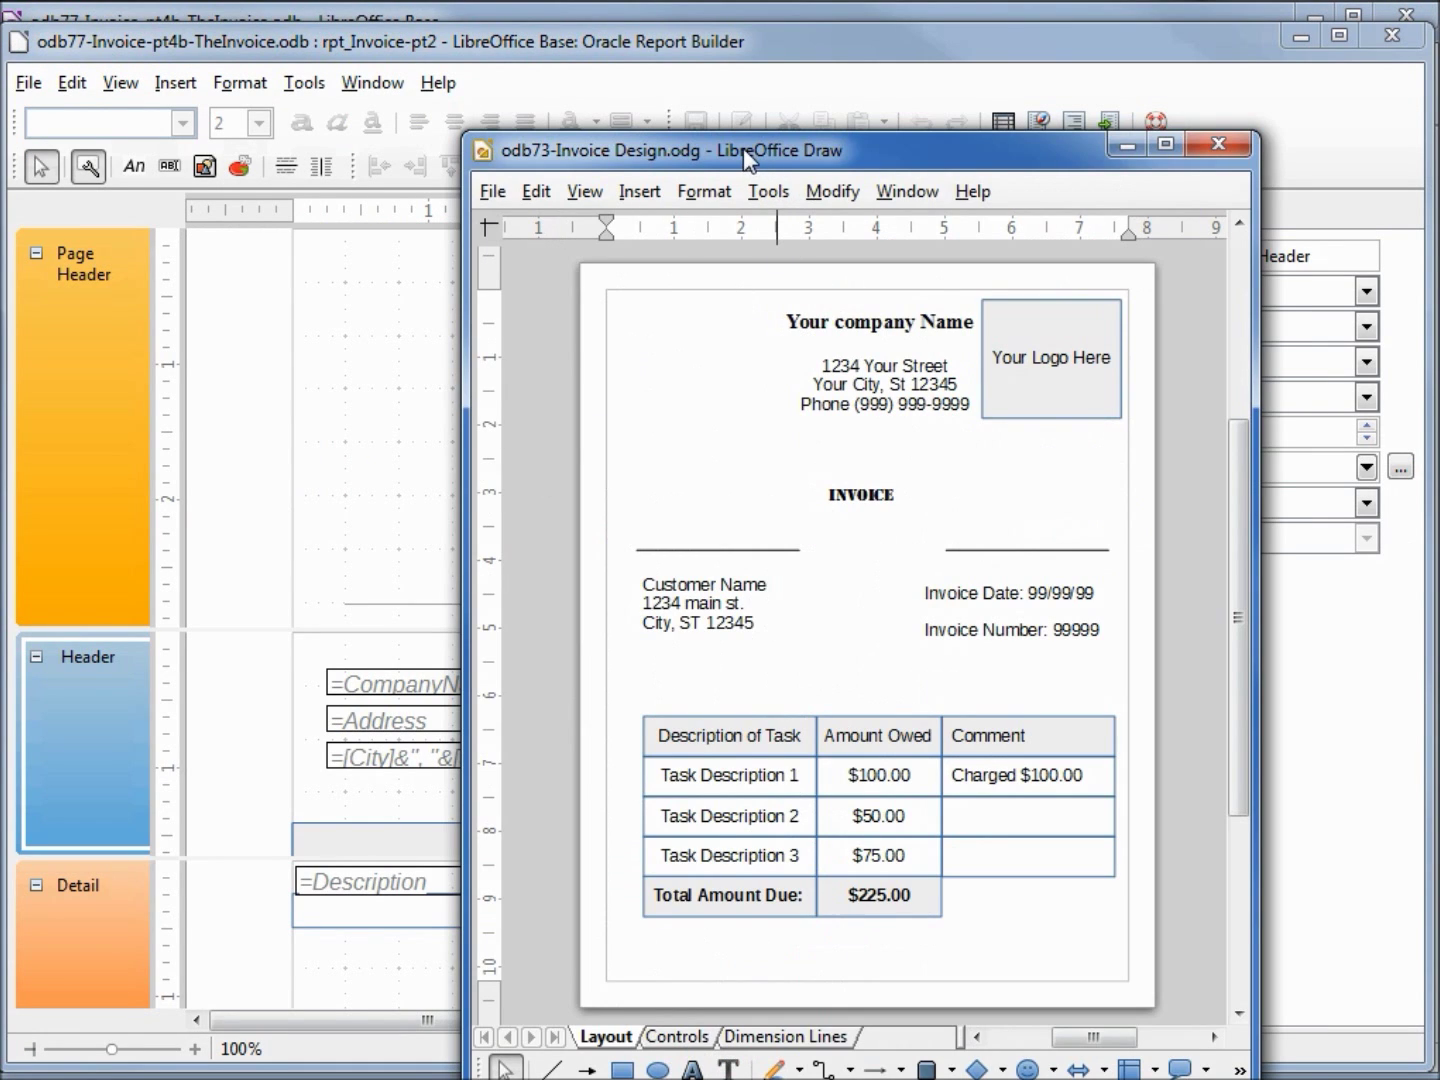
pyautogui.moveTo(744, 158); pyautogui.dragTo(1439, 158)
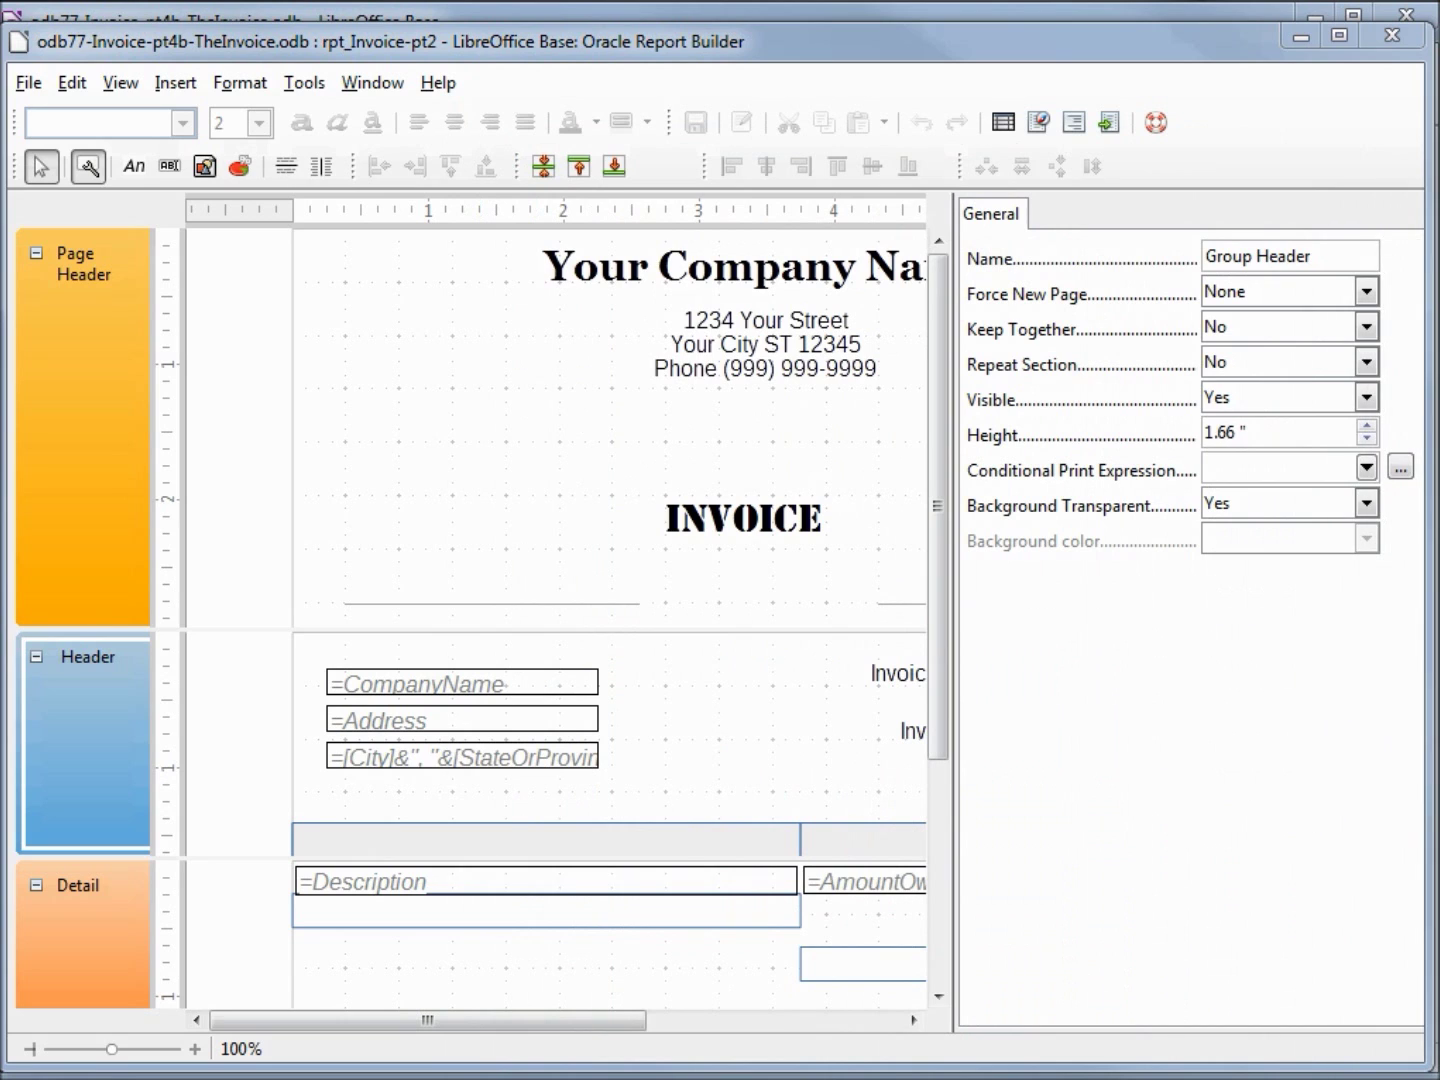
pyautogui.click(788, 54)
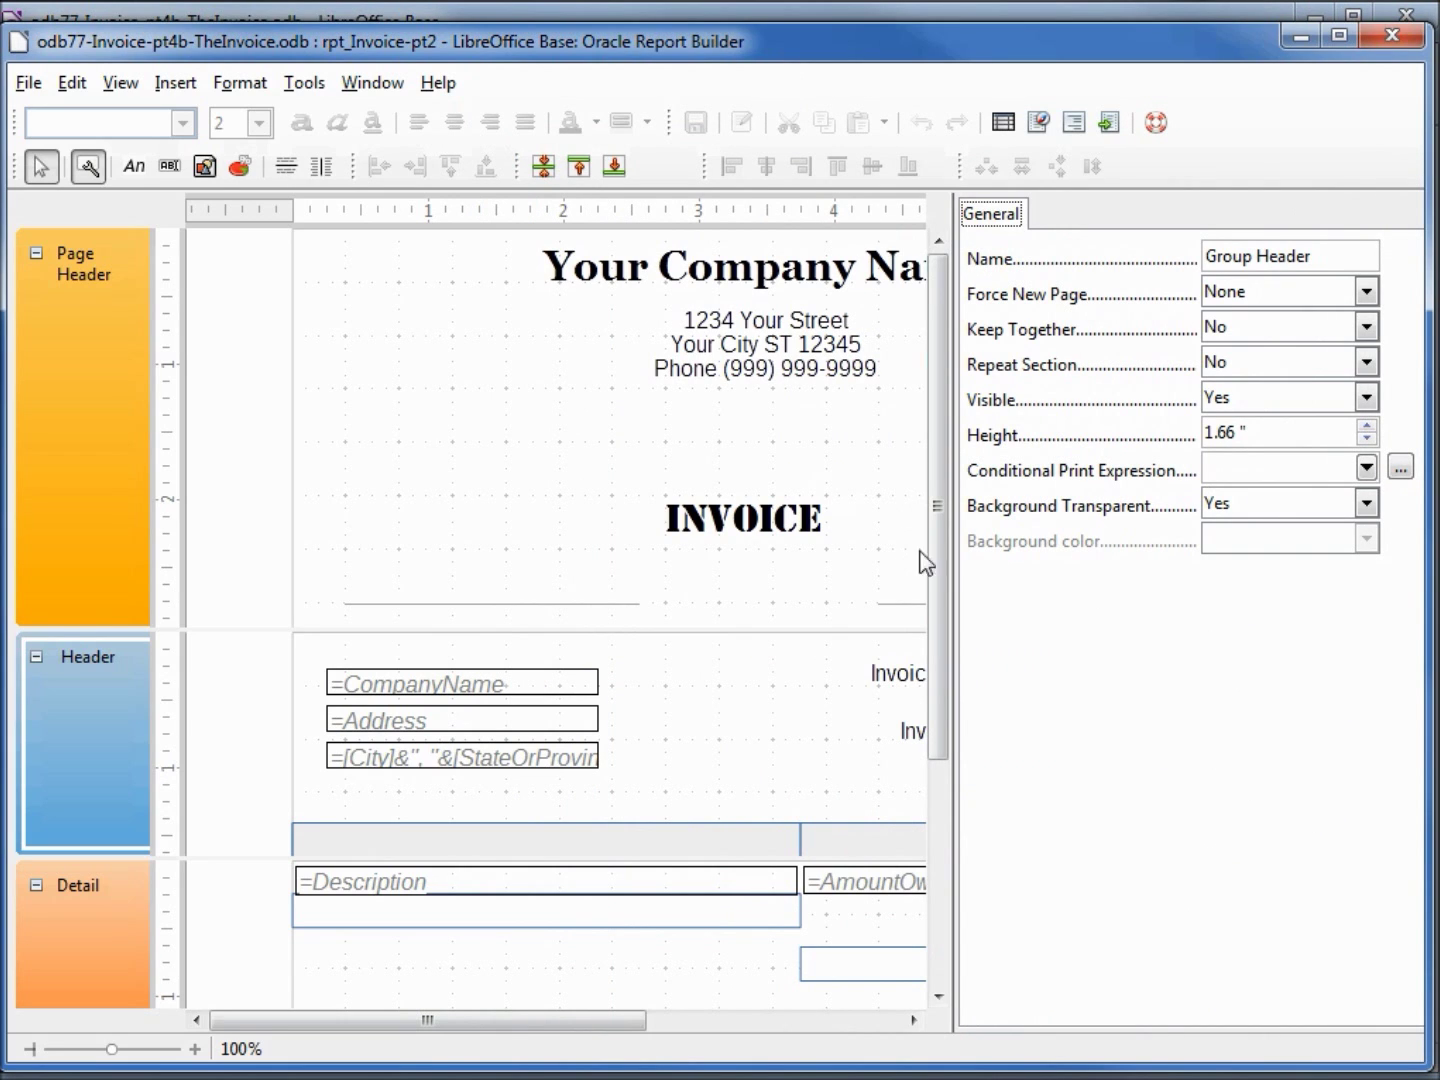
pyautogui.moveTo(957, 582); pyautogui.dragTo(1041, 596)
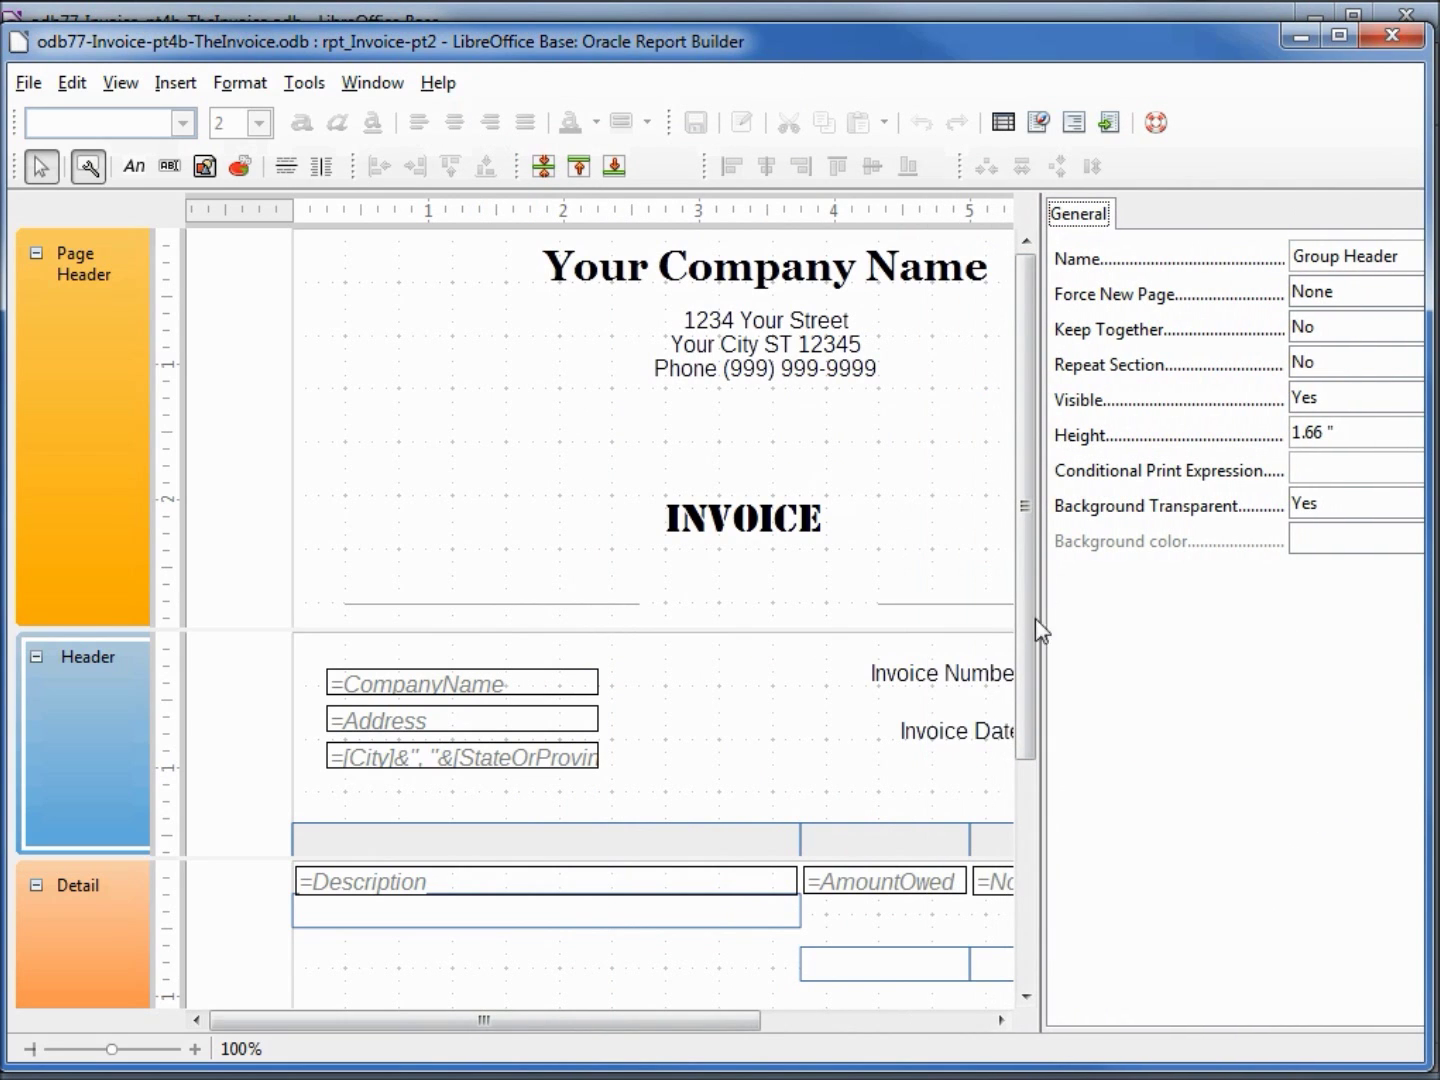
# Step: Draw a Header label 0.20 inch tall with the text Description
pyautogui.click(134, 165)
pyautogui.moveTo(655, 699); pyautogui.dragTo(824, 764)
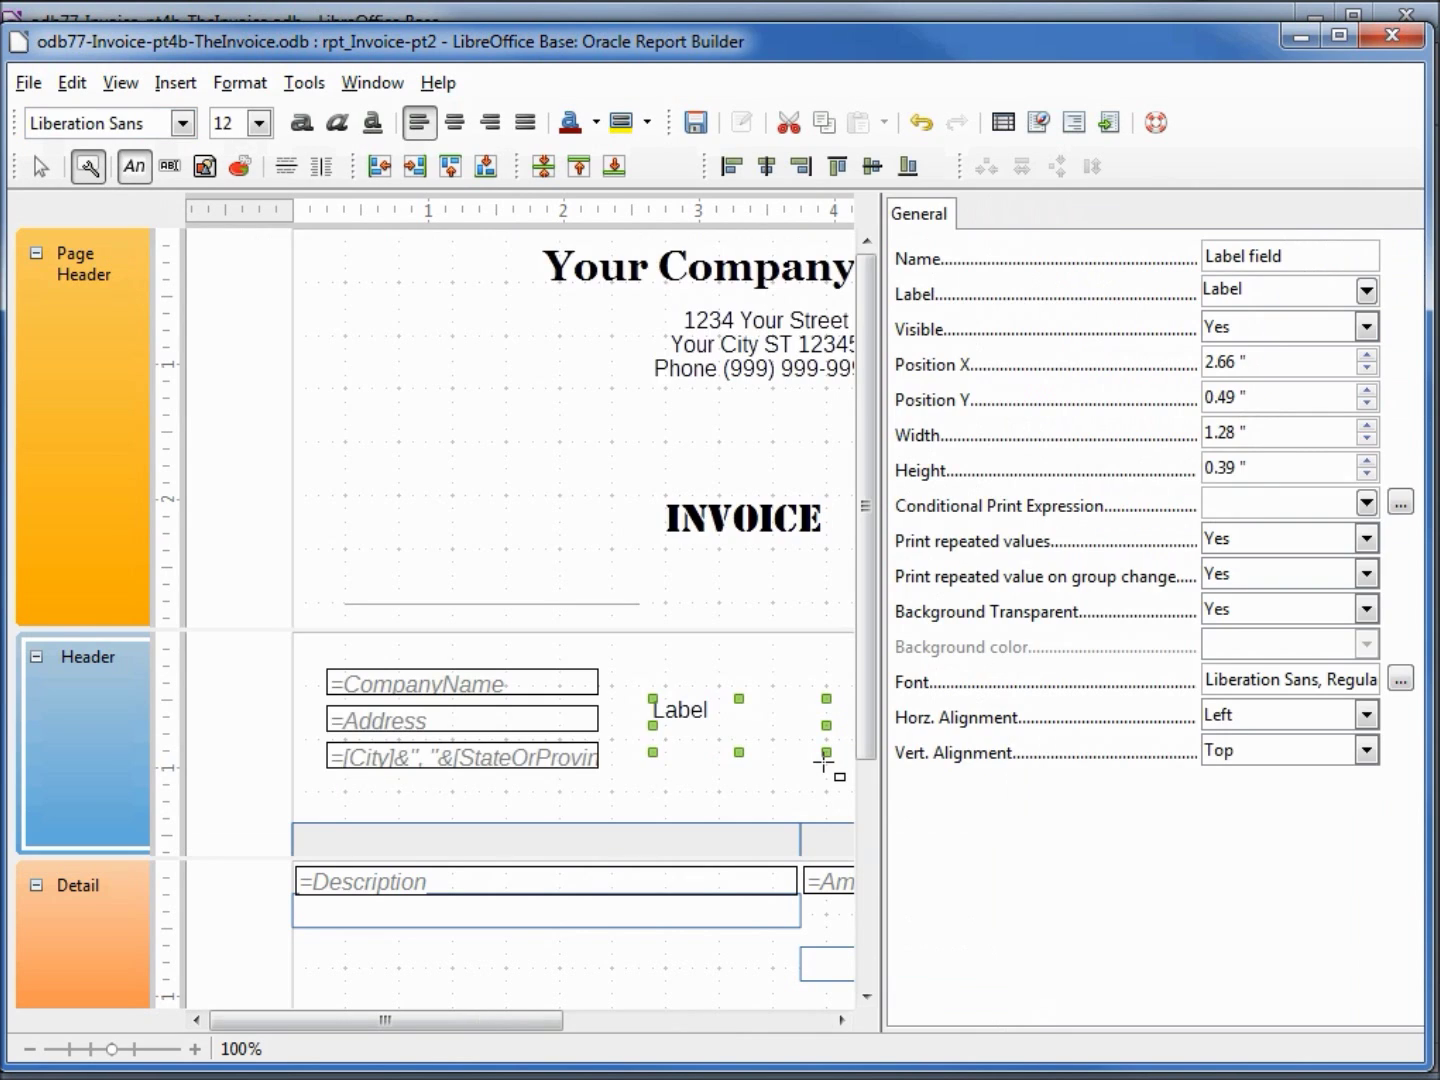
pyautogui.moveTo(1260, 465); pyautogui.dragTo(1158, 443)
pyautogui.write('.2')
pyautogui.press('Tab')
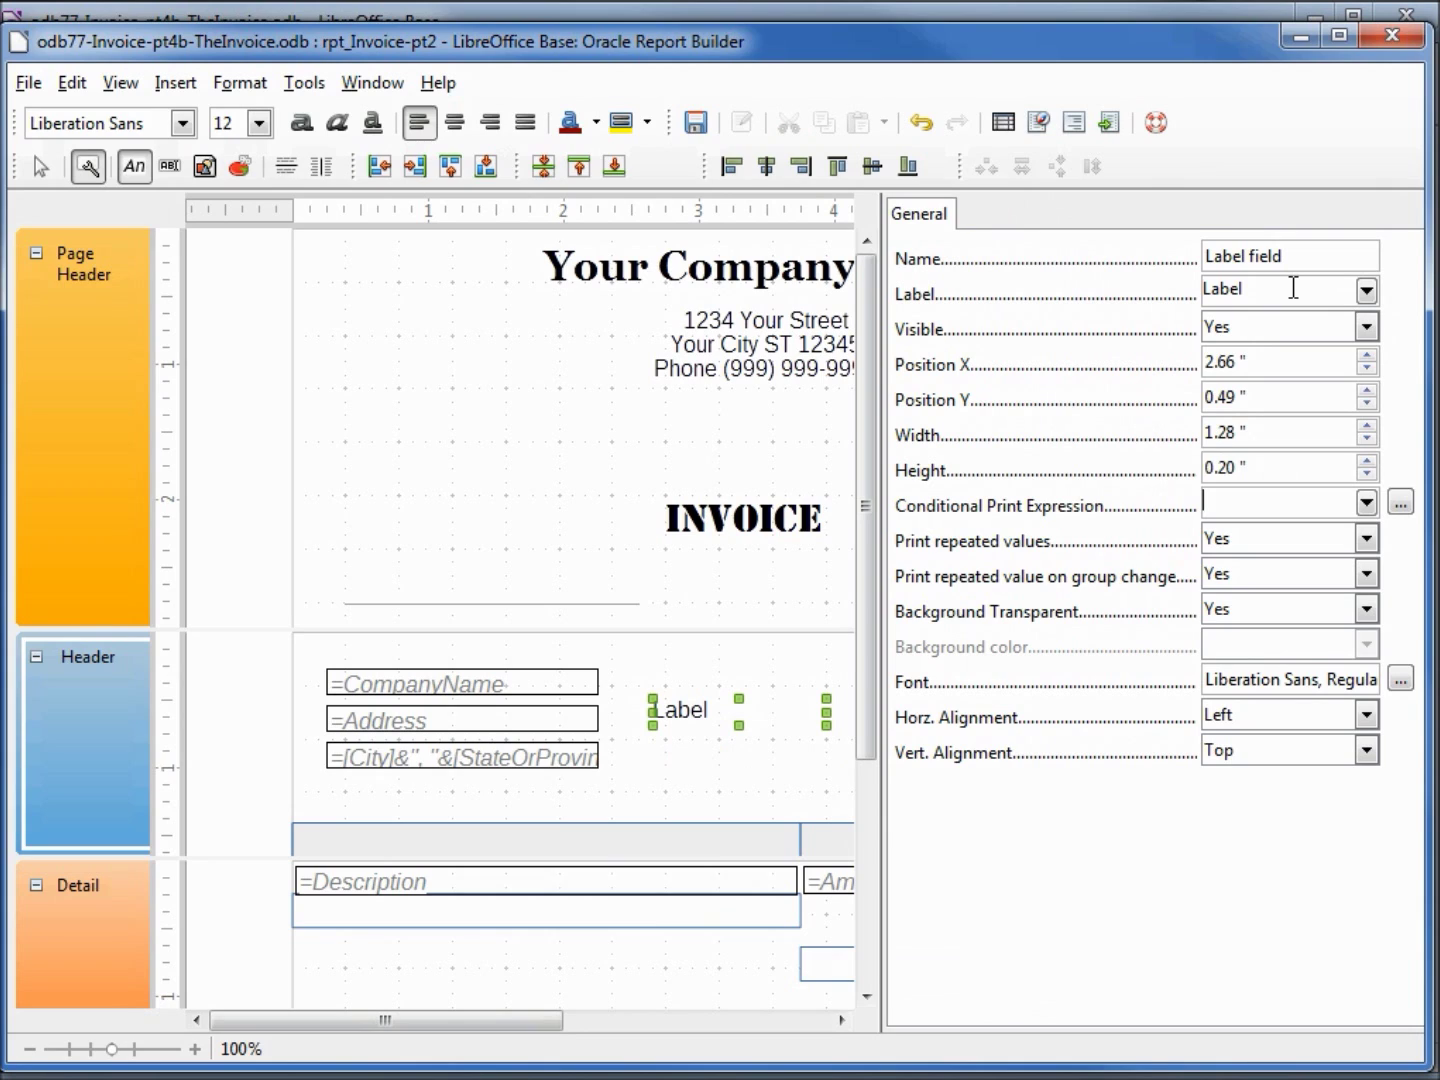
pyautogui.moveTo(1294, 289); pyautogui.dragTo(1201, 297)
pyautogui.write('Description')
pyautogui.click(1401, 680)
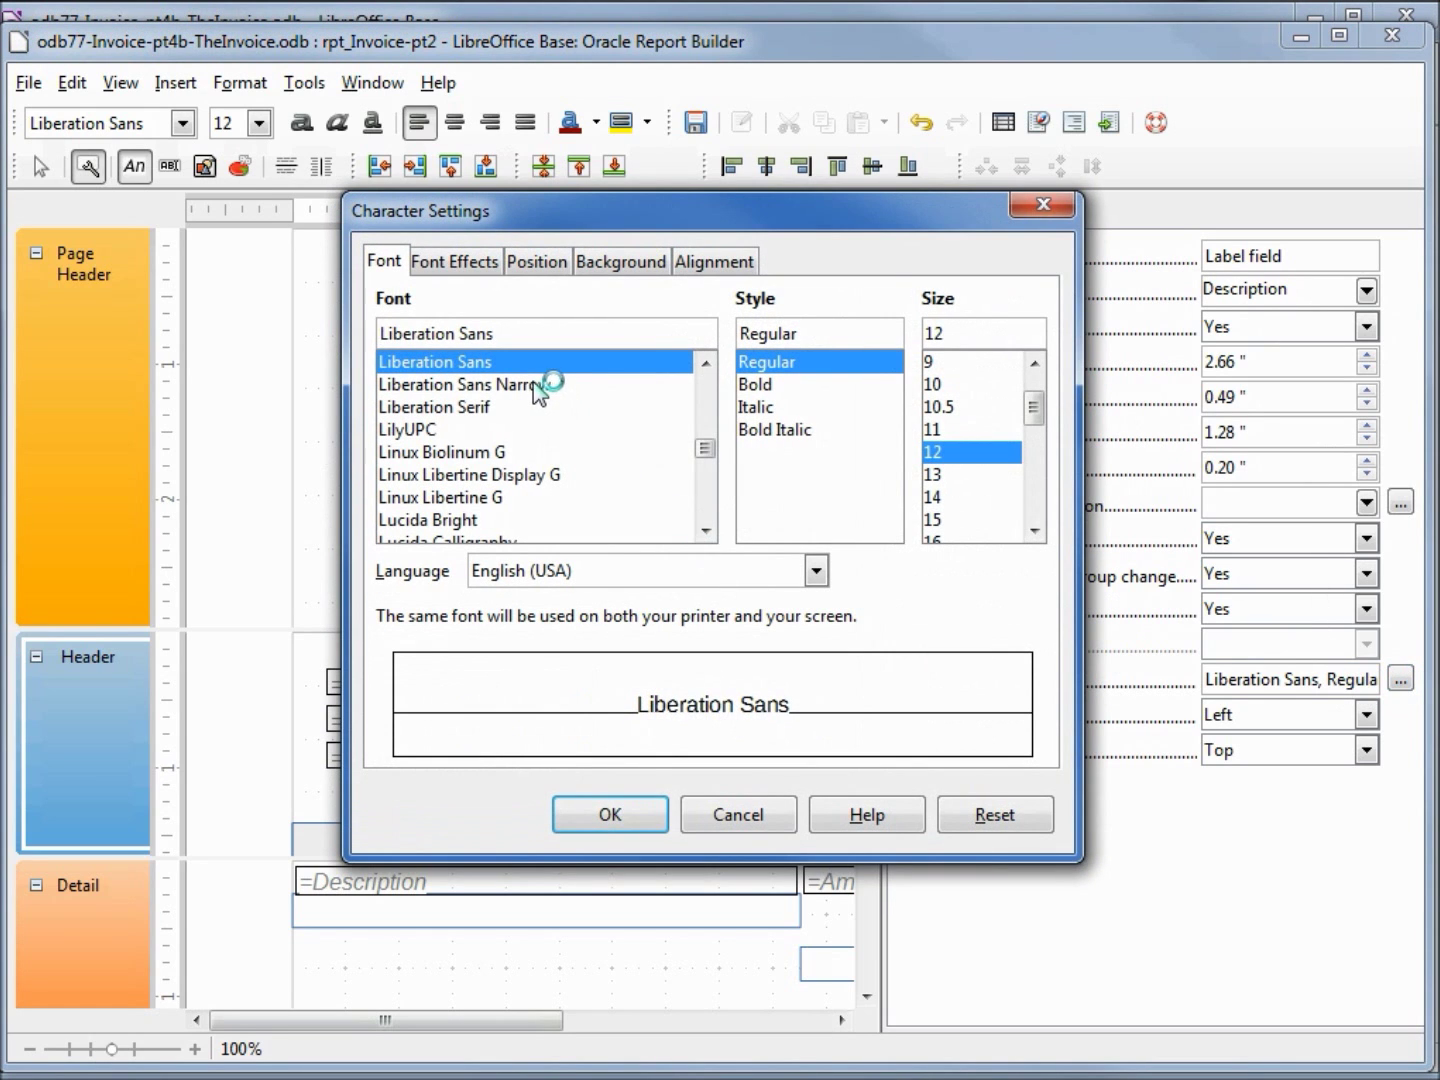
# Step: Set the Description label's font to Liberation Sans Narrow Bold
pyautogui.click(536, 386)
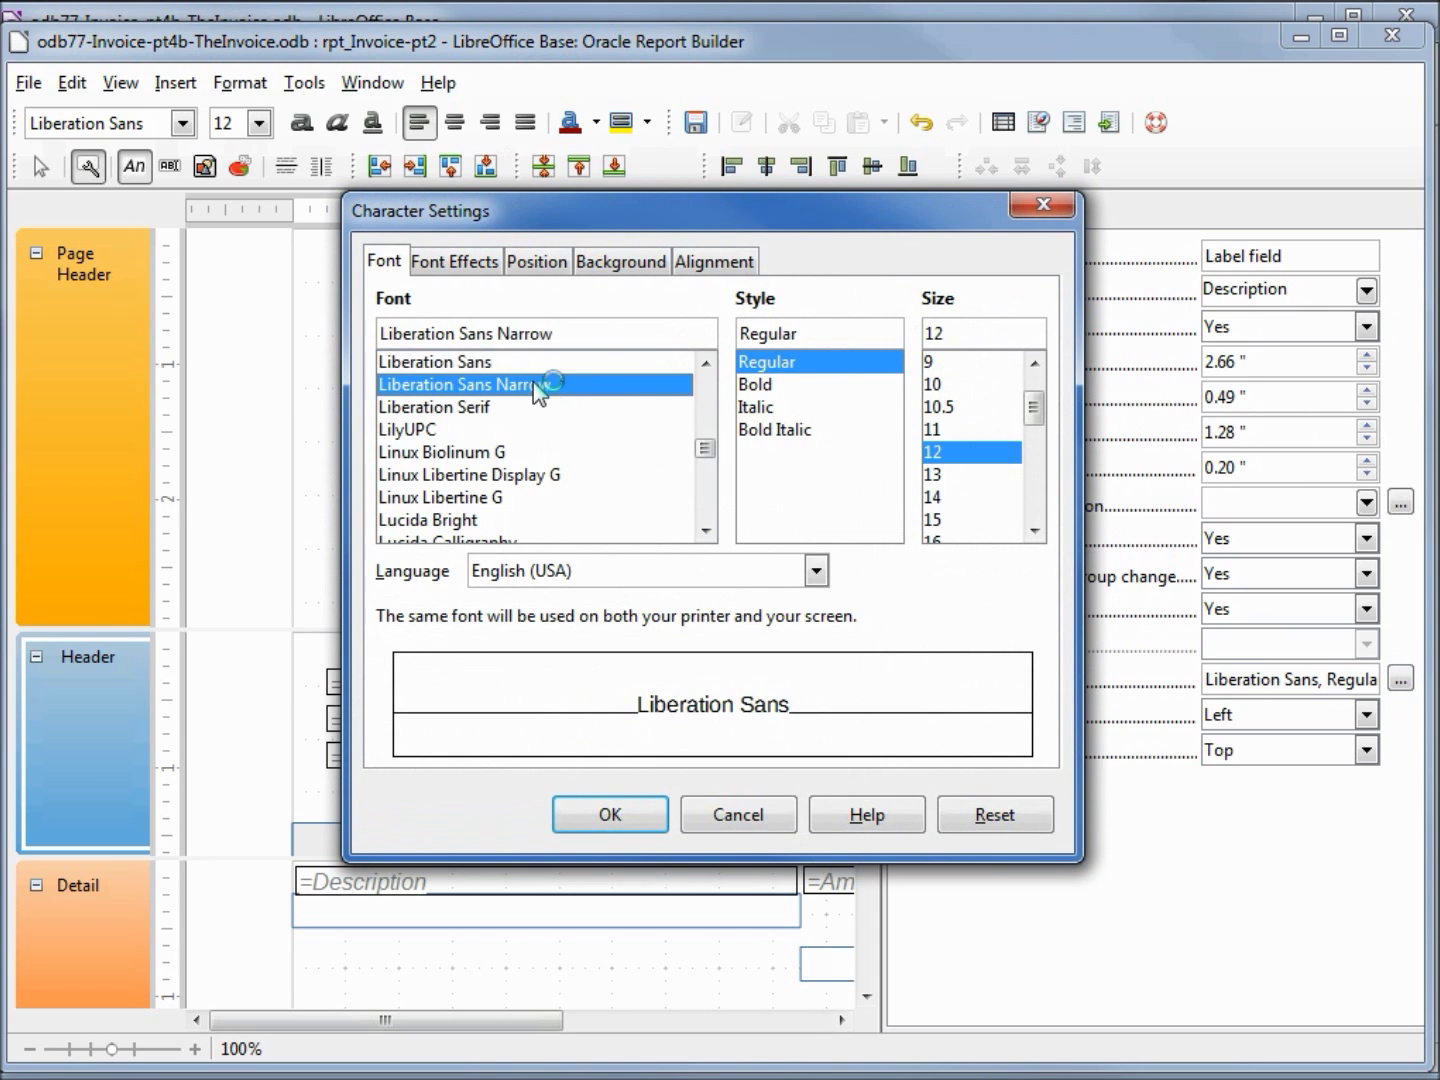
pyautogui.click(765, 385)
pyautogui.click(611, 812)
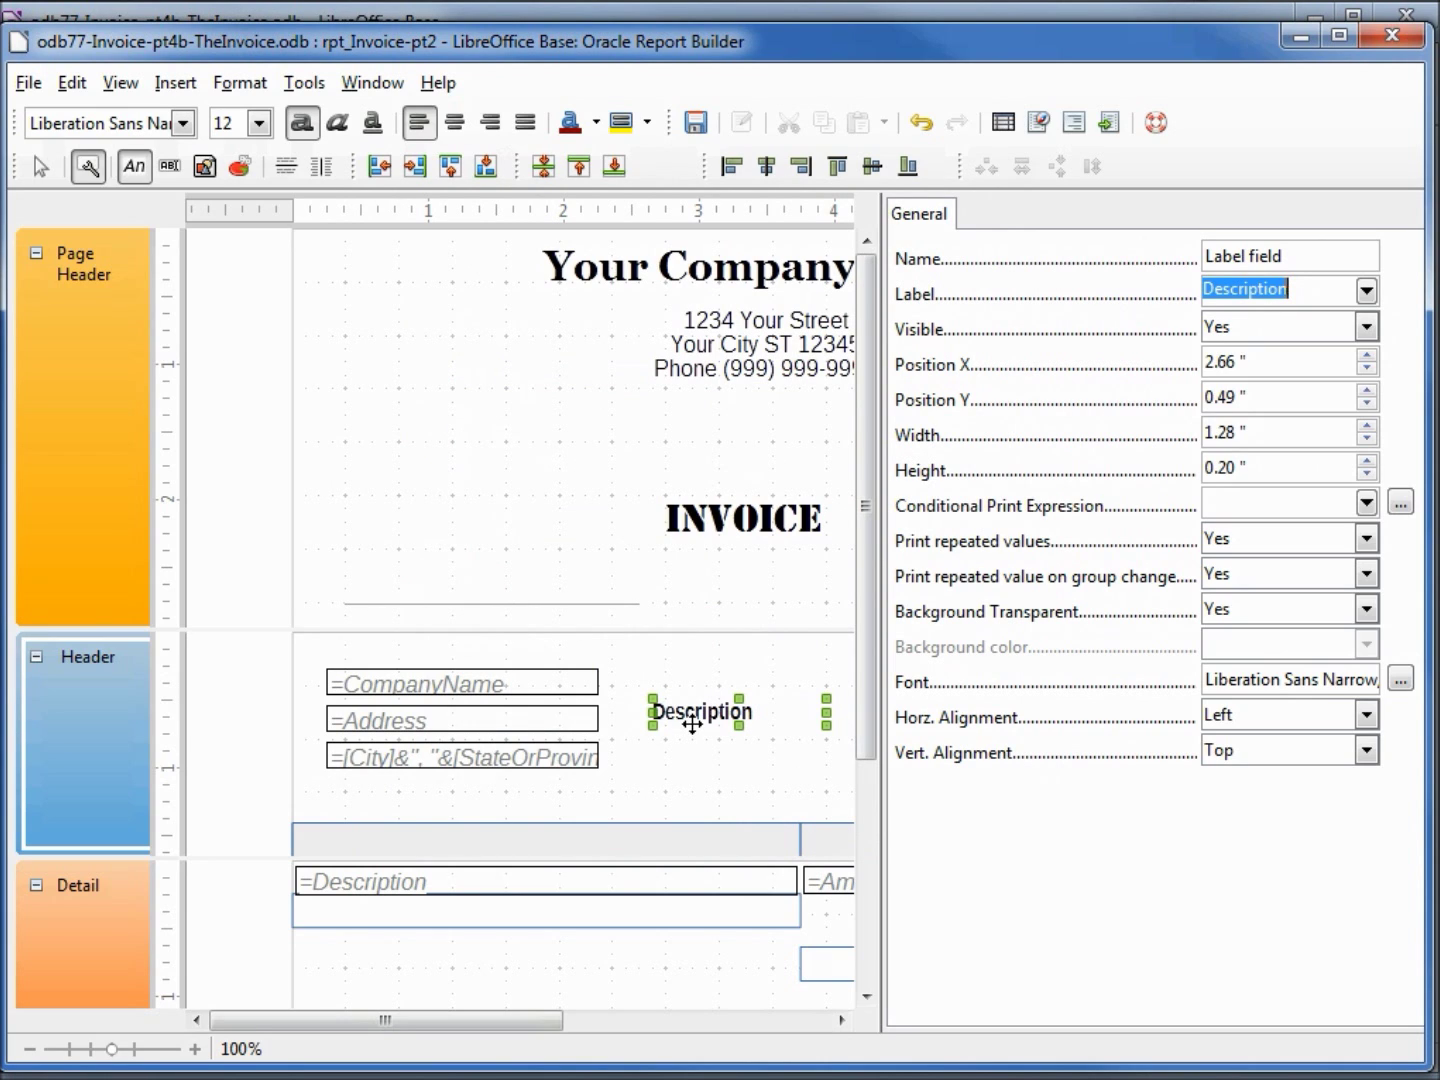
pyautogui.click(692, 724)
# Step: Duplicate Description as an Amount Owed label with 1.00 inch width
pyautogui.hotkey('ctrl', 'c')
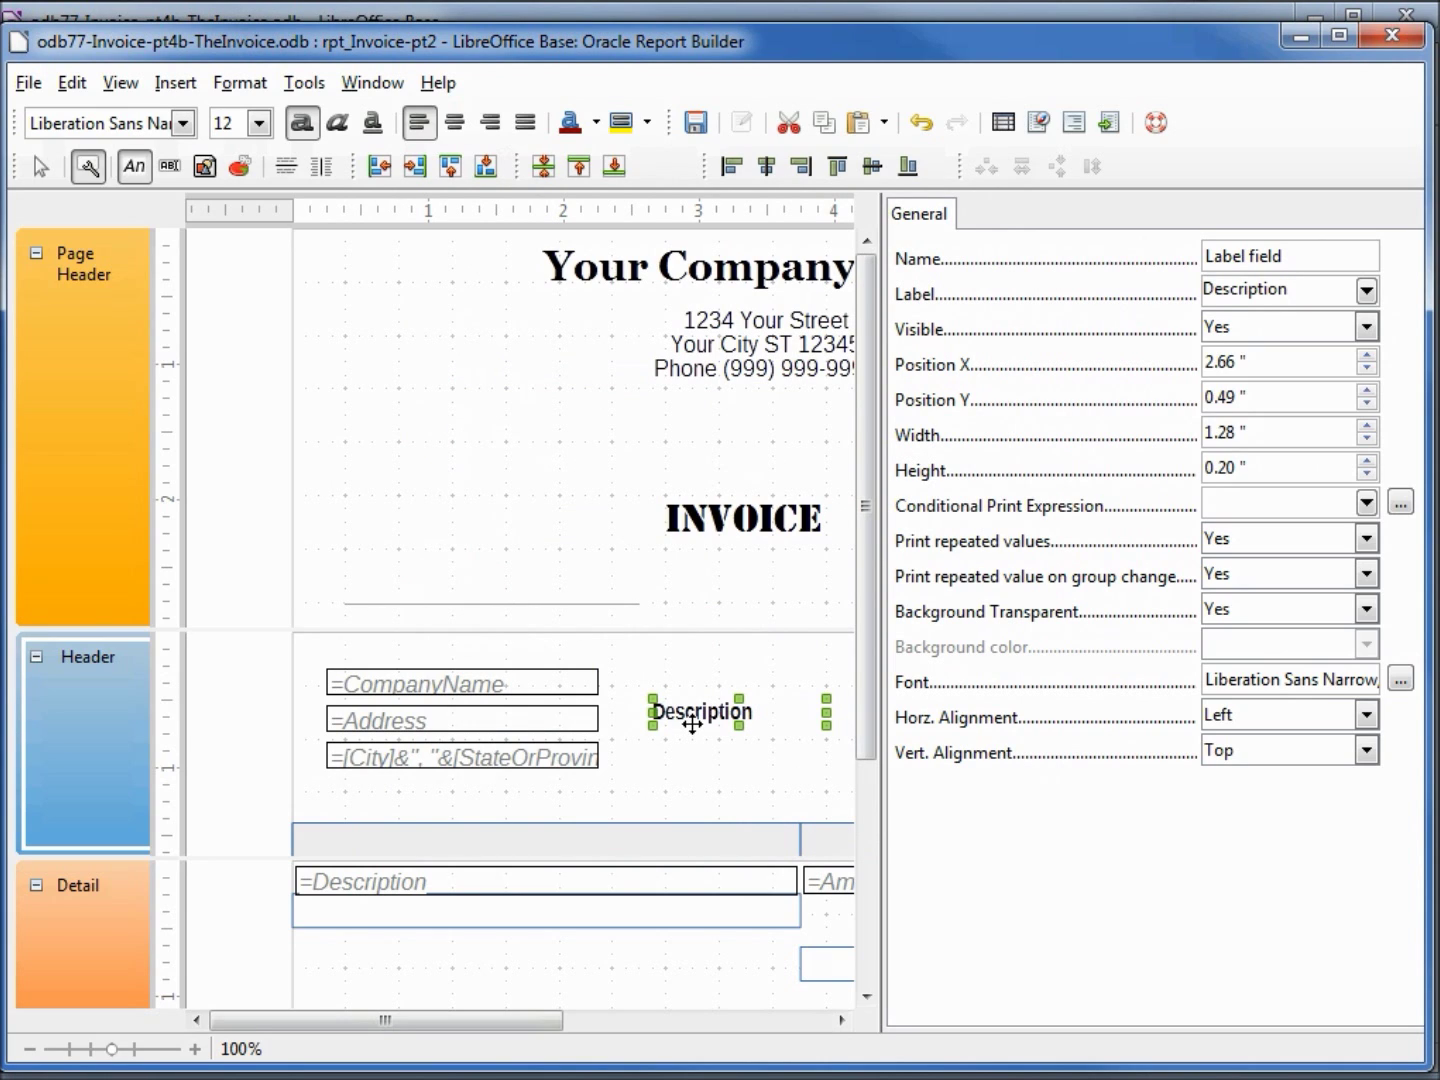
pyautogui.hotkey('ctrl', 'v')
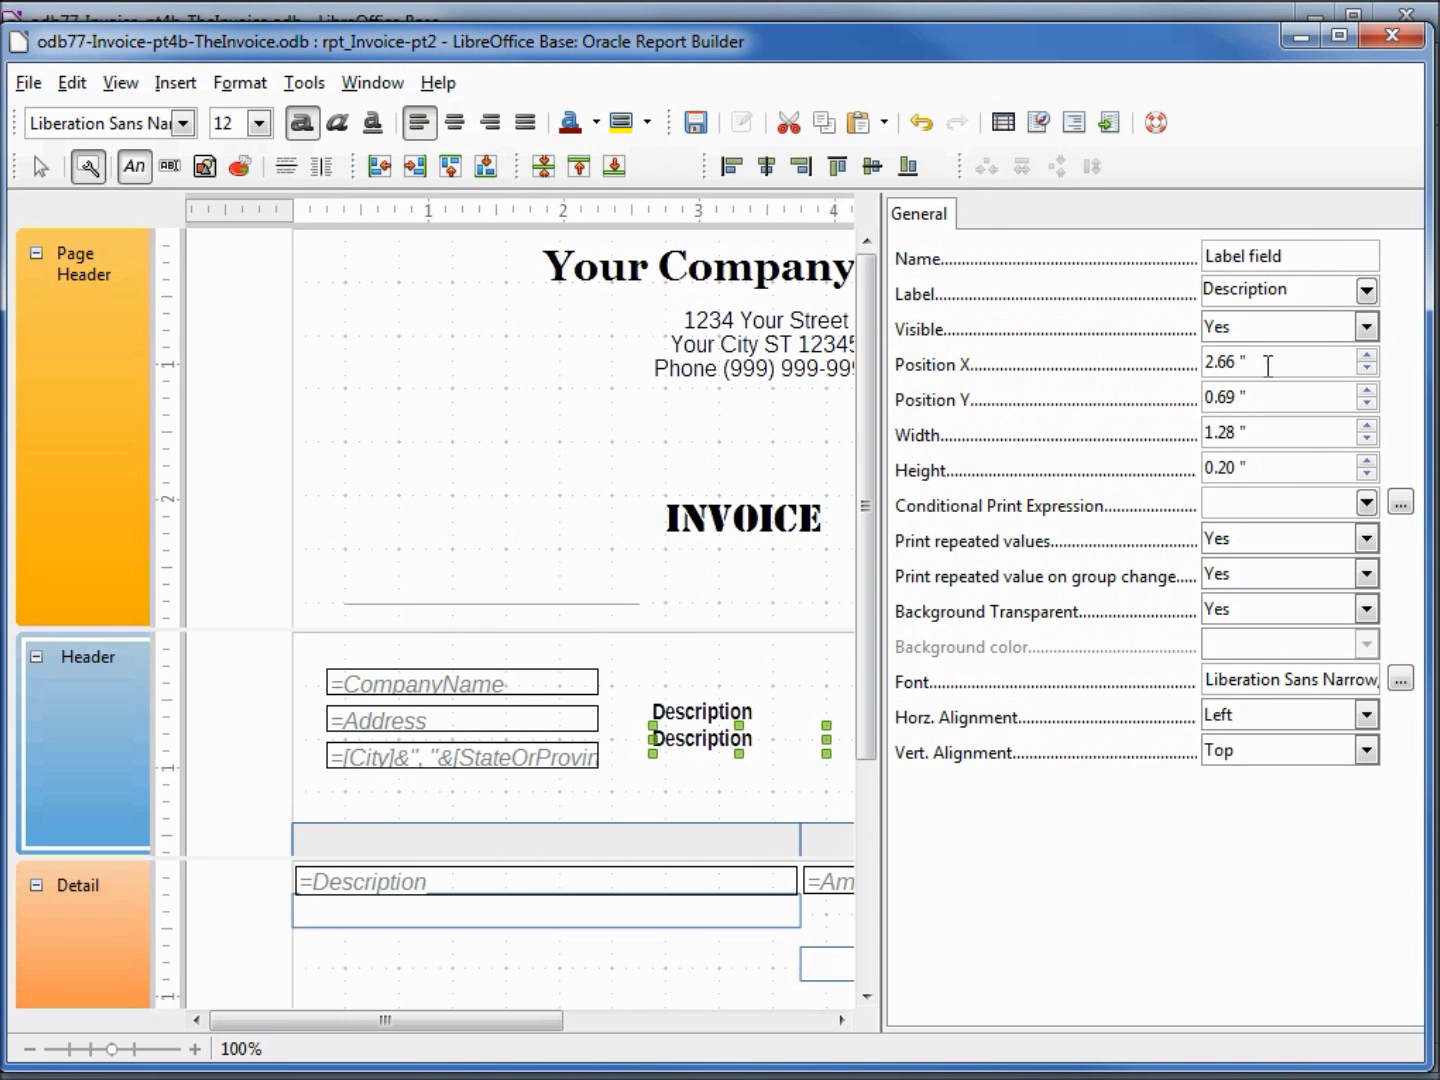
pyautogui.doubleClick(1308, 287)
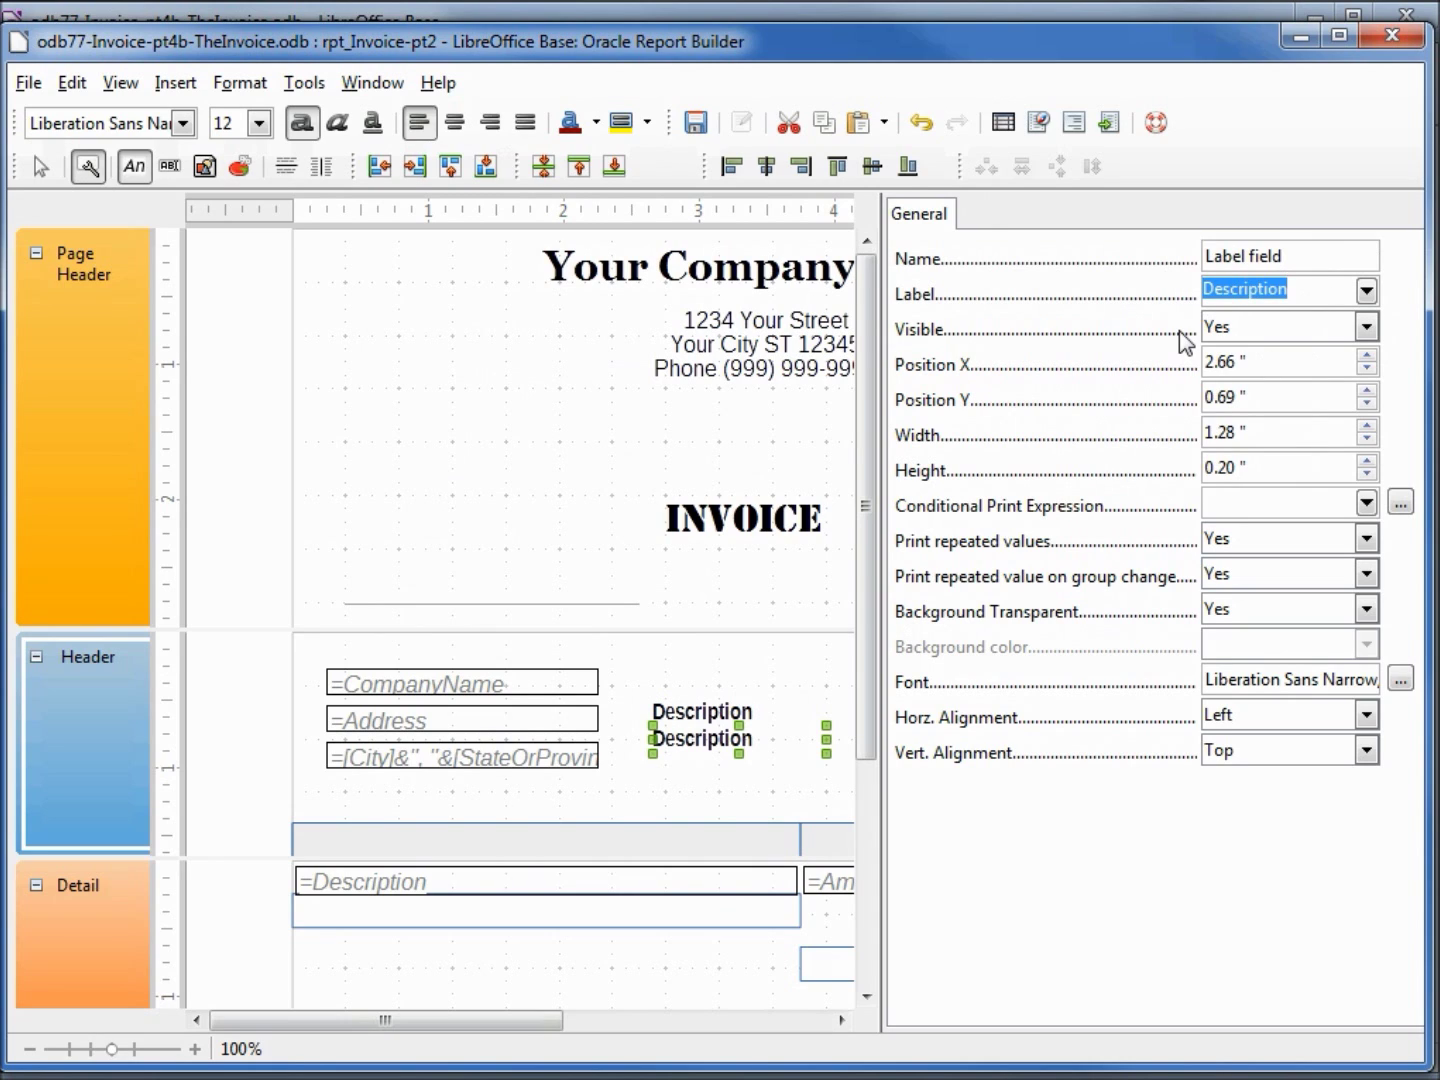
pyautogui.write('Amount')
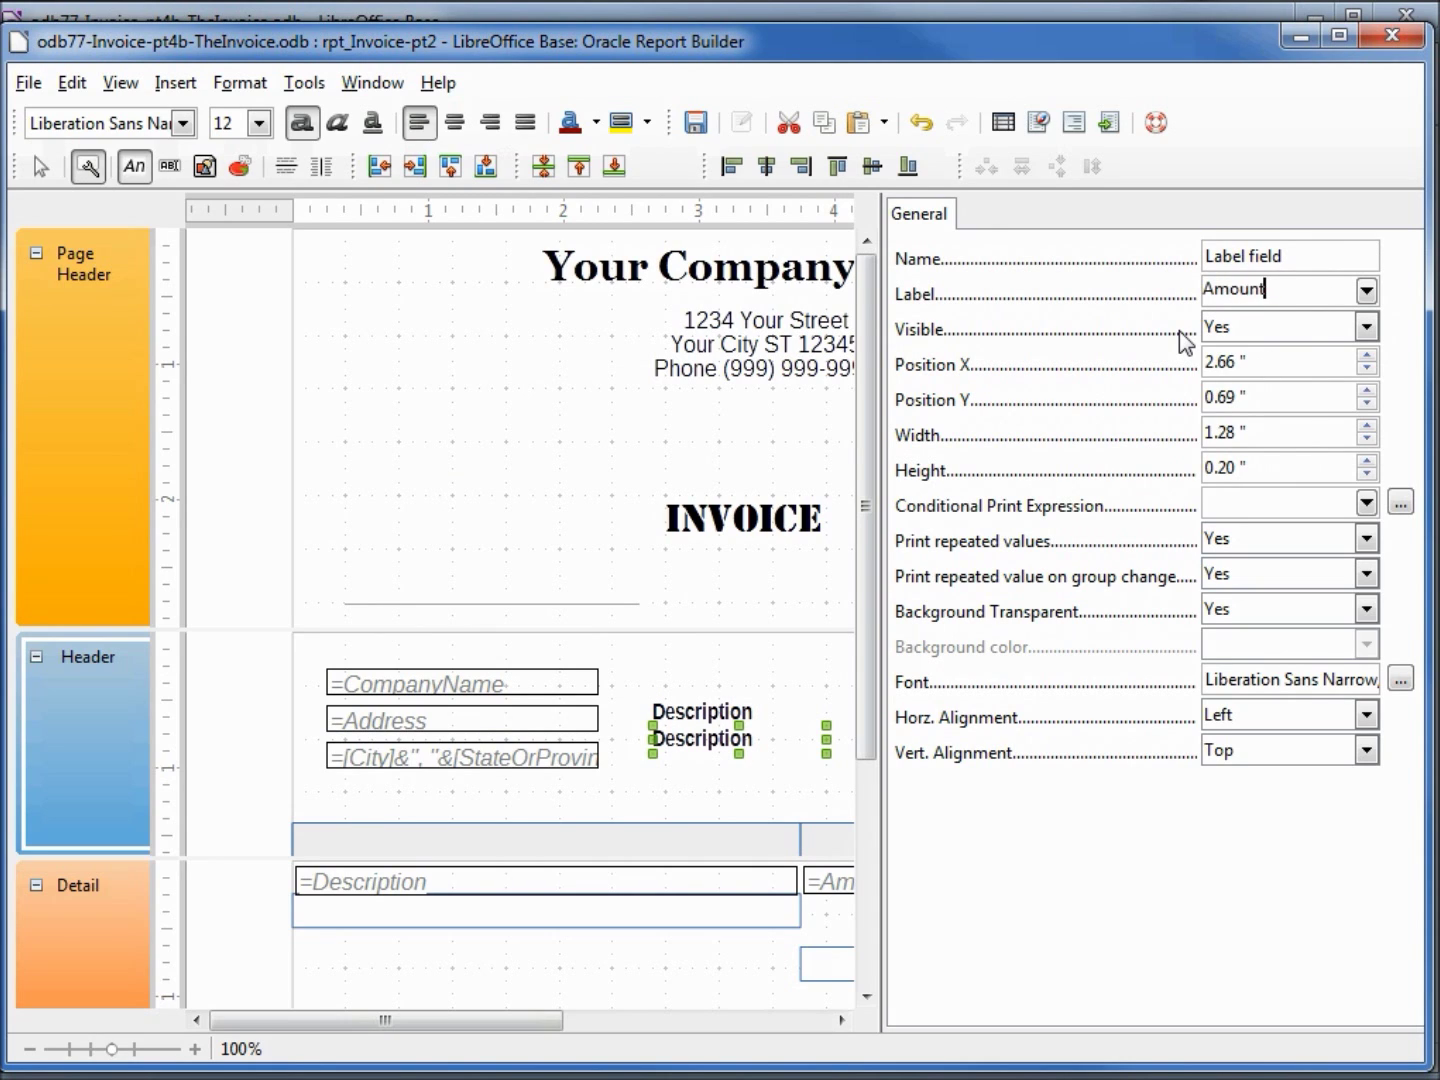
pyautogui.write(' Owed')
pyautogui.press('Tab')
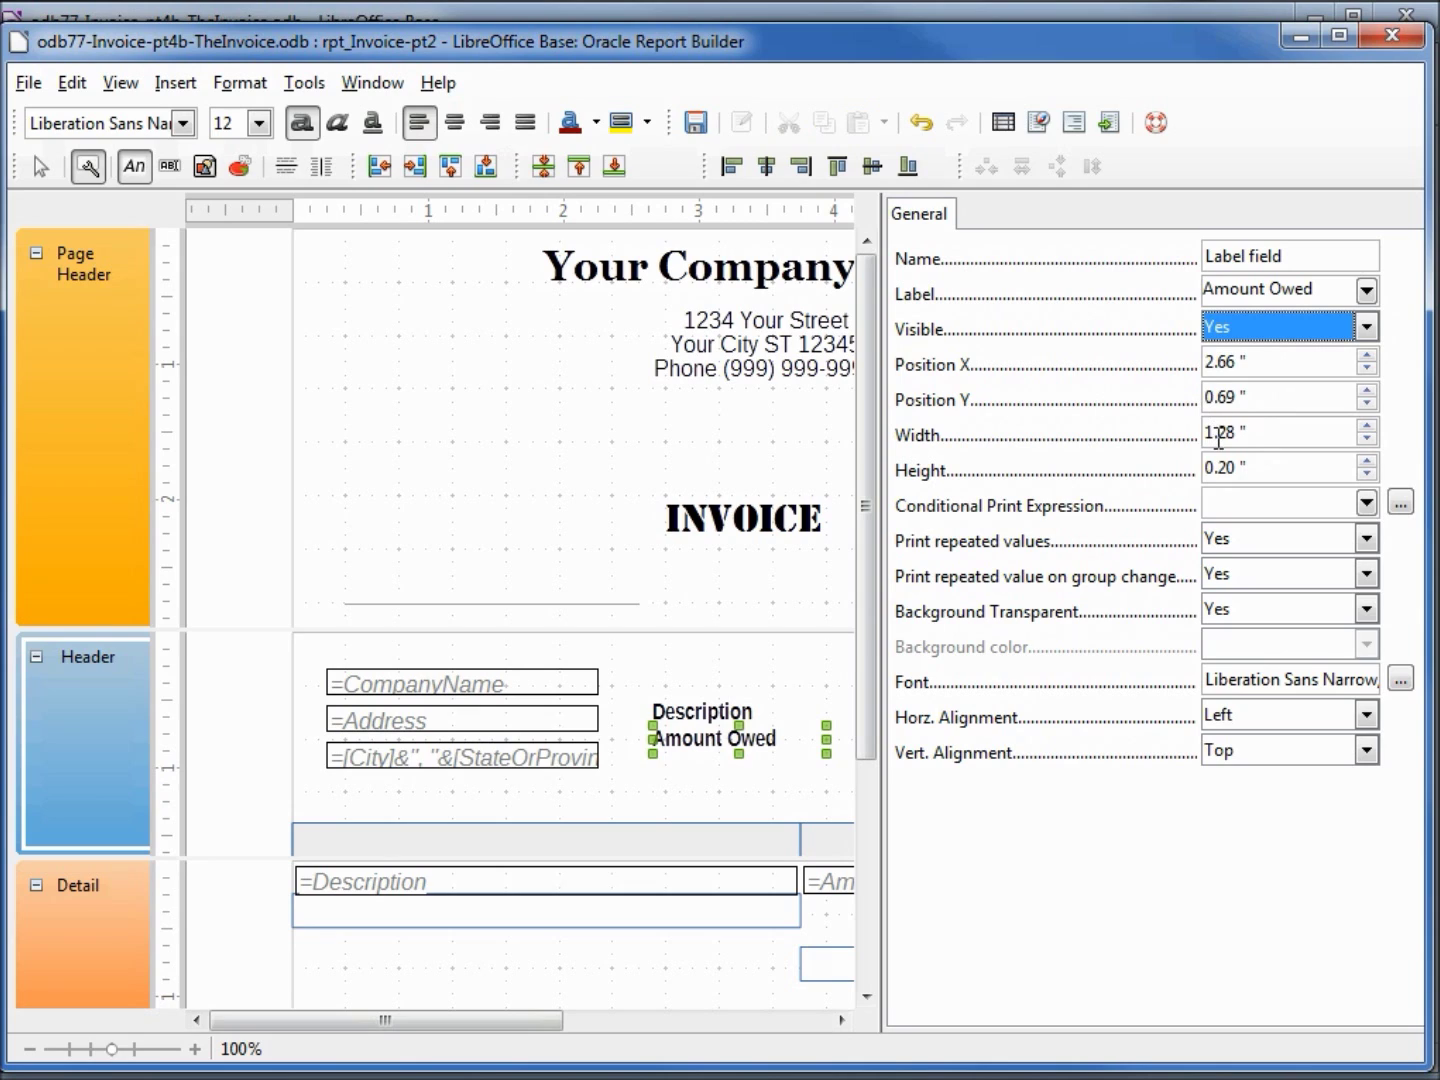
pyautogui.click(1261, 435)
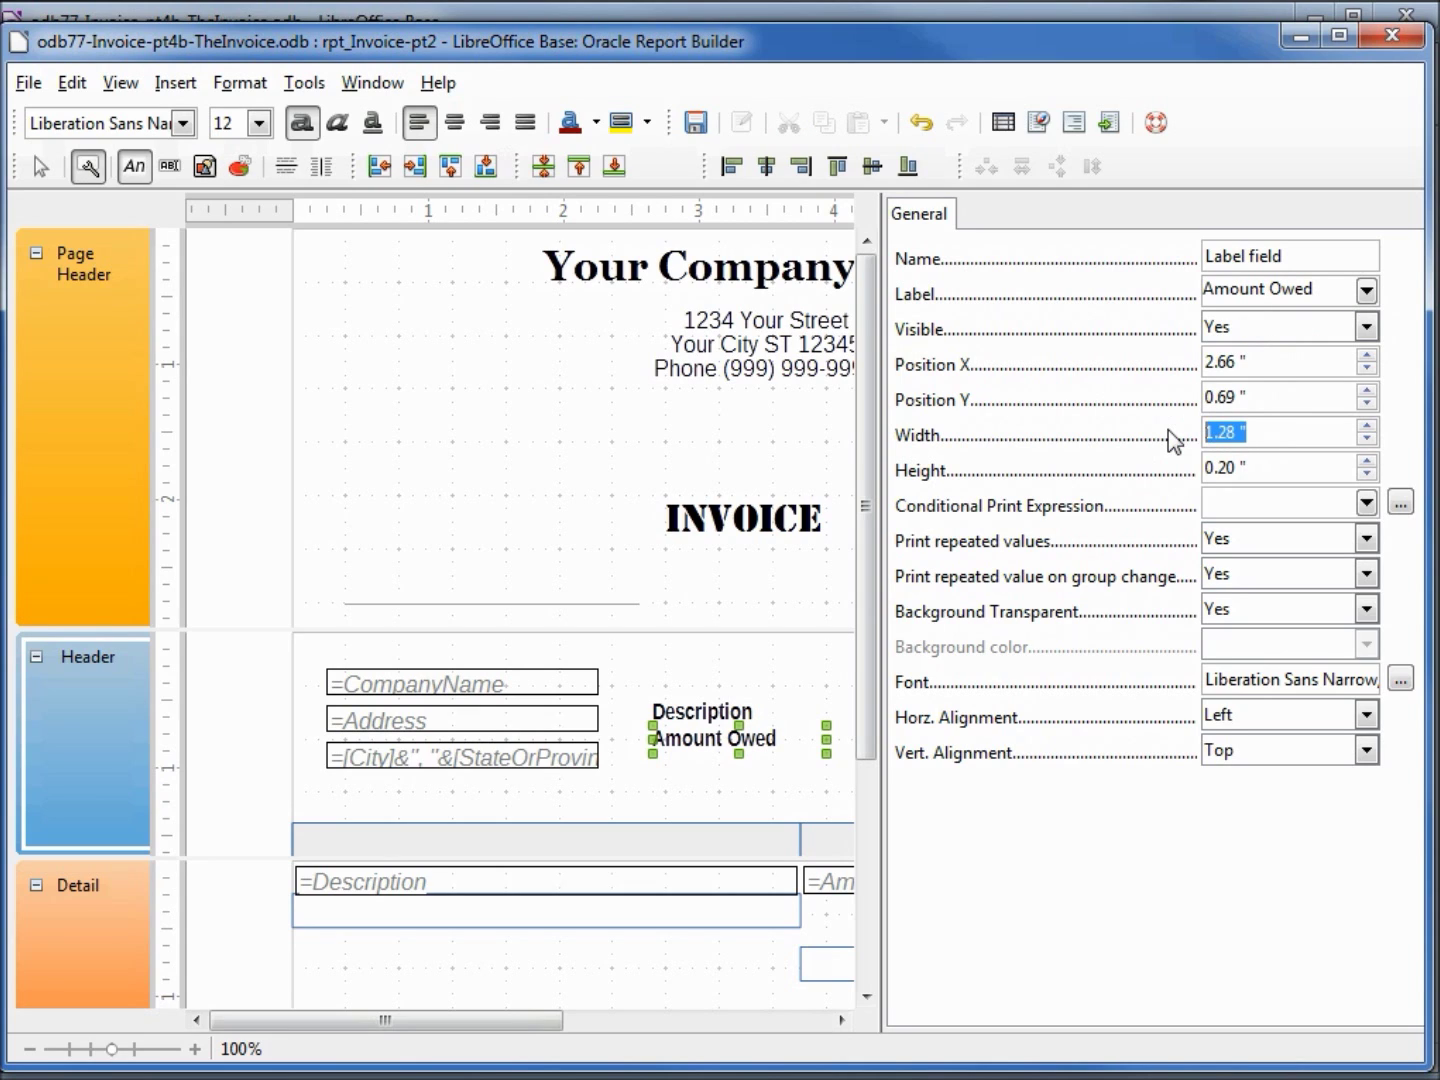
pyautogui.write('1')
pyautogui.press('Tab')
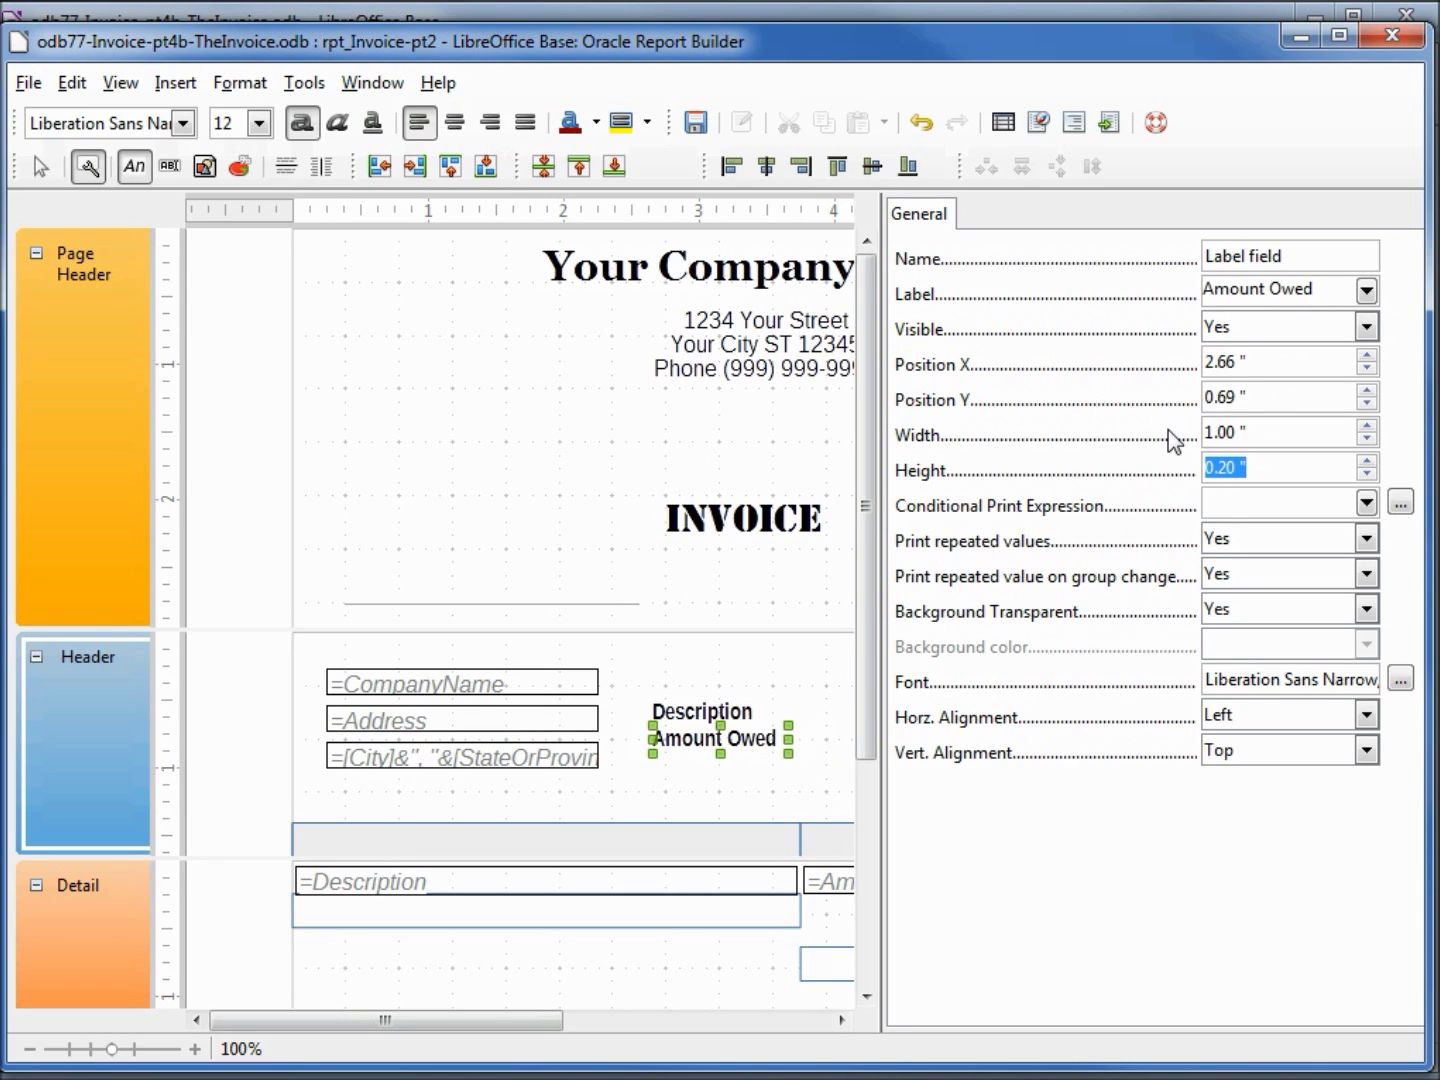
# Step: Duplicate the Amount Owed label and replace the copy's text with Notes
pyautogui.click(687, 737)
pyautogui.hotkey('ctrl', 'c')
pyautogui.hotkey('ctrl', 'v')
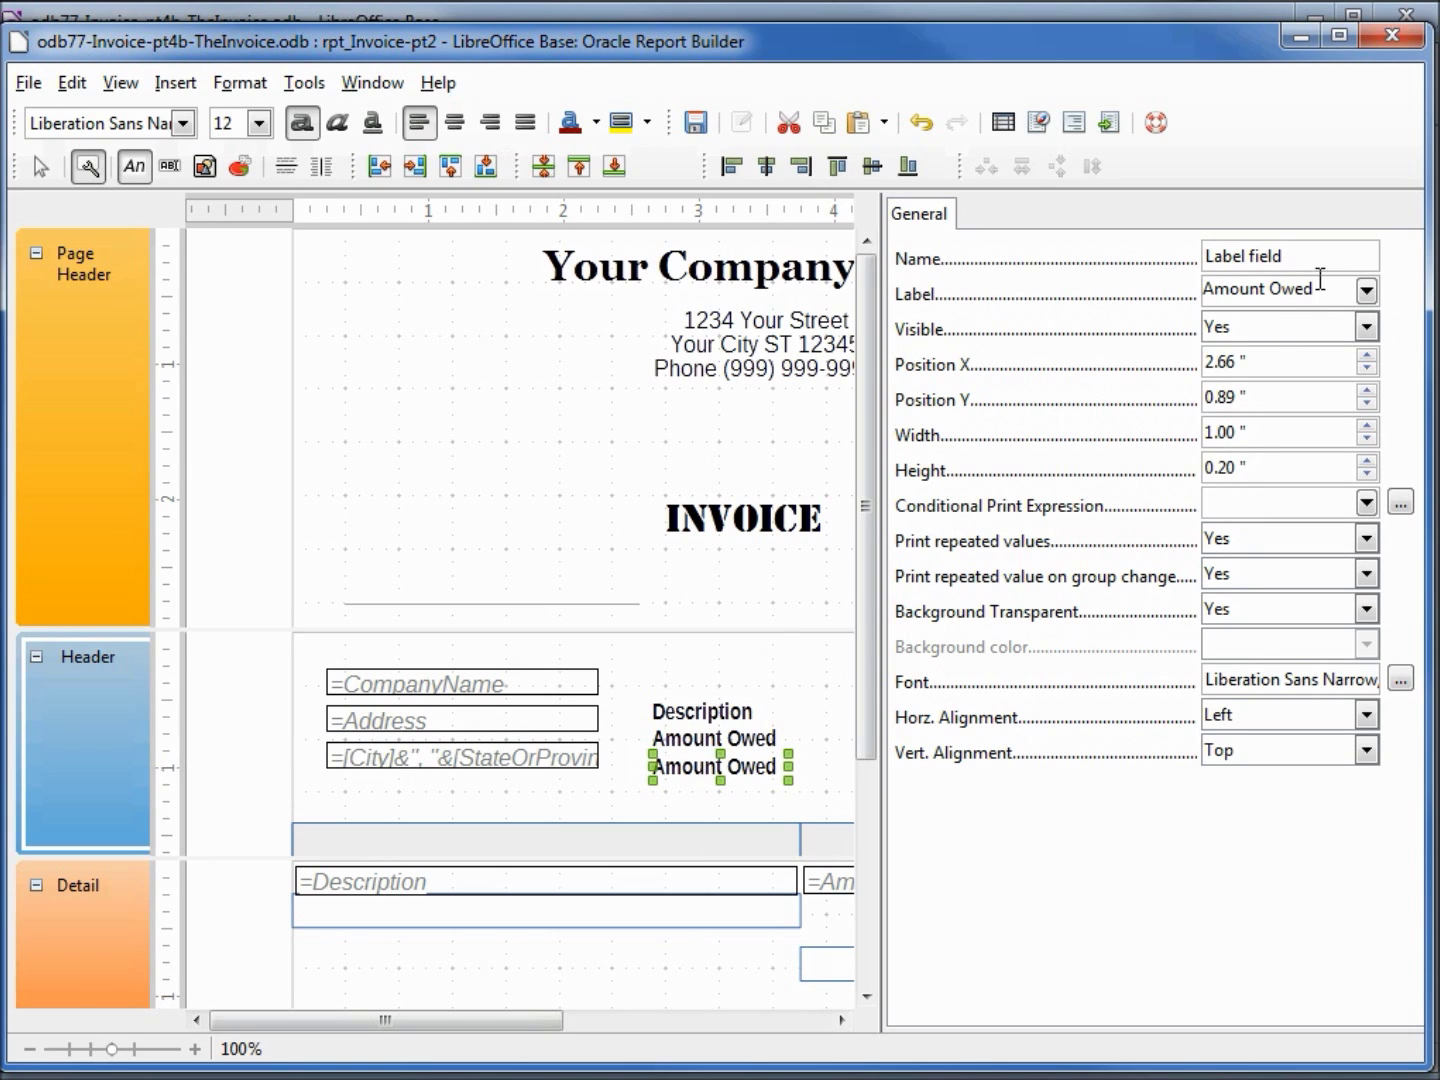
pyautogui.moveTo(1329, 287); pyautogui.dragTo(1171, 290)
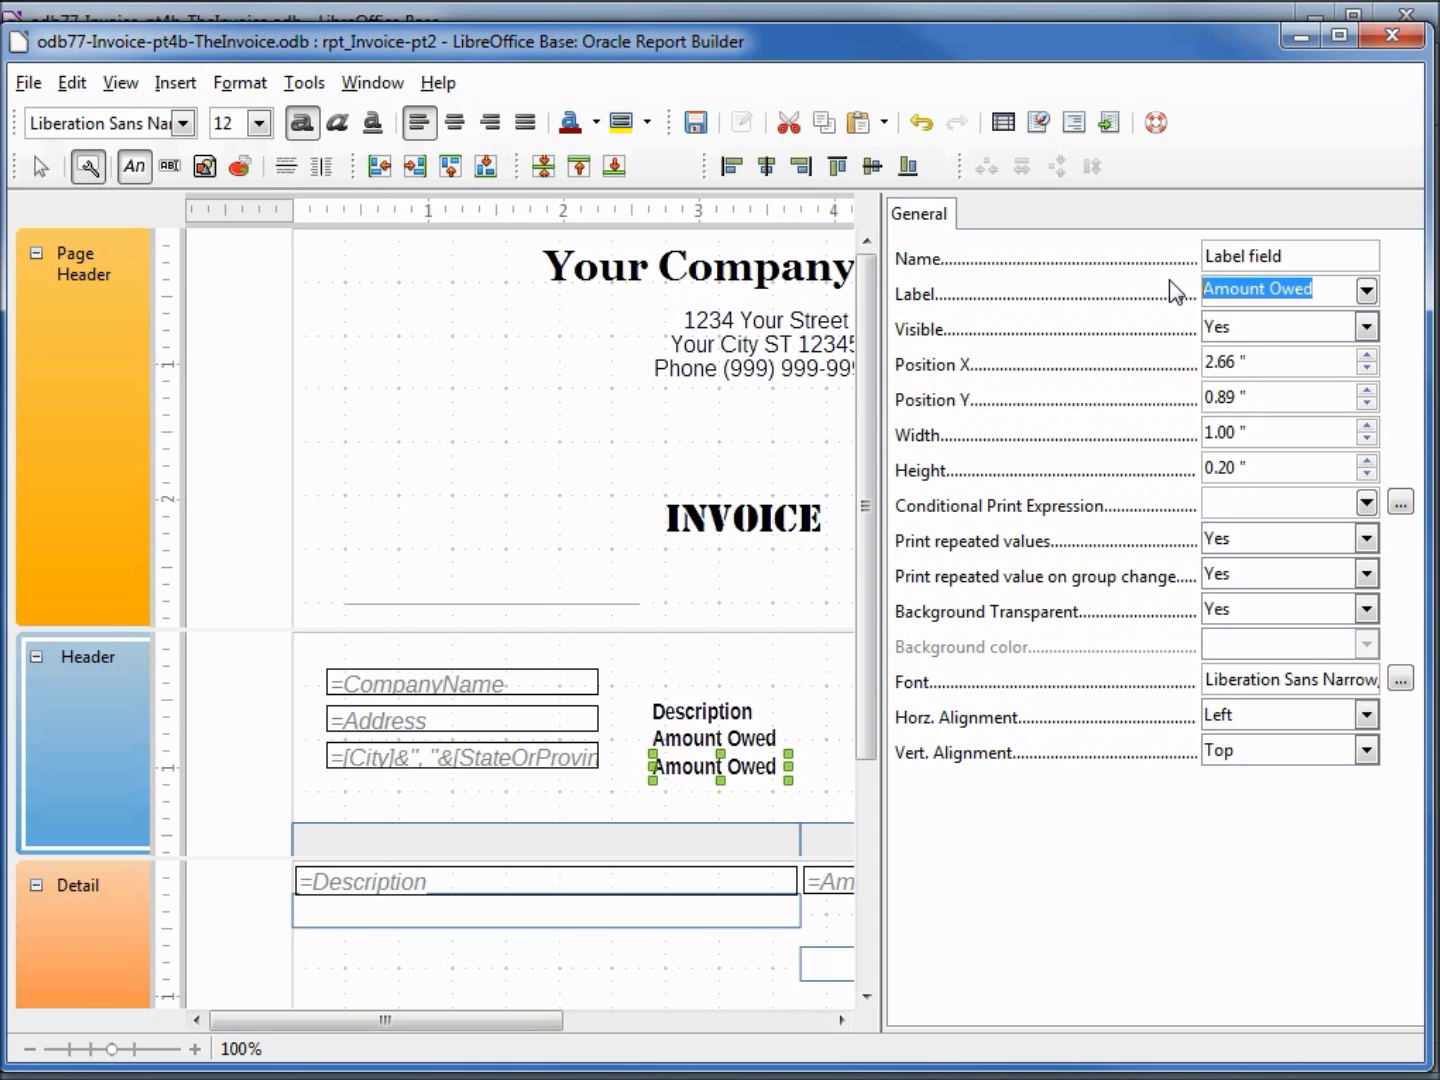
pyautogui.write('Notes')
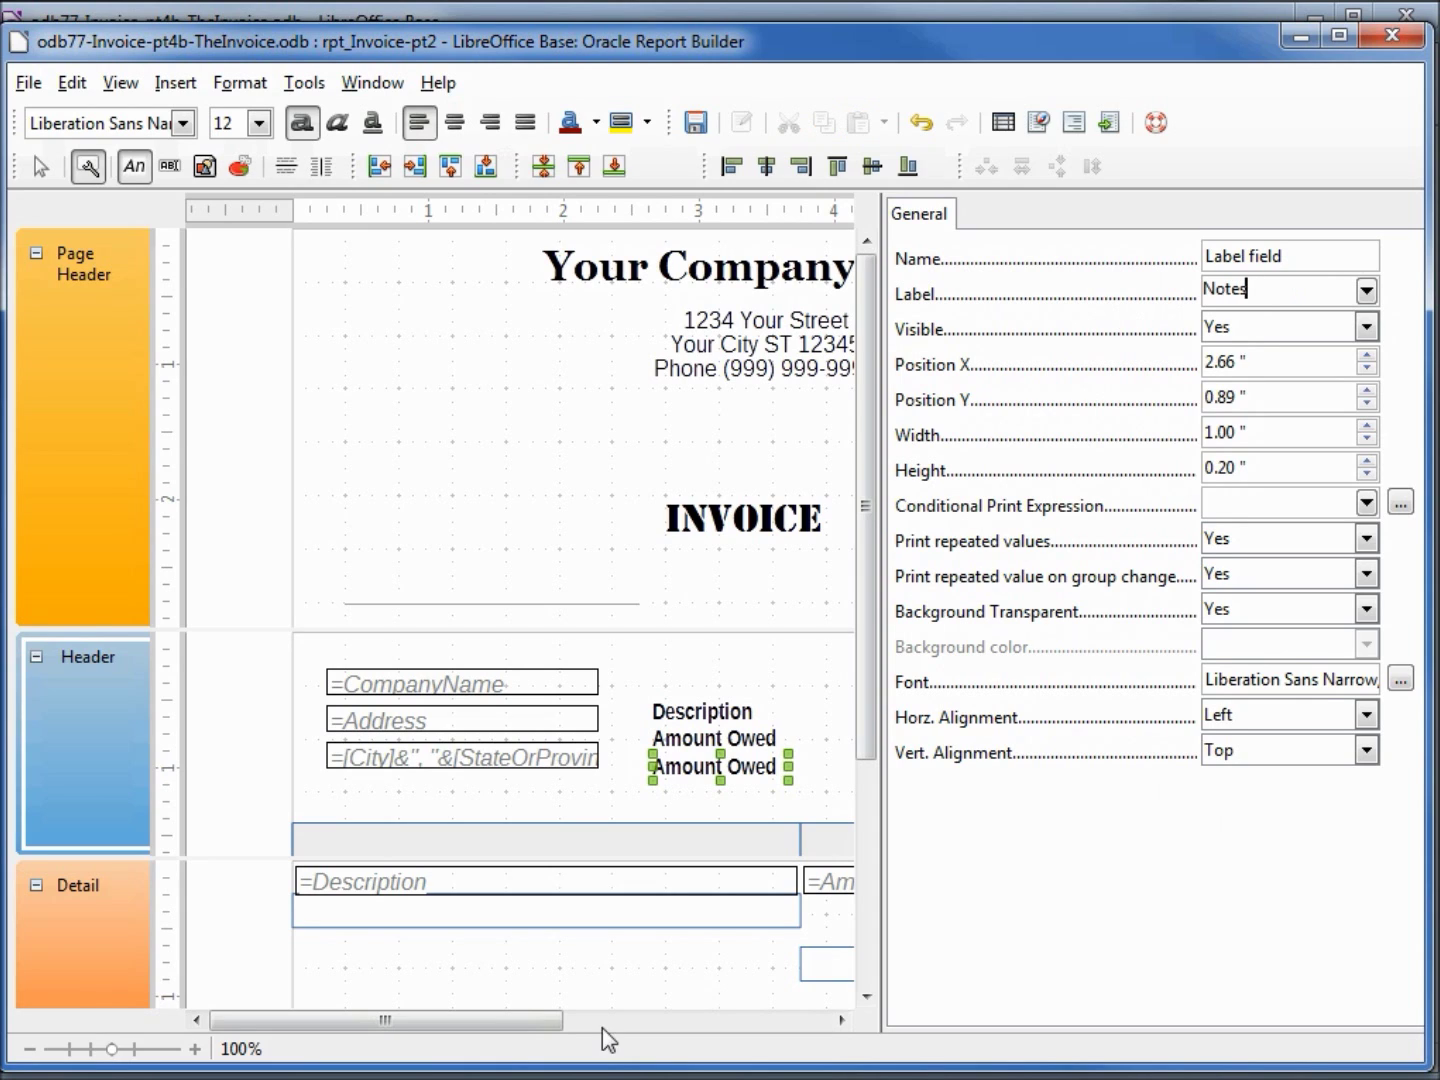
pyautogui.moveTo(602, 1029); pyautogui.dragTo(675, 1038)
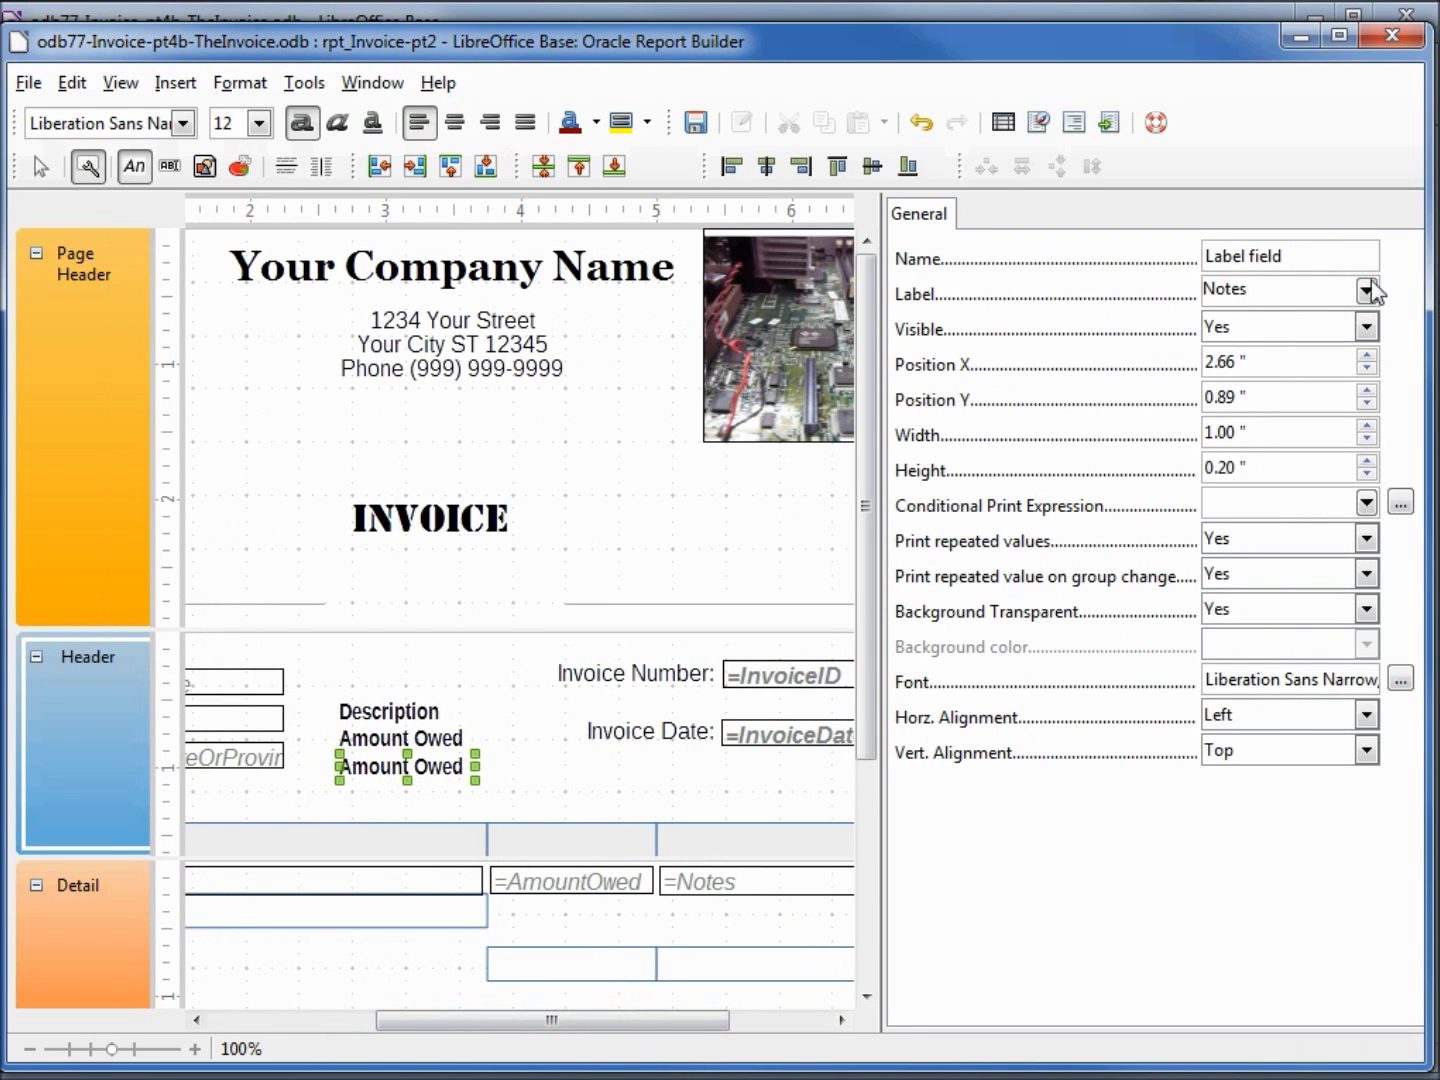
# Step: Place the Notes label in the heading row above the =Notes column
pyautogui.press('Tab')
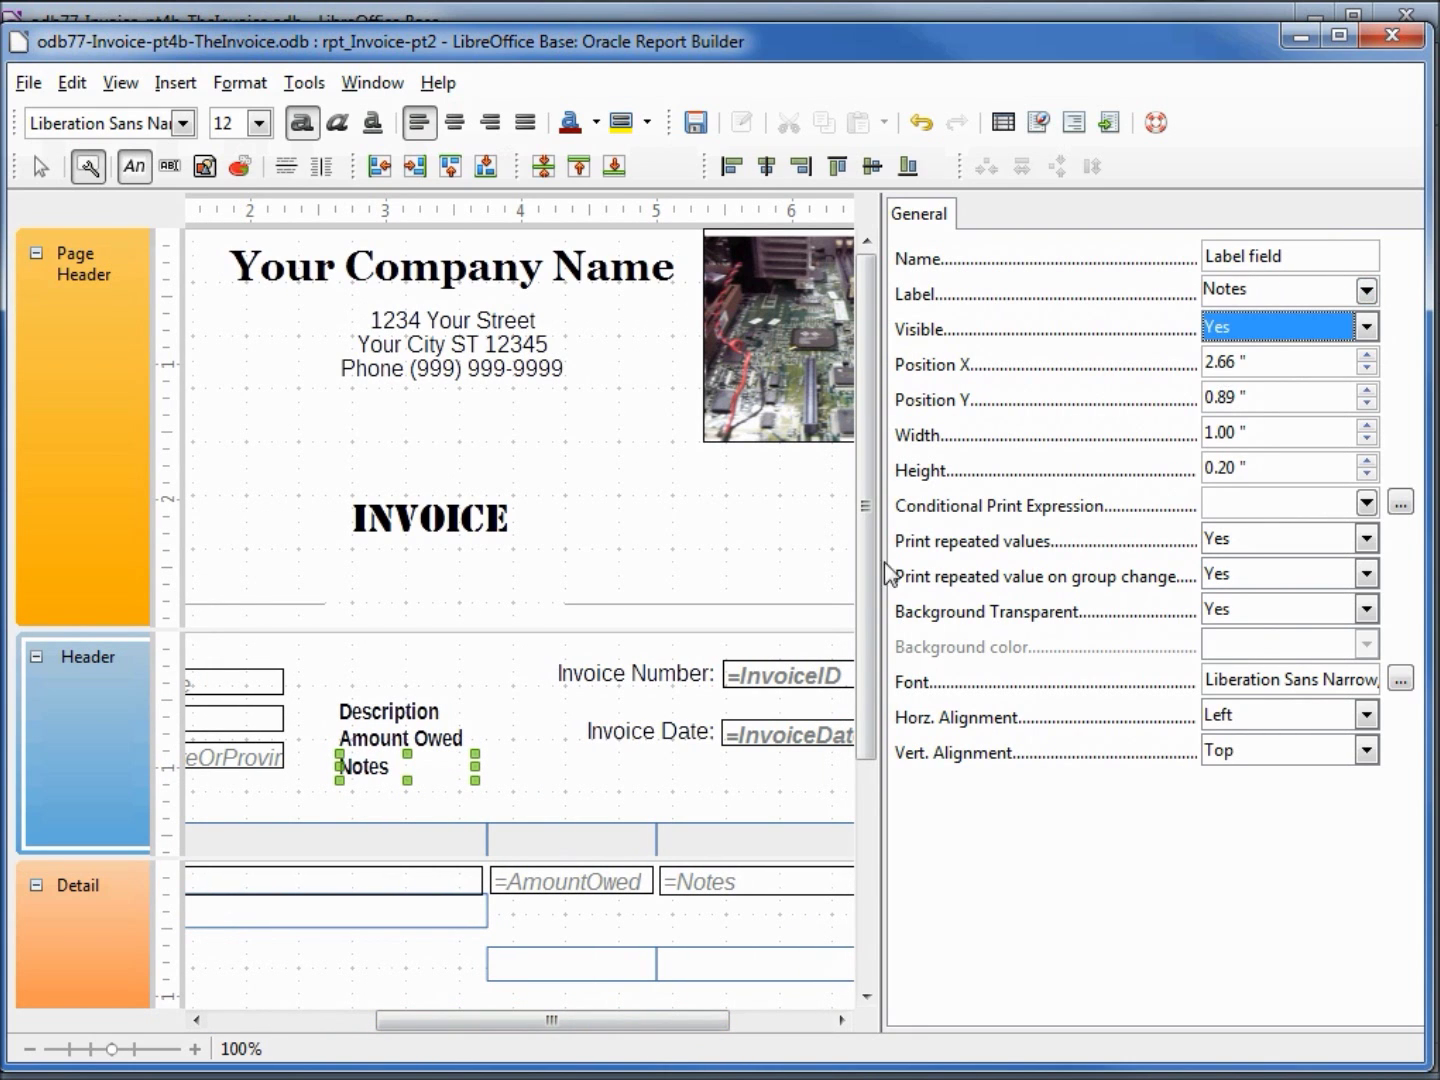
pyautogui.click(384, 768)
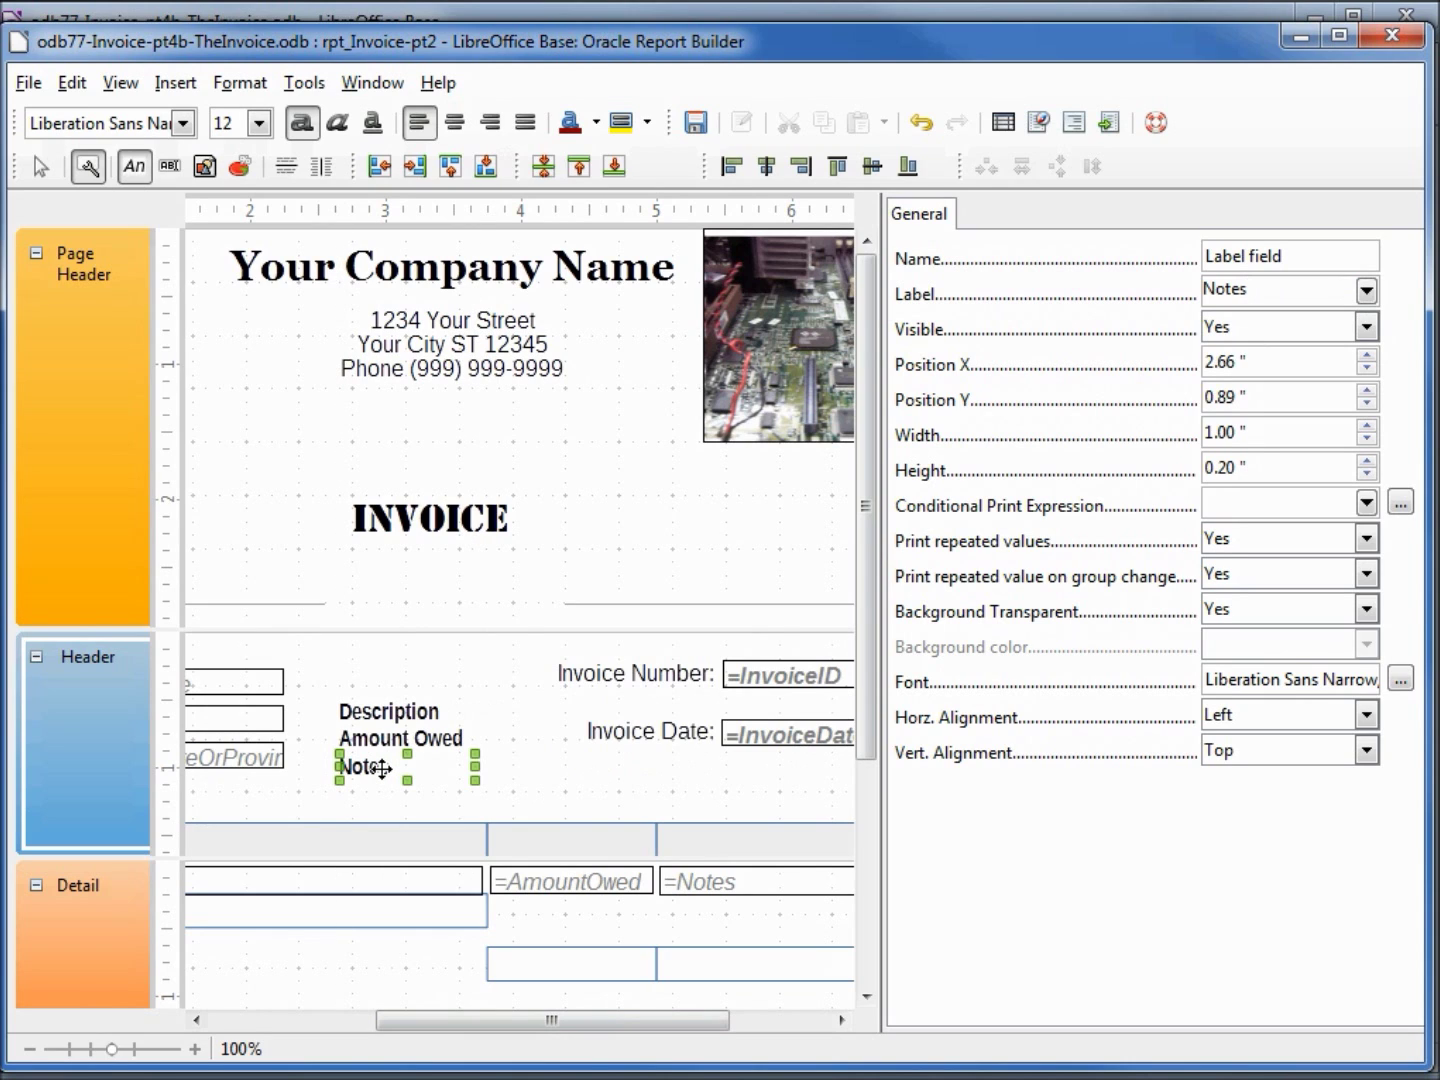
pyautogui.moveTo(384, 768); pyautogui.dragTo(563, 769)
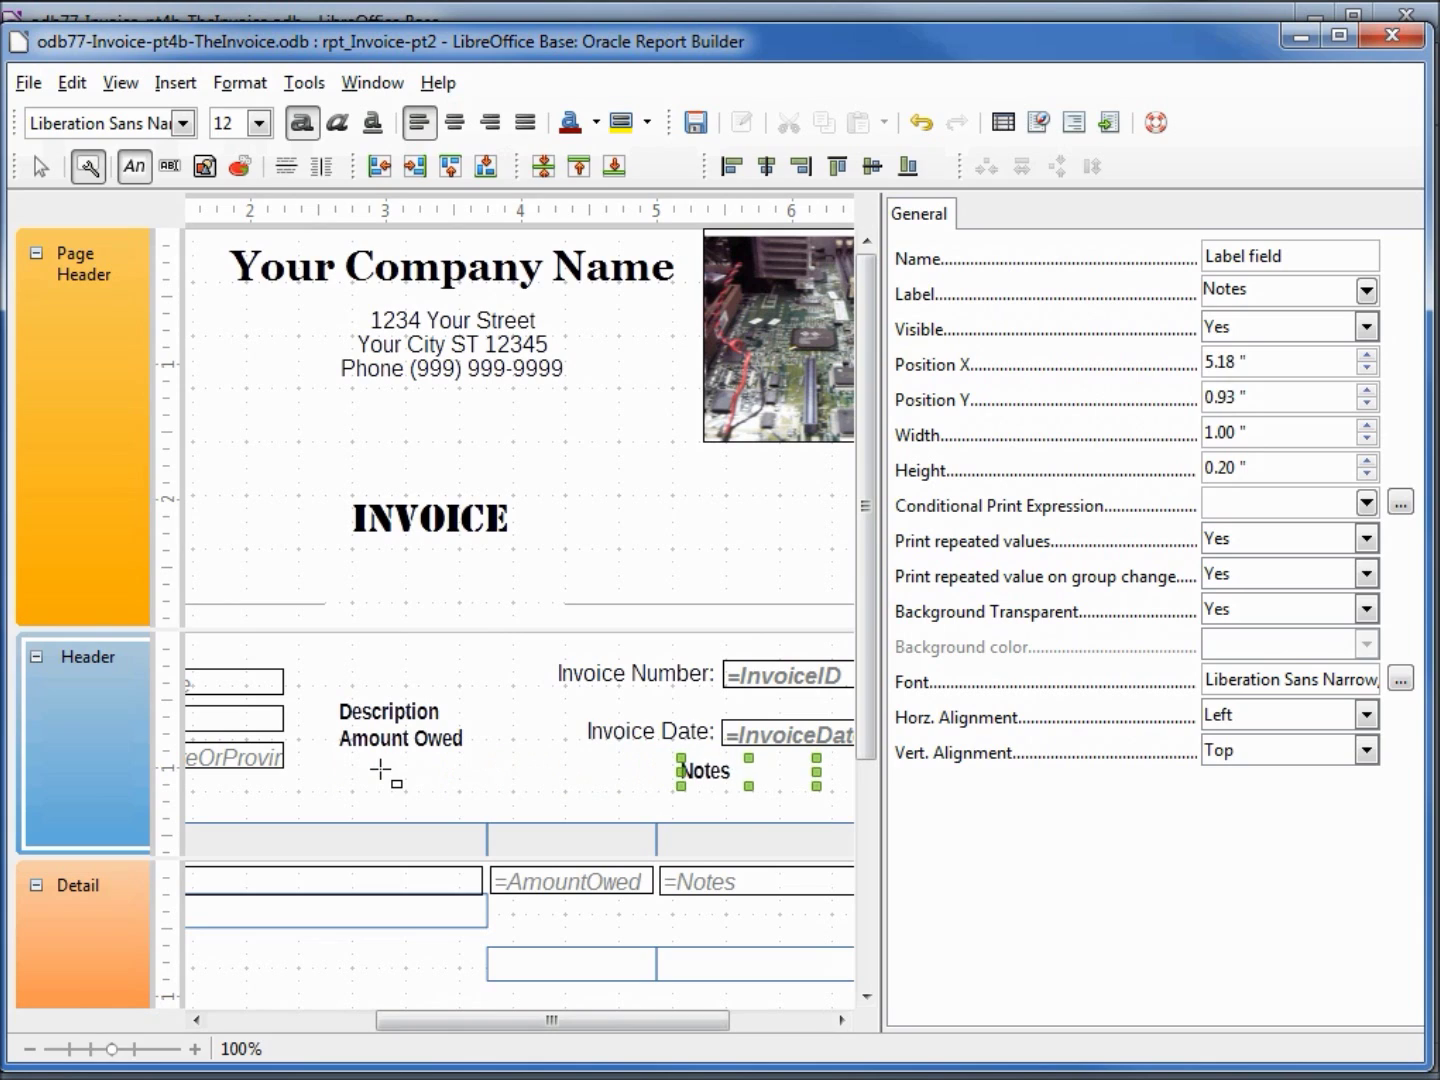
pyautogui.moveTo(563, 769)
pyautogui.mouseDown()
pyautogui.moveTo(725, 817)
pyautogui.moveTo(724, 839)
pyautogui.mouseUp()
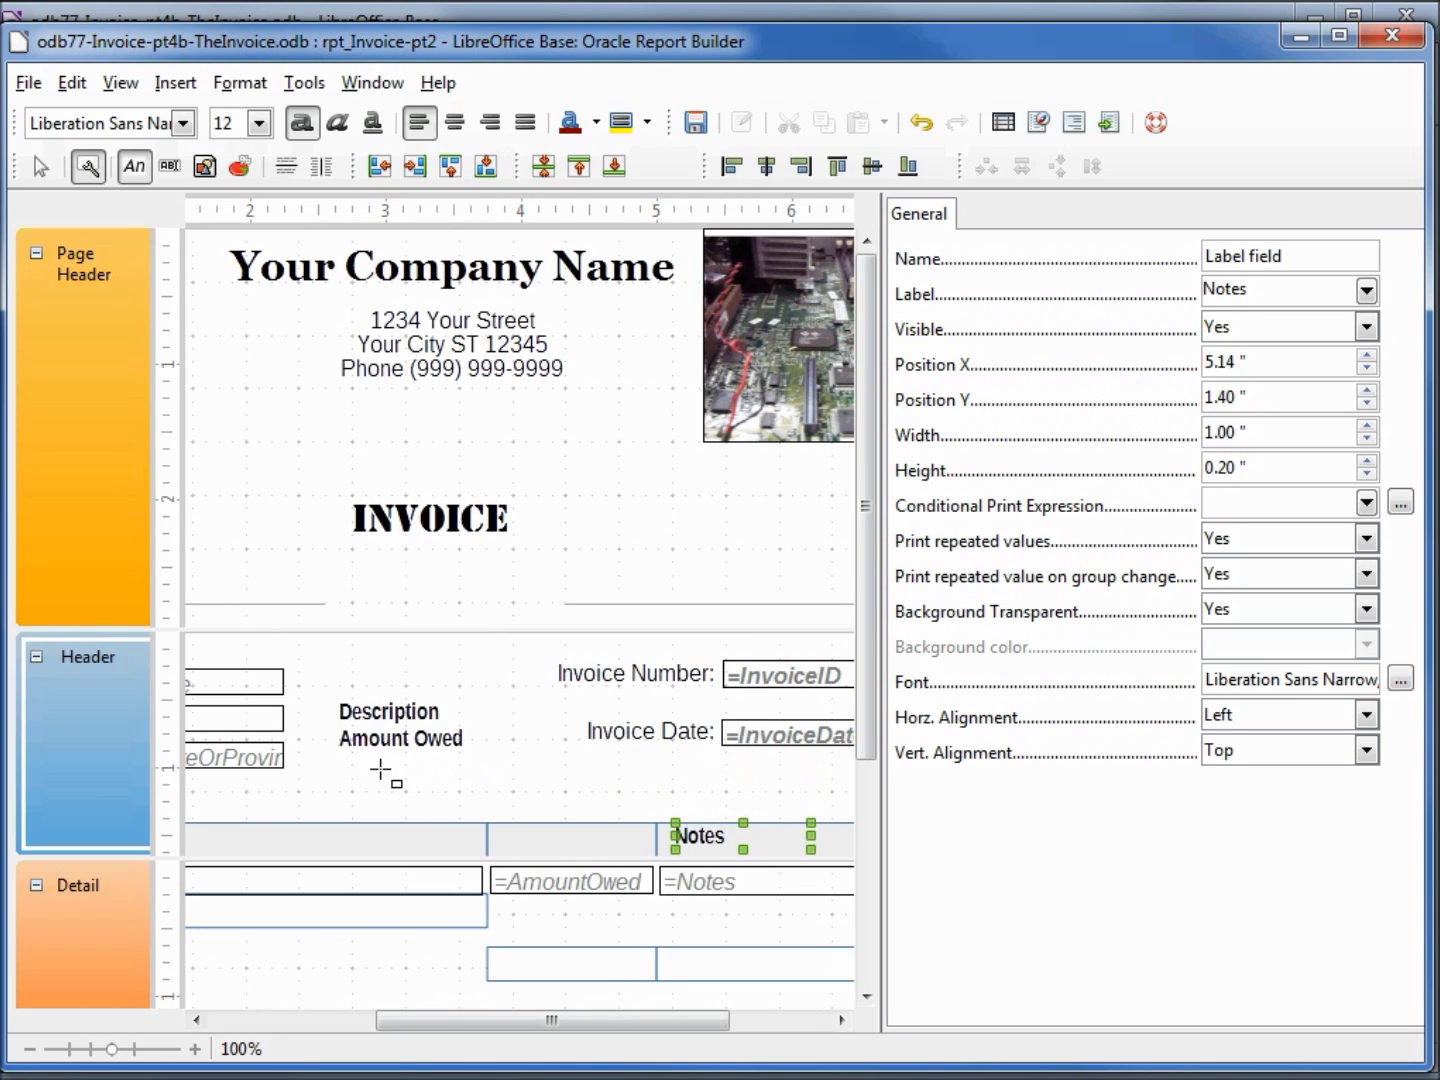
pyautogui.press('Left')
pyautogui.press('Left')
pyautogui.press('Down')
pyautogui.press('Right')
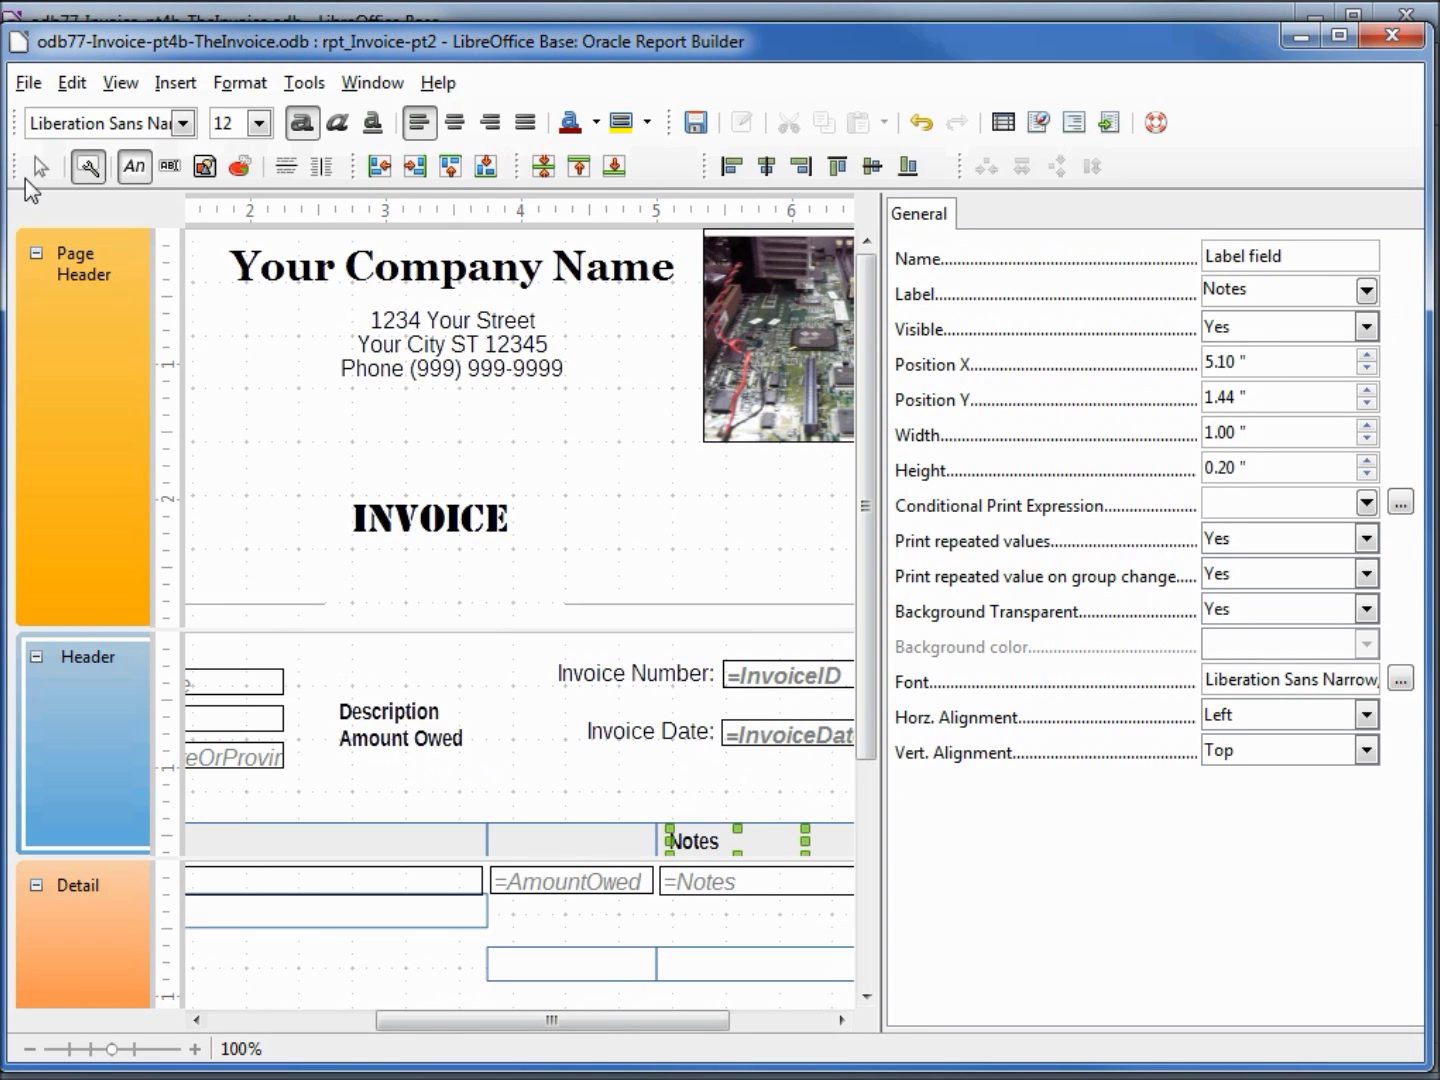
# Step: Nudge the Amount Owed label into the heading row above =AmountOwed
pyautogui.click(39, 168)
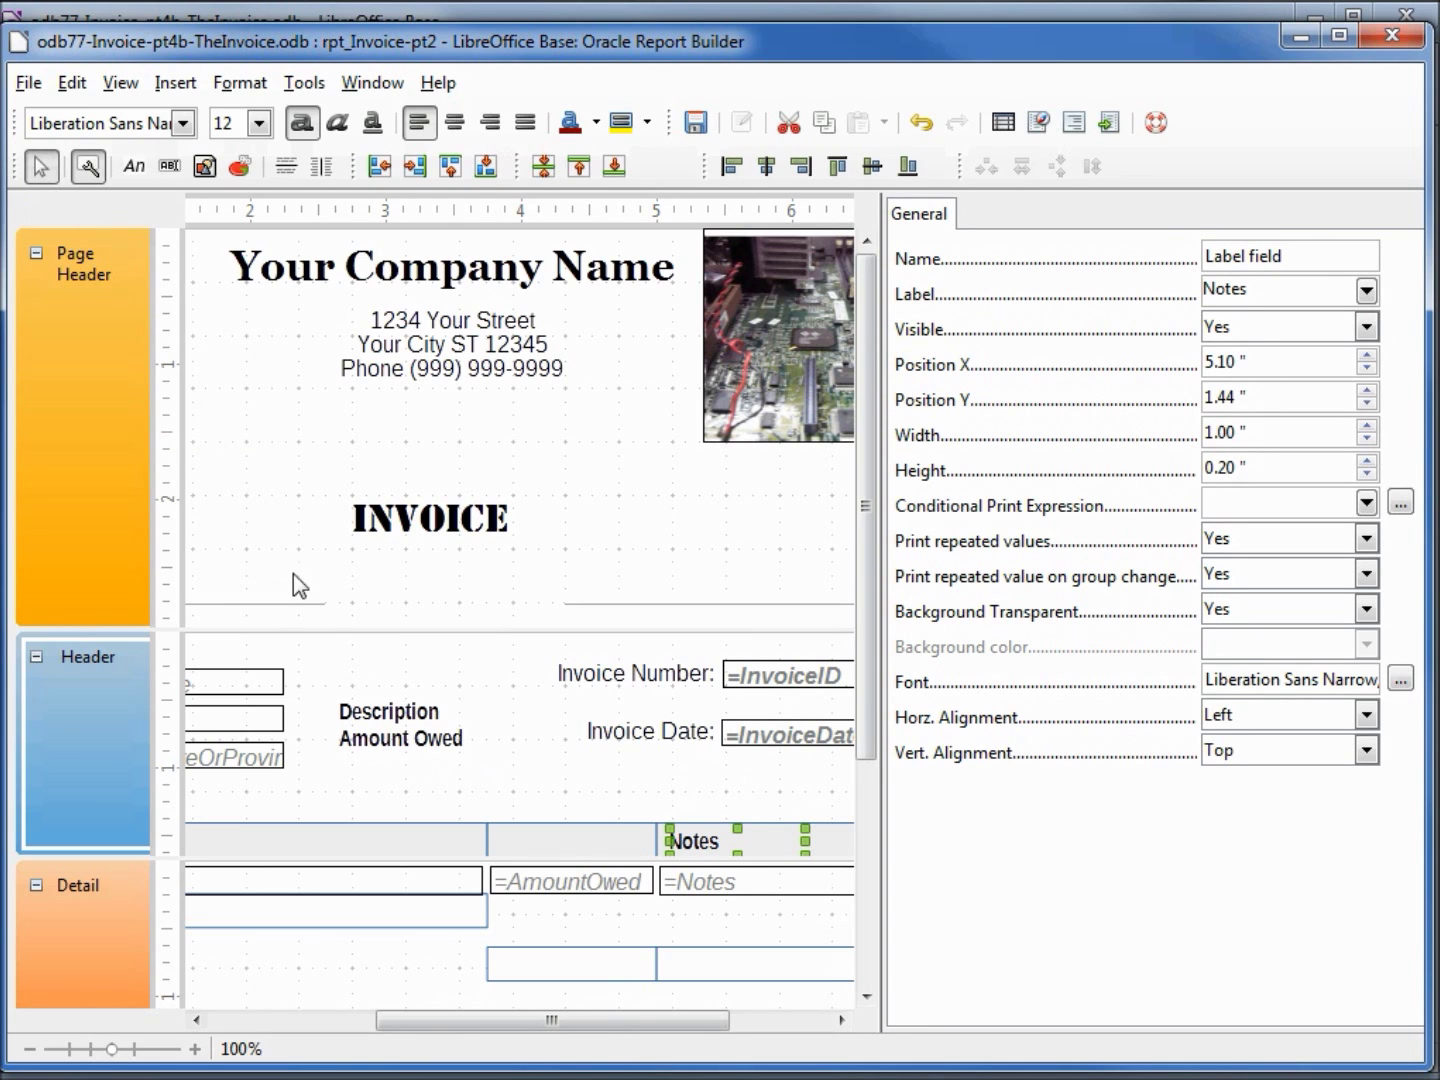
pyautogui.click(358, 743)
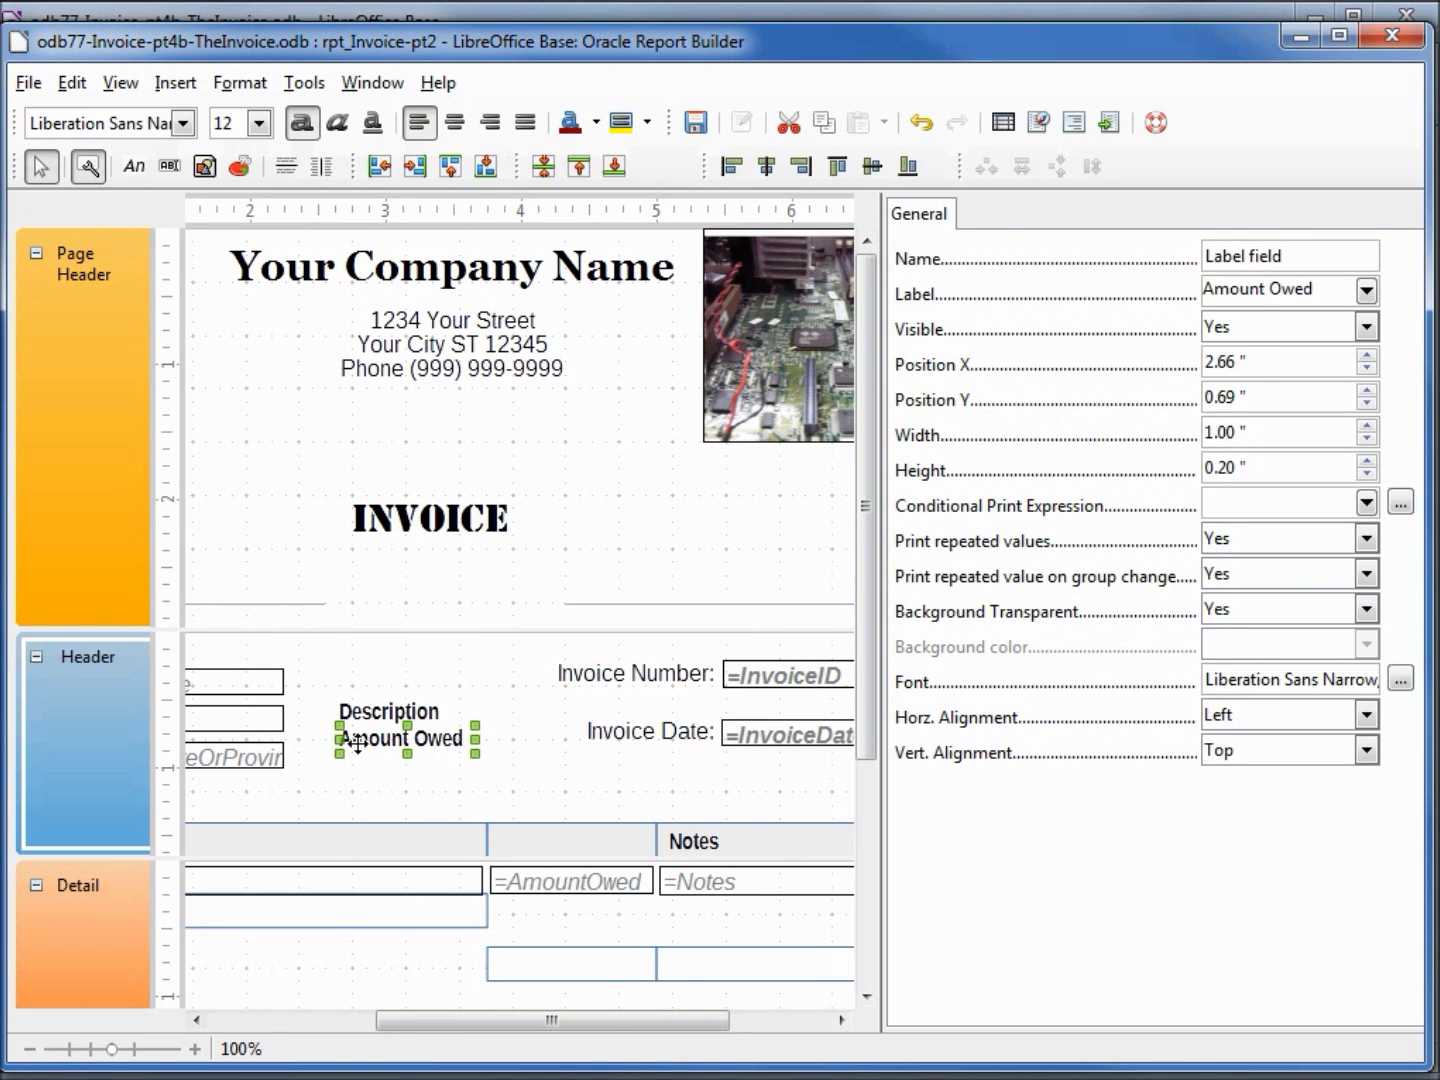
pyautogui.press('Right')
pyautogui.press('Right')
pyautogui.press('Right')
pyautogui.press('Right')
pyautogui.press('Right')
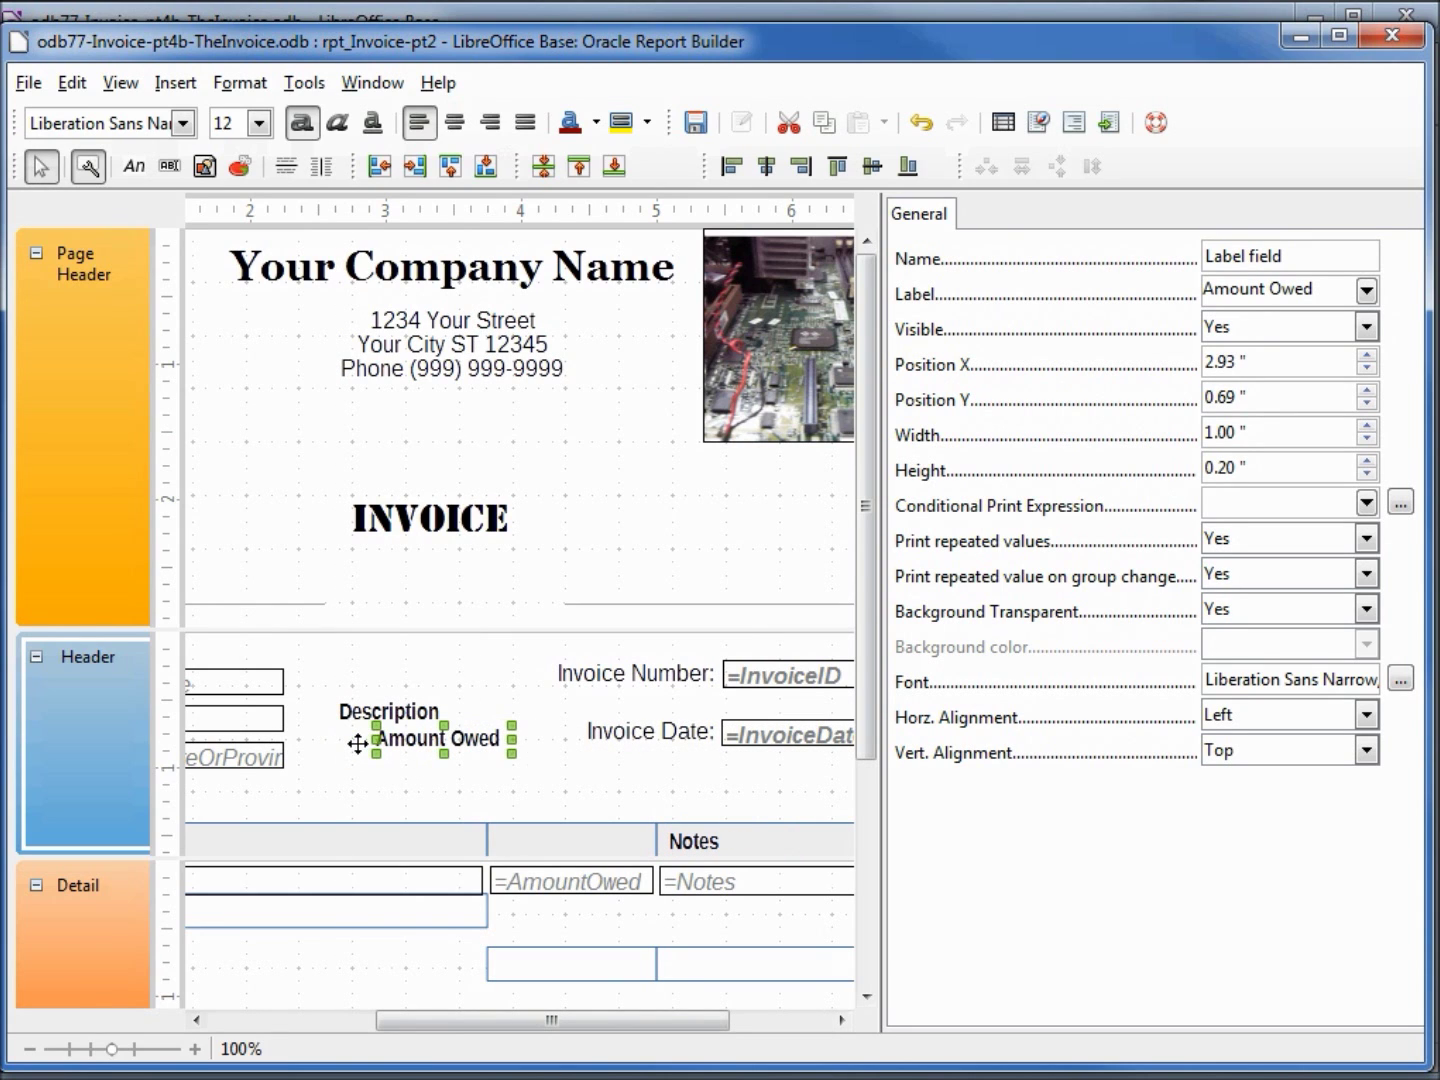
pyautogui.press('Down')
pyautogui.press('Down')
pyautogui.press('Down')
pyautogui.press('Down')
pyautogui.press('Down')
pyautogui.press('Down')
pyautogui.press('Down')
pyautogui.press('Right')
pyautogui.press('Right')
pyautogui.press('Right')
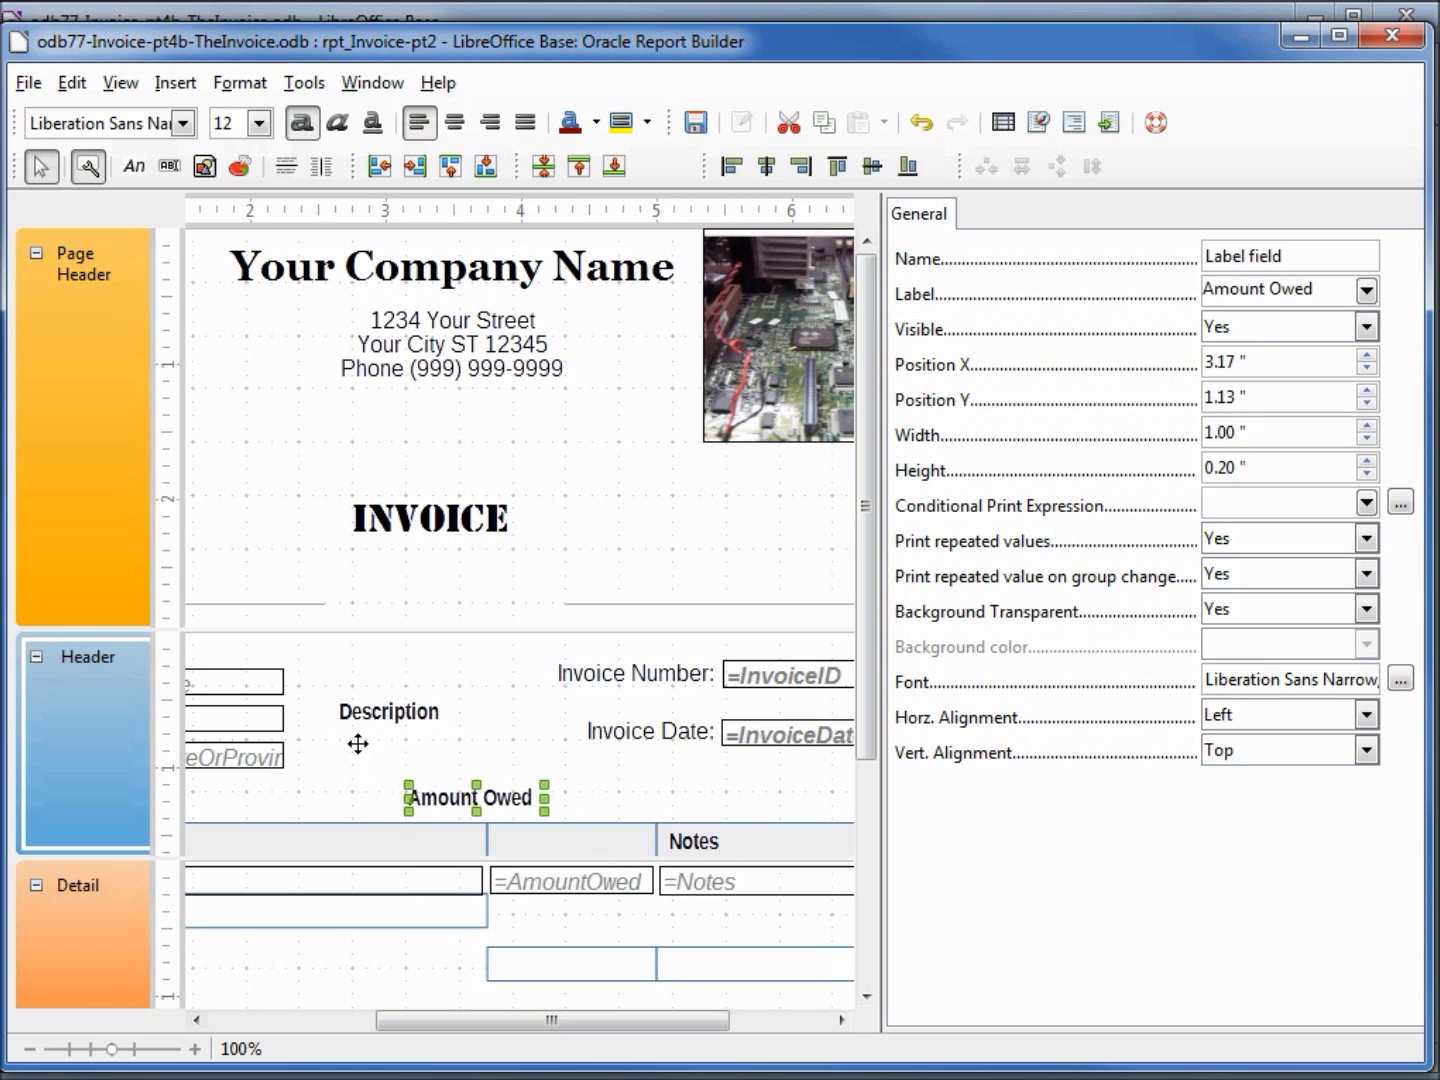
pyautogui.press('Right')
pyautogui.press('Right')
pyautogui.press('Right')
pyautogui.press('Right')
pyautogui.press('Down')
pyautogui.press('Down')
pyautogui.press('Down')
pyautogui.press('Down')
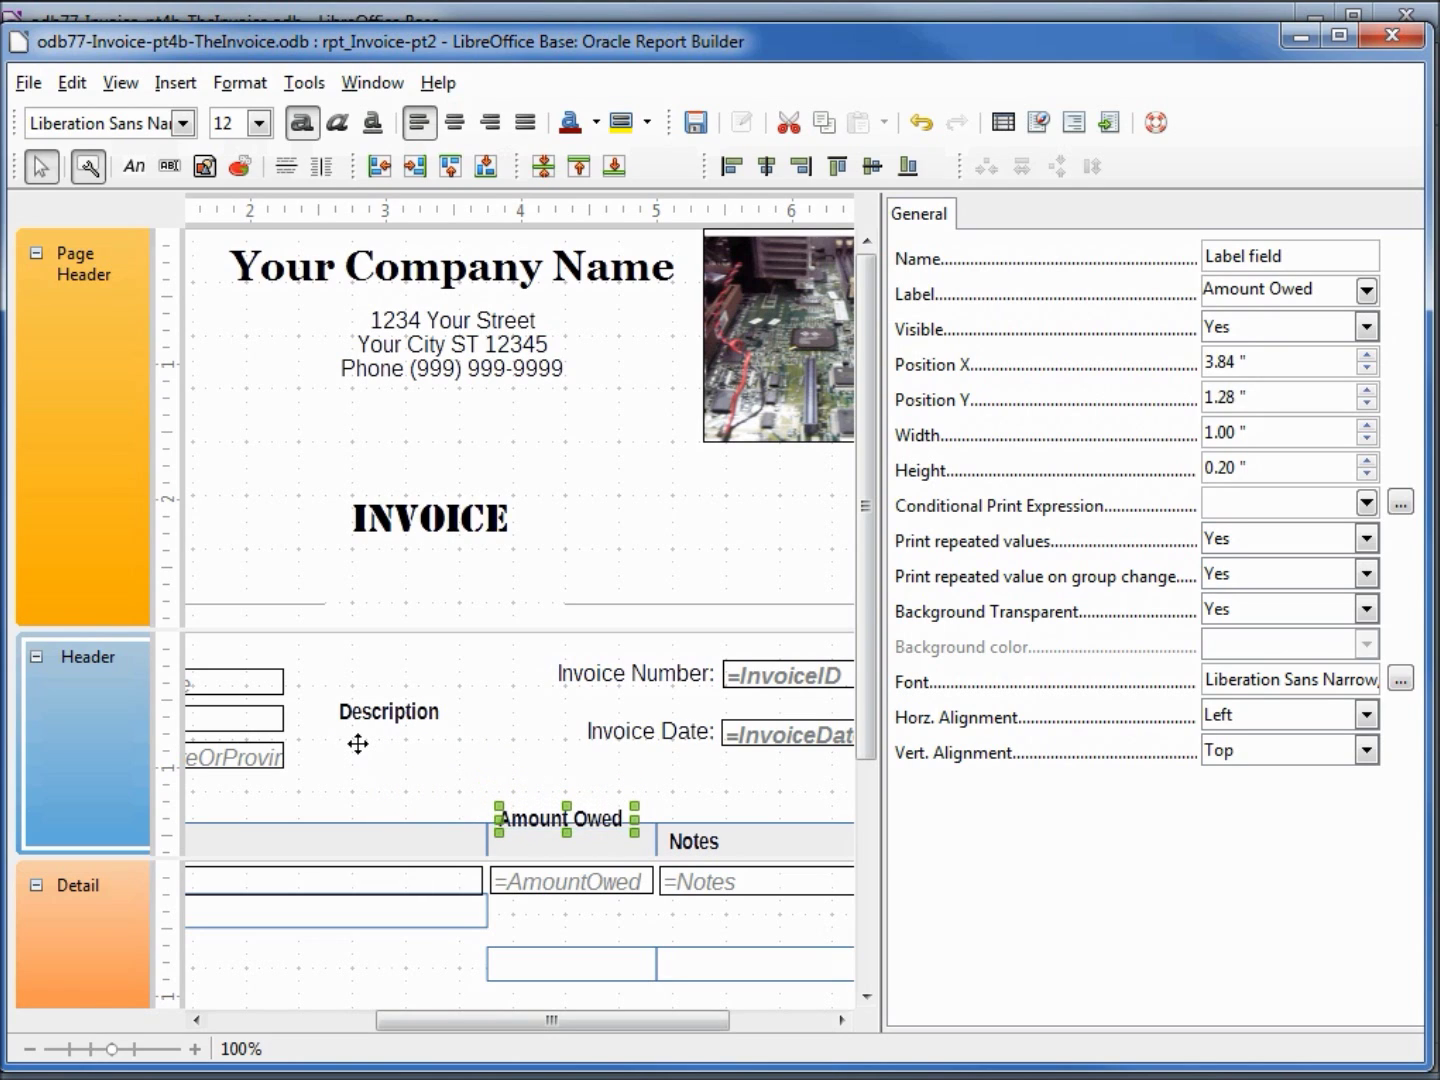
pyautogui.press('Down')
pyautogui.press('Down')
pyautogui.press('Down')
pyautogui.press('Down')
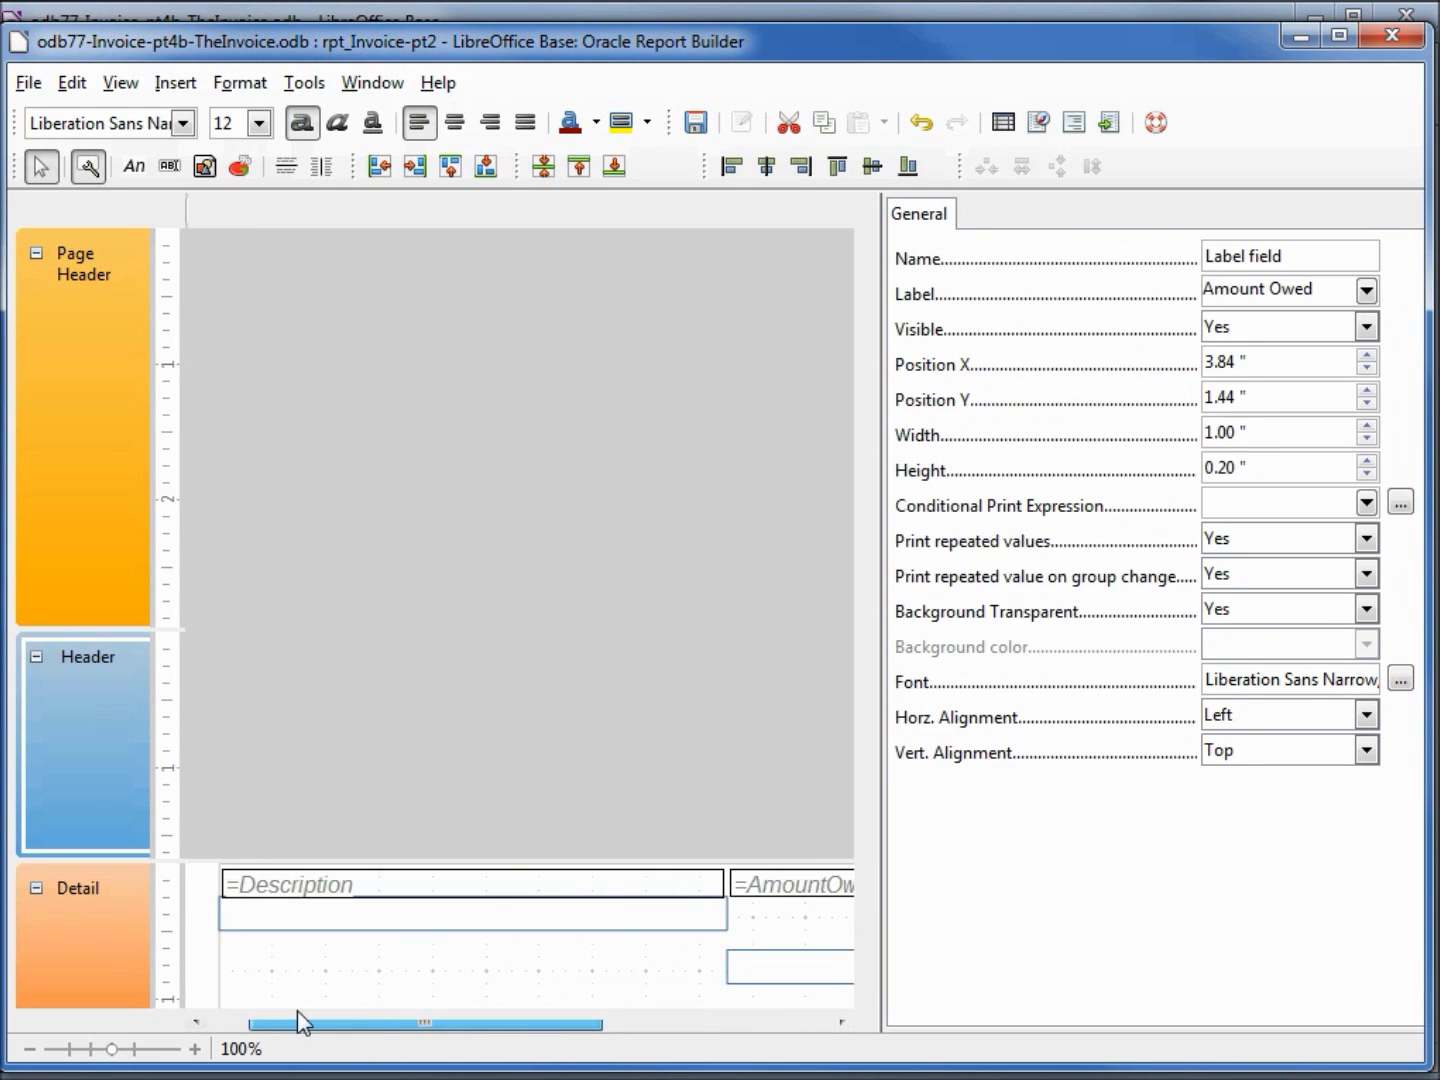
pyautogui.moveTo(486, 1017); pyautogui.dragTo(320, 1017)
# Step: Nudge the Description label down and left into the heading bar's left end
pyautogui.click(710, 711)
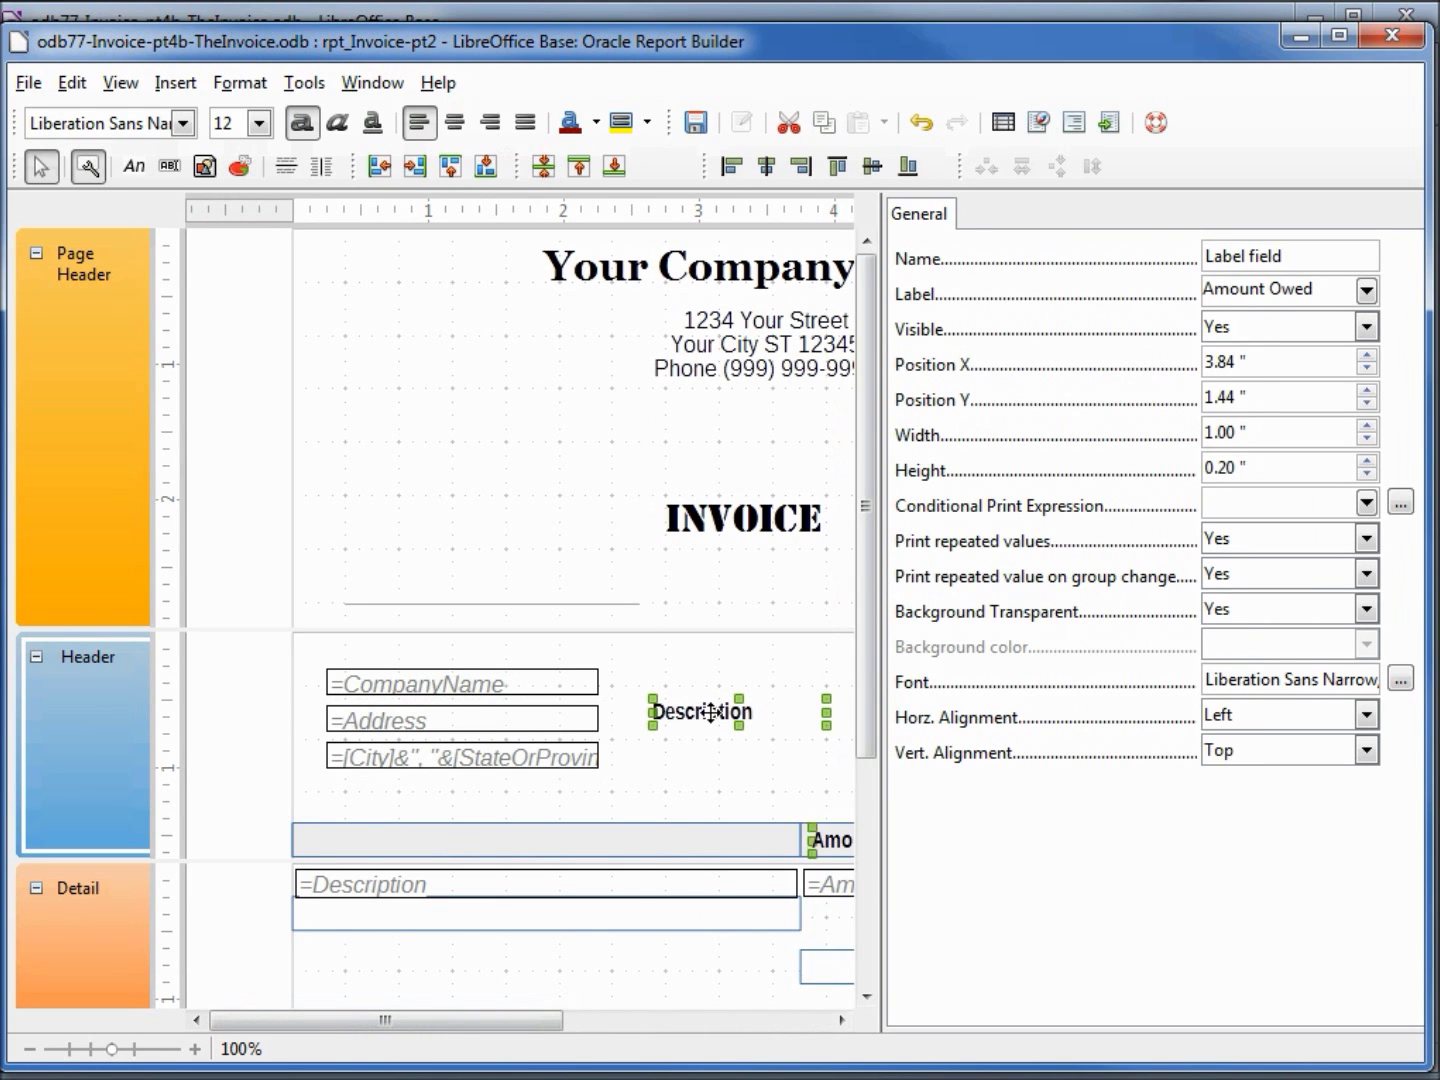
pyautogui.press('Down')
pyautogui.press('Down')
pyautogui.press('Down')
pyautogui.press('Down')
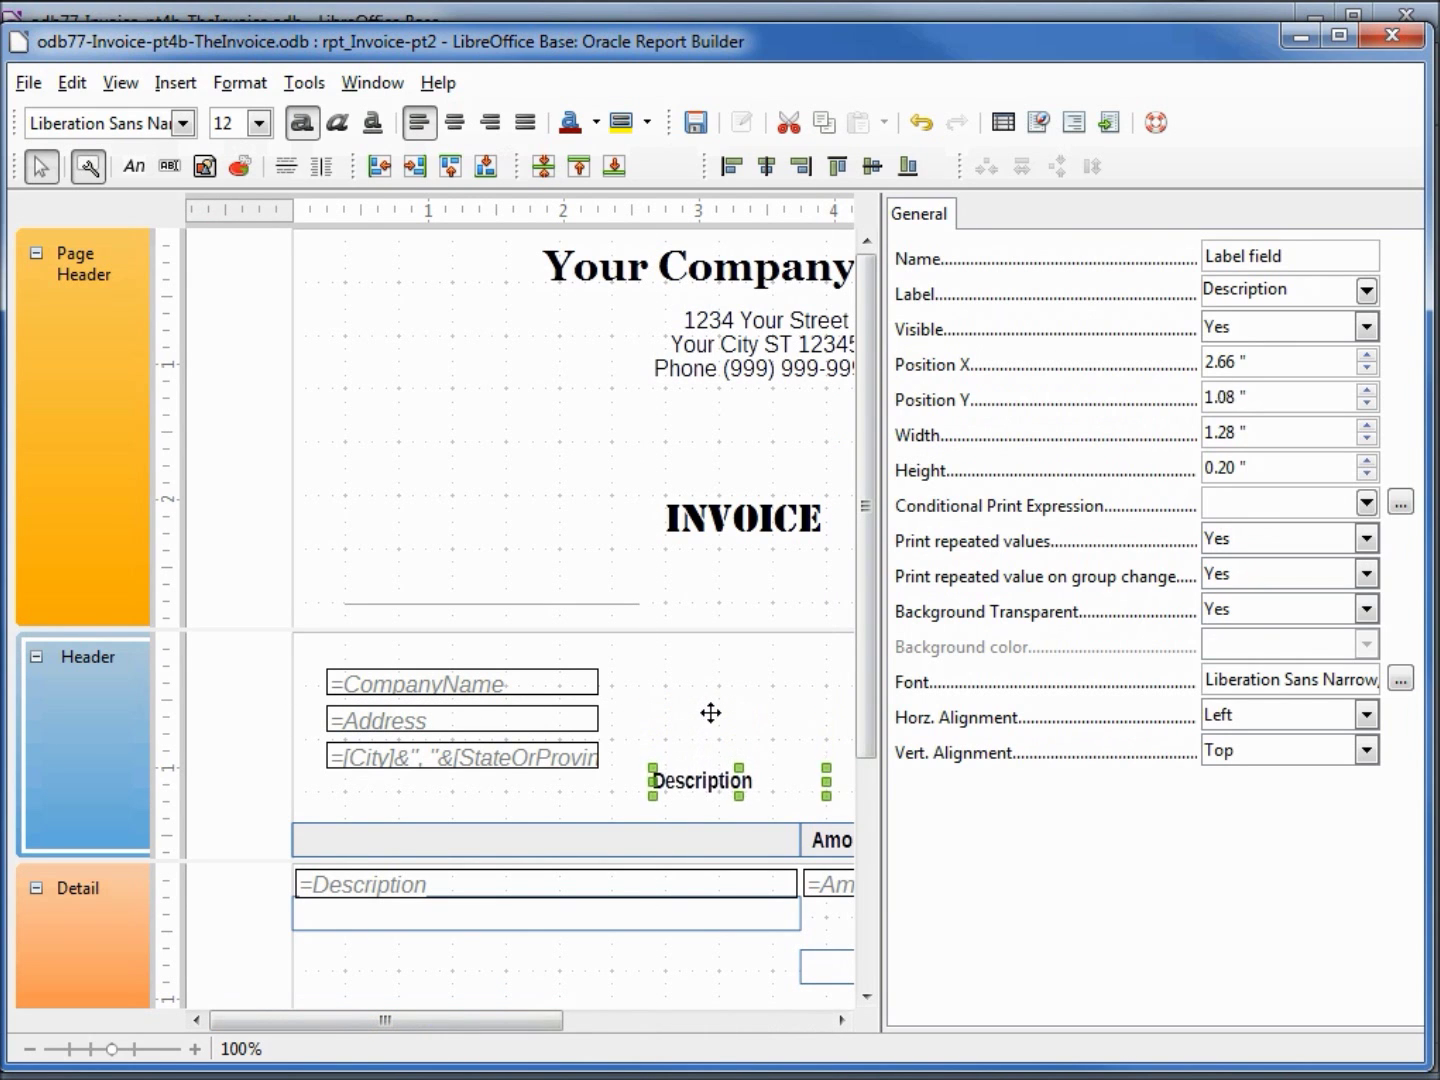
pyautogui.press('Down')
pyautogui.press('Left')
pyautogui.press('Left')
pyautogui.press('Left')
pyautogui.press('Left')
pyautogui.press('Left')
pyautogui.press('Left')
pyautogui.press('Left')
pyautogui.press('Left')
pyautogui.press('Left')
pyautogui.press('Left')
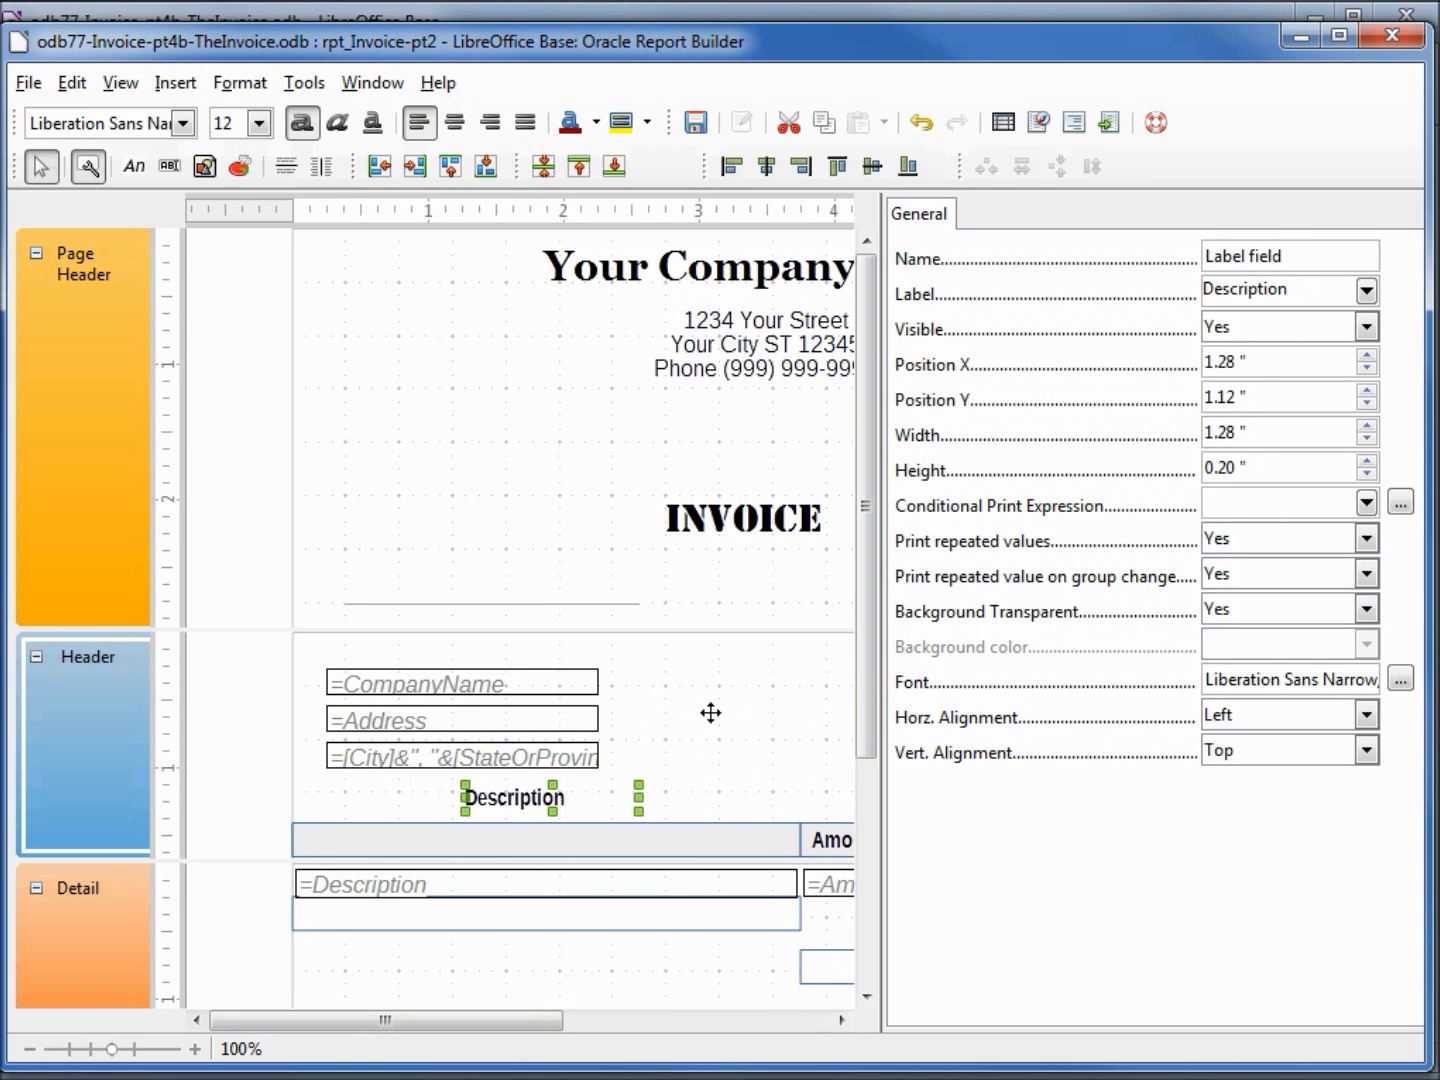
pyautogui.press('Left')
pyautogui.press('Left')
pyautogui.press('Left')
pyautogui.press('Left')
pyautogui.press('Left')
pyautogui.press('Left')
pyautogui.press('Left')
pyautogui.press('Left')
pyautogui.press('Down')
pyautogui.press('Down')
pyautogui.press('Down')
pyautogui.press('Down')
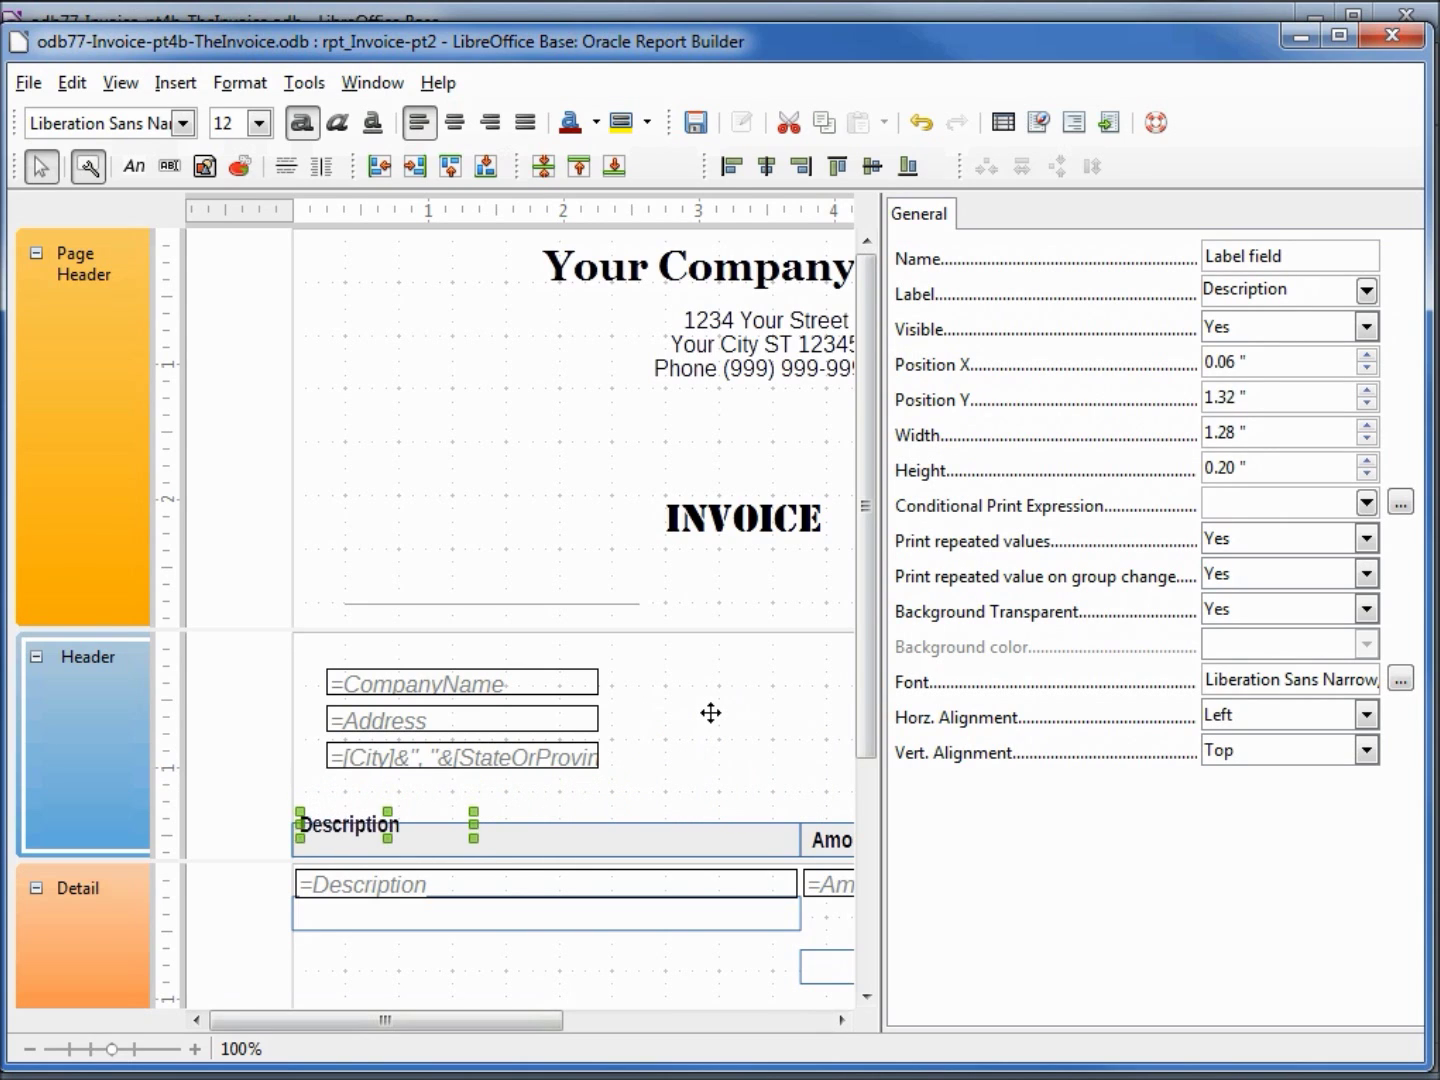
pyautogui.press('Down')
pyautogui.press('Down')
pyautogui.press('Down')
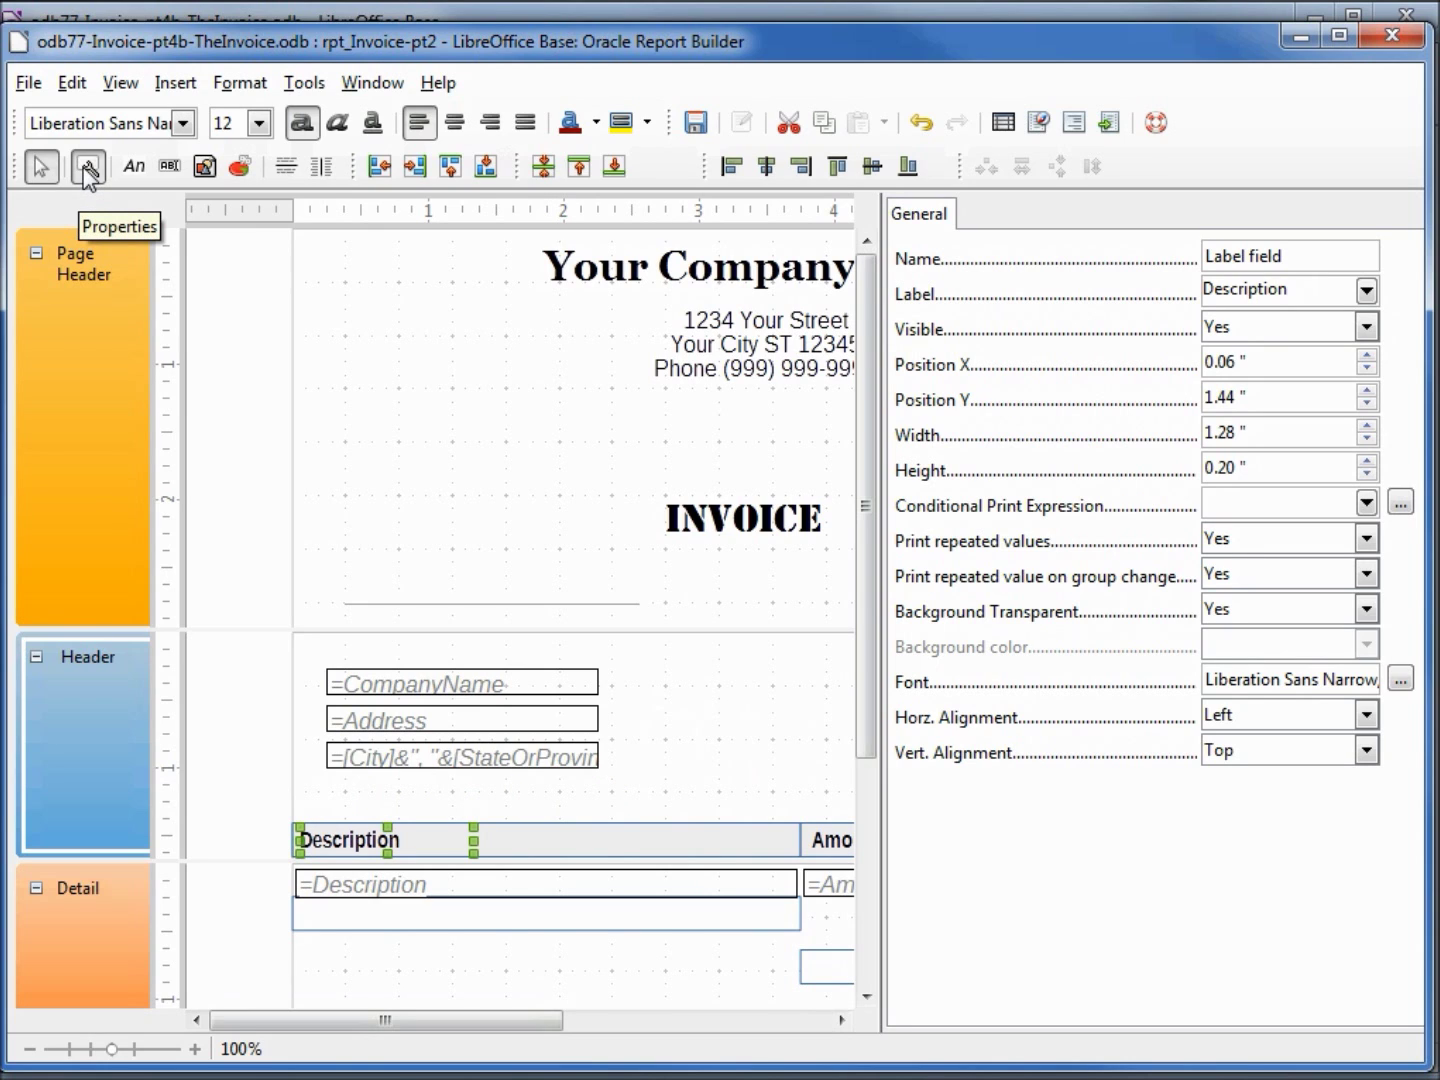
# Step: Hide Properties, top-align the empty Detail boxes, and shrink Detail from the bottom
pyautogui.click(88, 171)
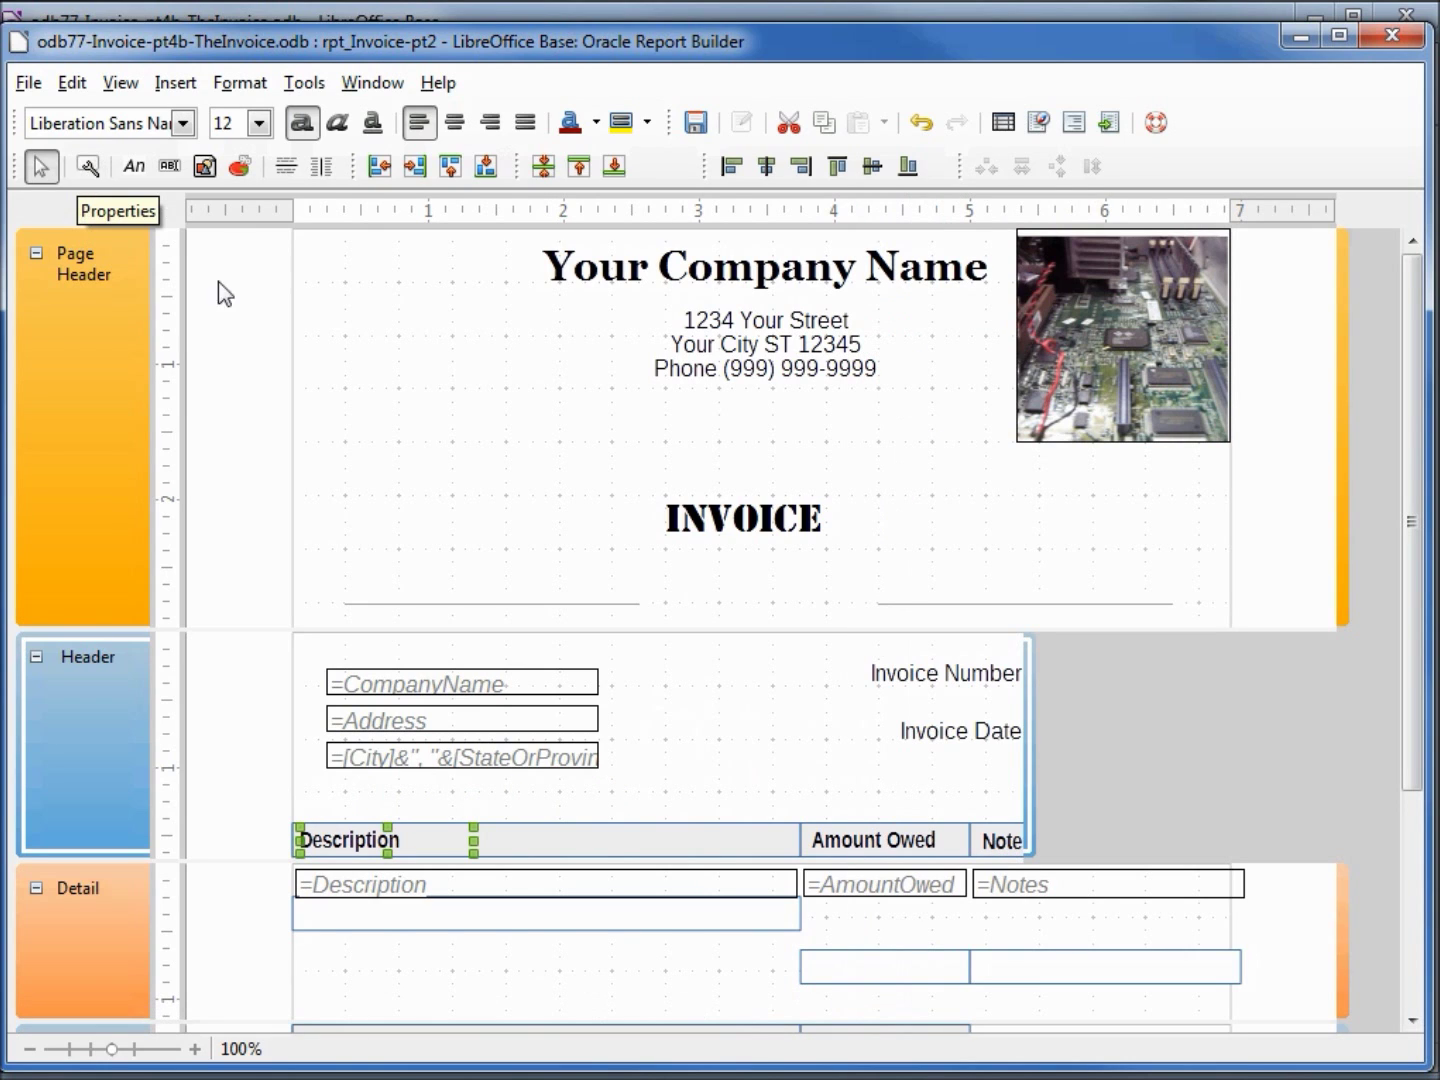
pyautogui.click(1058, 970)
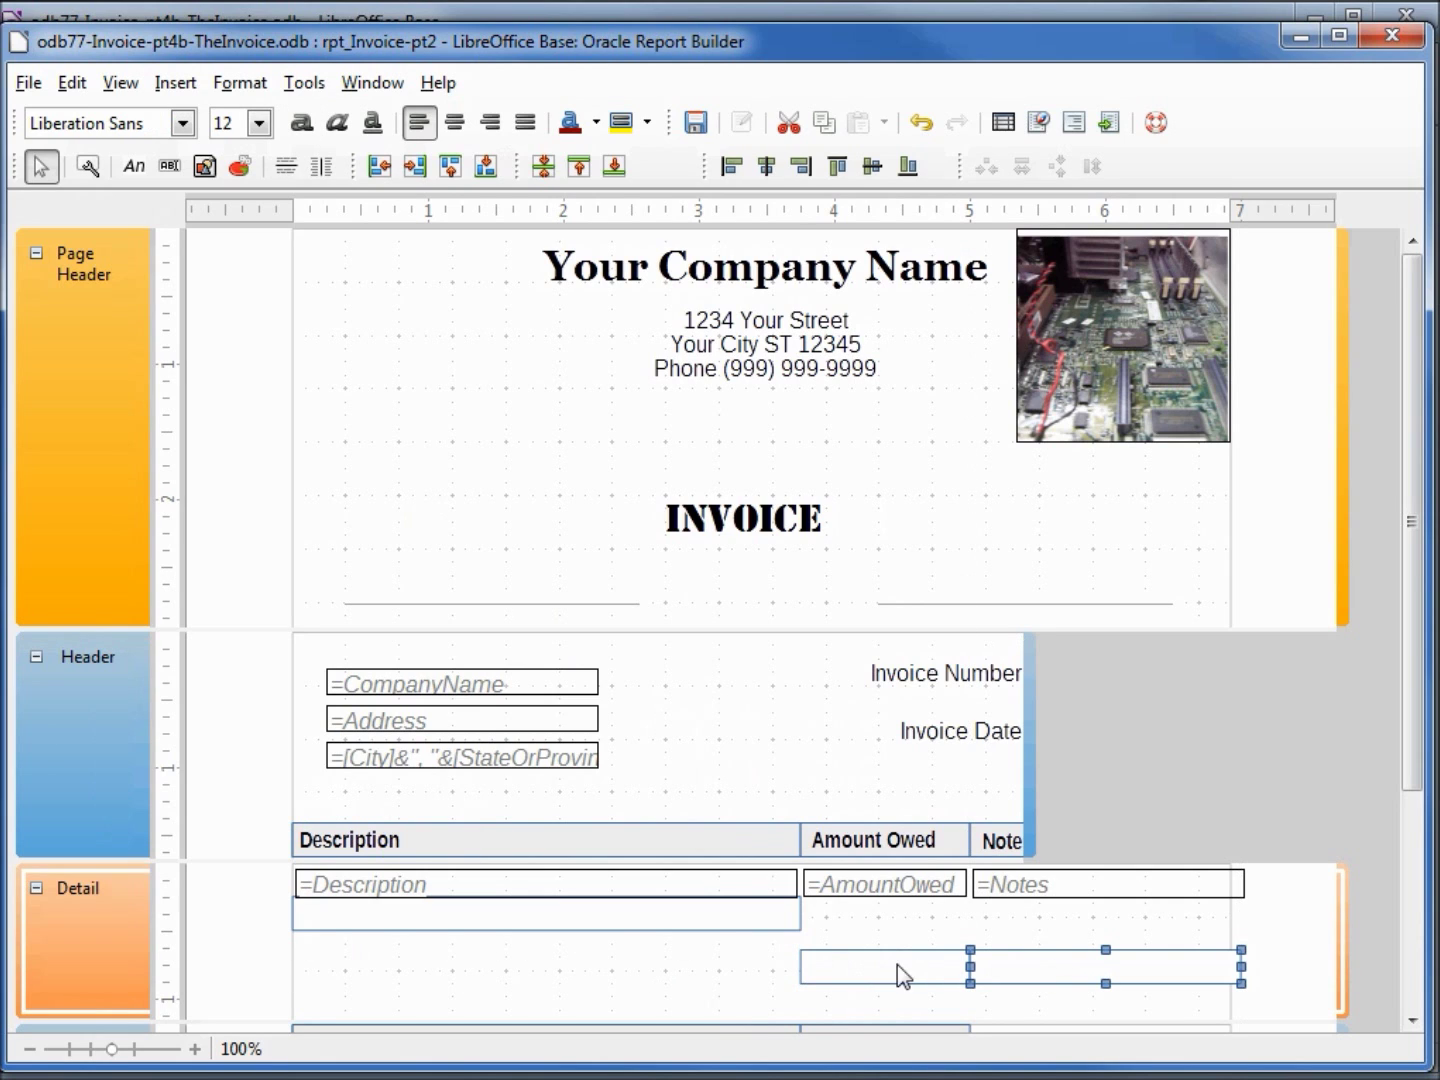
pyautogui.keyDown('shift'); pyautogui.click(724, 913); pyautogui.keyUp('shift')
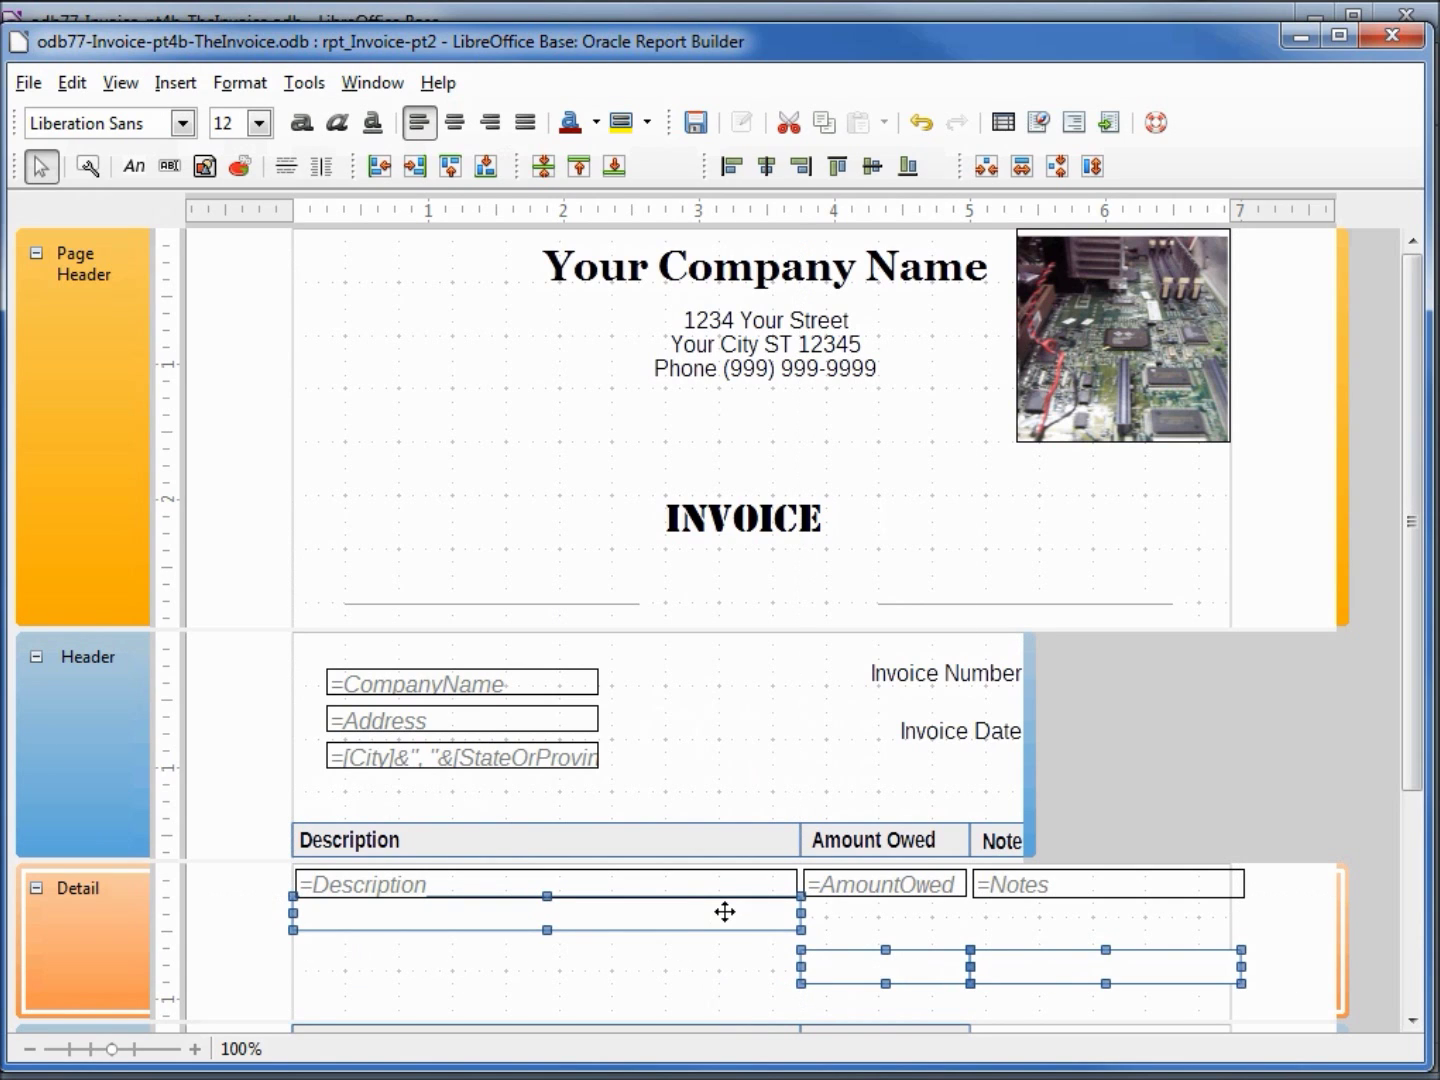
pyautogui.click(453, 160)
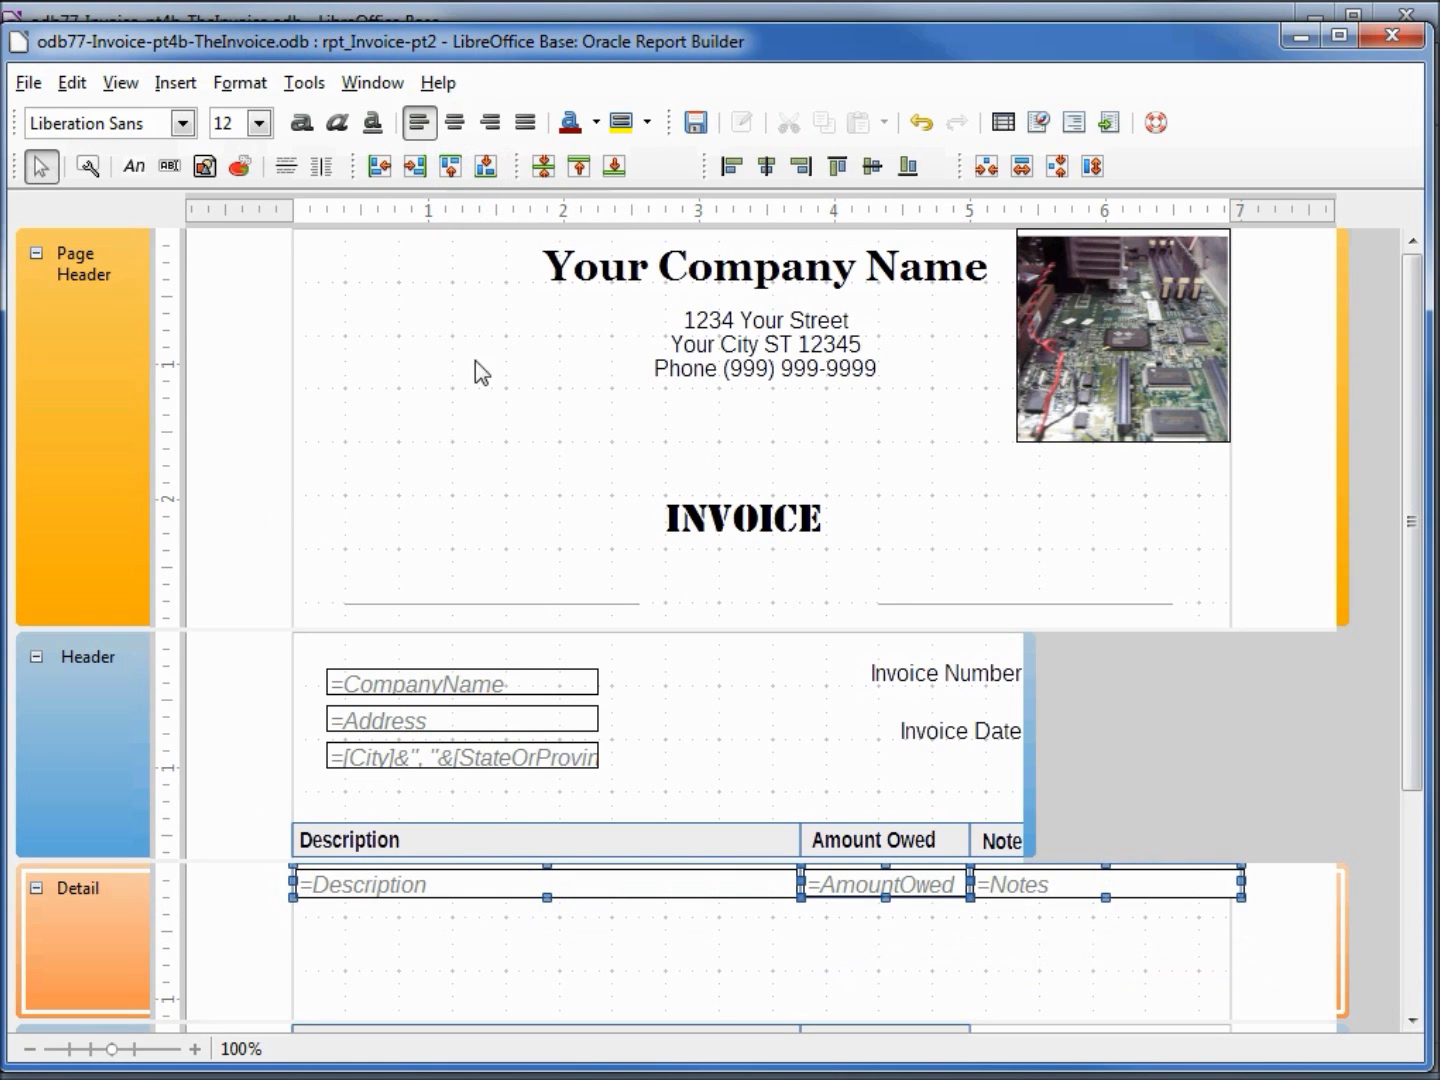
pyautogui.click(614, 166)
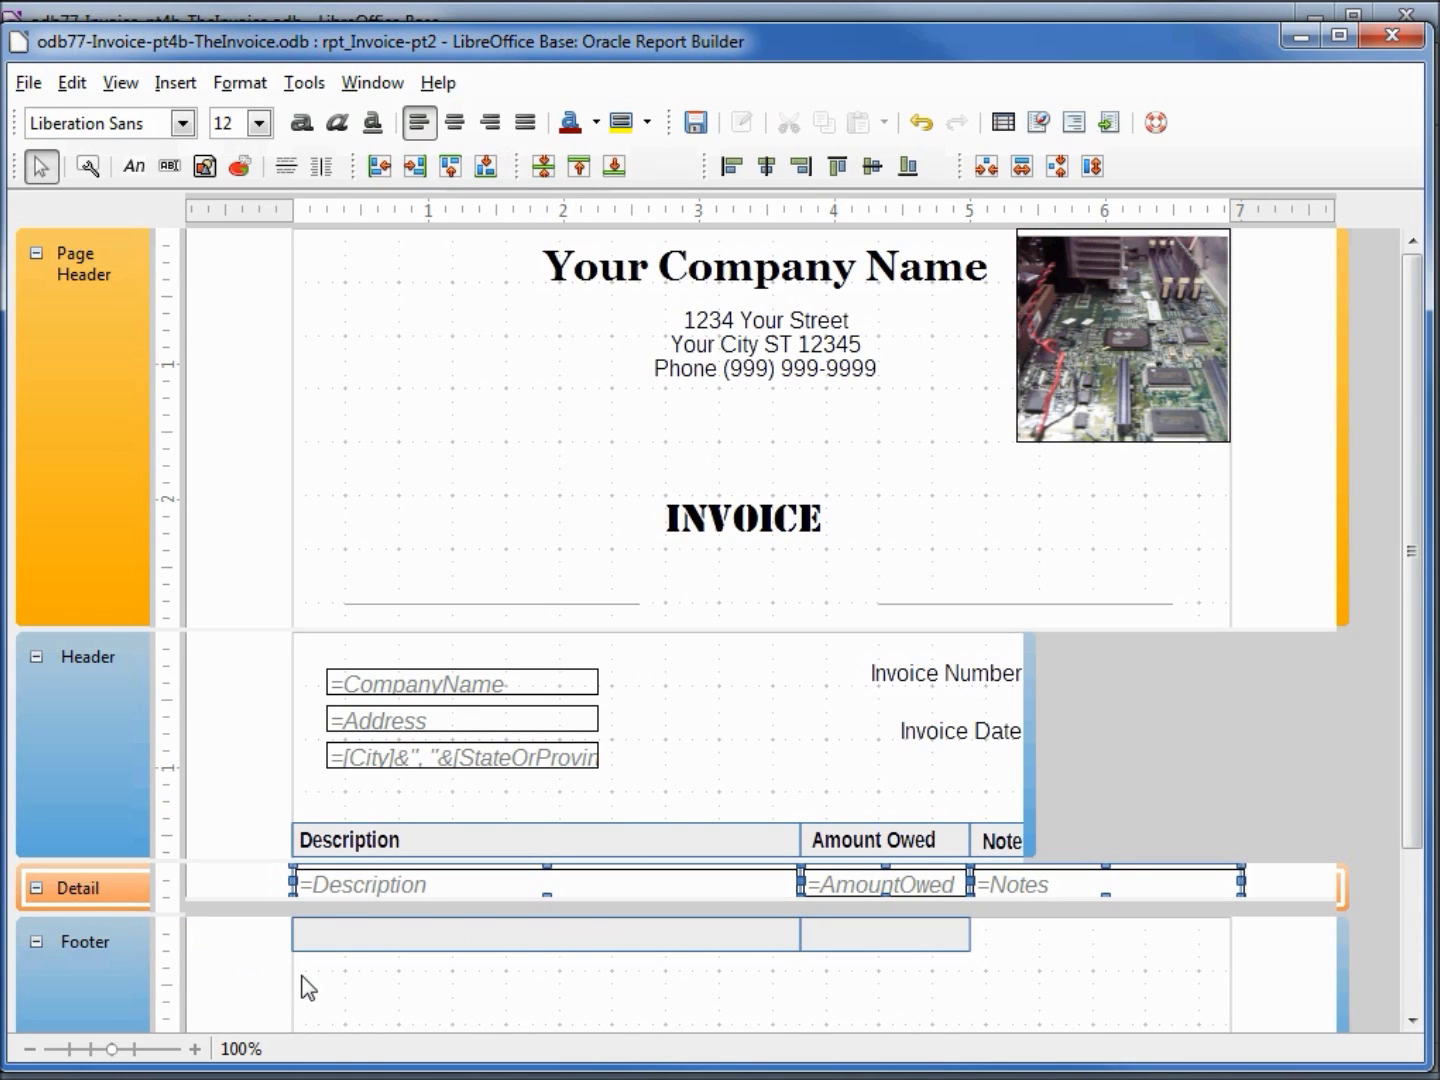
# Step: Draw a new label in the Footer and set its text to 'Total Amount Owed'
pyautogui.click(596, 998)
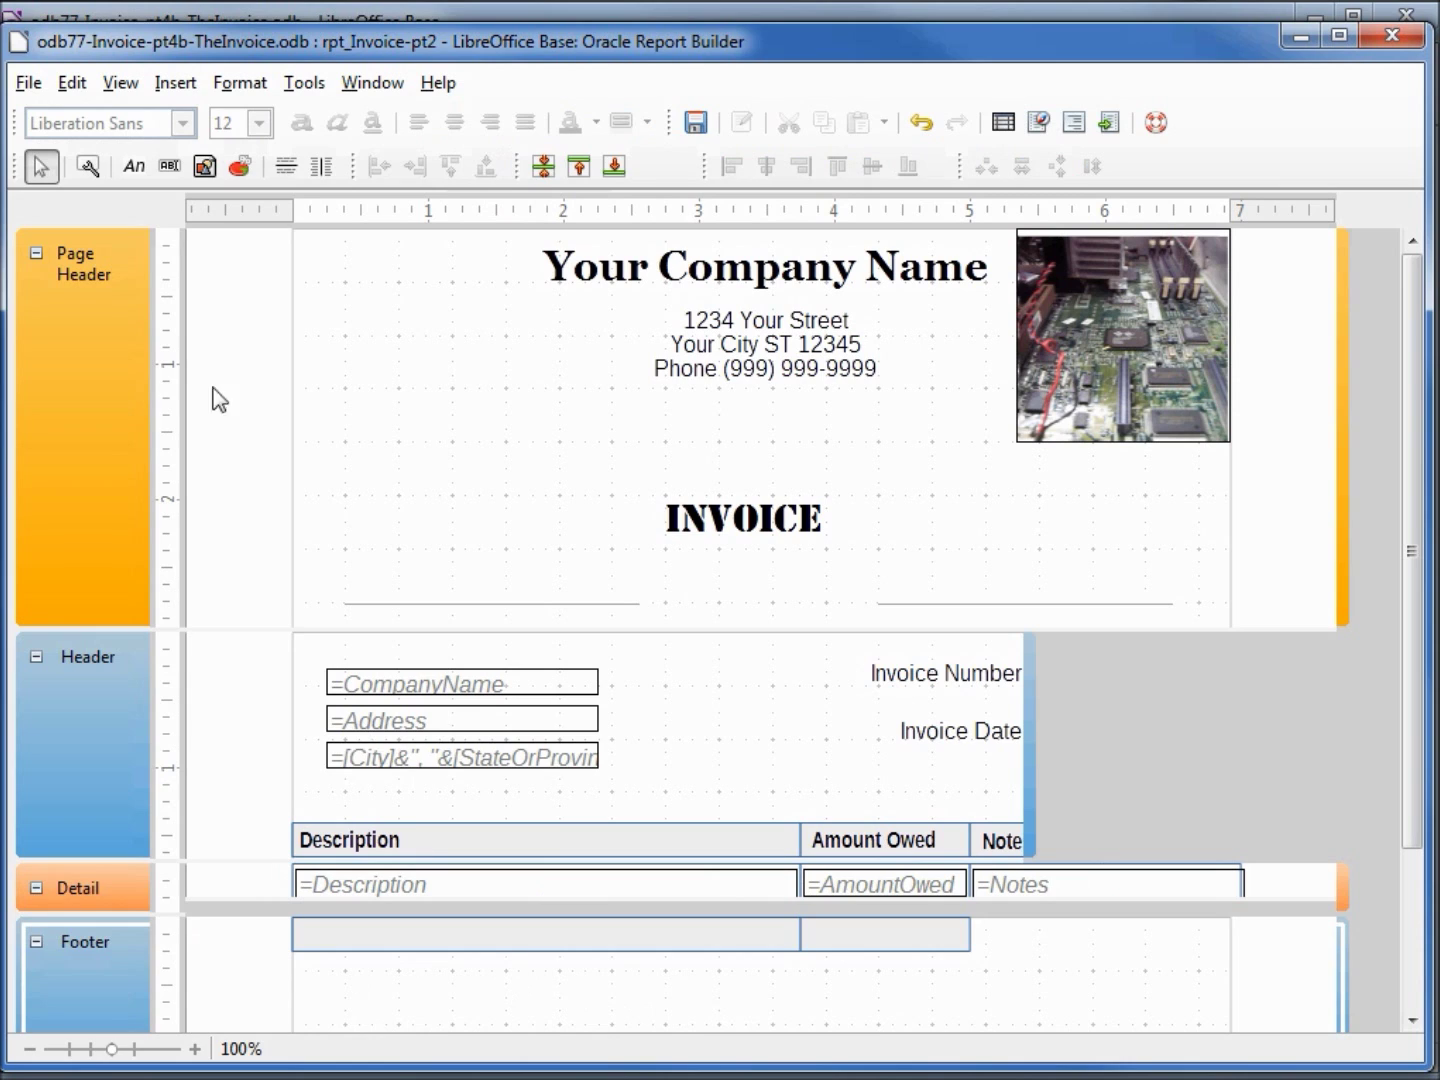
pyautogui.click(134, 165)
pyautogui.moveTo(535, 970); pyautogui.dragTo(762, 1044)
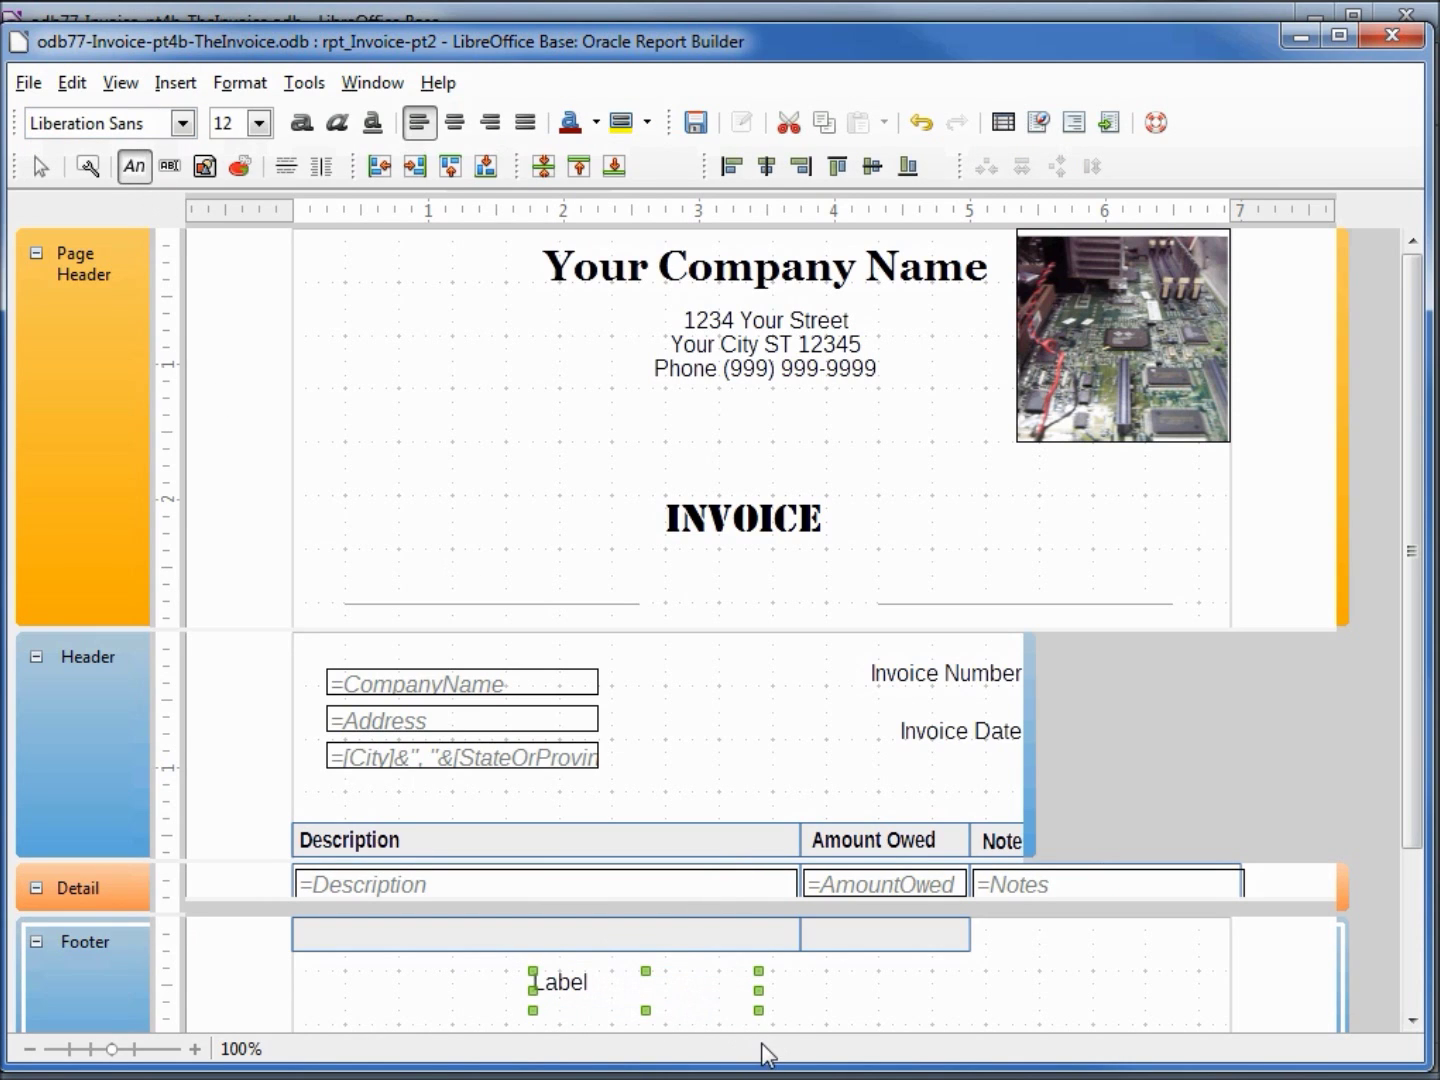
pyautogui.click(91, 173)
pyautogui.moveTo(1293, 296); pyautogui.dragTo(1174, 294)
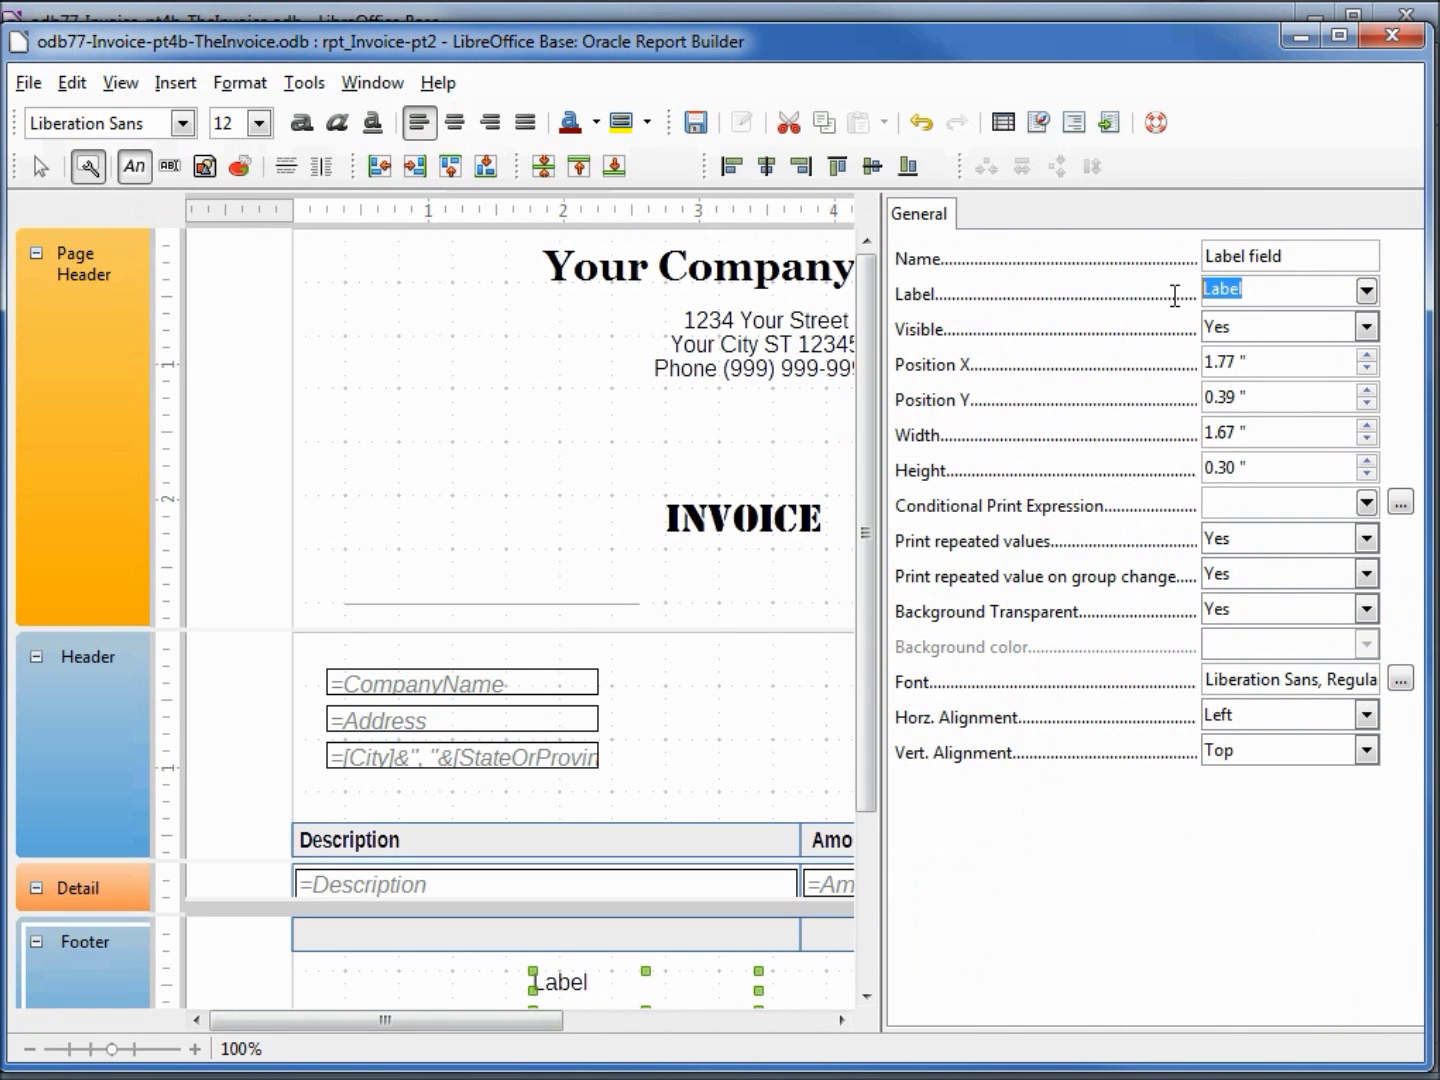
pyautogui.press('BackSpace')
pyautogui.write('Total Amount Owed')
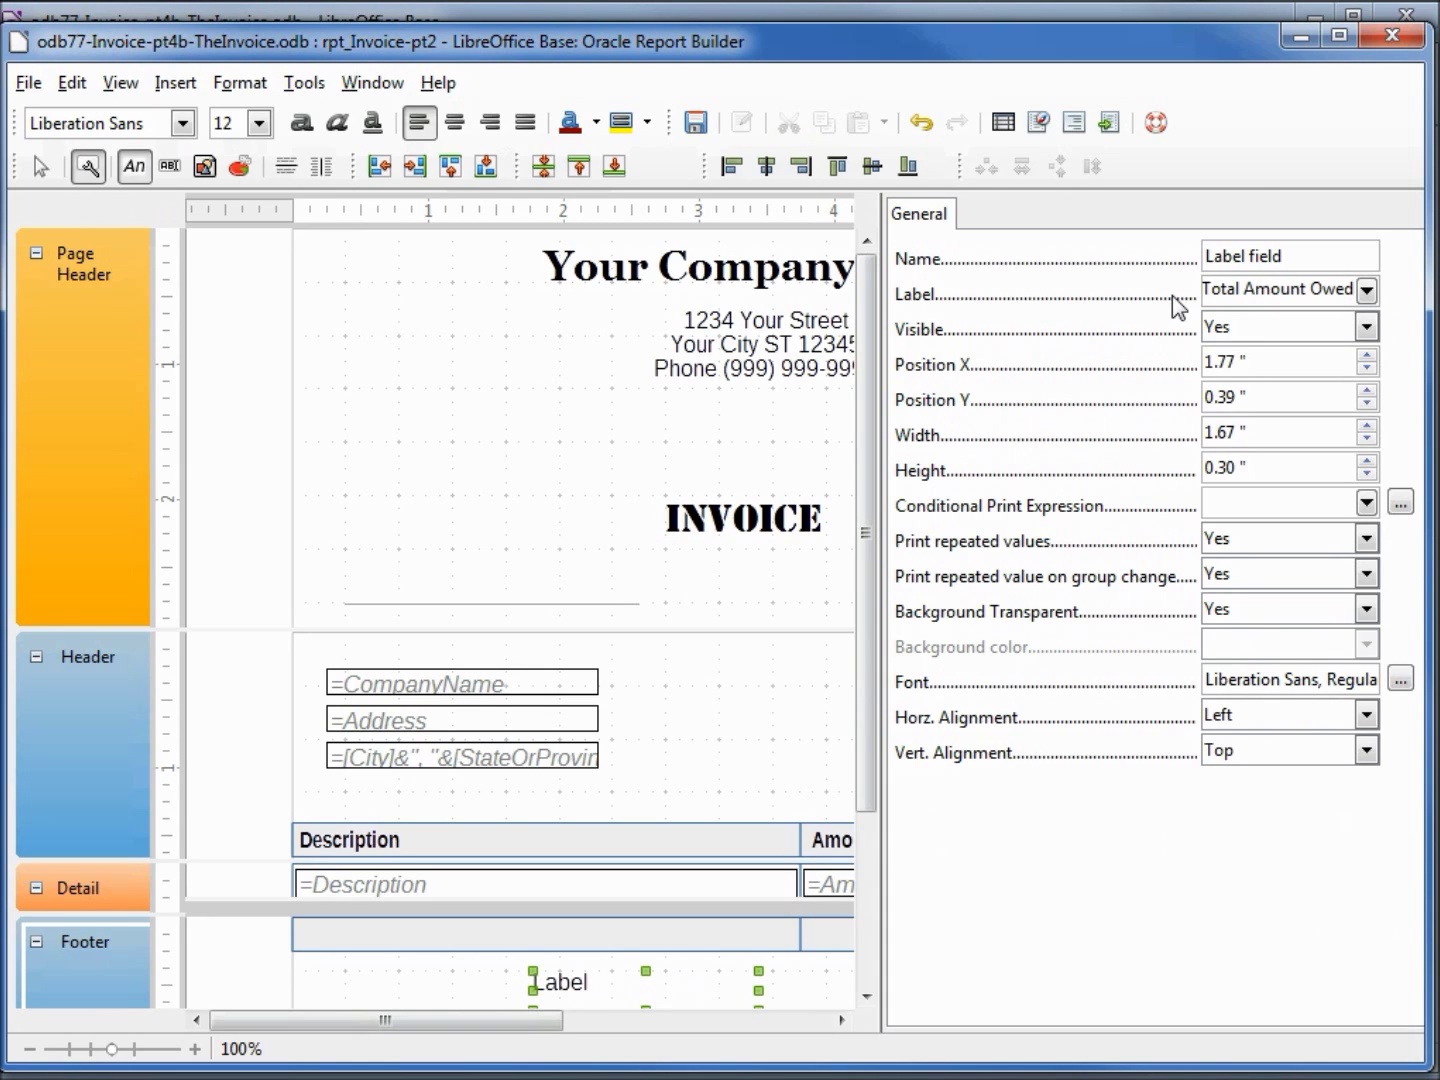
pyautogui.press('Tab')
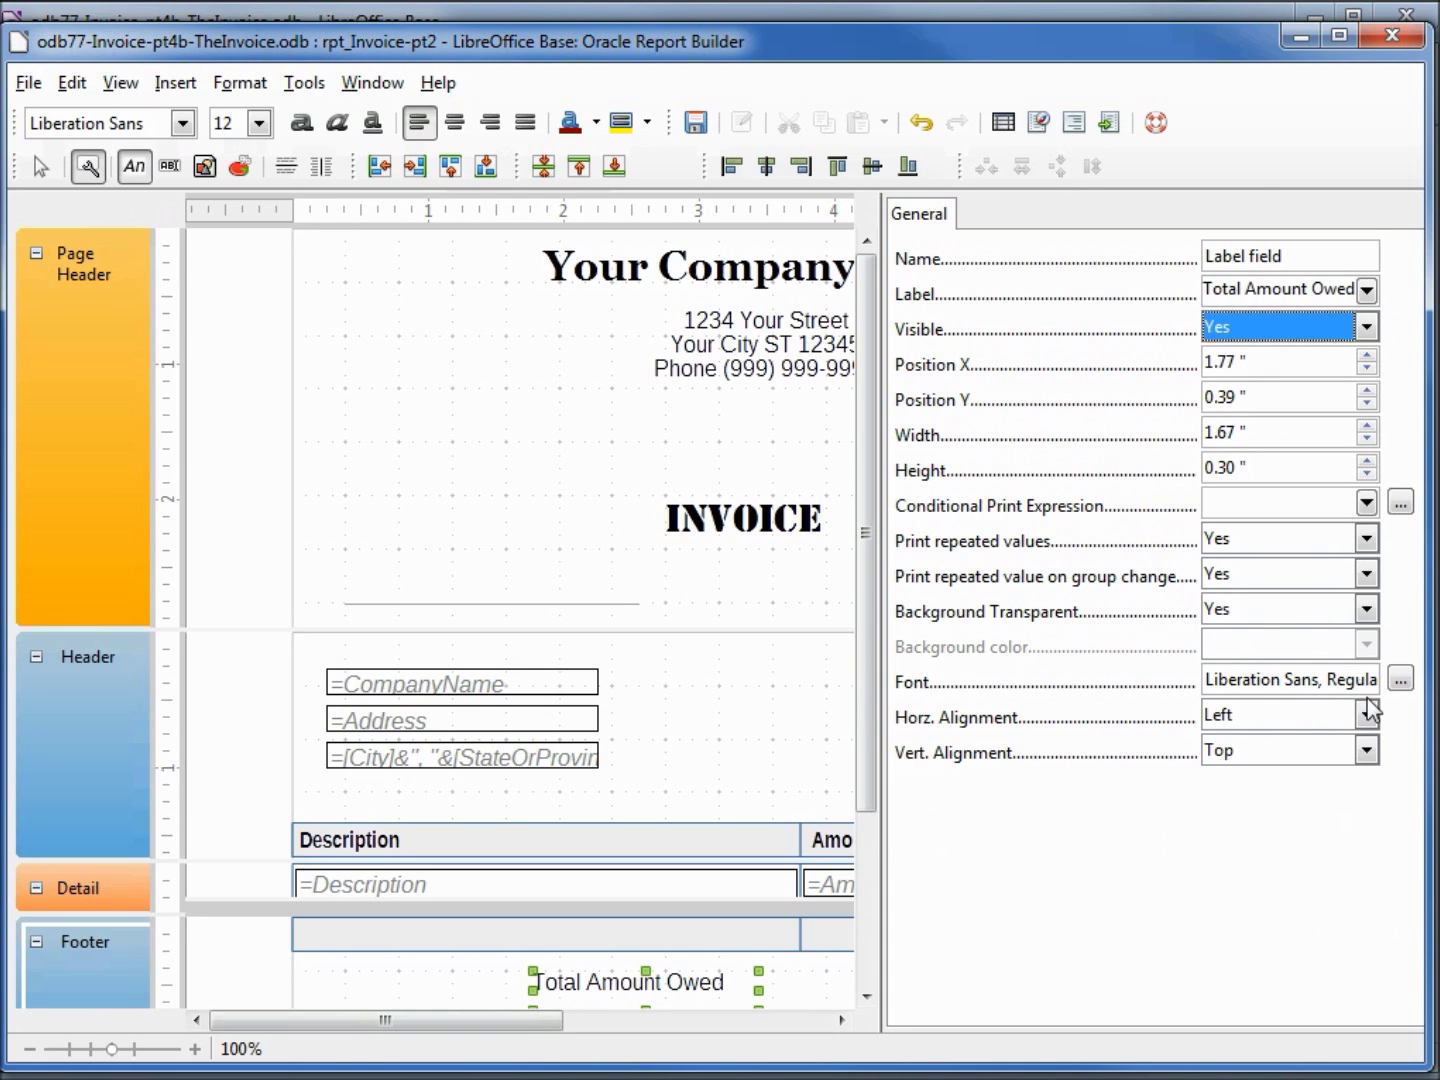
# Step: Right-align and bold the label, then move it up into the footer total row
pyautogui.click(1367, 715)
pyautogui.click(1346, 764)
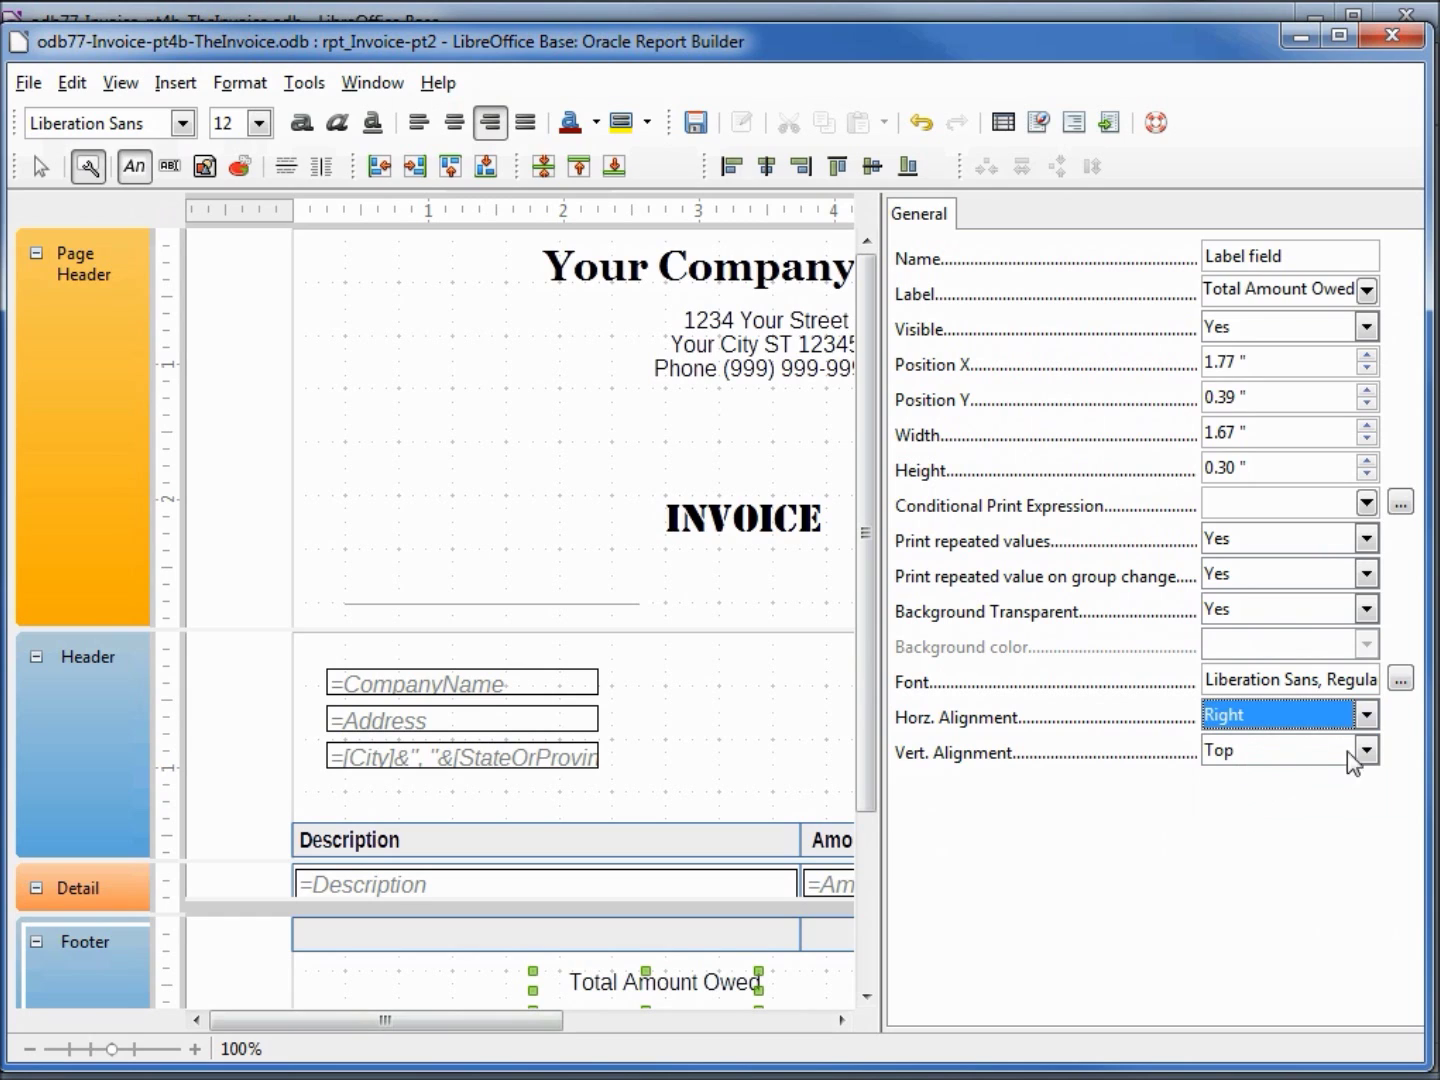
pyautogui.click(302, 124)
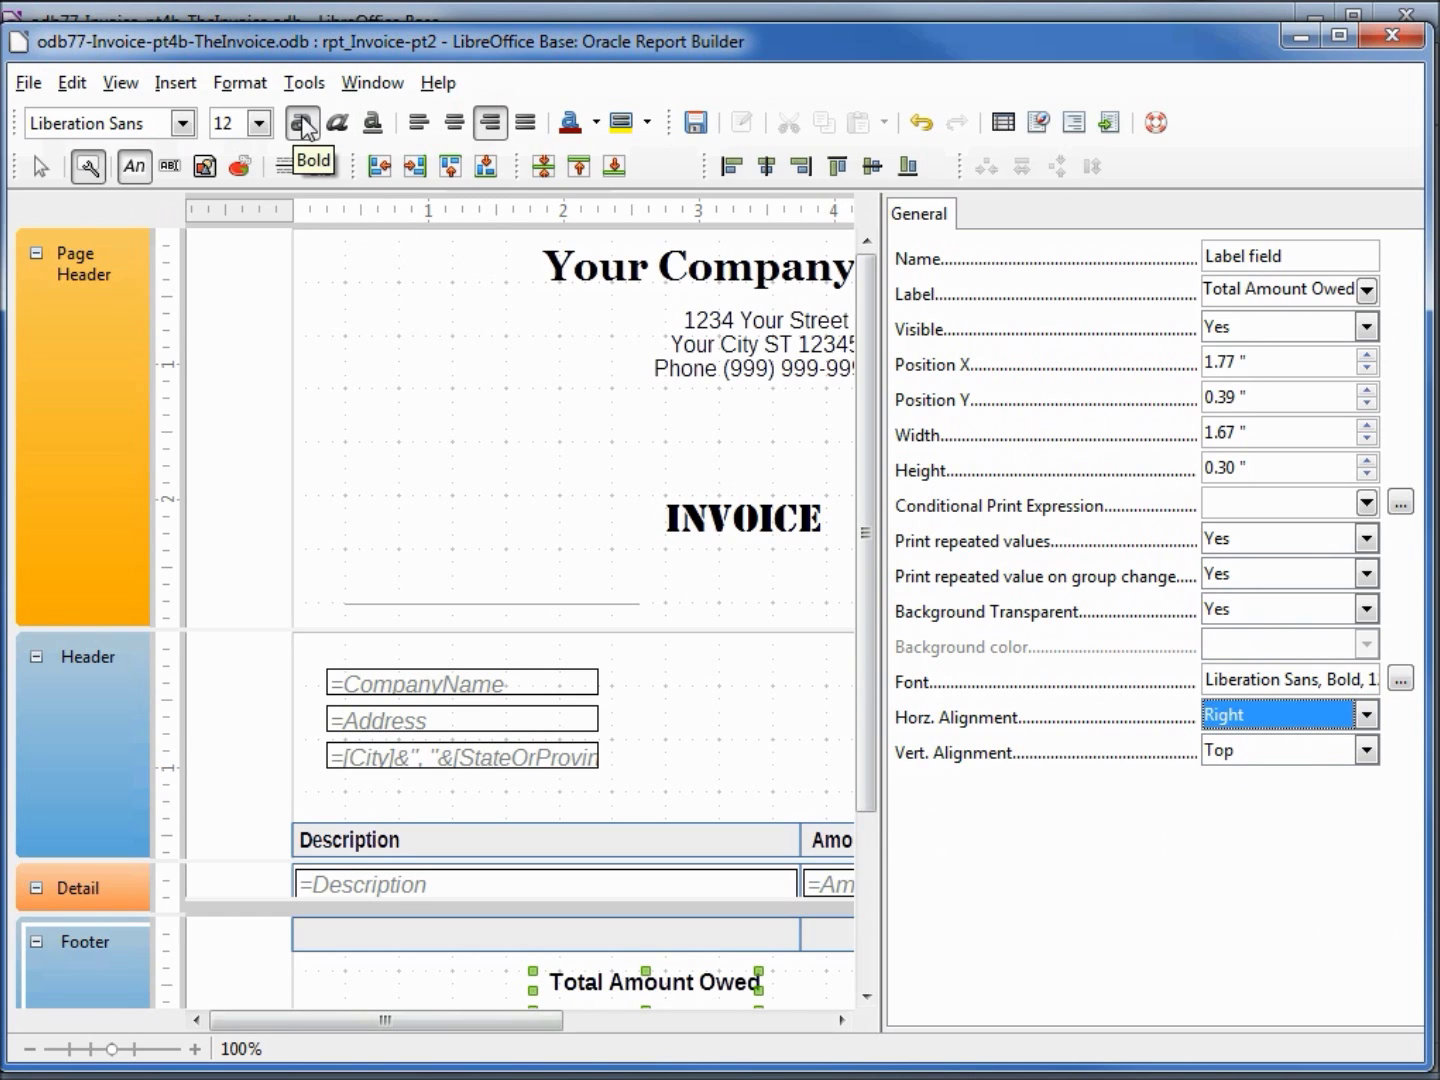
pyautogui.click(620, 990)
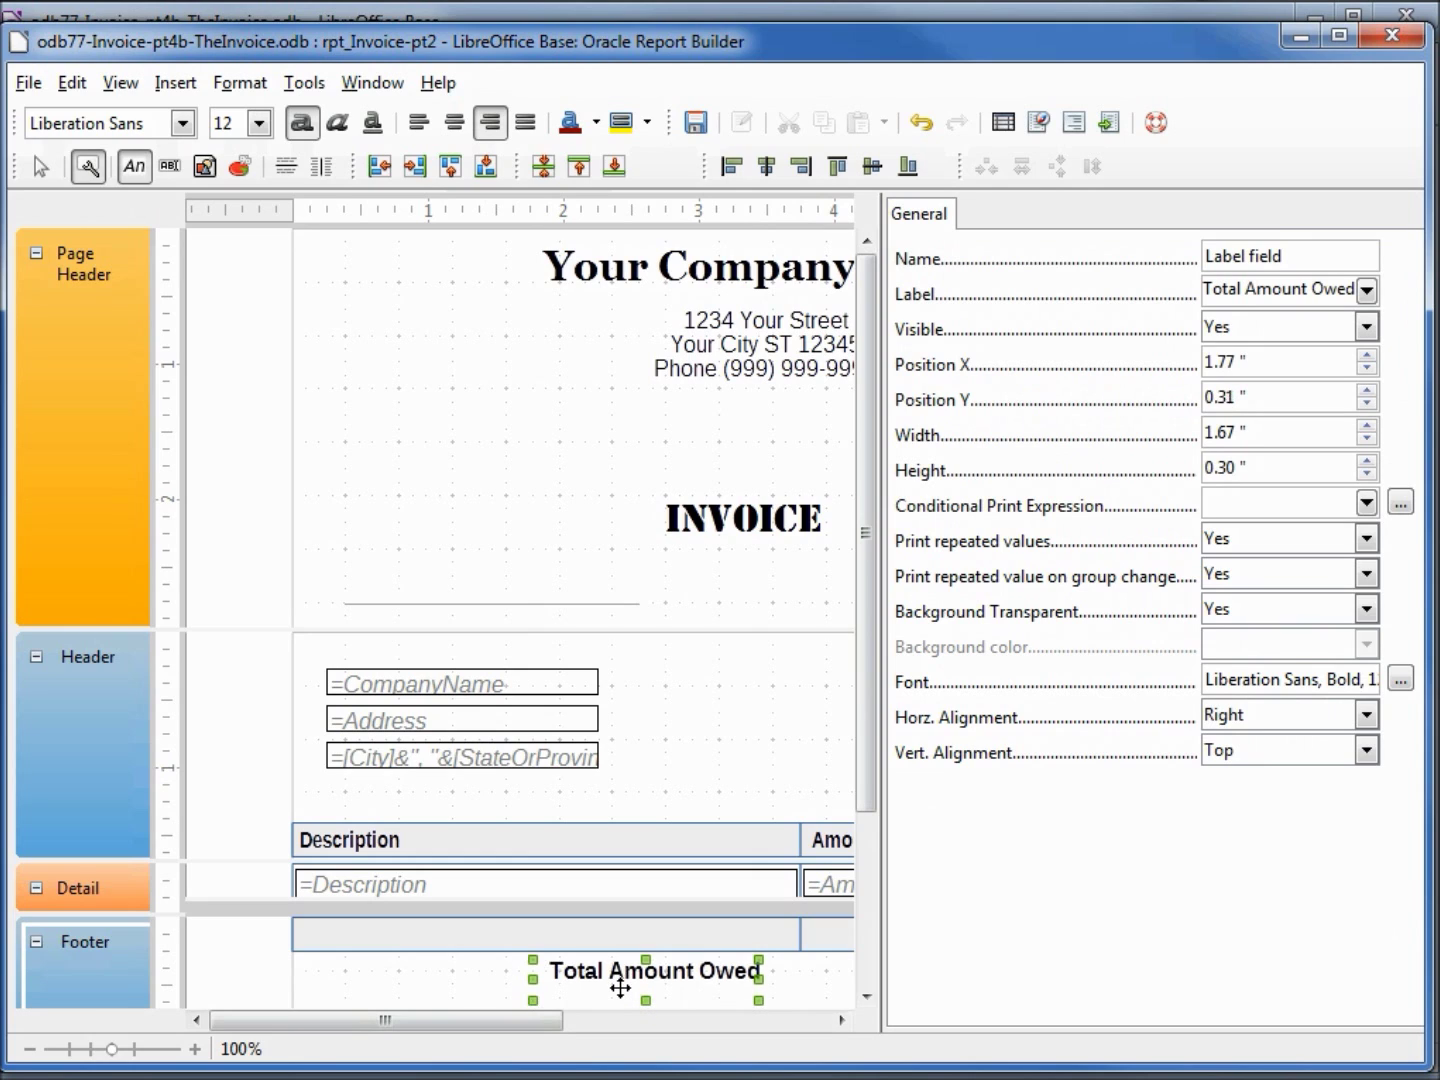
pyautogui.moveTo(620, 991); pyautogui.dragTo(620, 941)
pyautogui.press('Right')
pyautogui.press('Right')
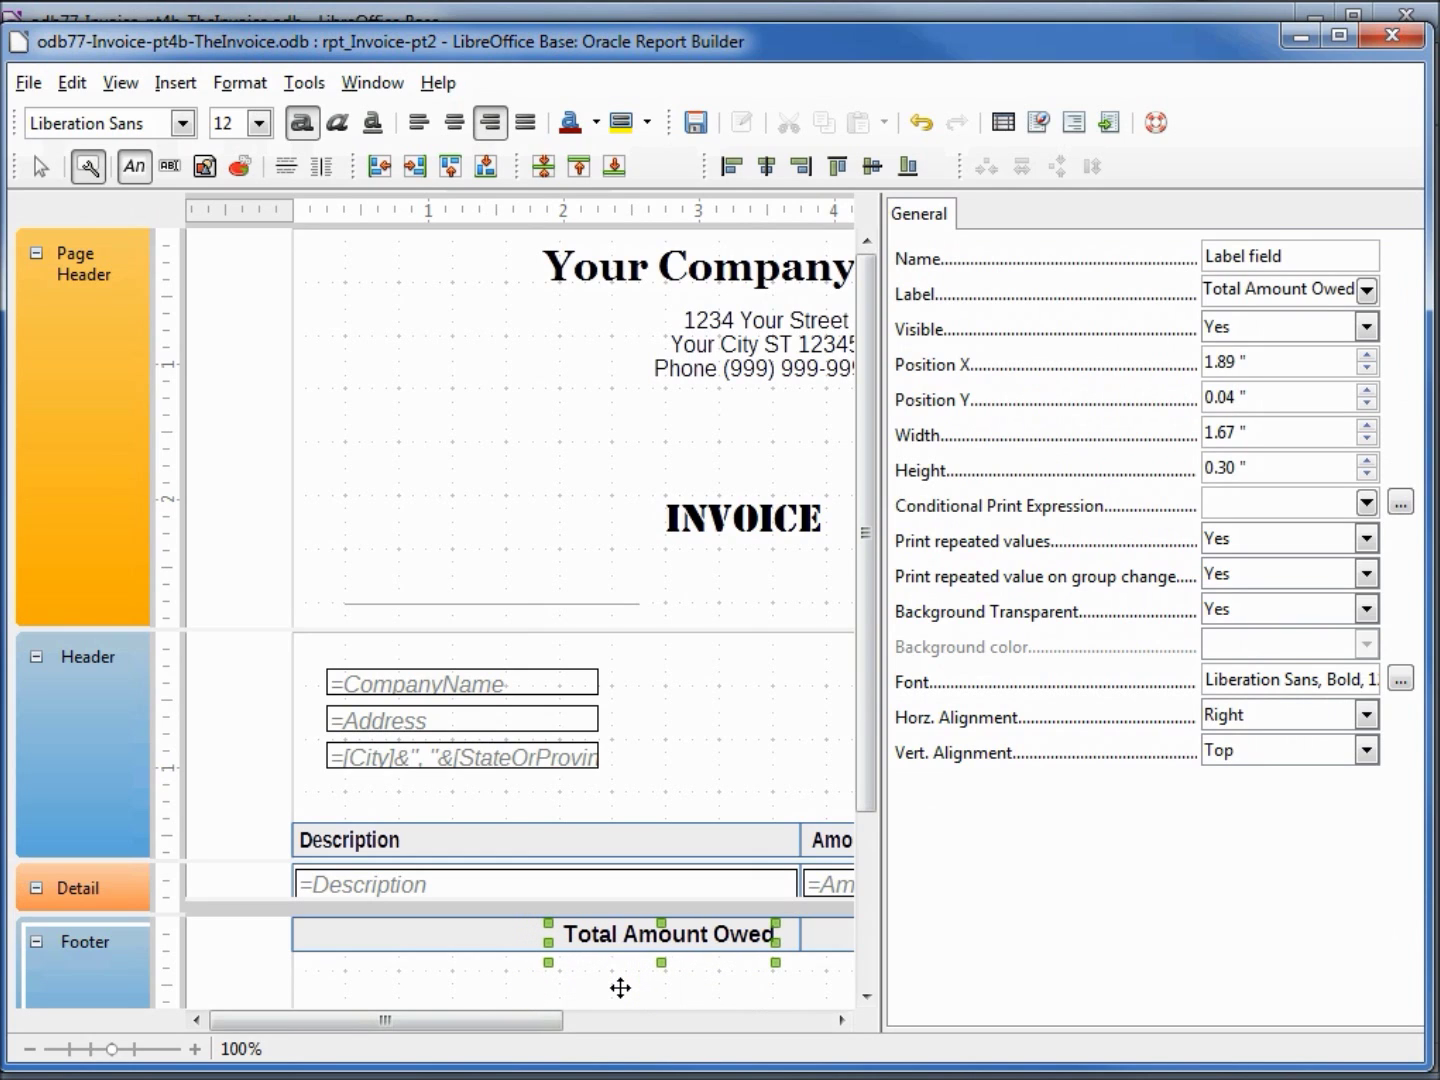
pyautogui.press('Right')
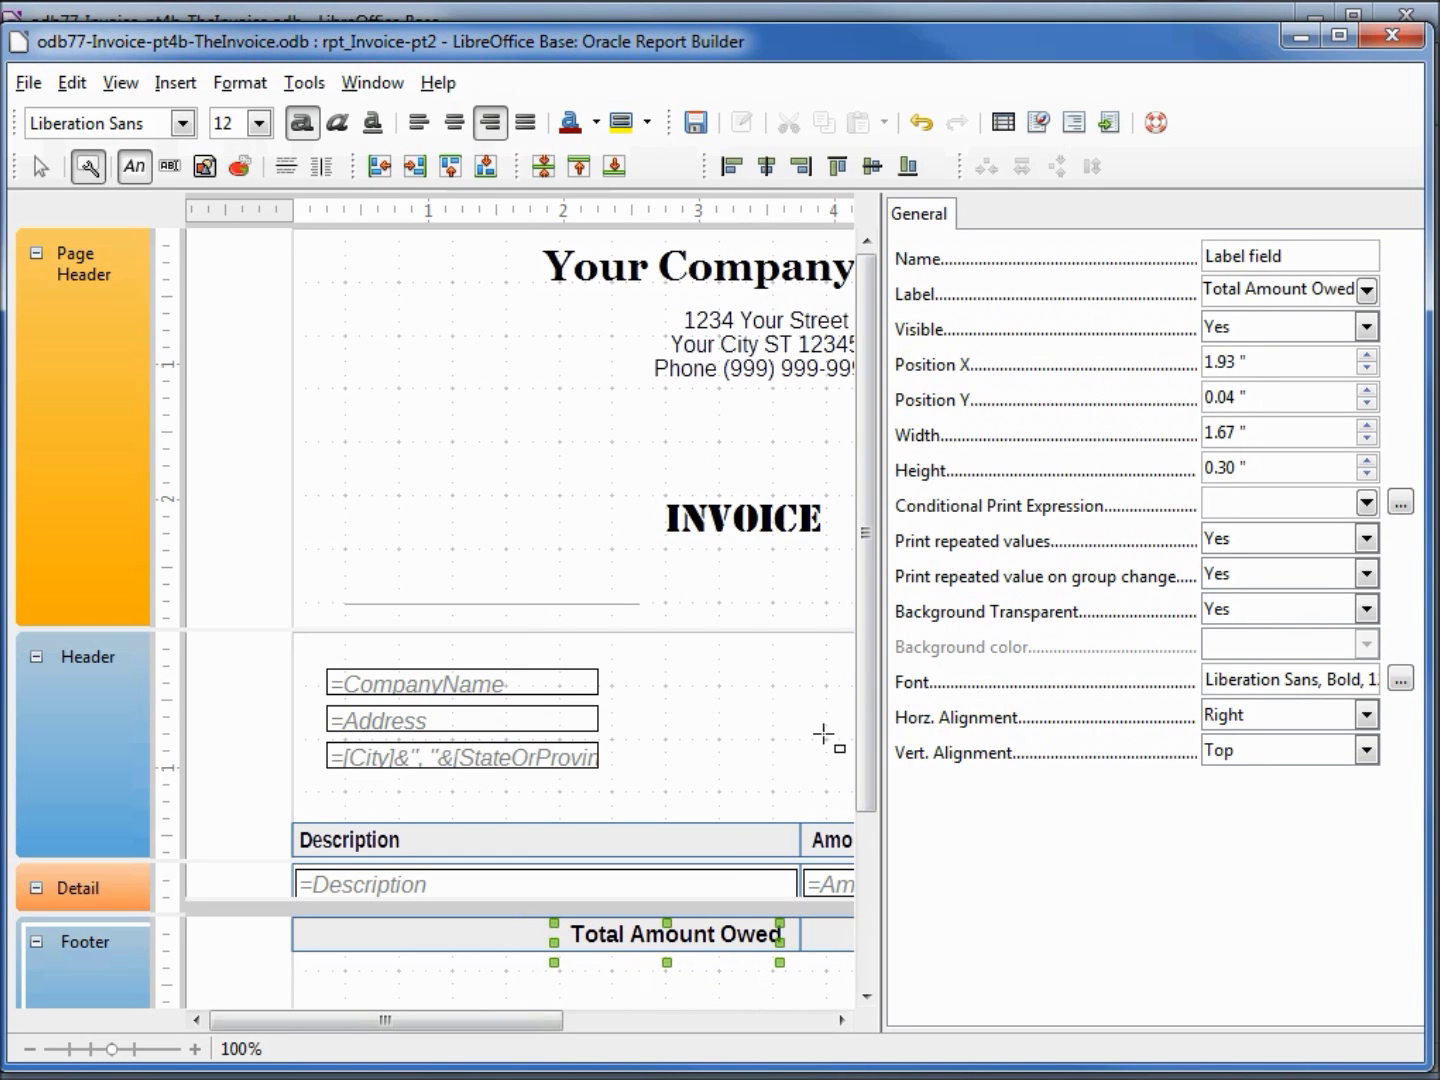
pyautogui.moveTo(871, 688); pyautogui.dragTo(895, 752)
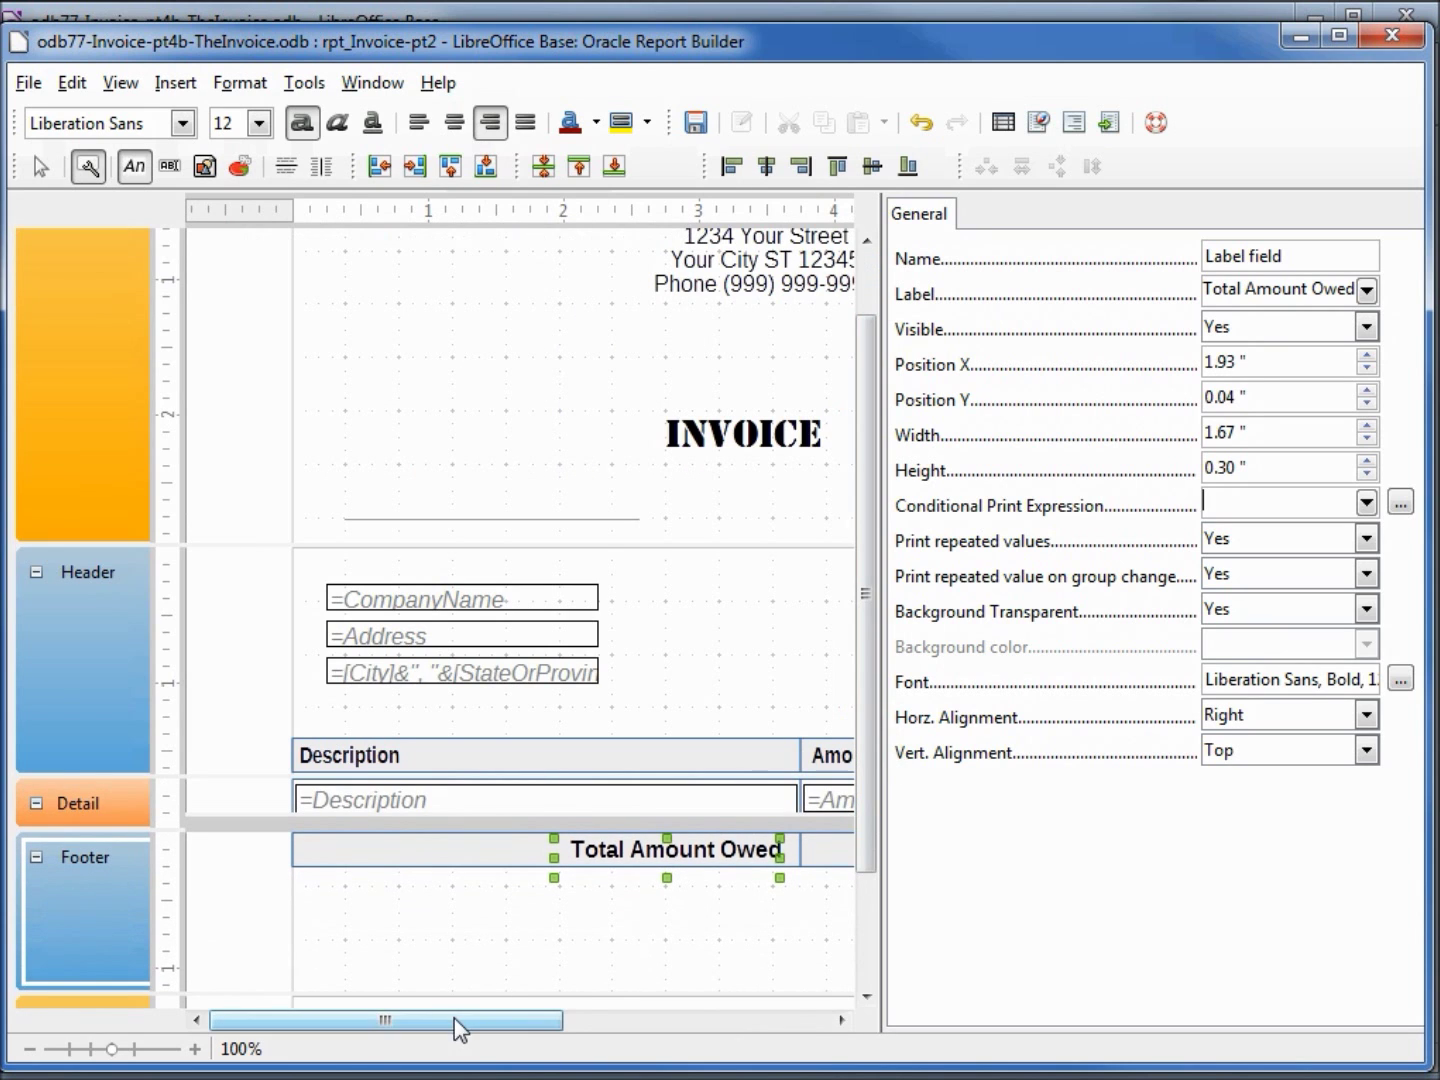
pyautogui.moveTo(459, 1020); pyautogui.dragTo(612, 1035)
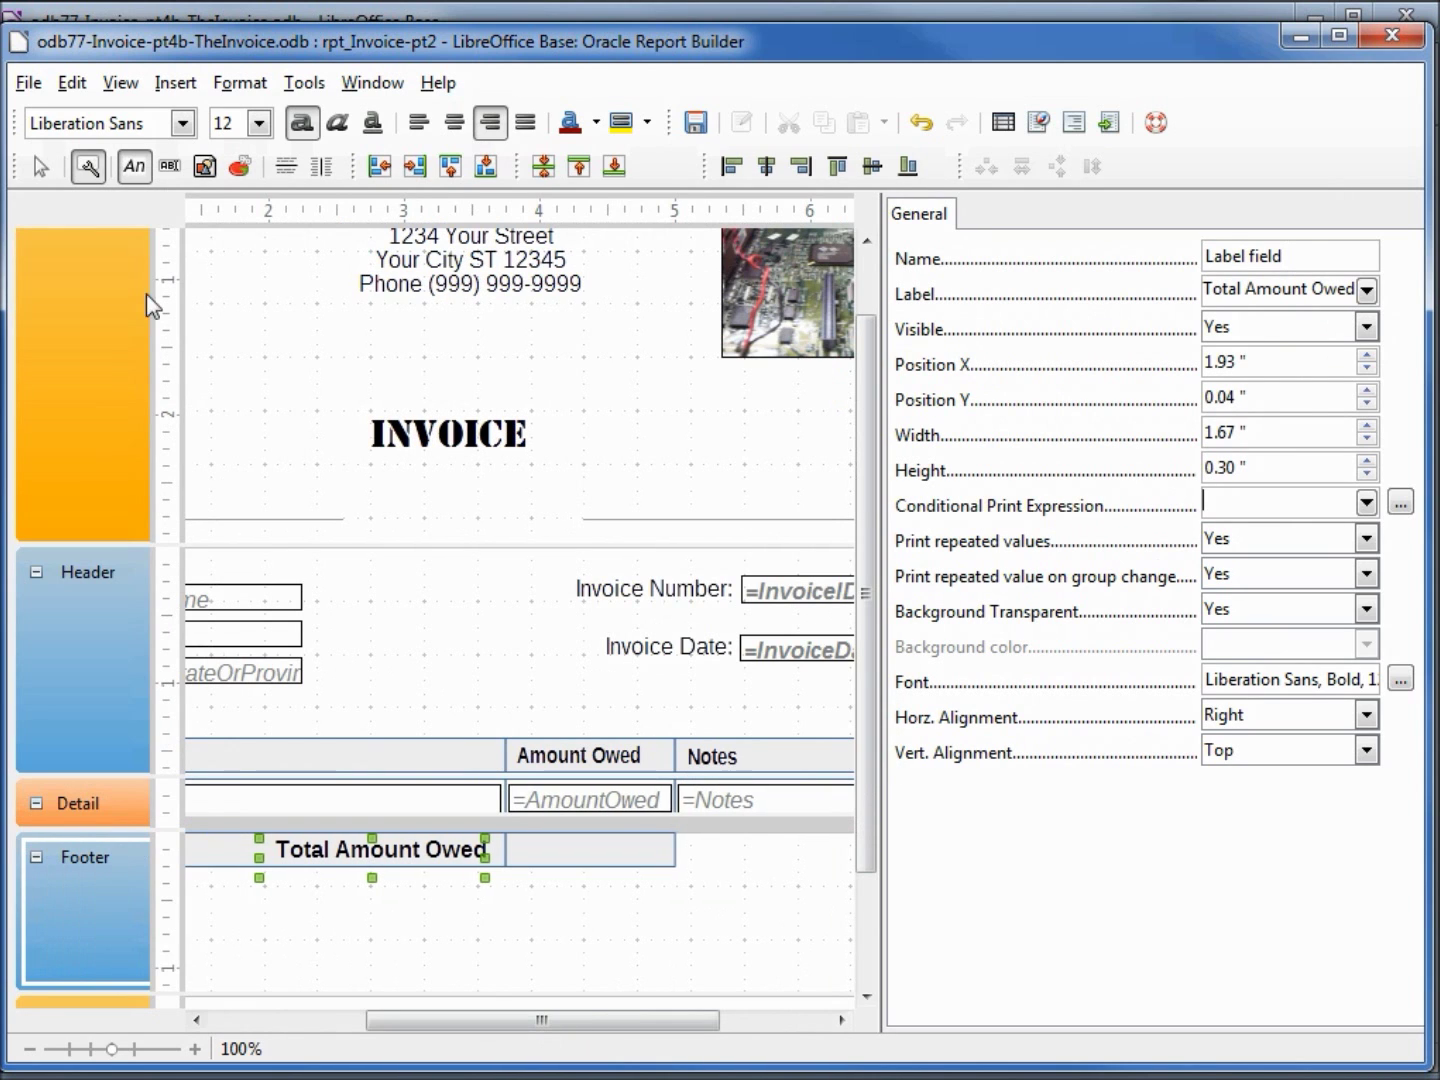
# Step: Draw a new formatted field in the Footer and compare it with the AmountOwed field
pyautogui.click(169, 166)
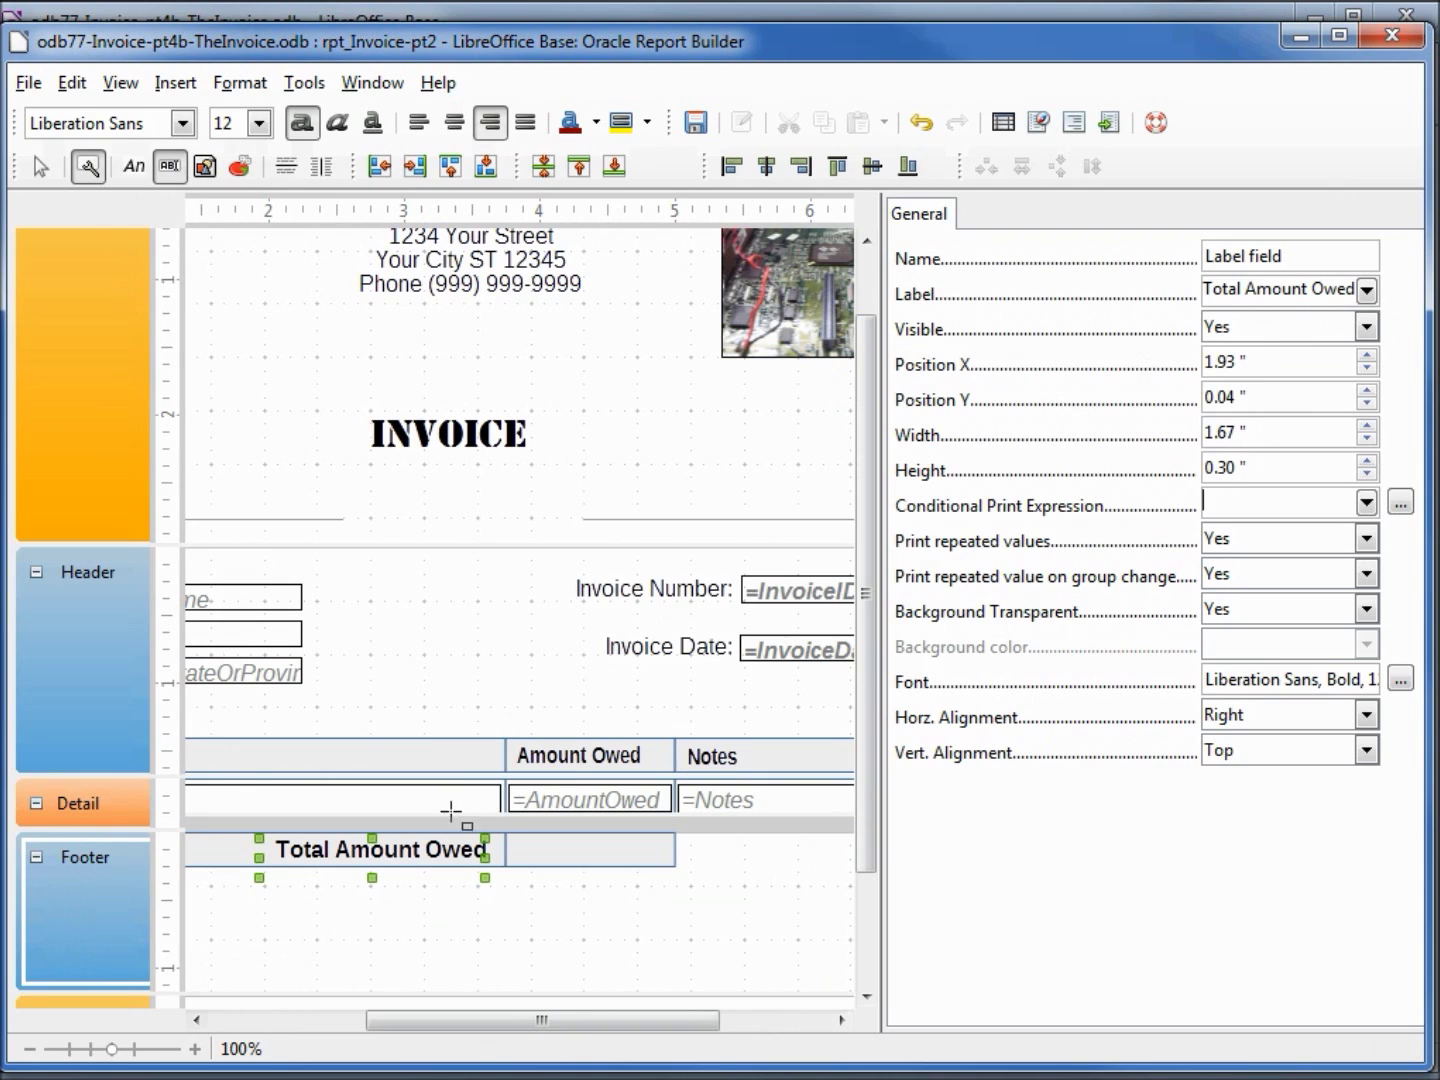
pyautogui.moveTo(531, 873)
pyautogui.mouseDown()
pyautogui.moveTo(526, 911)
pyautogui.moveTo(670, 951)
pyautogui.mouseUp()
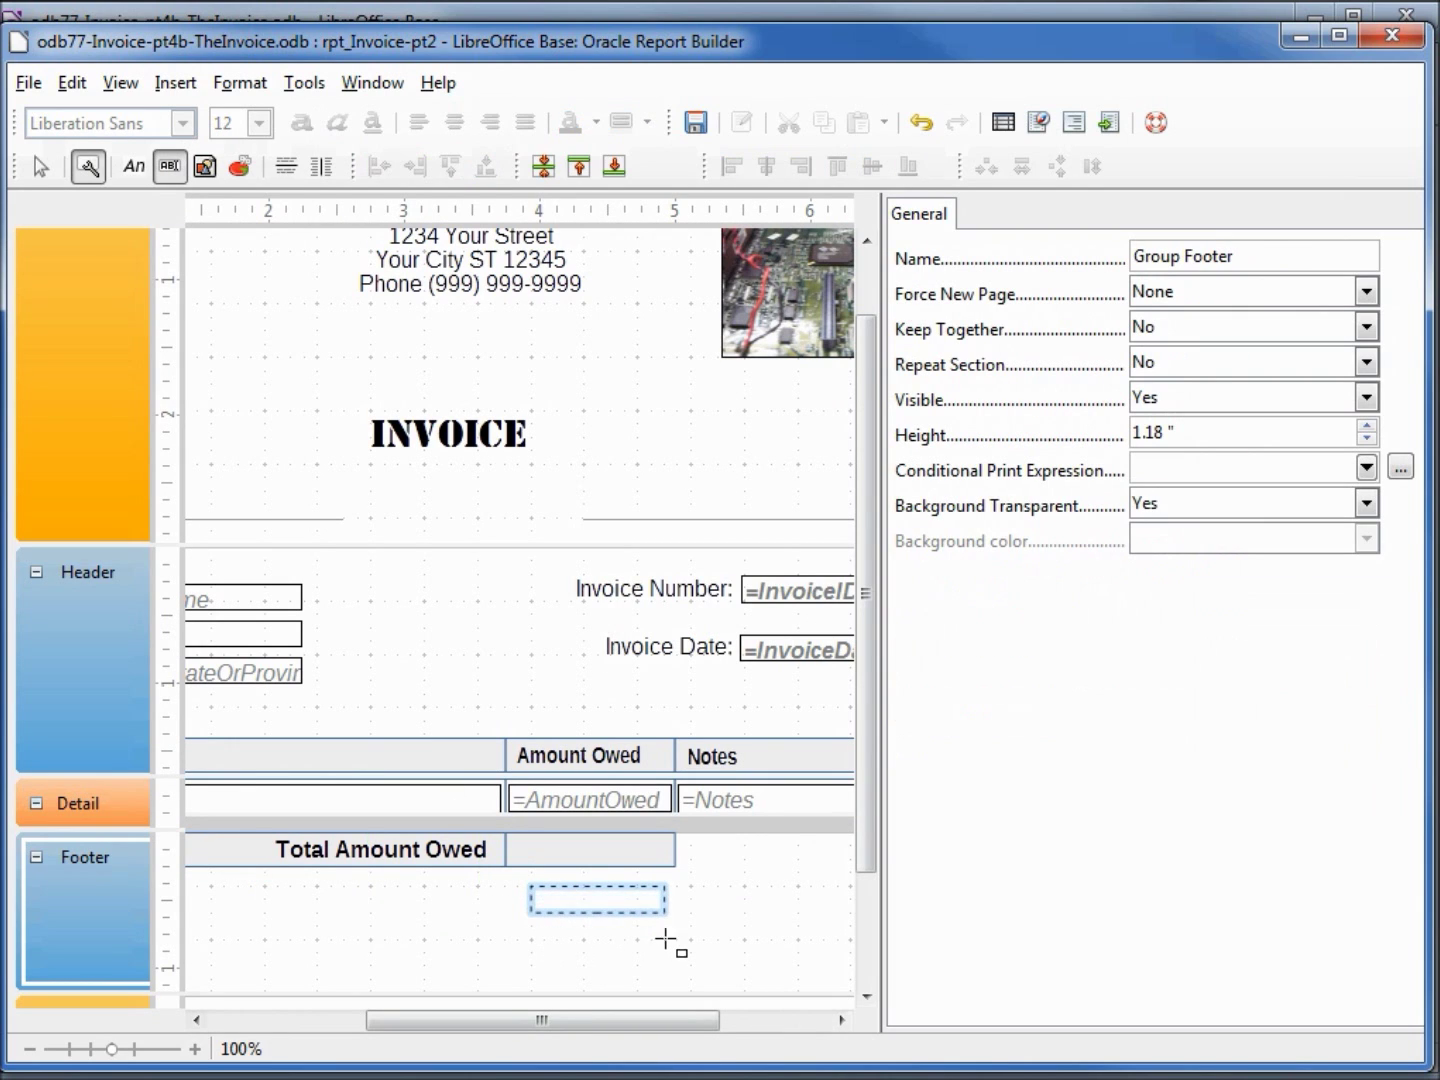
pyautogui.moveTo(671, 950); pyautogui.dragTo(675, 952)
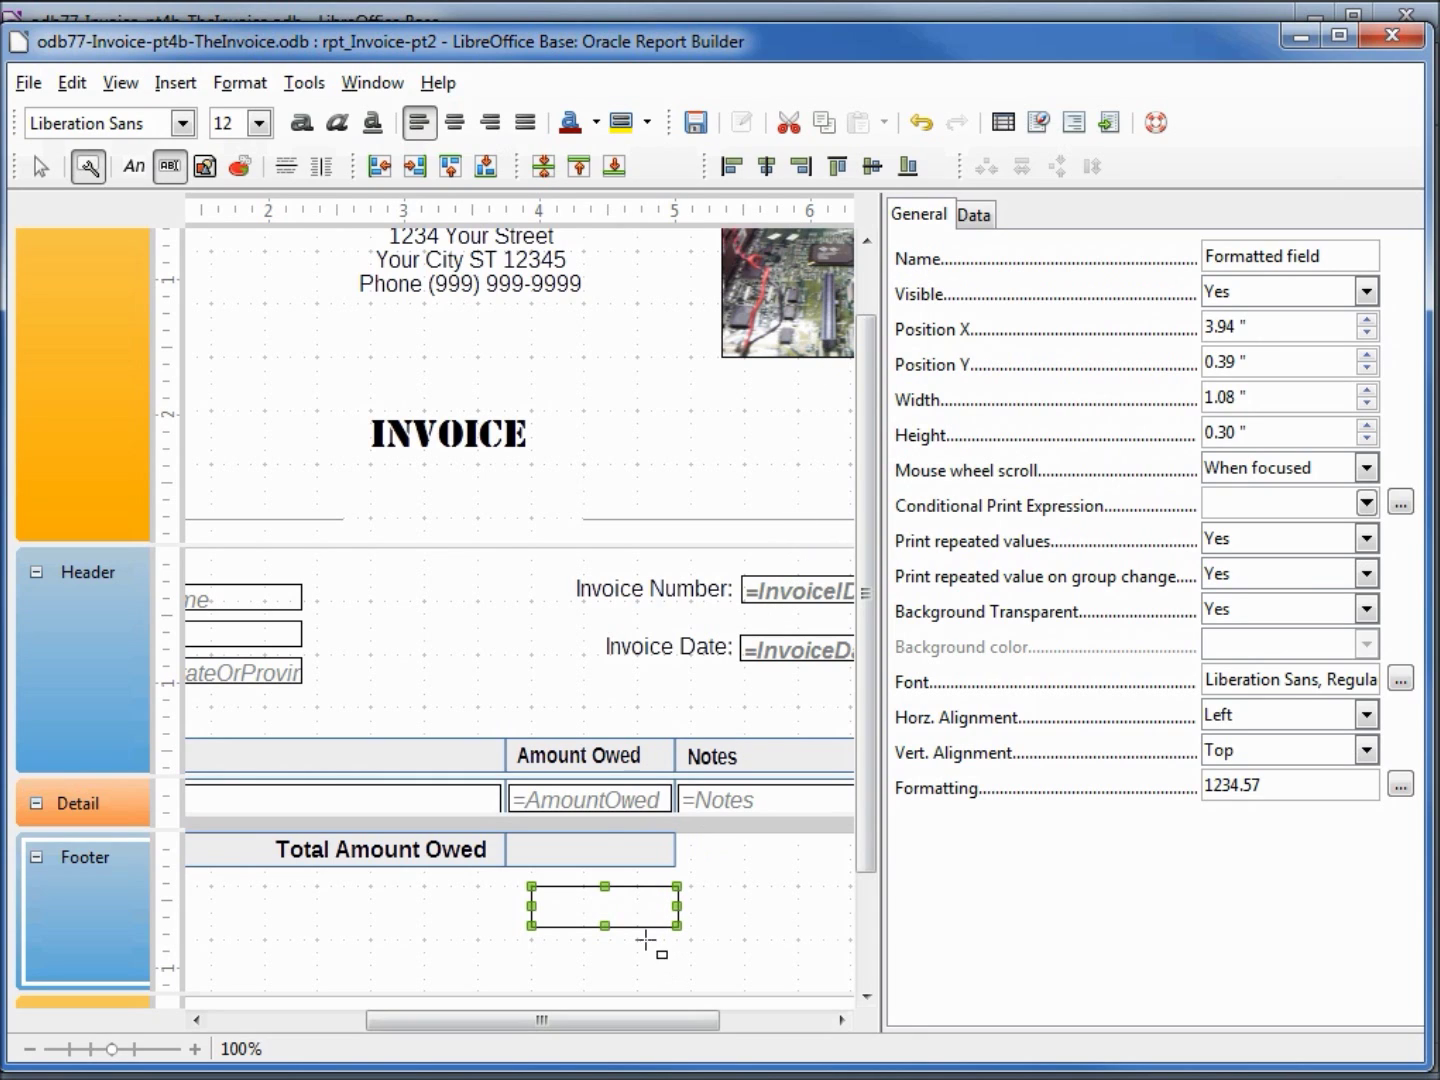
pyautogui.keyDown('shift'); pyautogui.click(589, 799); pyautogui.keyUp('shift')
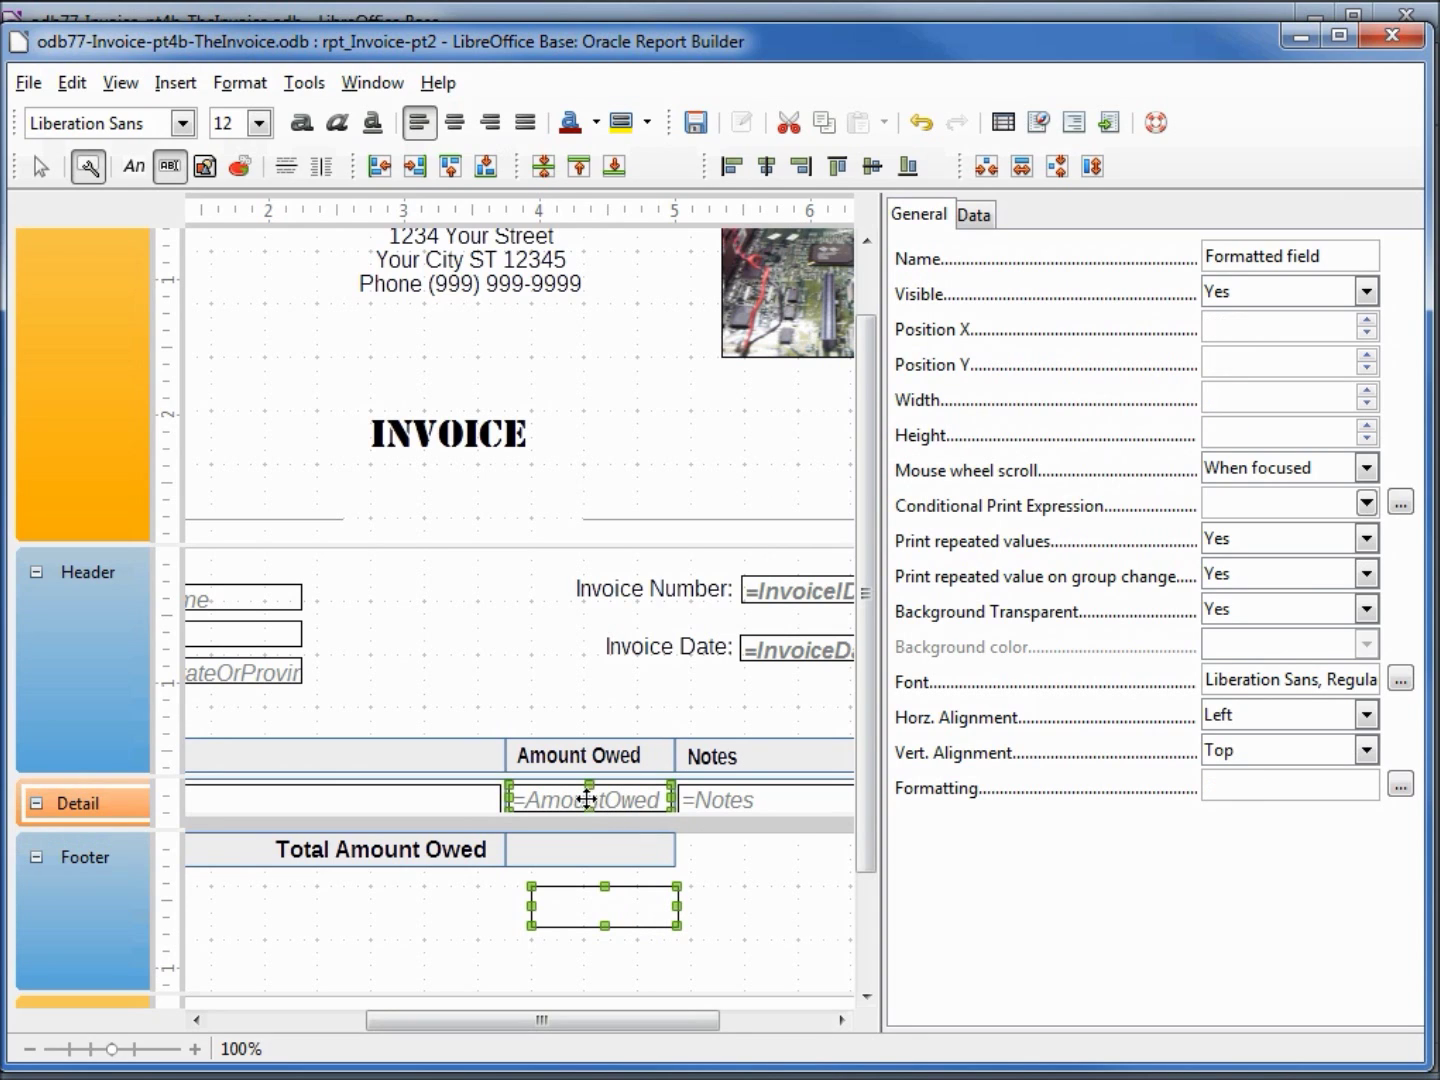
pyautogui.click(730, 917)
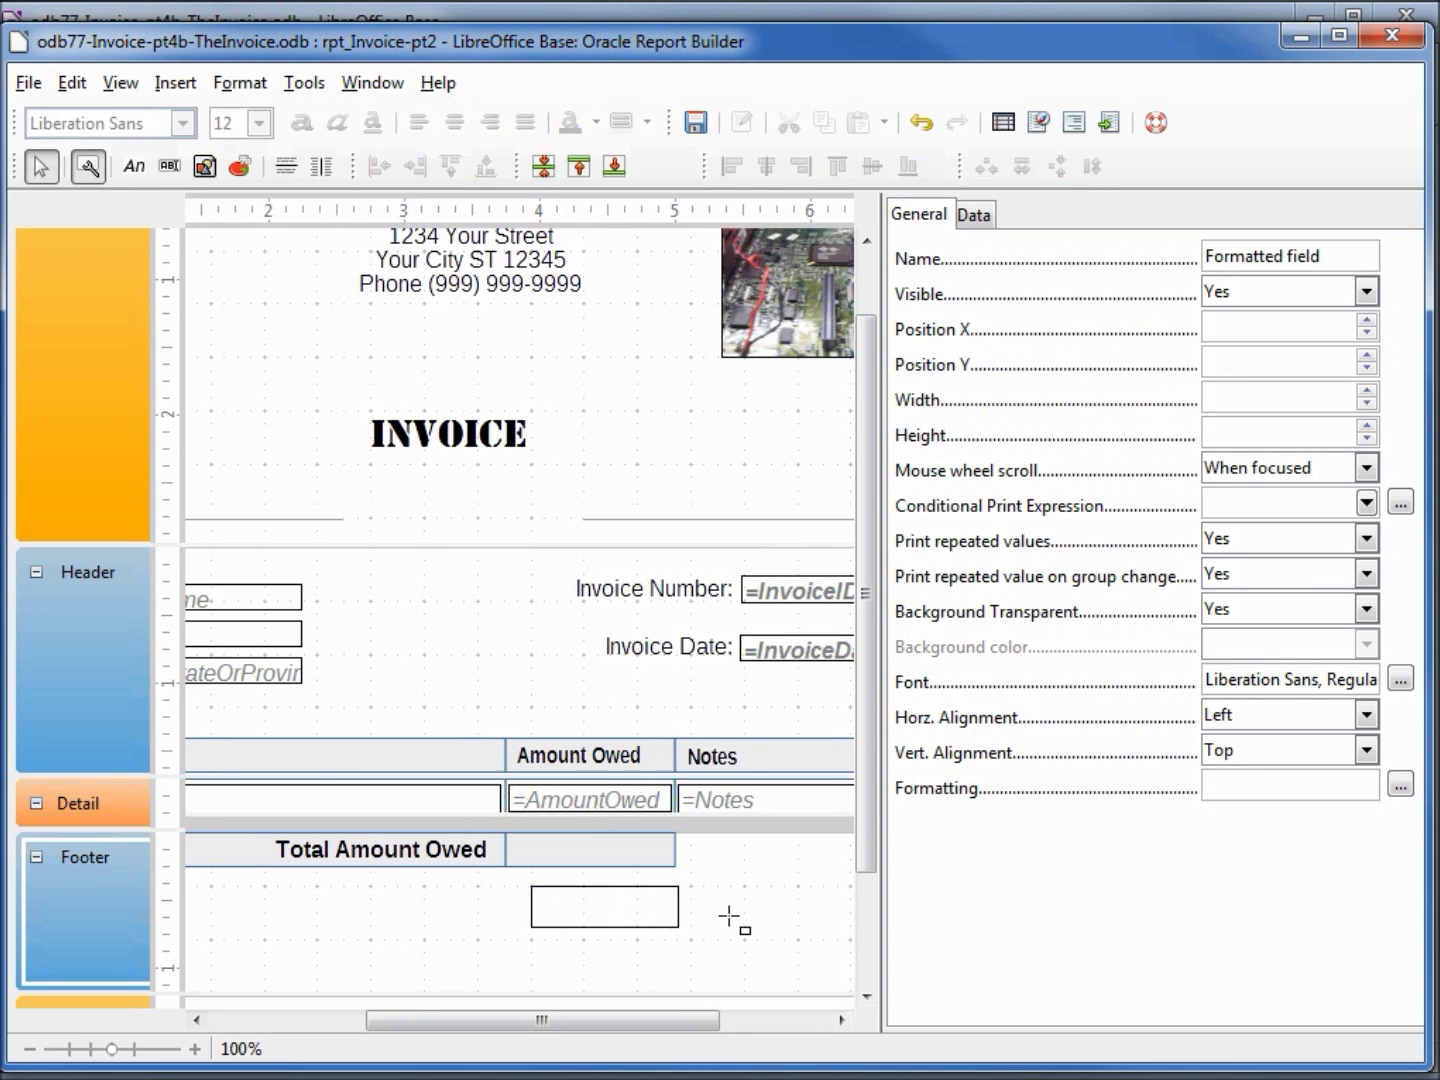
pyautogui.click(636, 801)
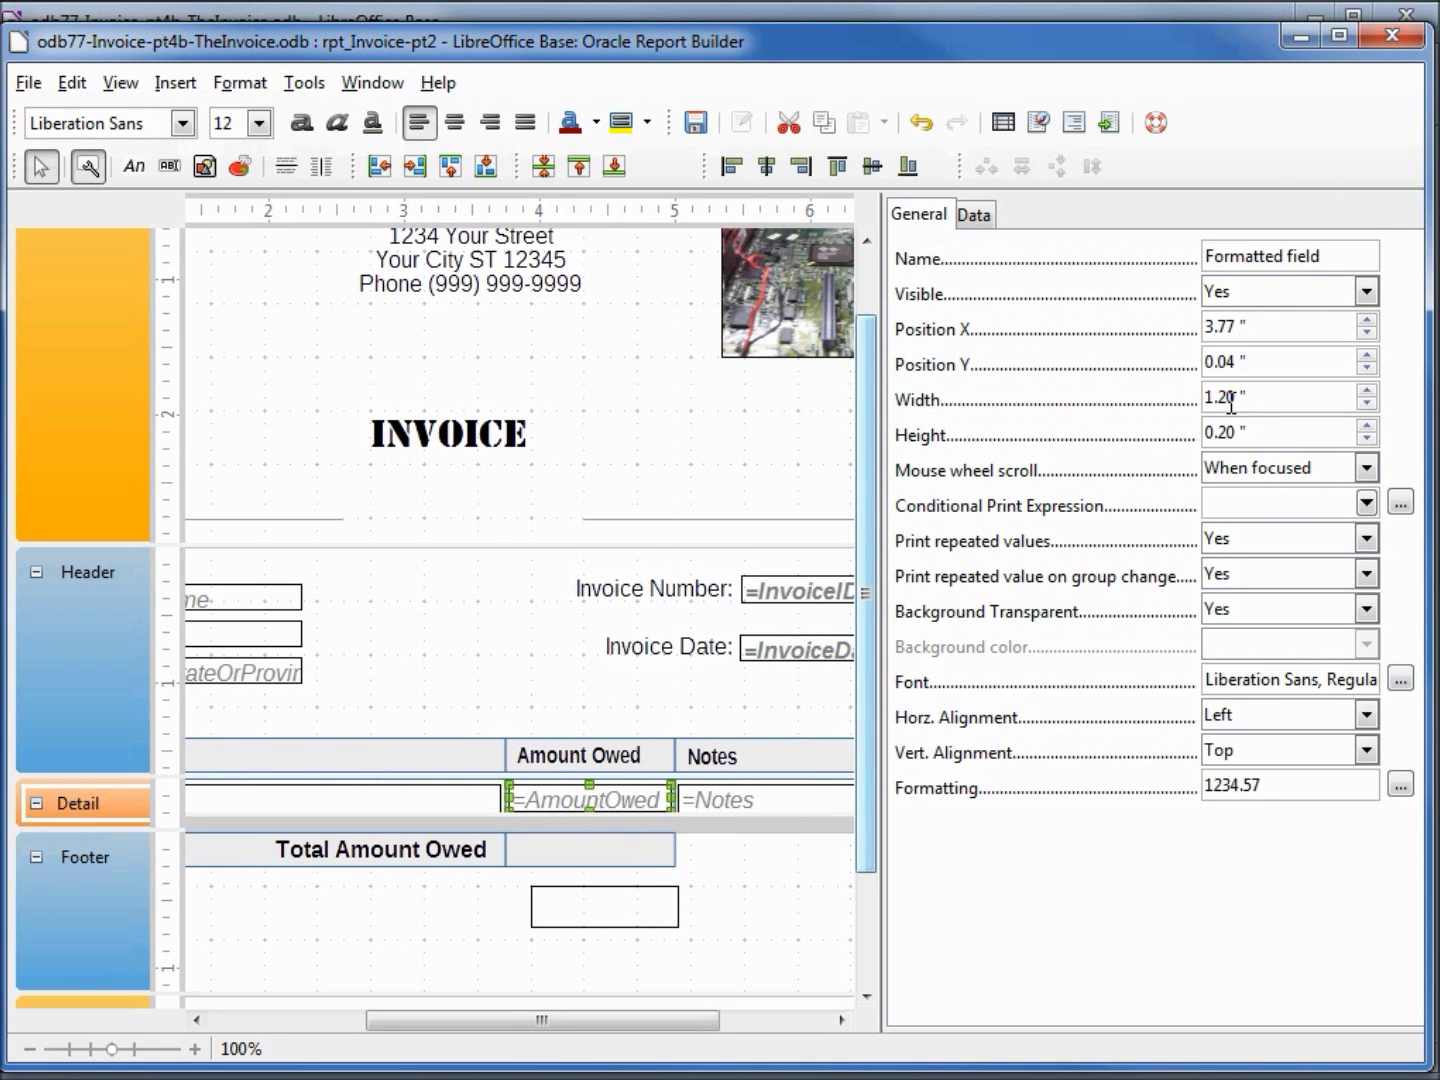
# Step: Set the footer field to Position X 3.77", width 1.20" and height 0.20"
pyautogui.click(613, 910)
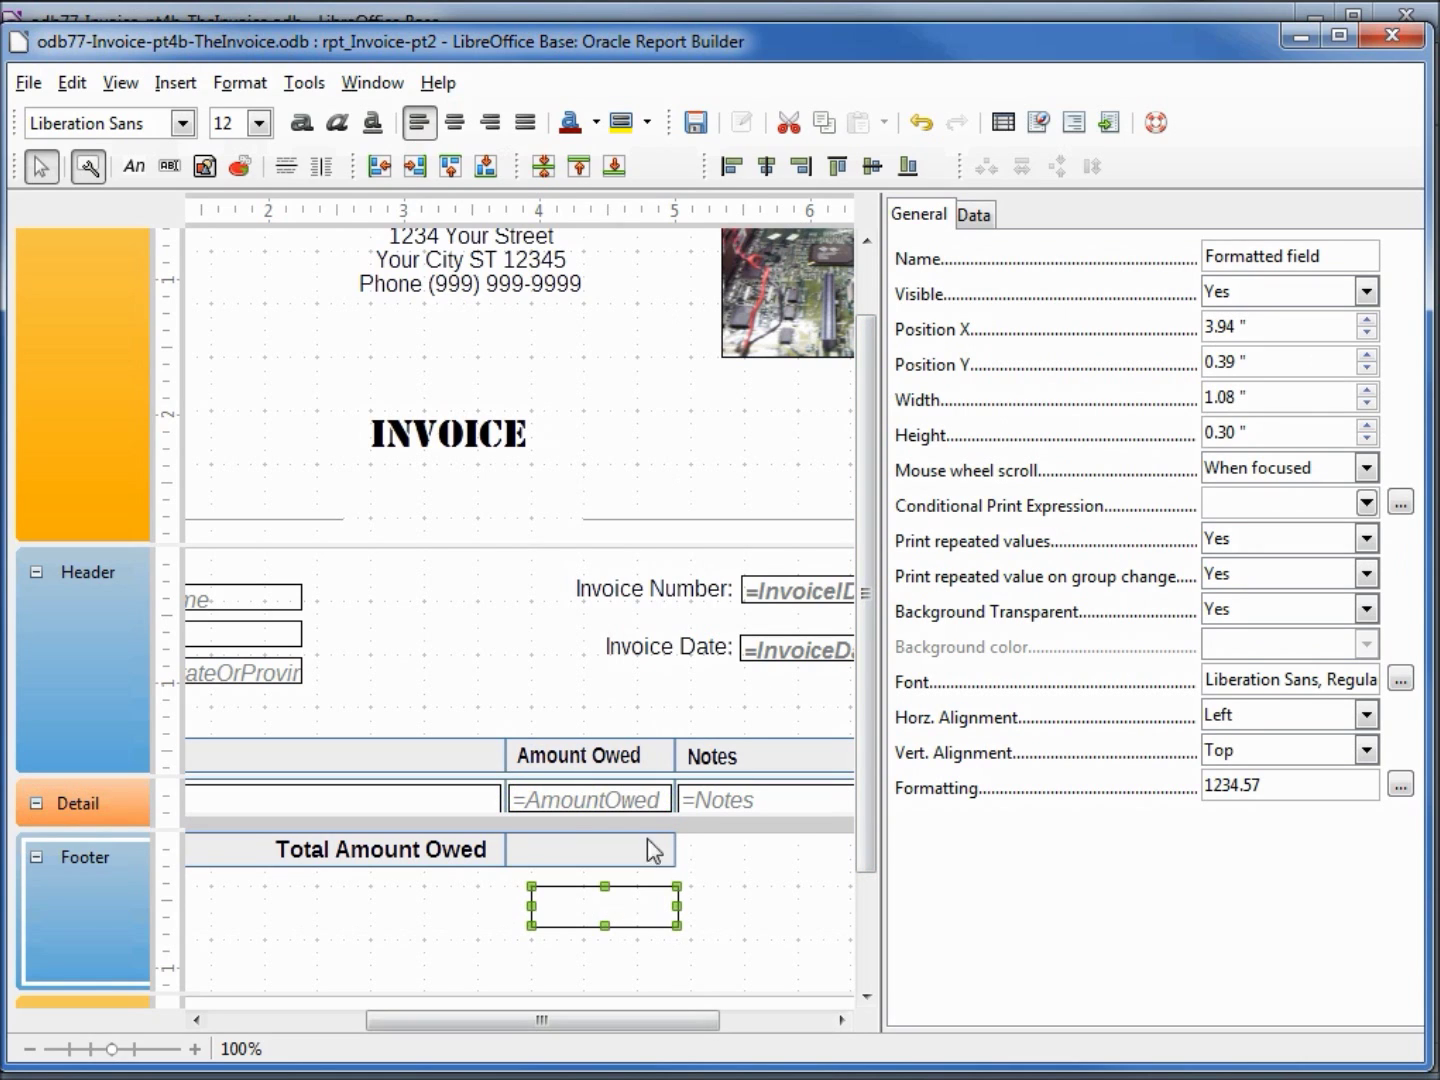
pyautogui.doubleClick(1279, 322)
pyautogui.write('3.77')
pyautogui.moveTo(1269, 405); pyautogui.dragTo(1170, 394)
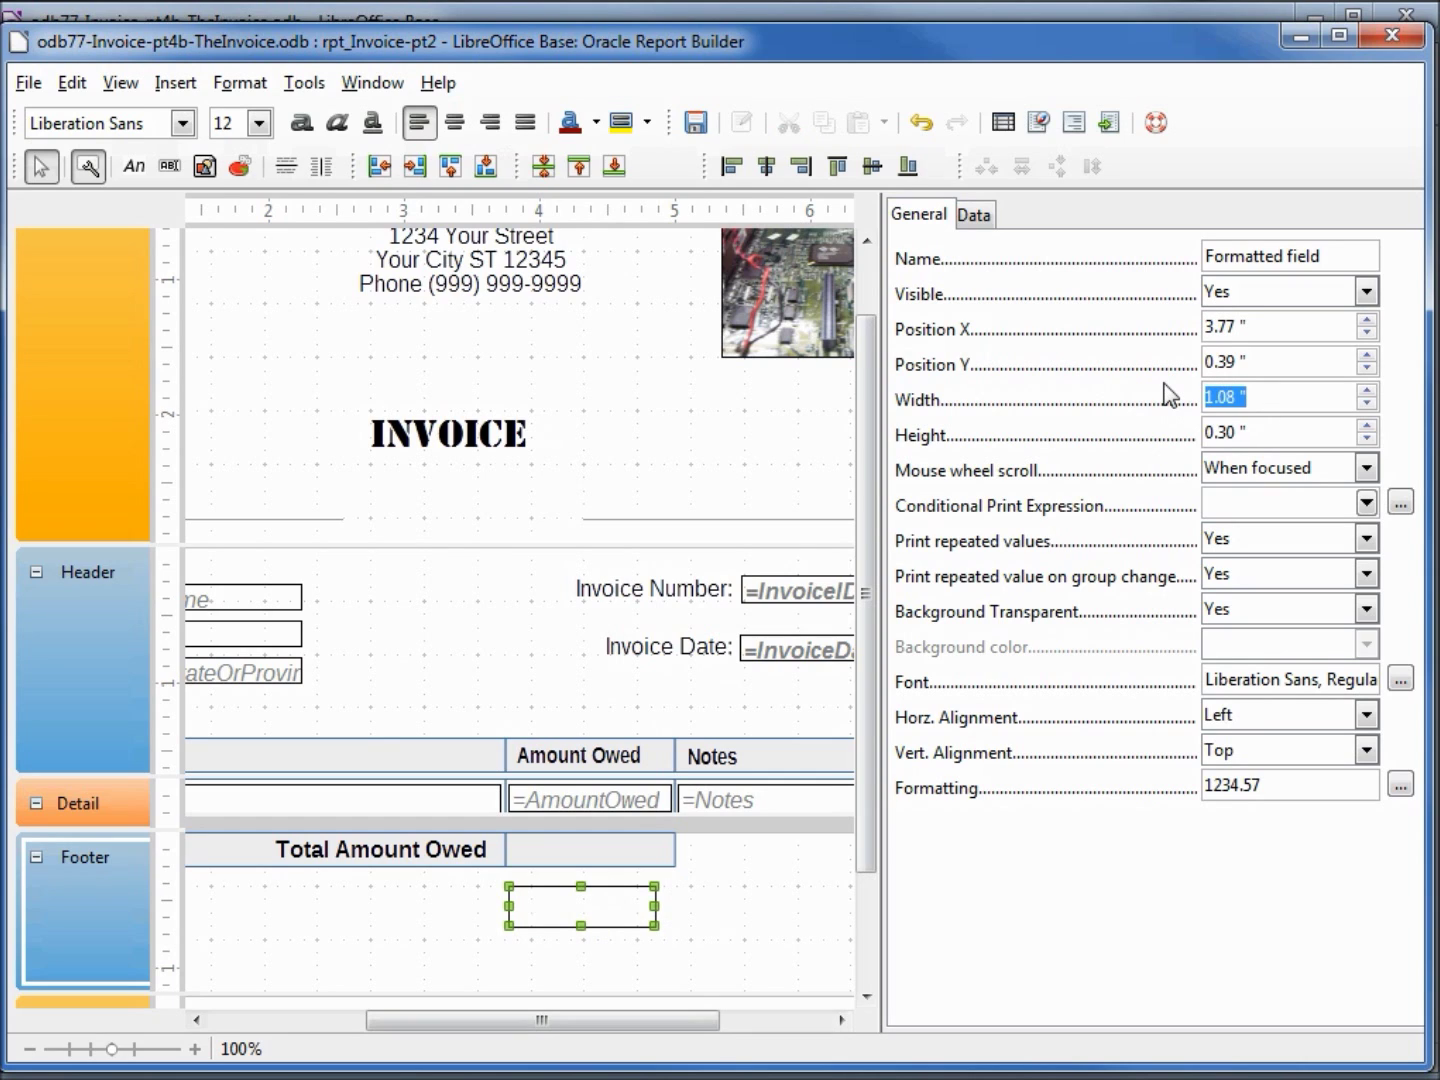
pyautogui.write('1.2')
pyautogui.press('Tab')
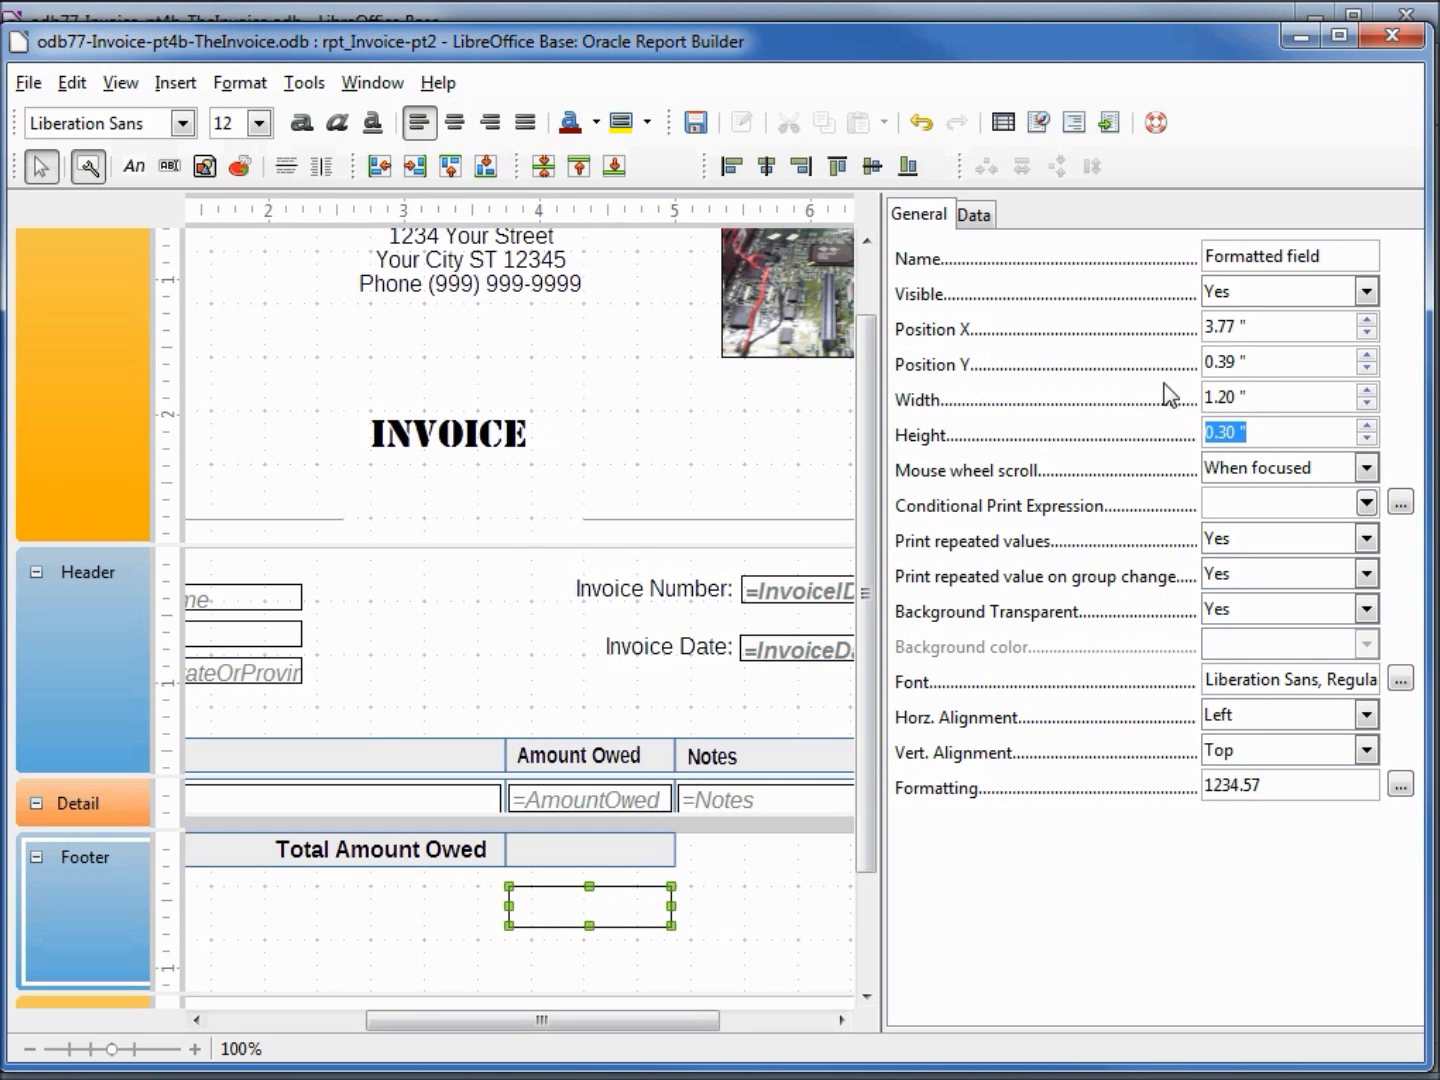
pyautogui.write('0.2')
pyautogui.press('Tab')
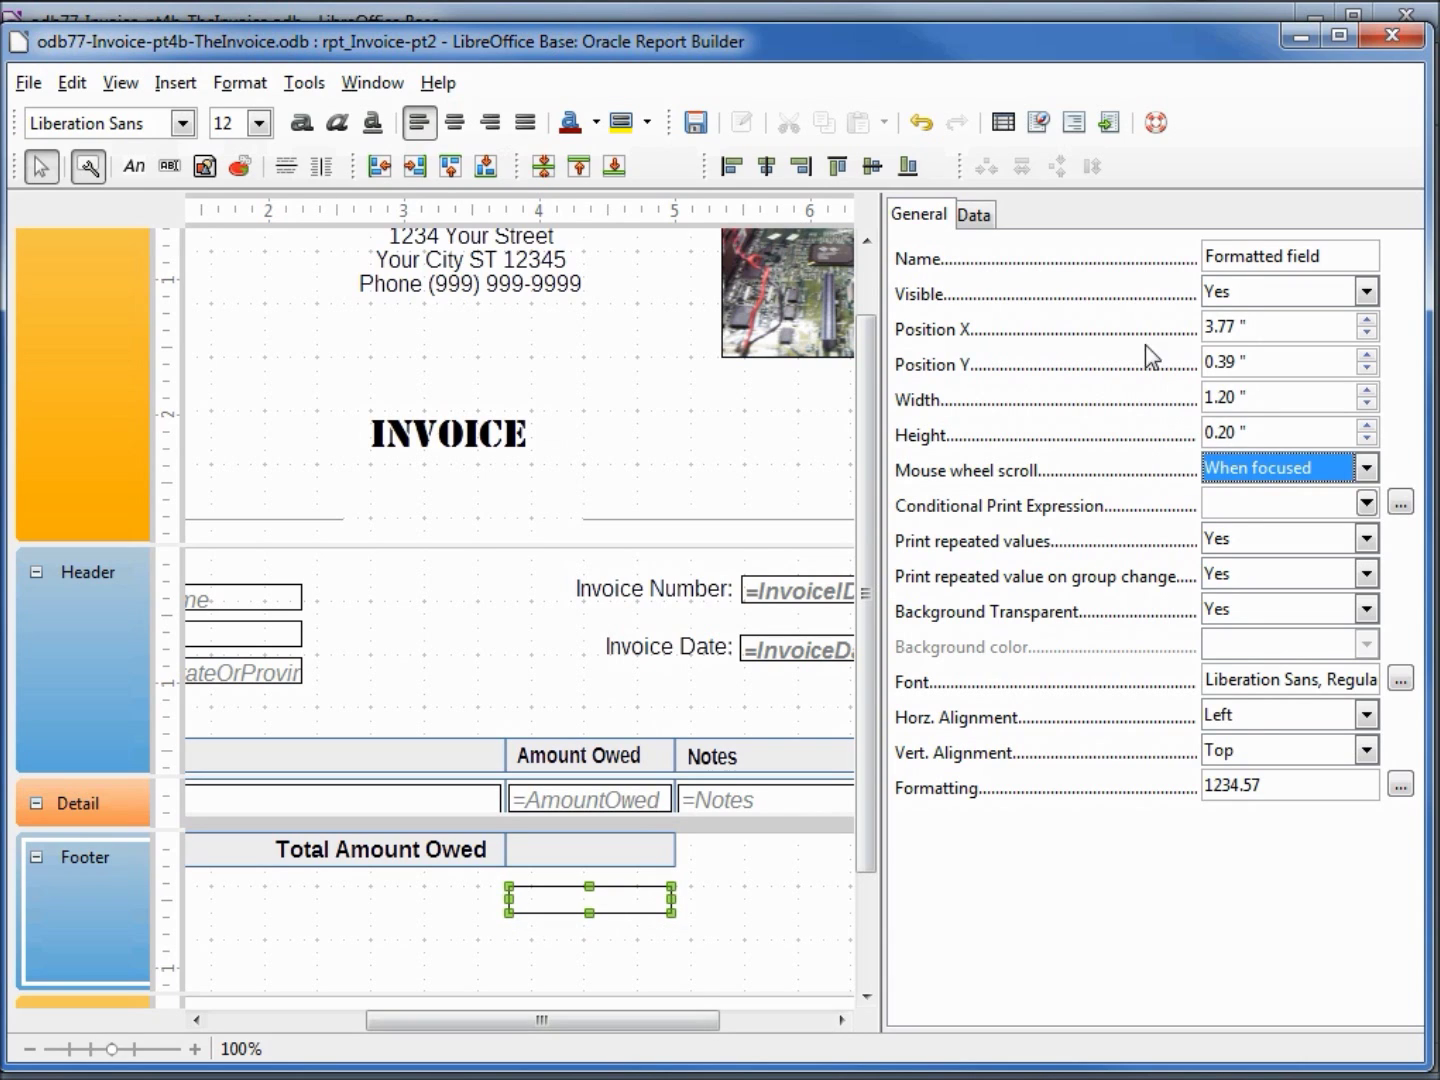
# Step: Make the field a Function accumulating AmountOwed with scope Group: InvoiceID
pyautogui.click(975, 216)
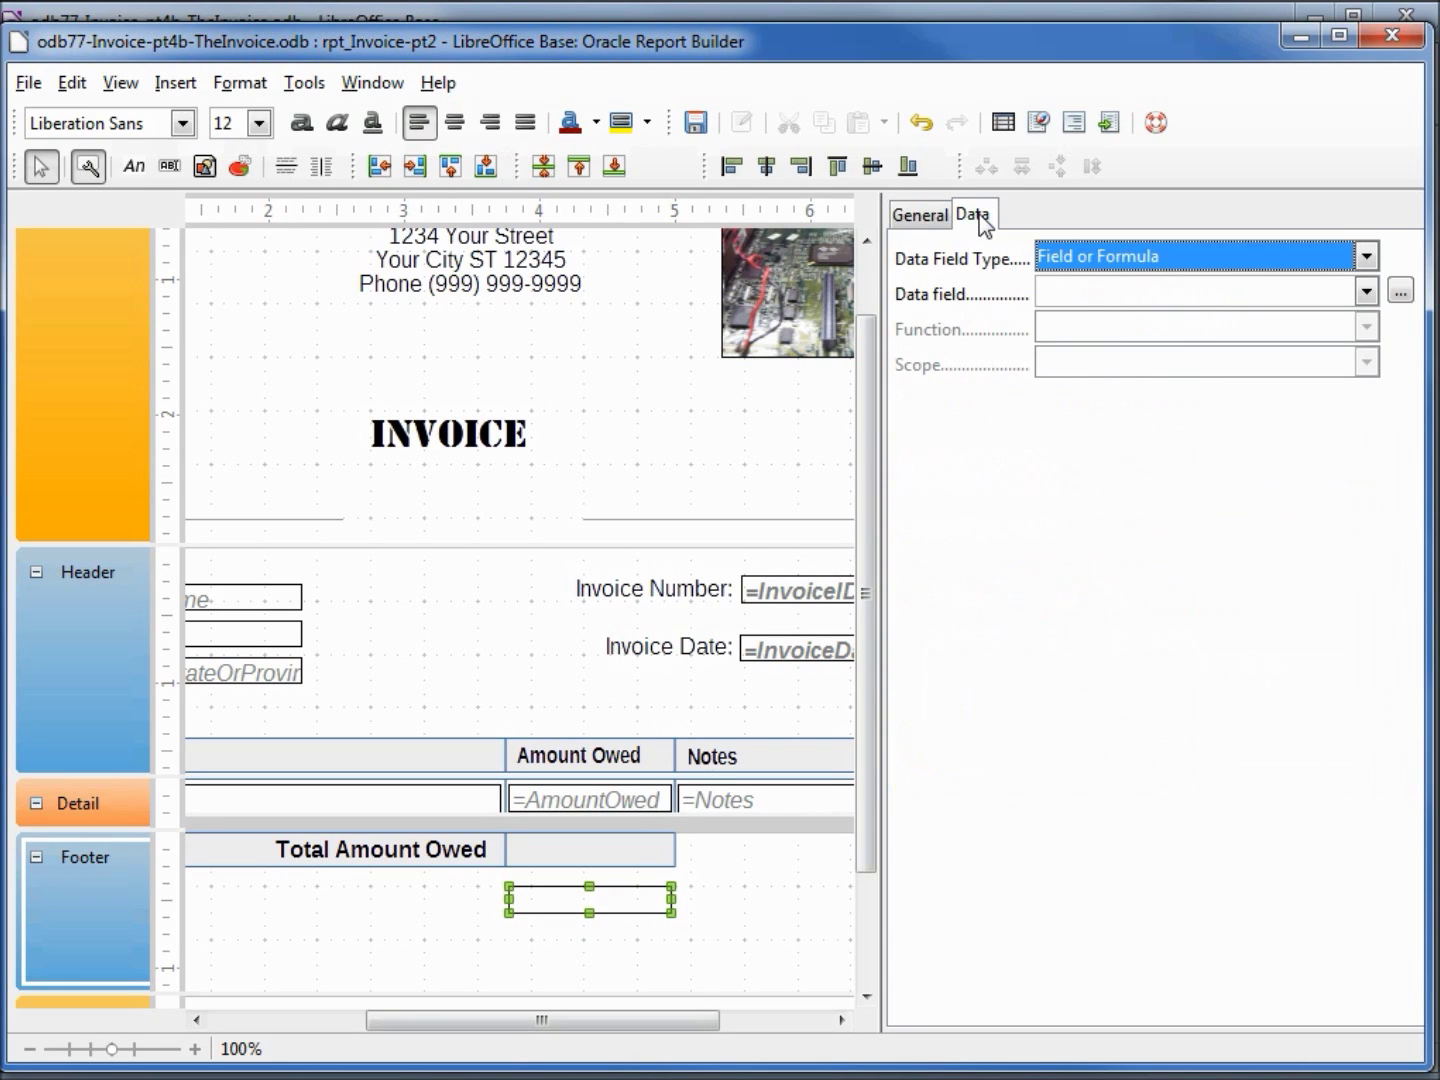
pyautogui.click(1367, 256)
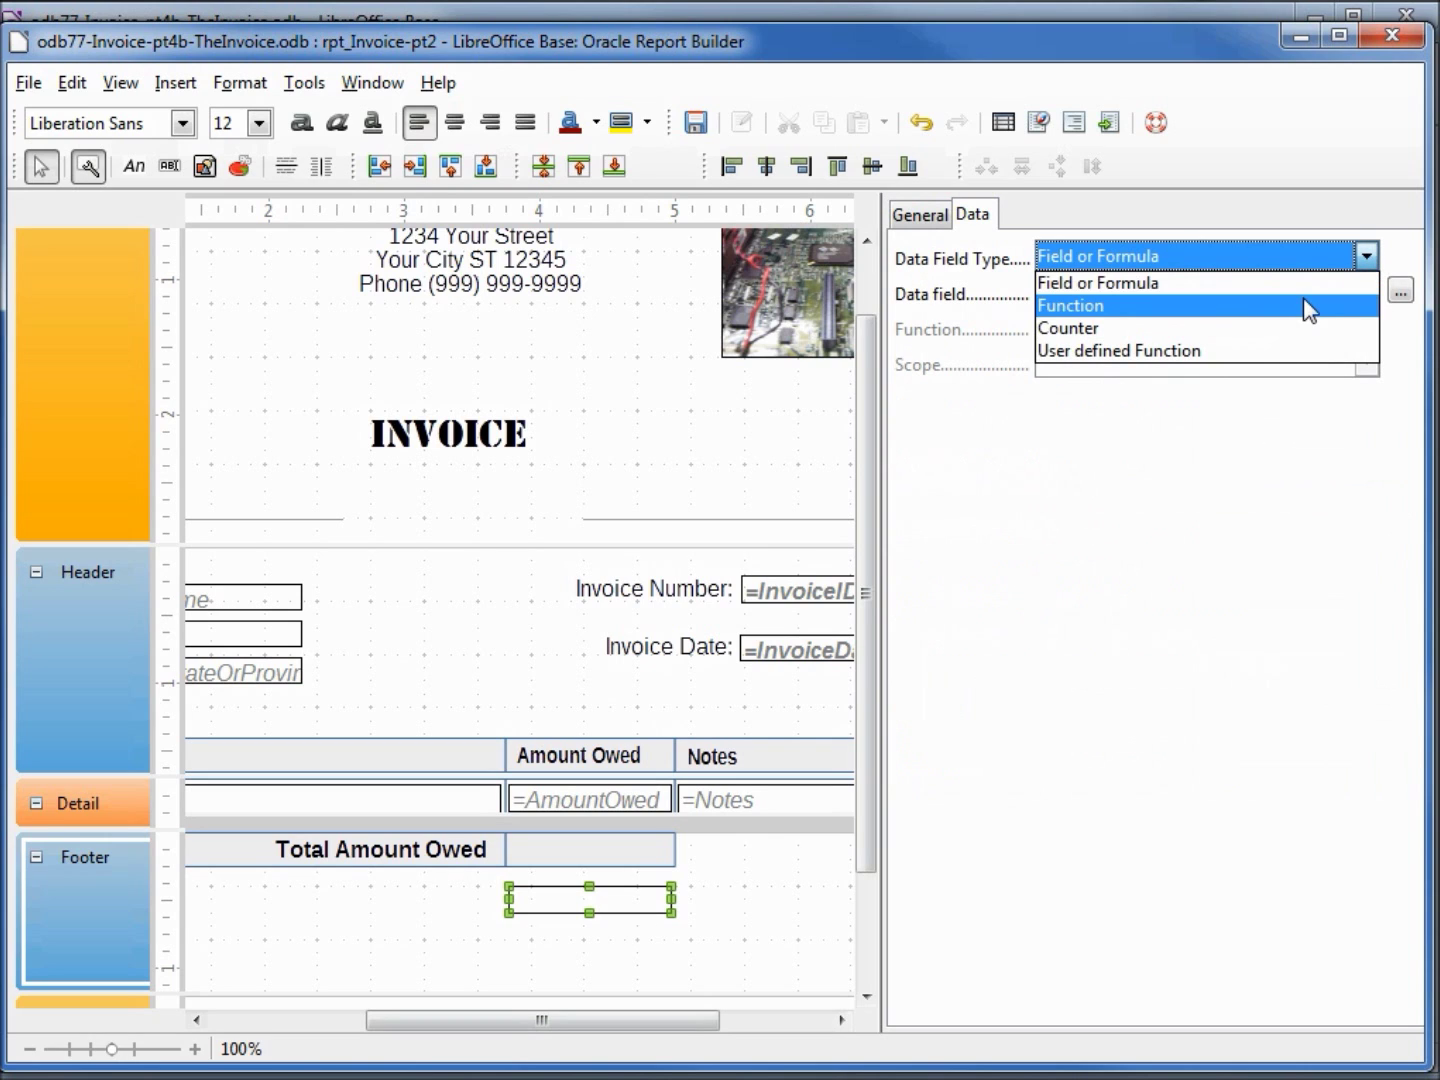
pyautogui.click(1302, 305)
pyautogui.click(1364, 292)
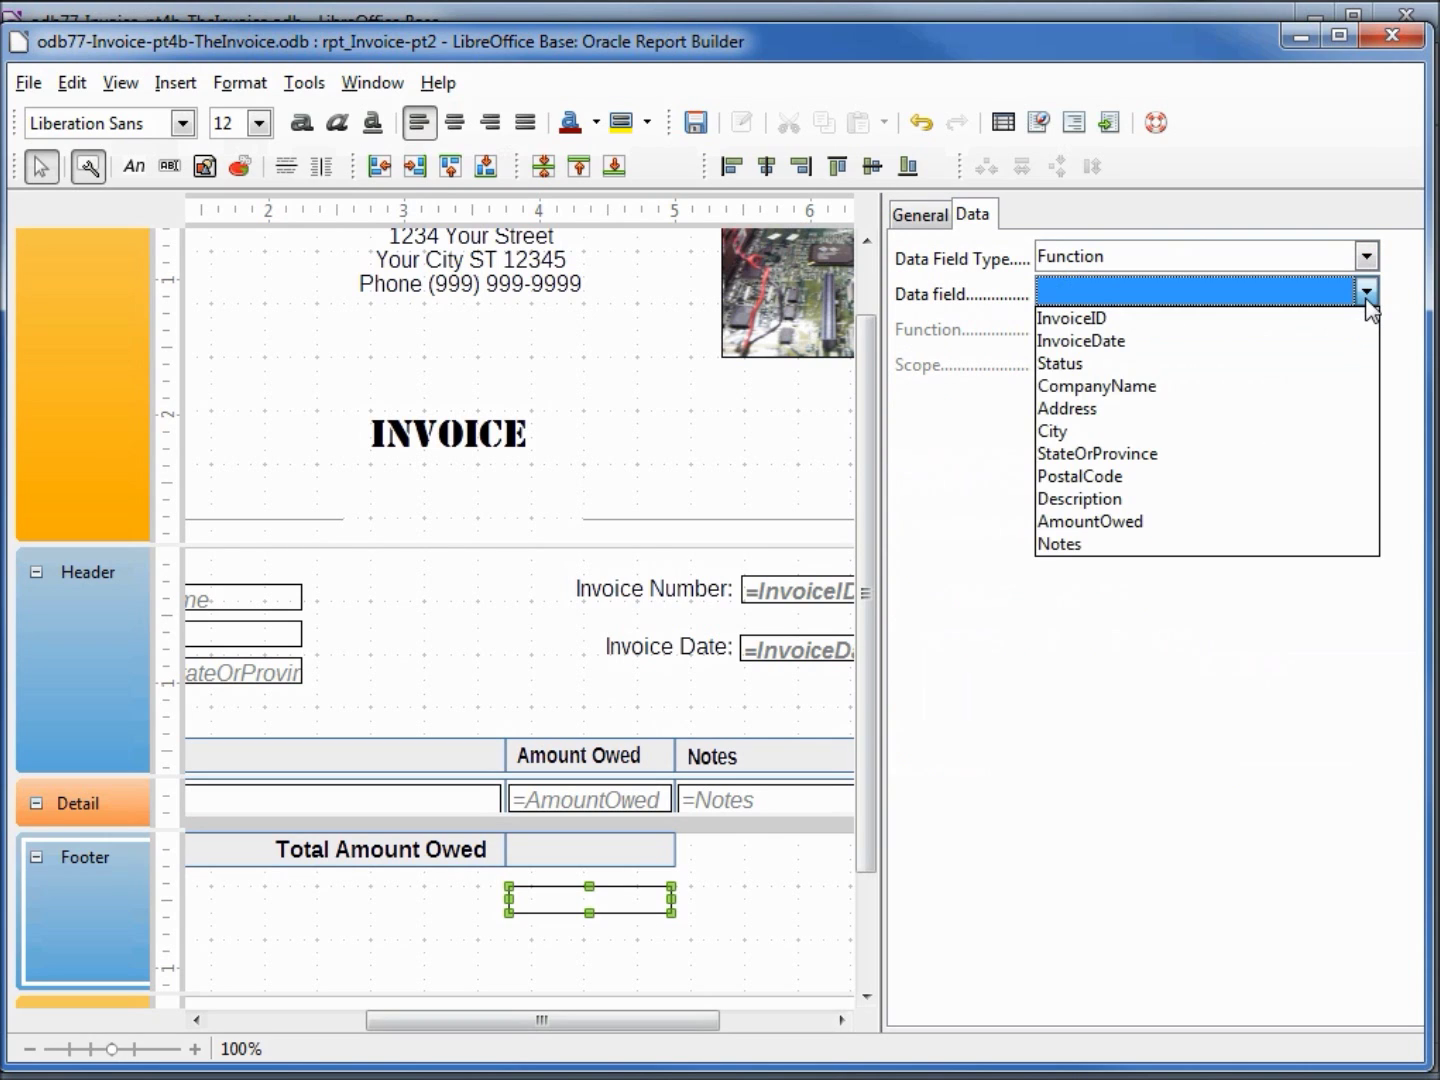
pyautogui.click(1141, 523)
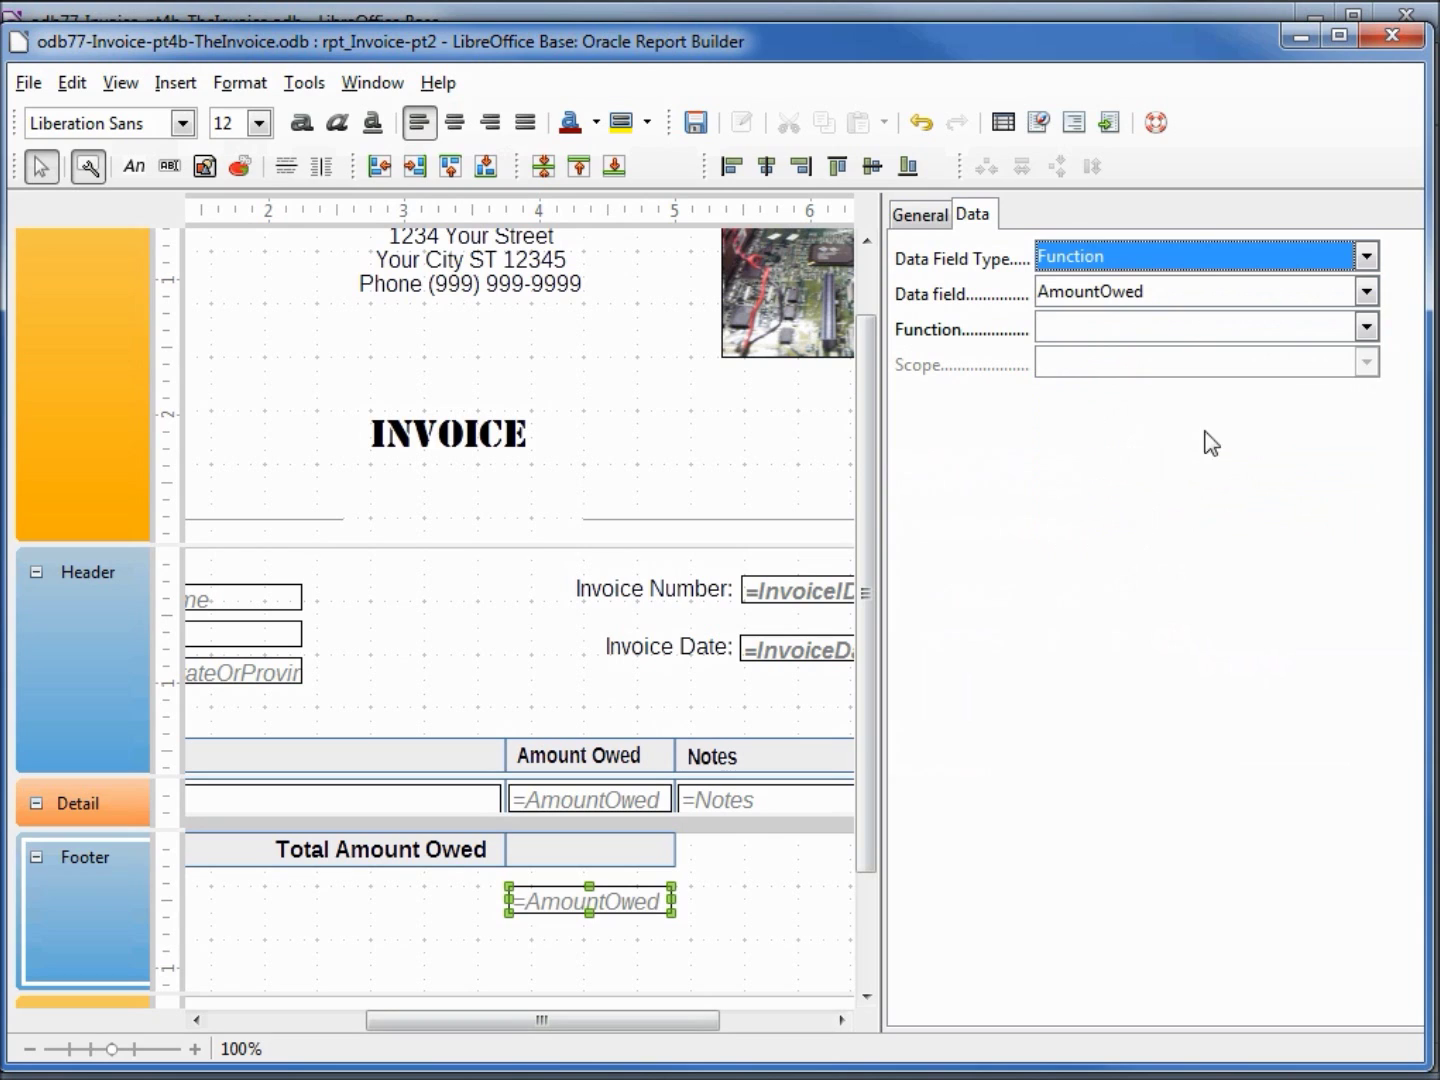
pyautogui.click(1365, 328)
pyautogui.click(1316, 356)
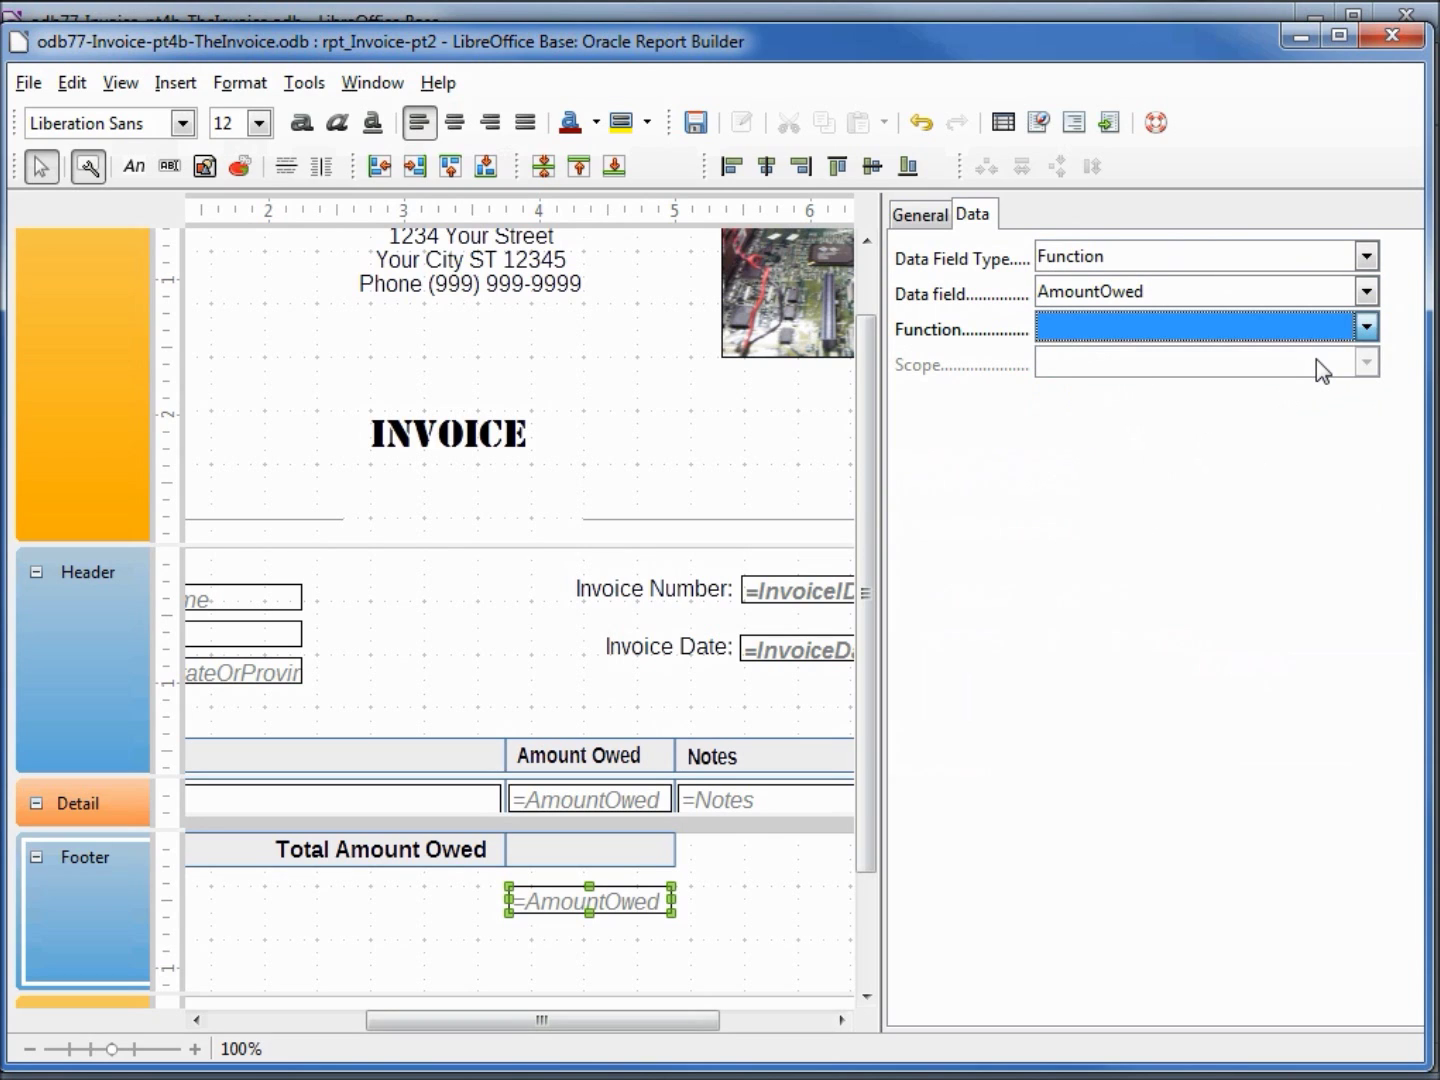
pyautogui.click(1366, 362)
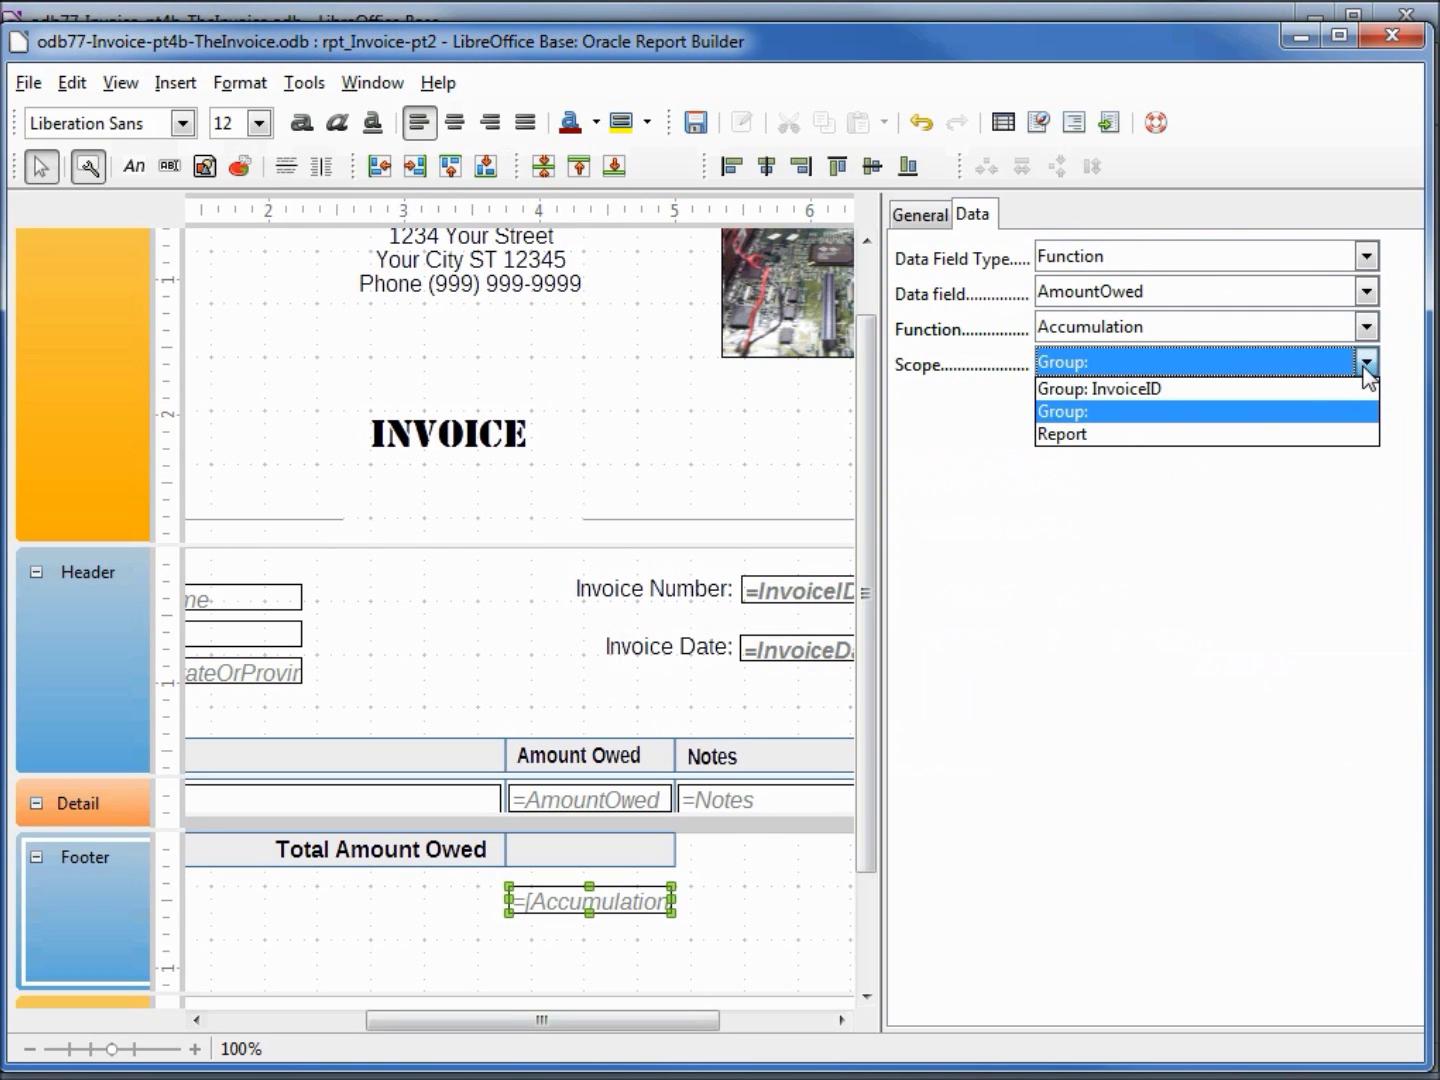
pyautogui.click(1157, 389)
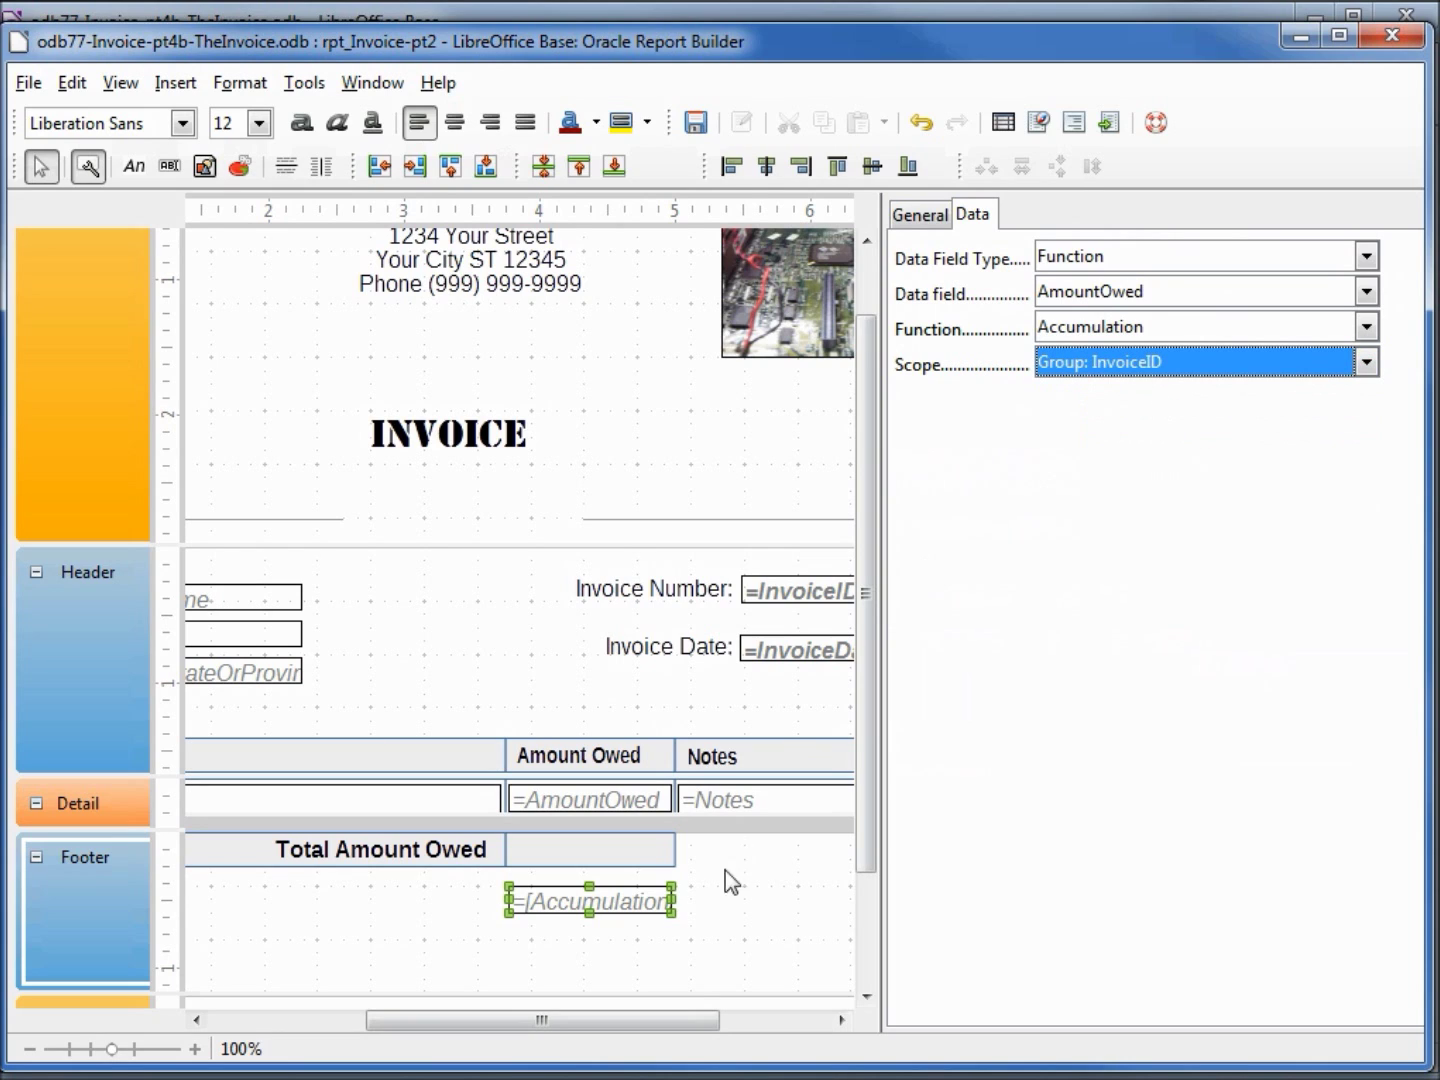
# Step: Nudge the total field up beside the label and select the grey footer shape
pyautogui.click(618, 896)
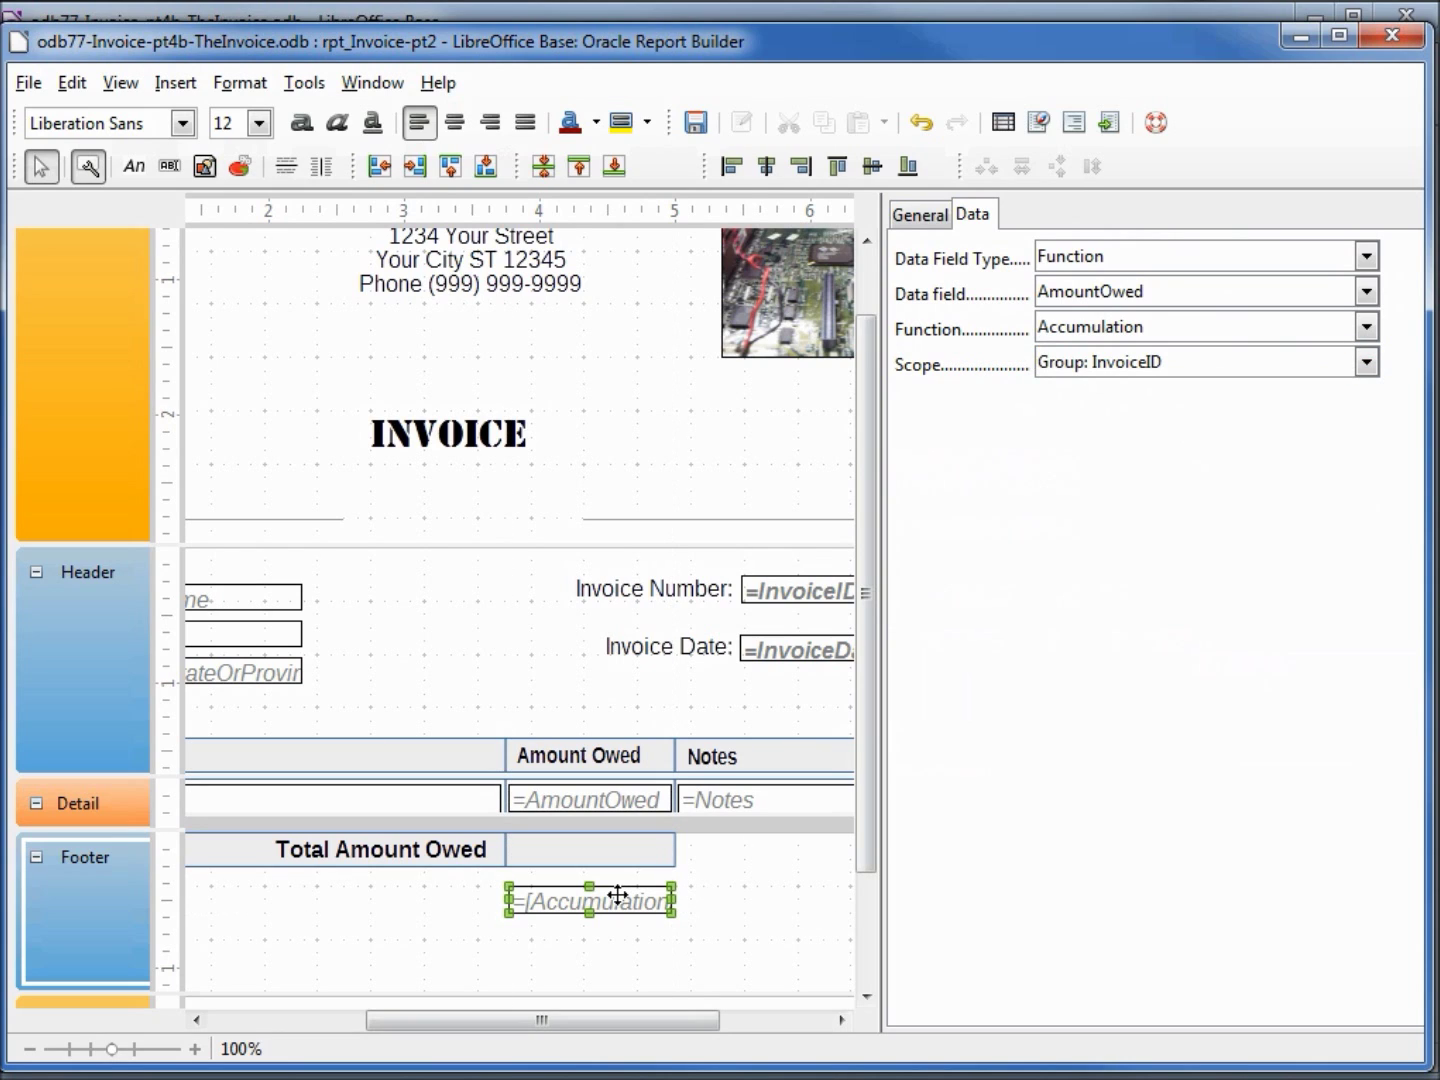
pyautogui.press('Up')
pyautogui.press('Up')
pyautogui.press('Up')
pyautogui.press('Up')
pyautogui.press('Up')
pyautogui.press('Up')
pyautogui.press('Up')
pyautogui.press('Up')
pyautogui.press('Up')
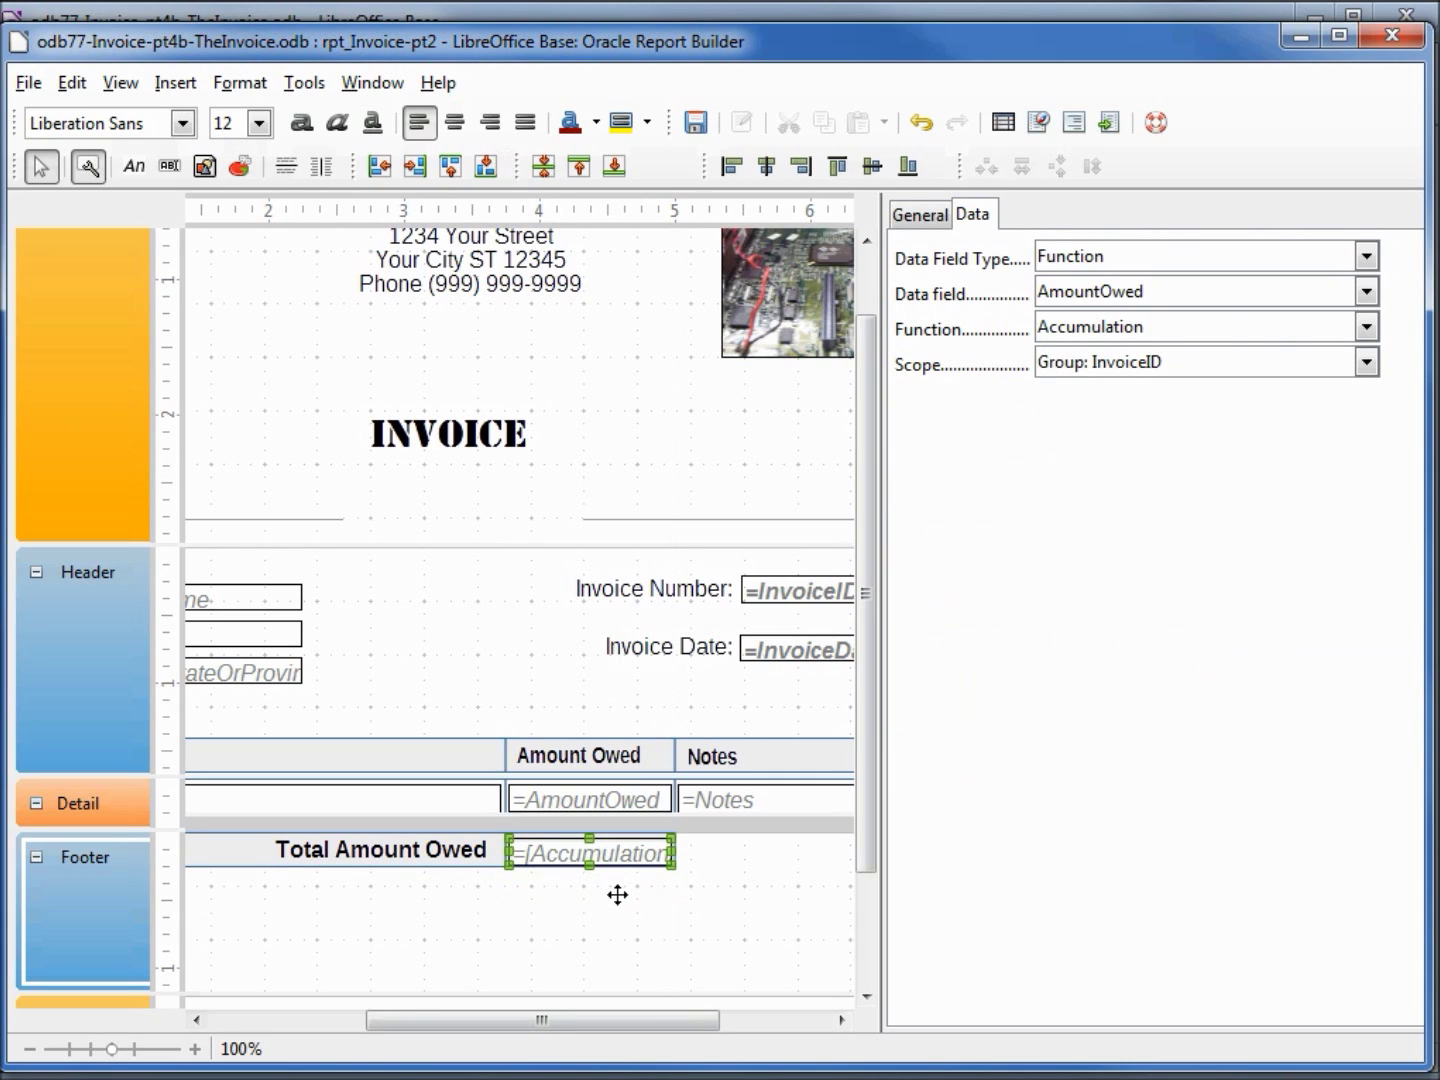
pyautogui.click(204, 864)
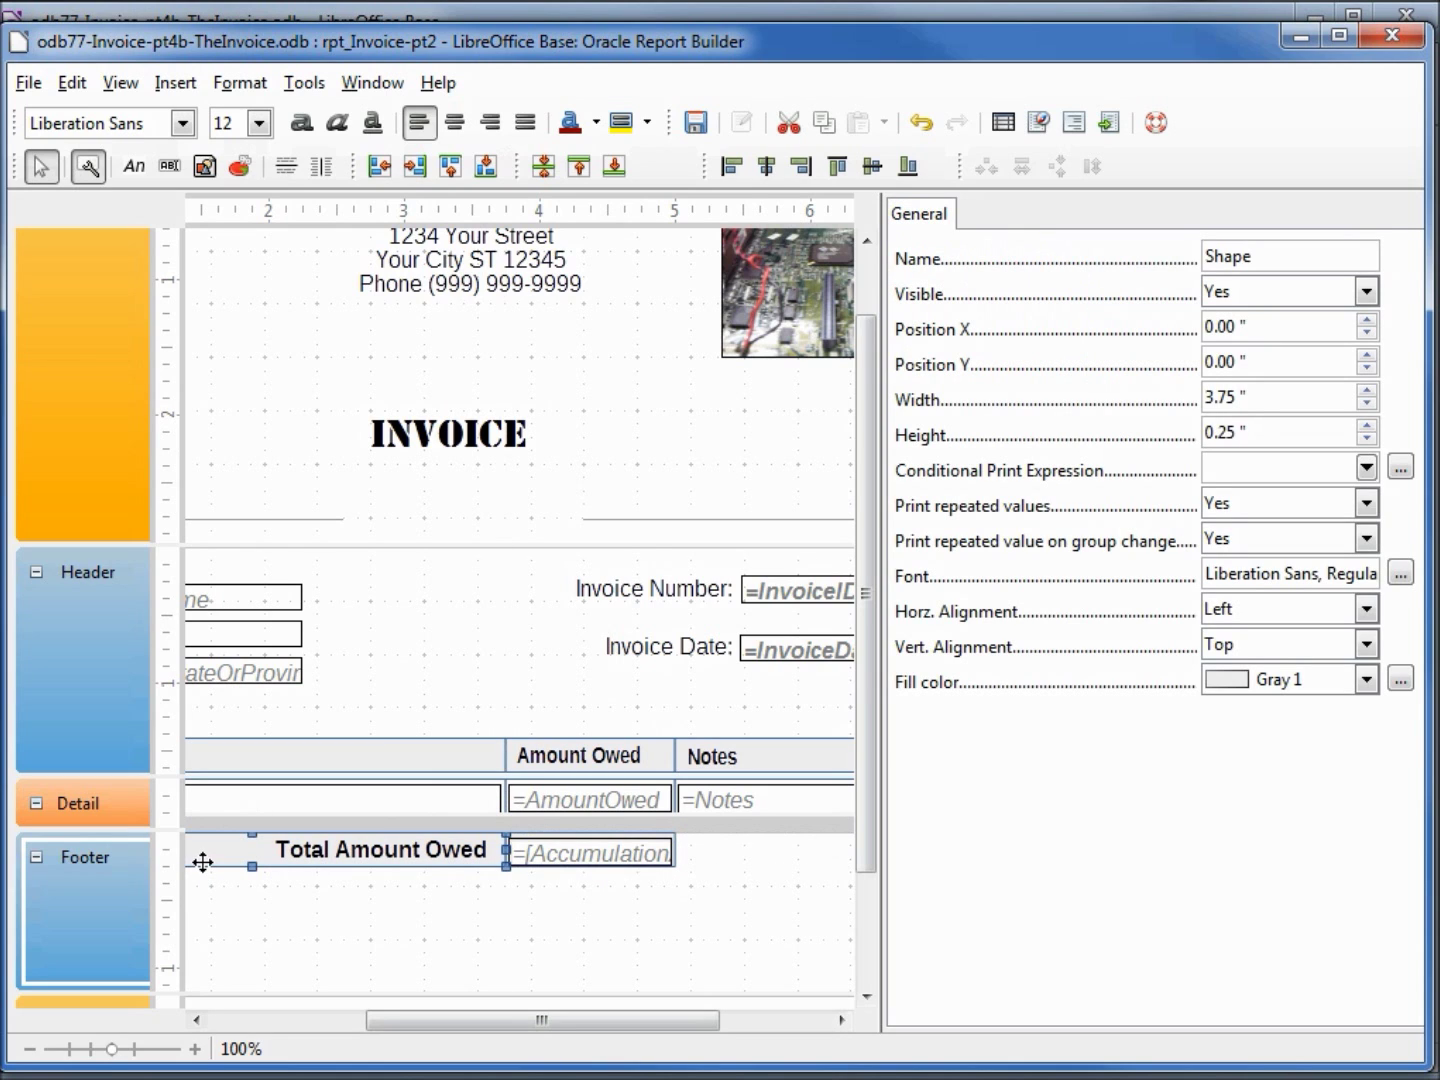
# Step: Shrink the Footer to fit its contents and set the grey shape's Visible to No
pyautogui.click(616, 169)
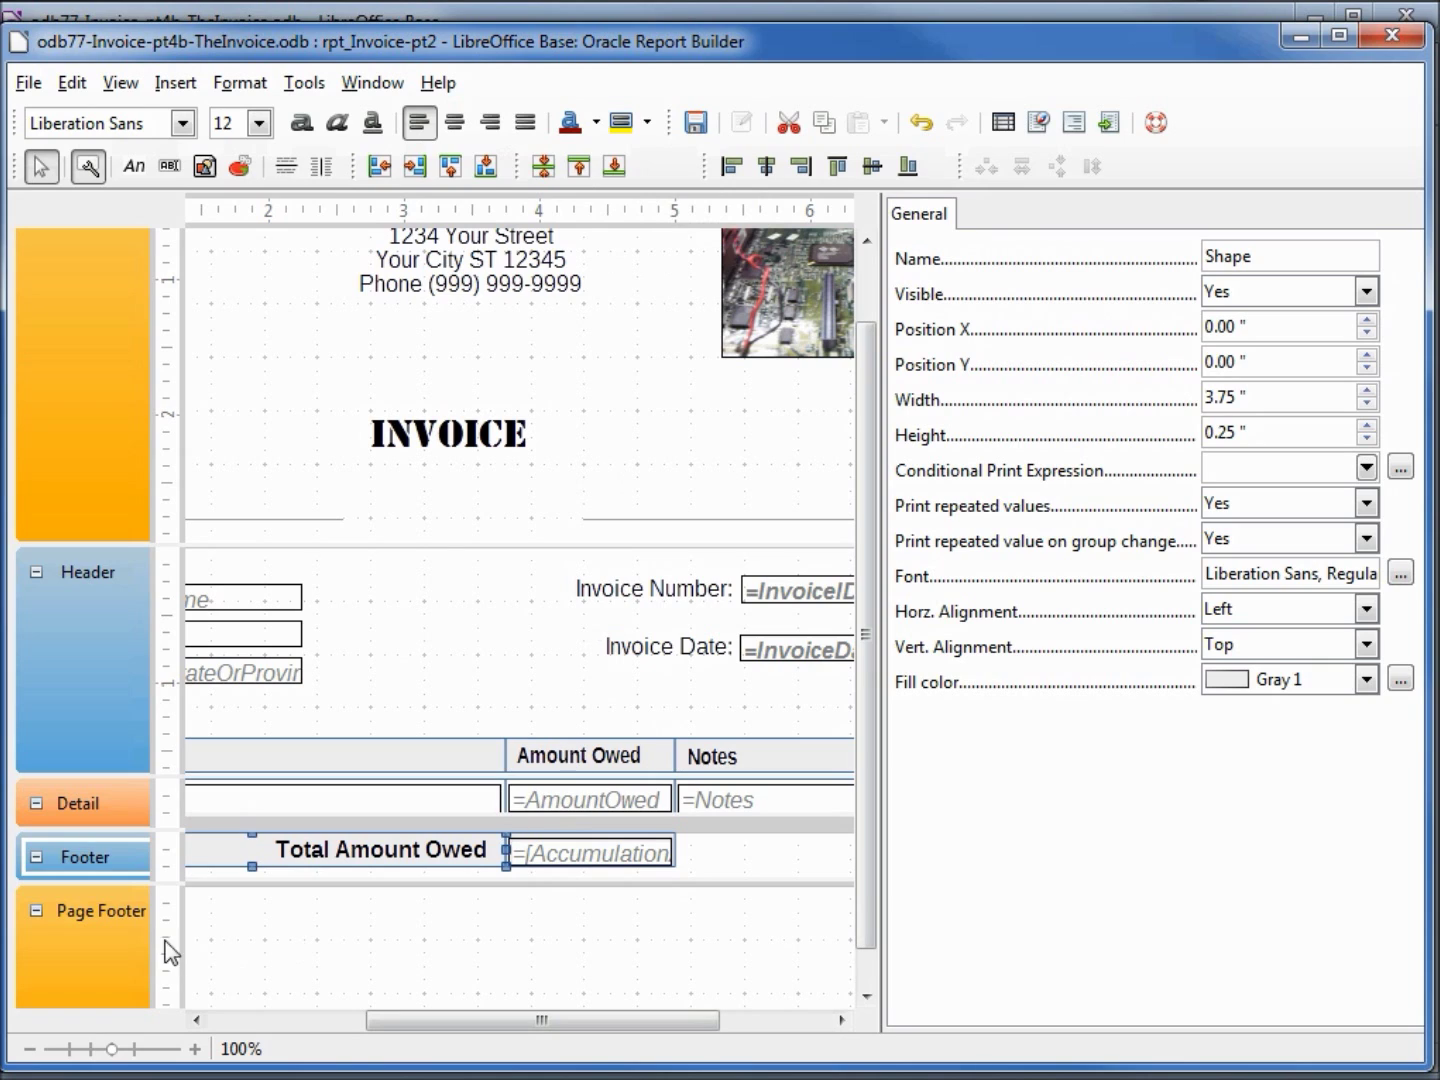
pyautogui.click(105, 945)
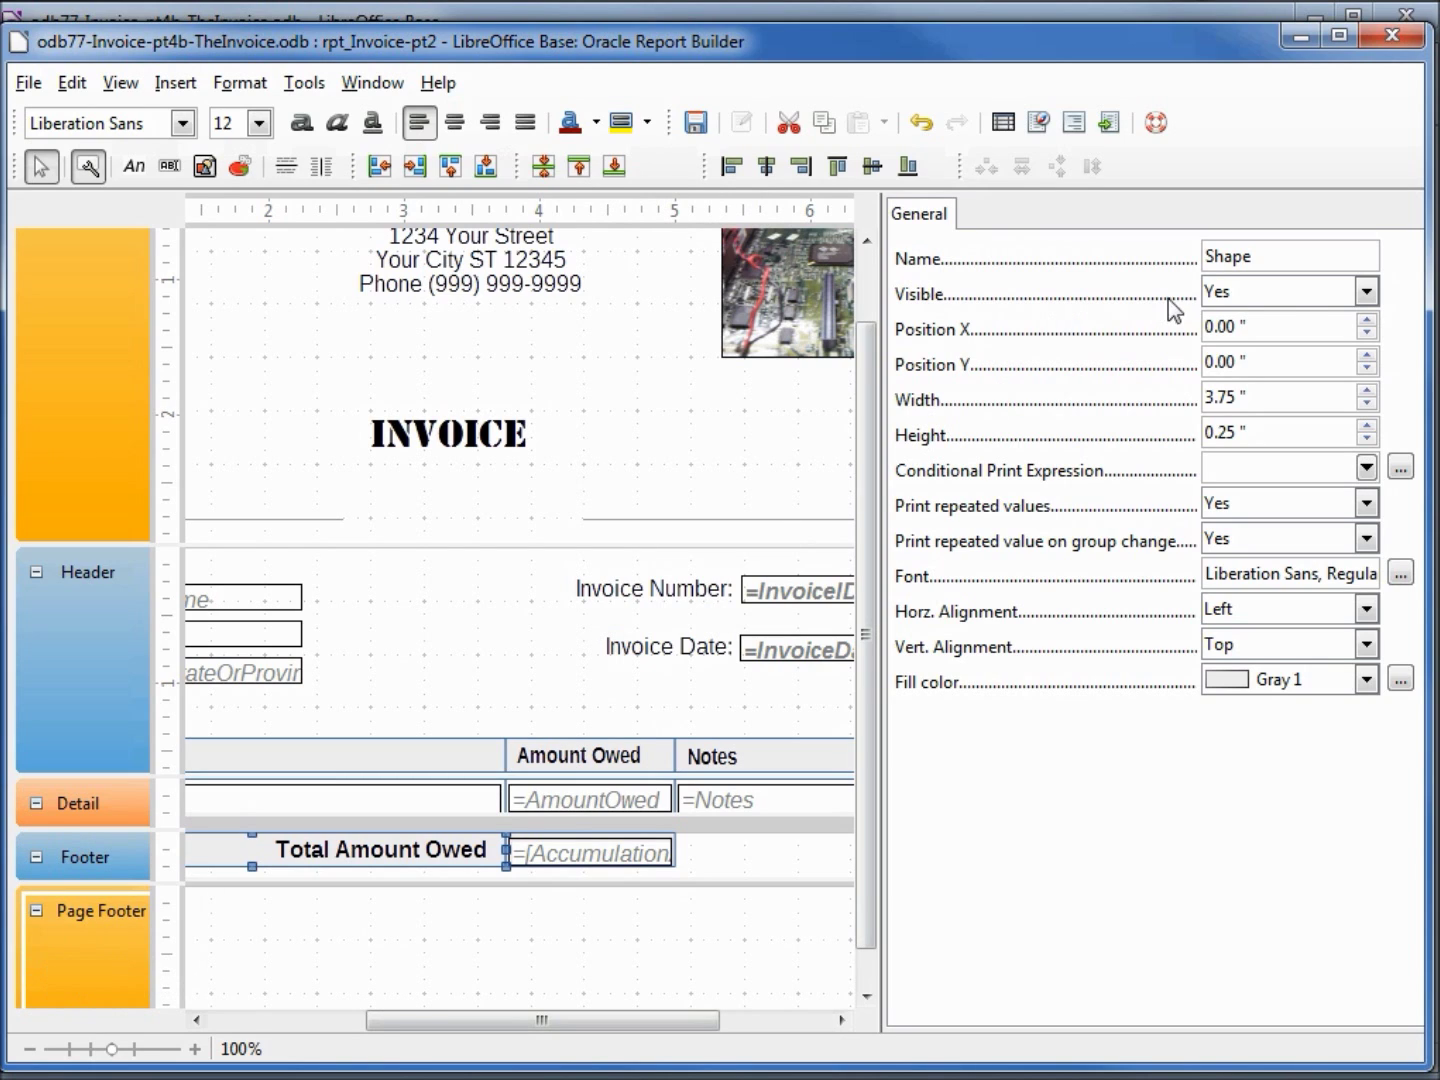
pyautogui.click(1366, 292)
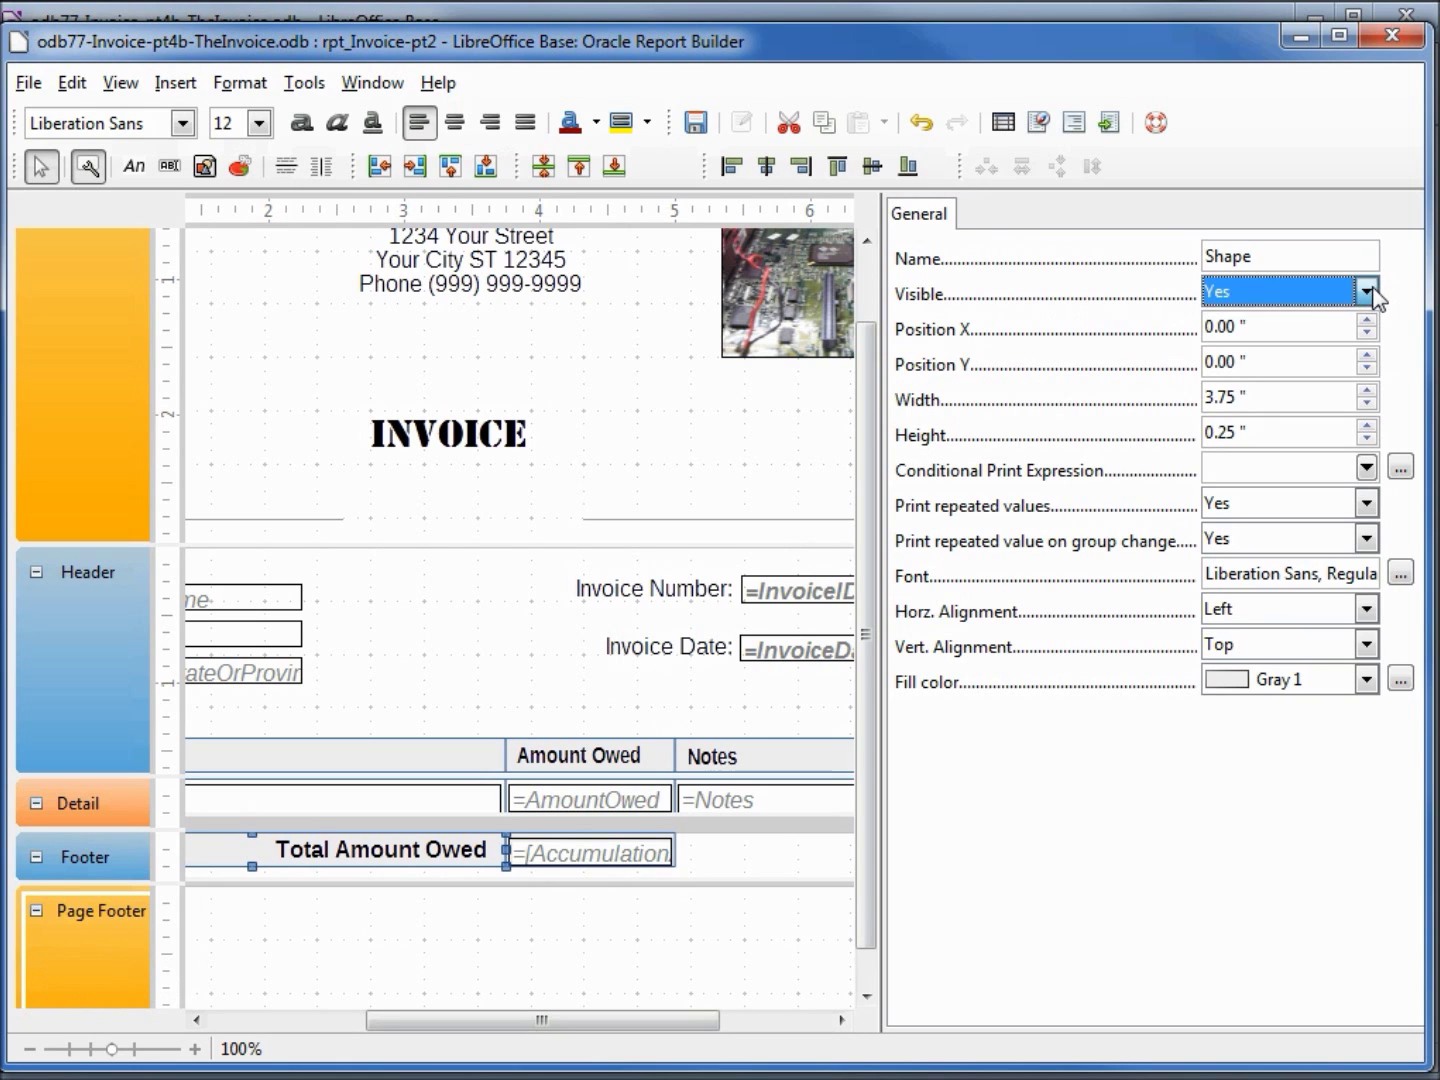
pyautogui.click(1316, 320)
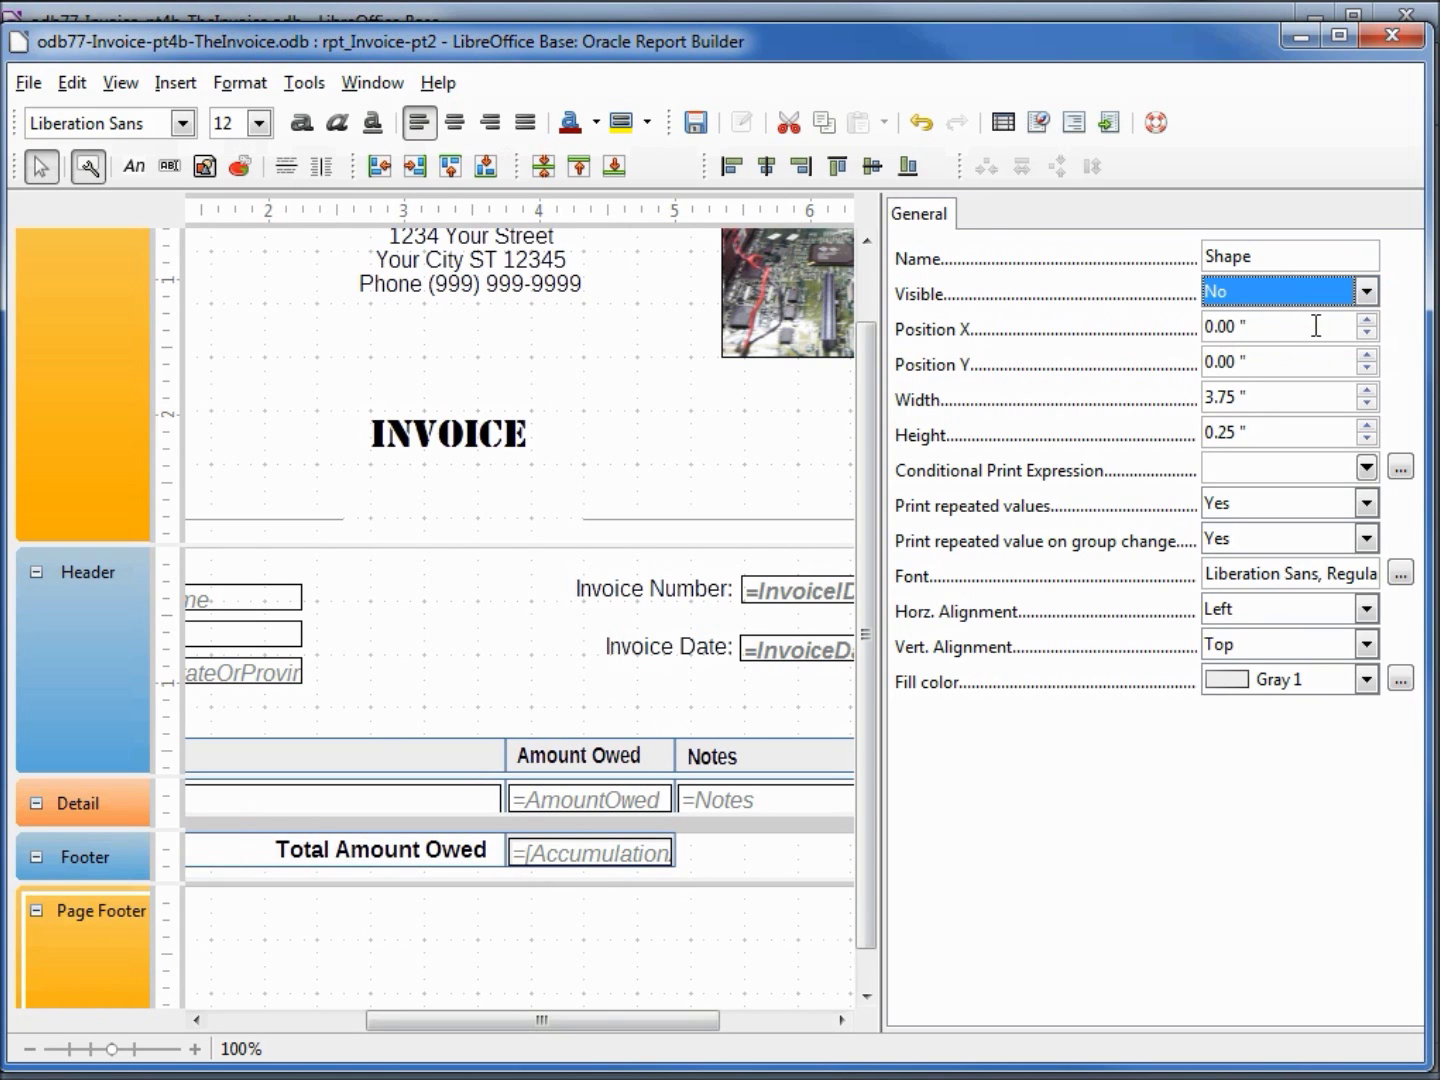
pyautogui.moveTo(598, 1021); pyautogui.dragTo(356, 1022)
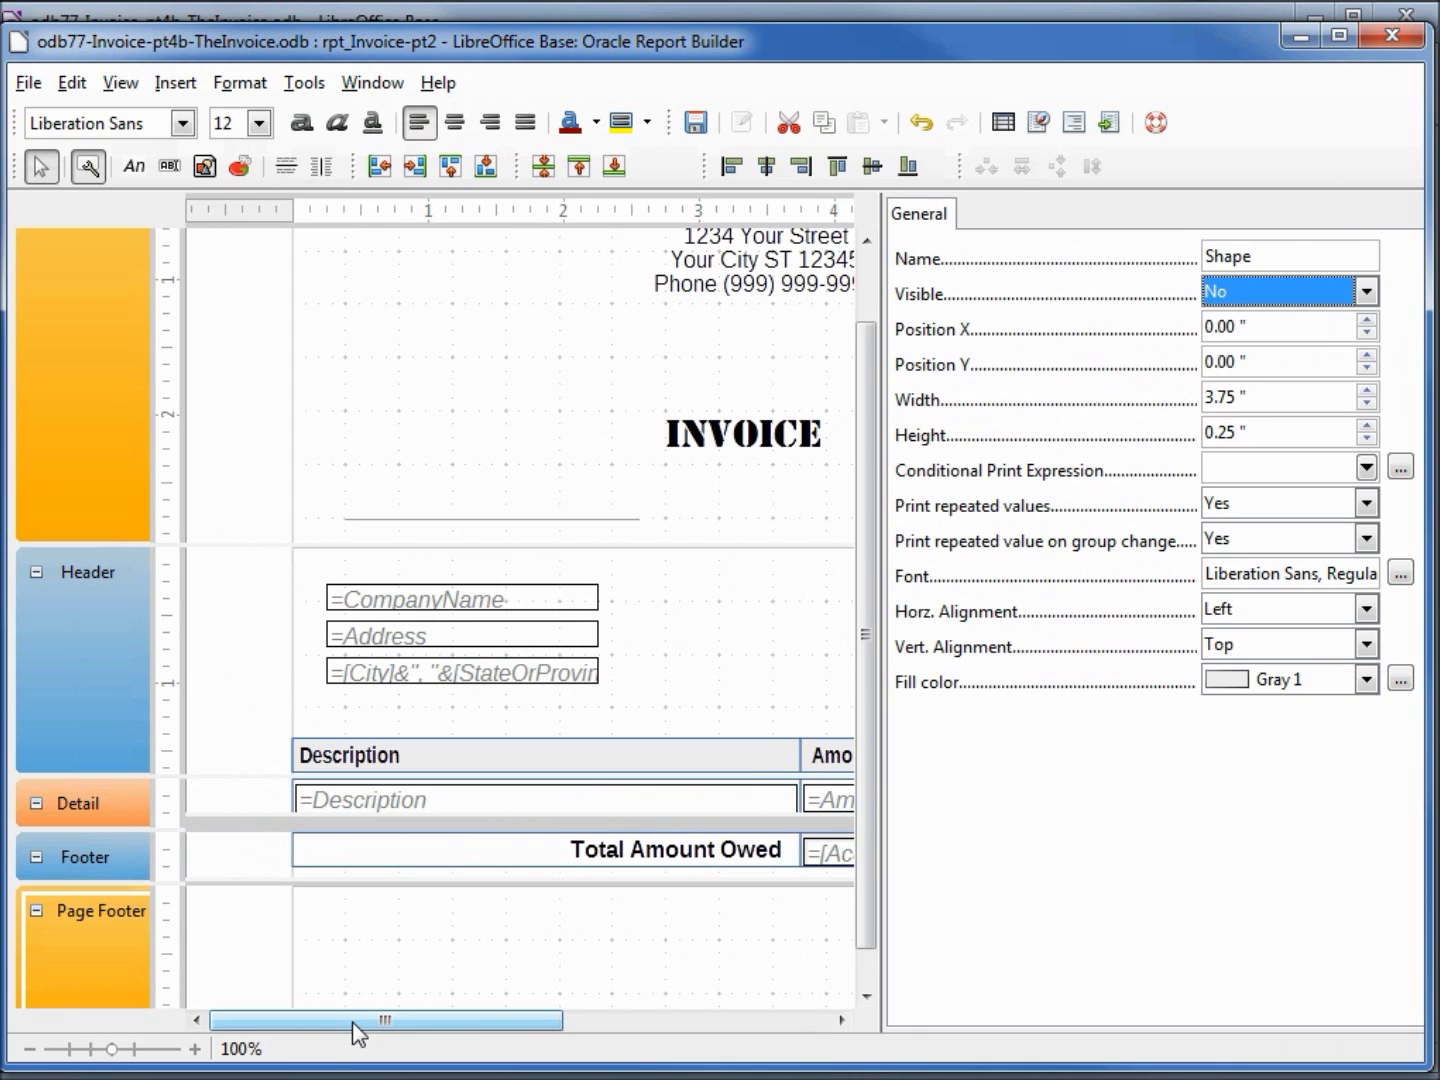
# Step: Set the invoice group Header's Force New Page to Before Section
pyautogui.click(74, 592)
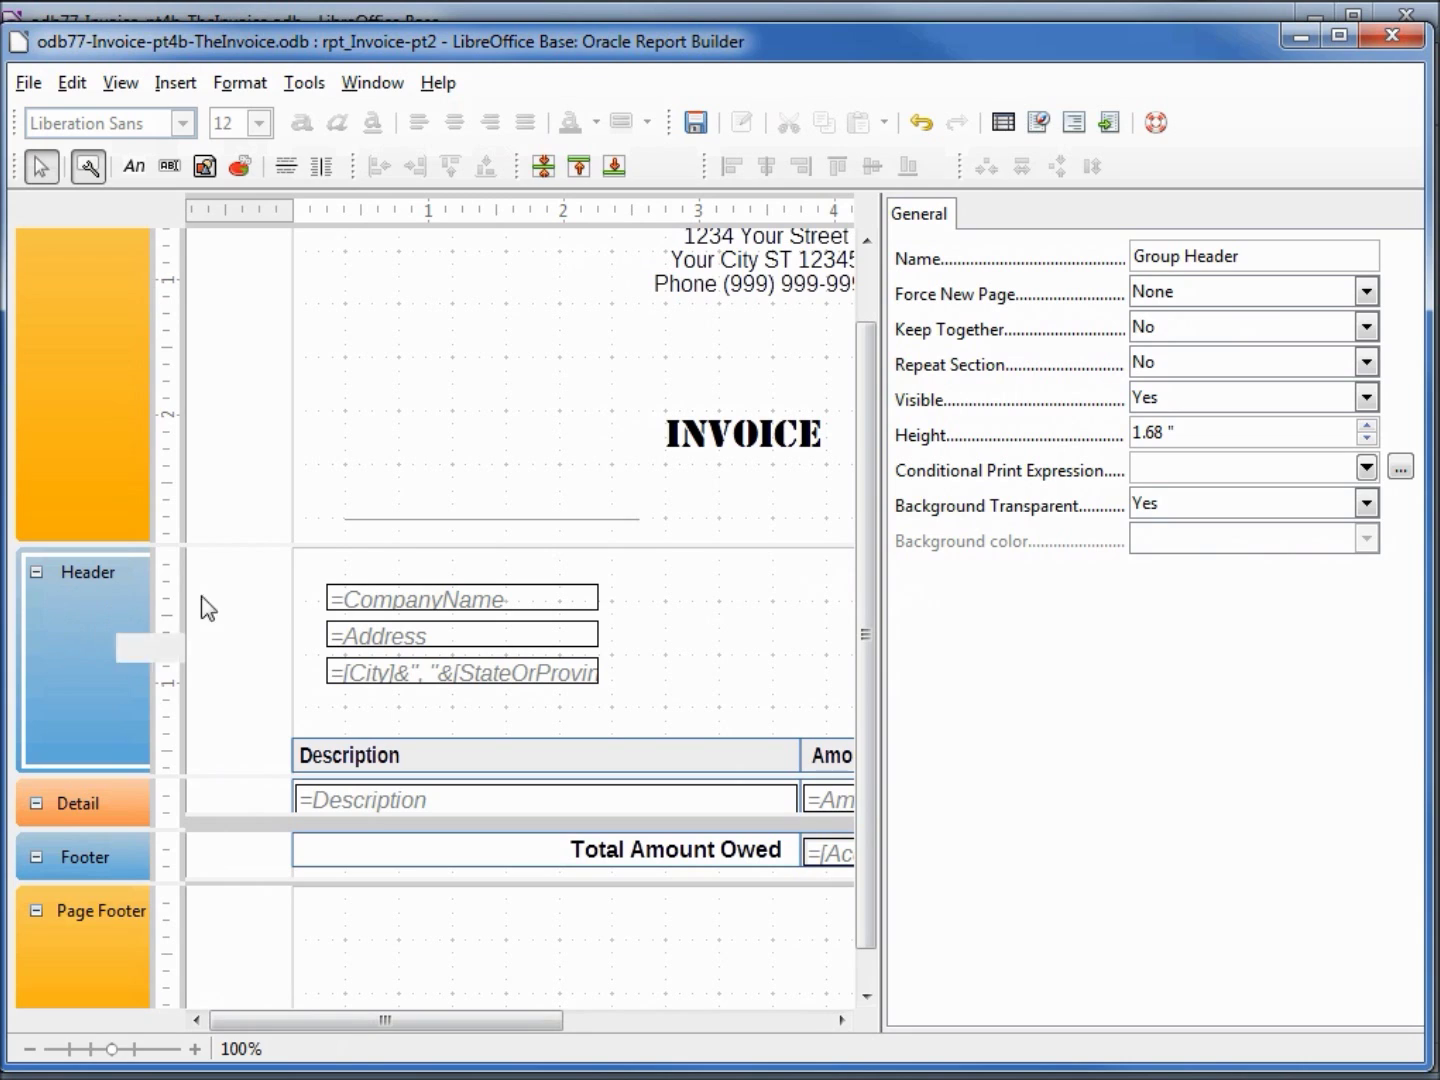
pyautogui.click(1368, 294)
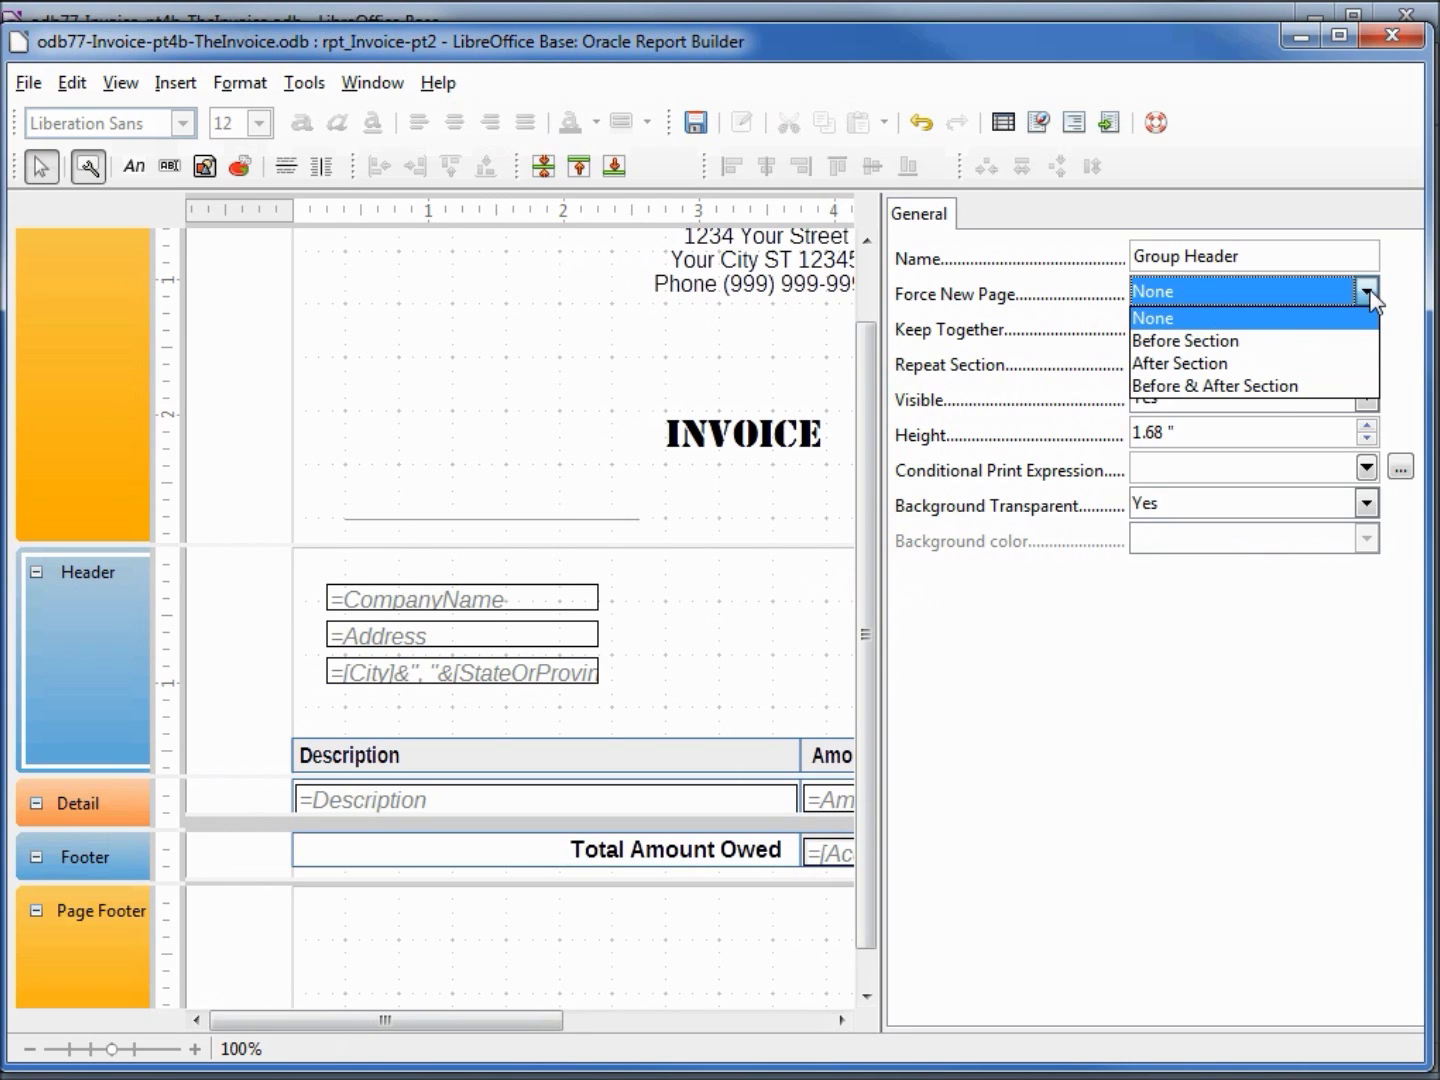
pyautogui.click(1291, 342)
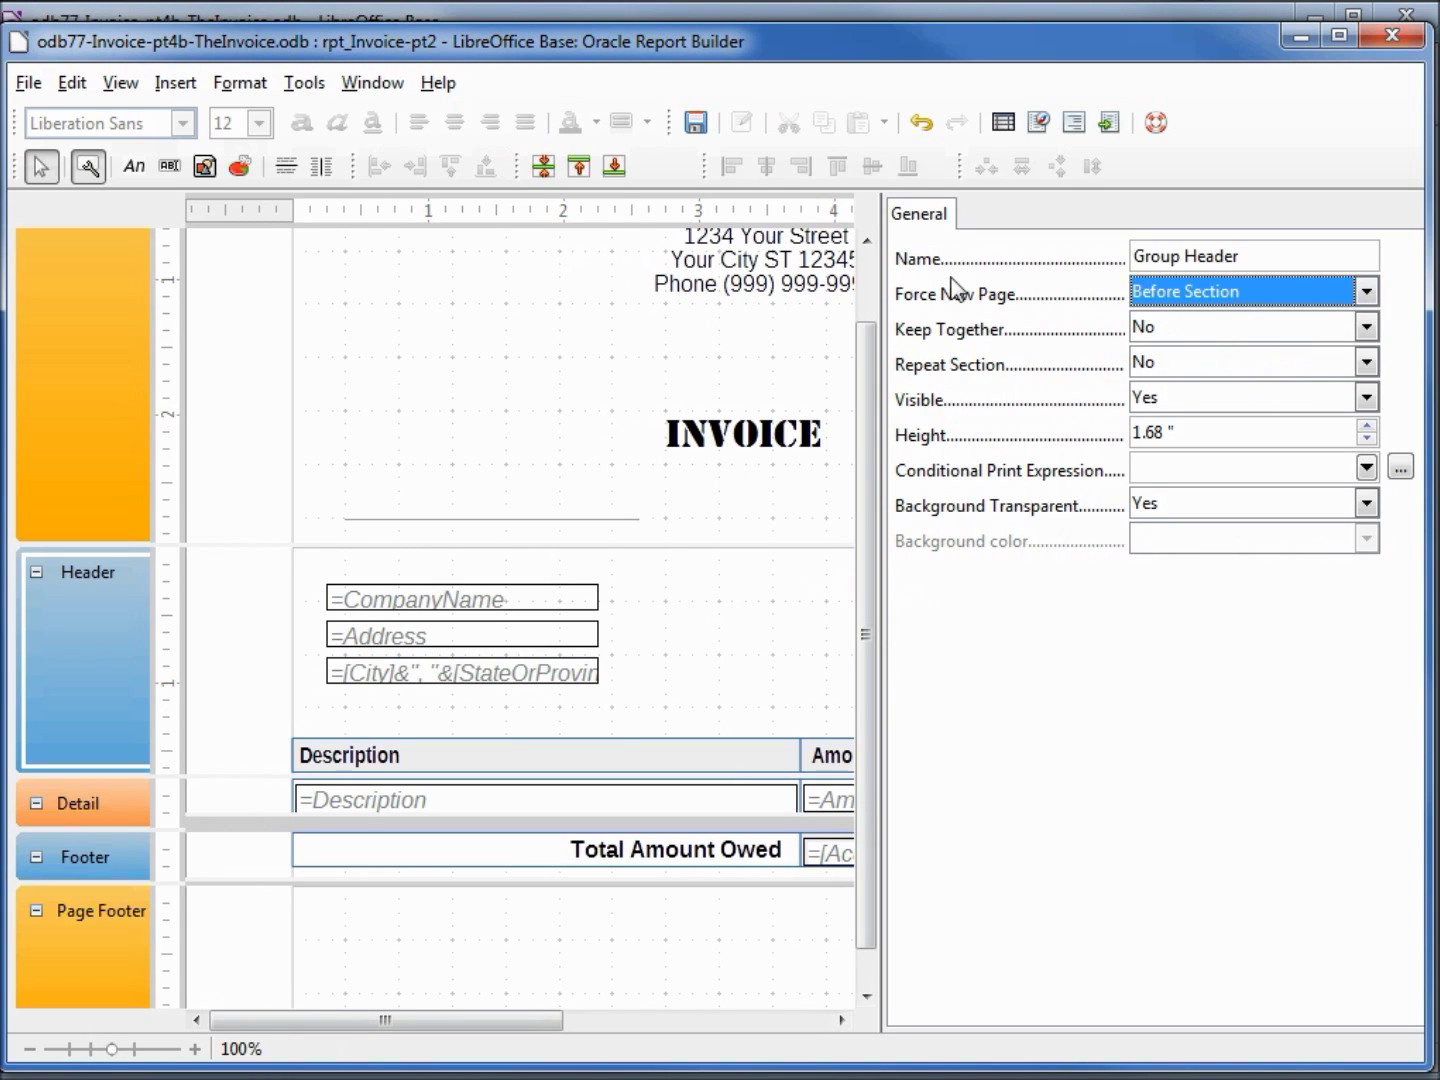
# Step: Save the report design, then bring the Base window forward and execute the report
pyautogui.click(697, 126)
pyautogui.moveTo(699, 48); pyautogui.dragTo(688, 214)
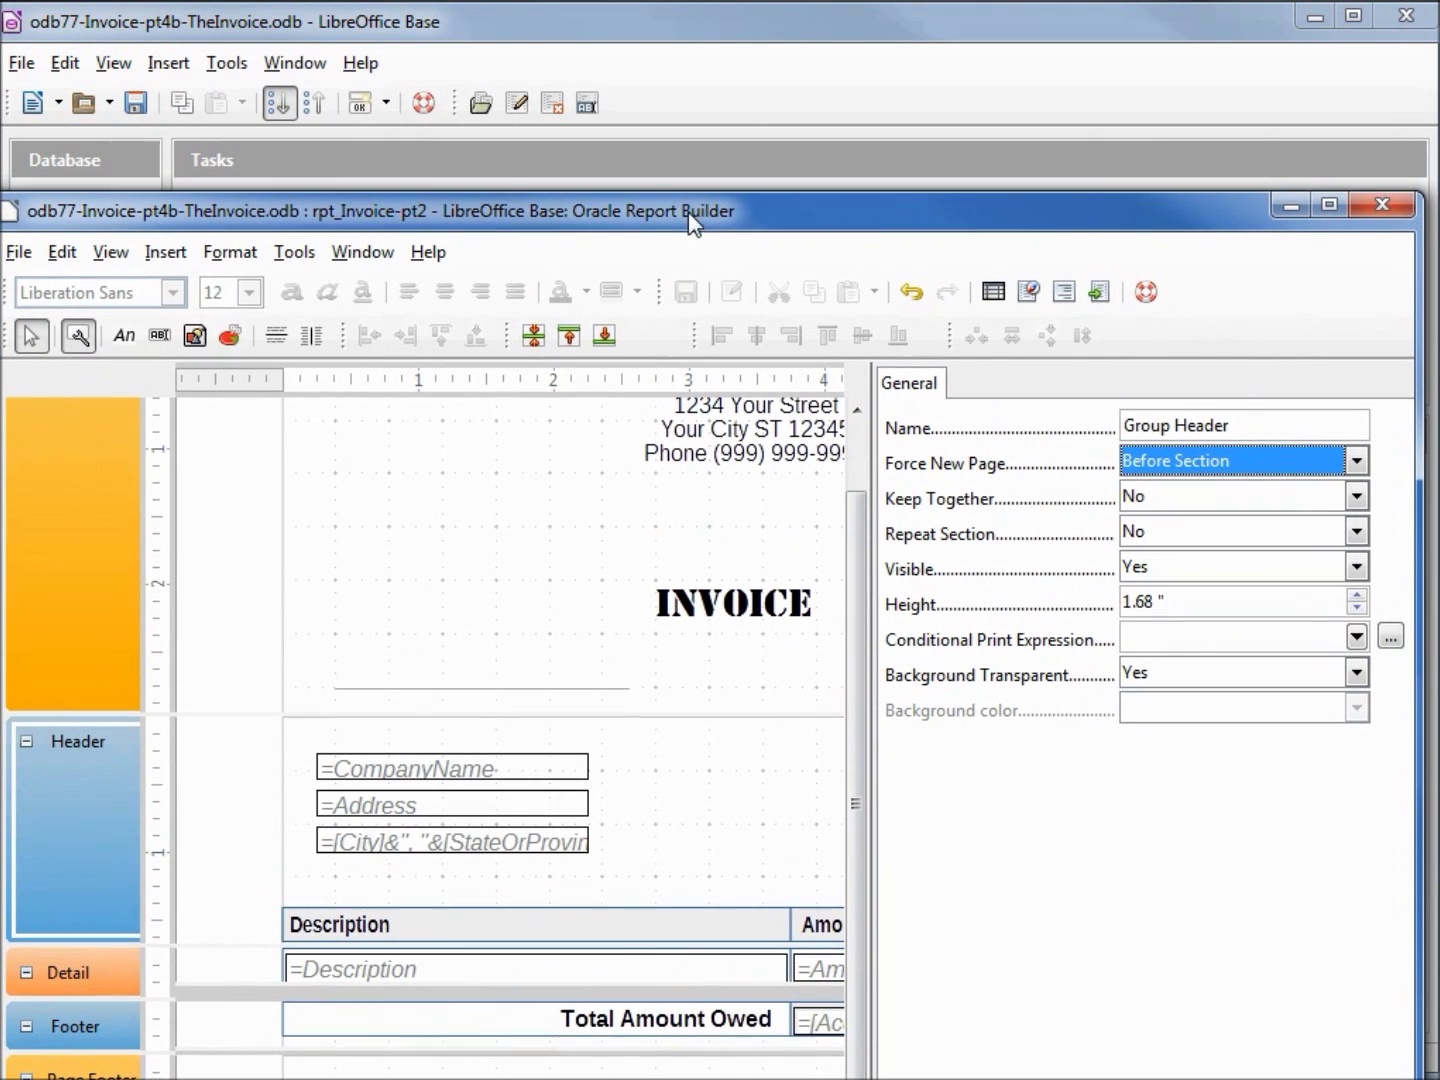
pyautogui.click(128, 104)
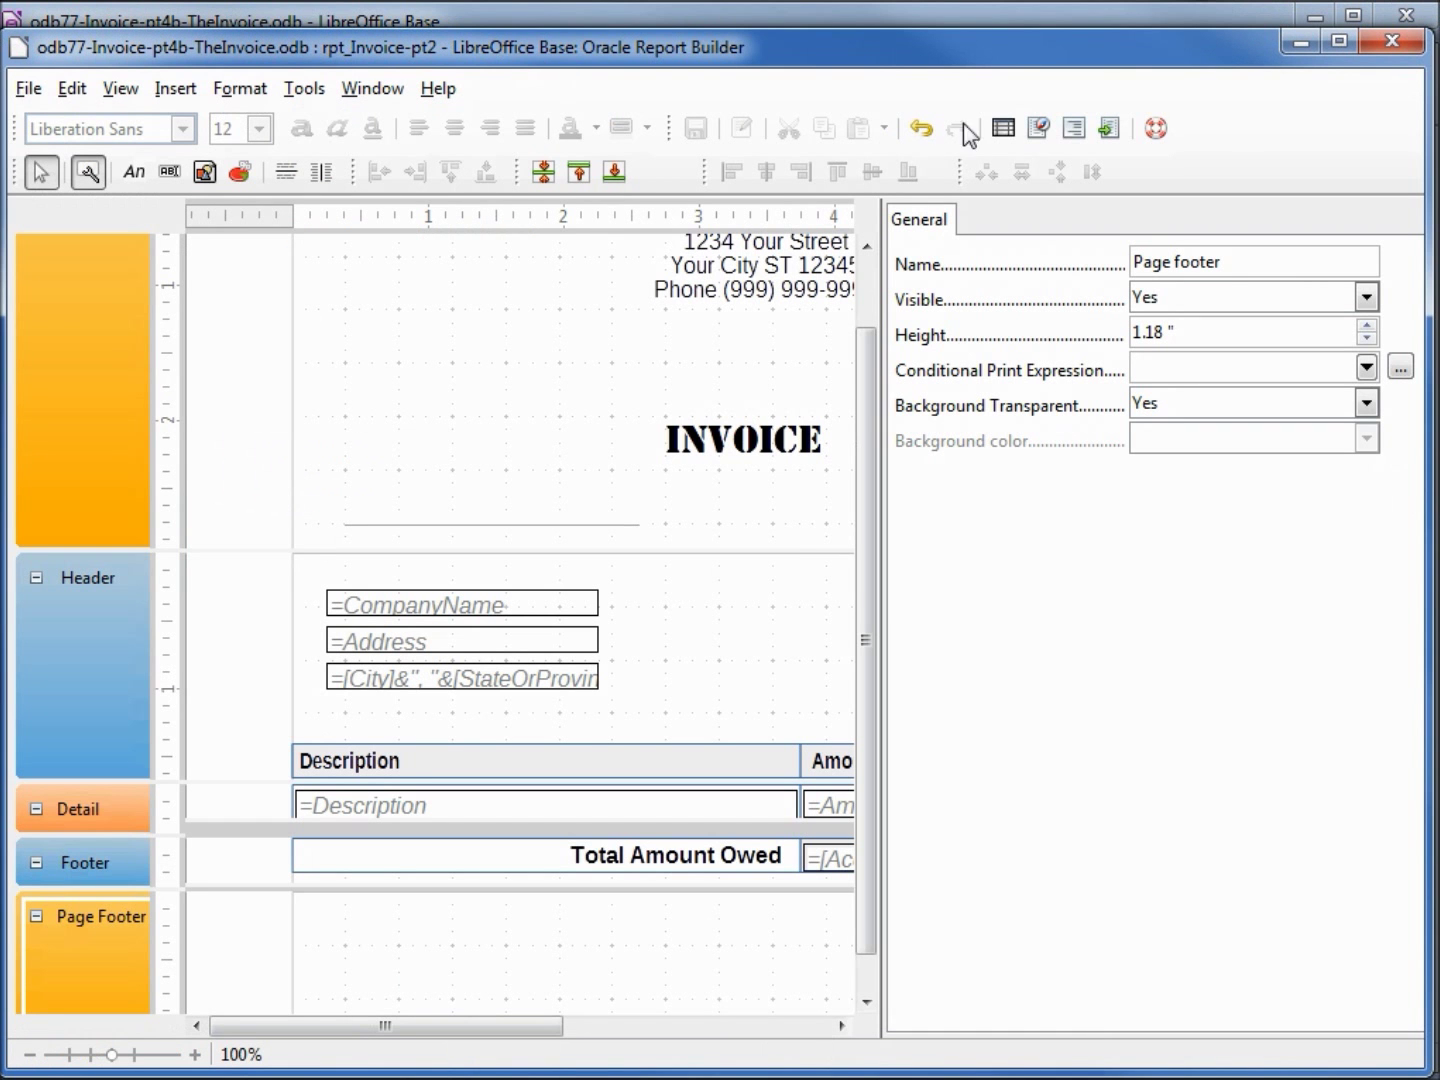
pyautogui.click(1110, 128)
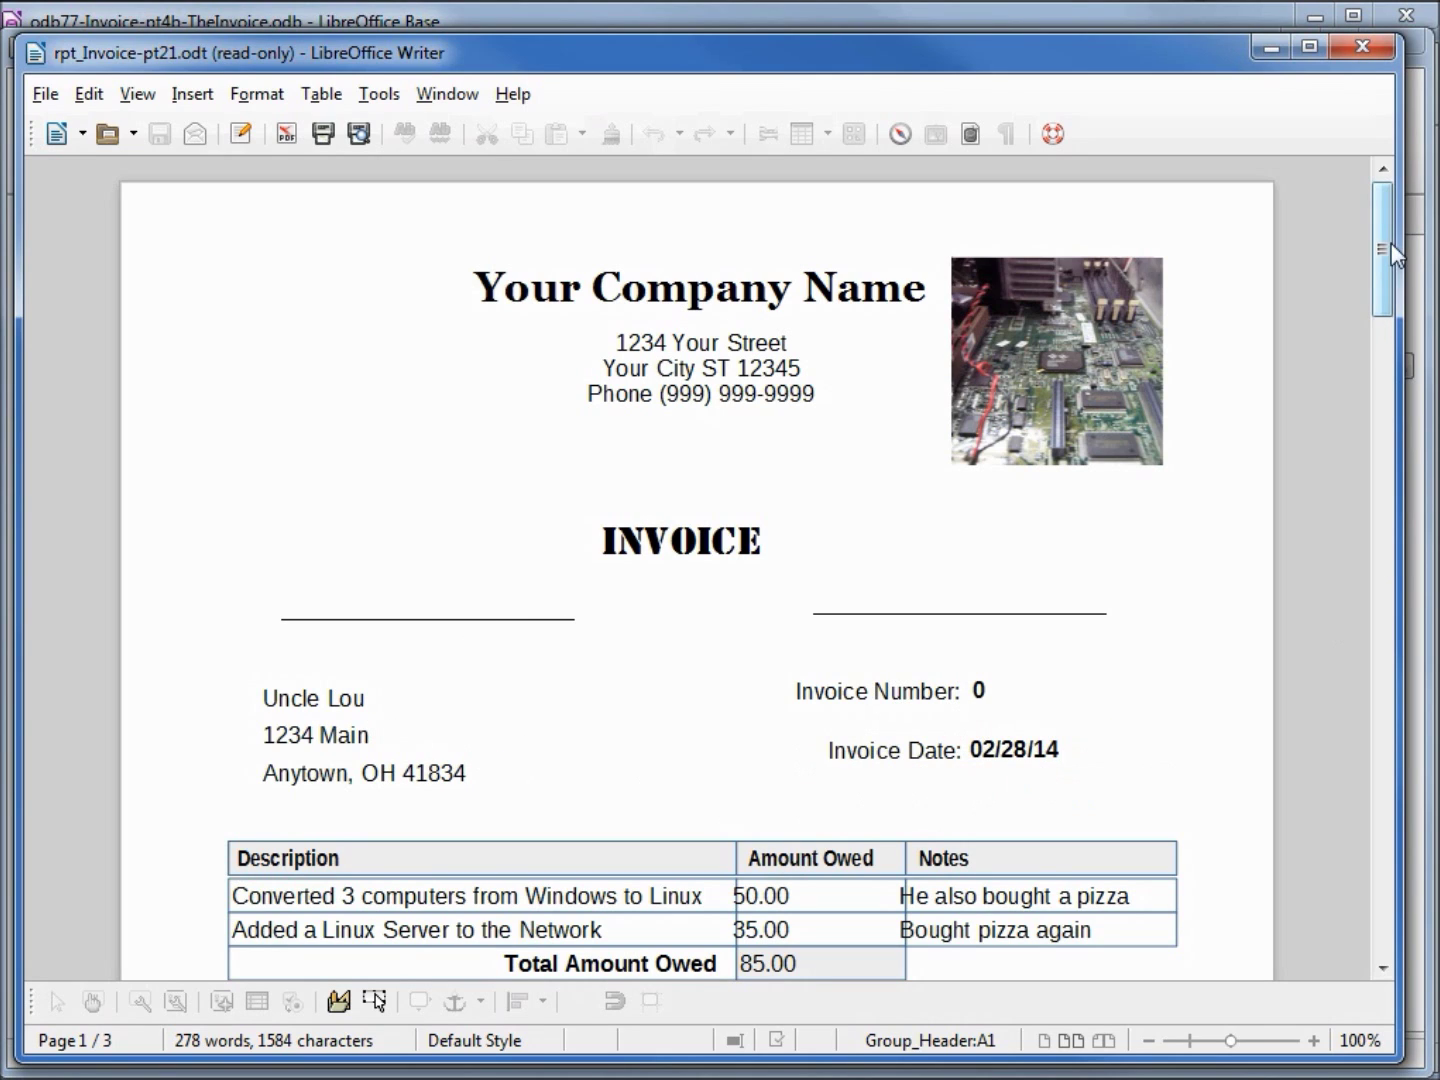
pyautogui.moveTo(1386, 256); pyautogui.dragTo(1404, 332)
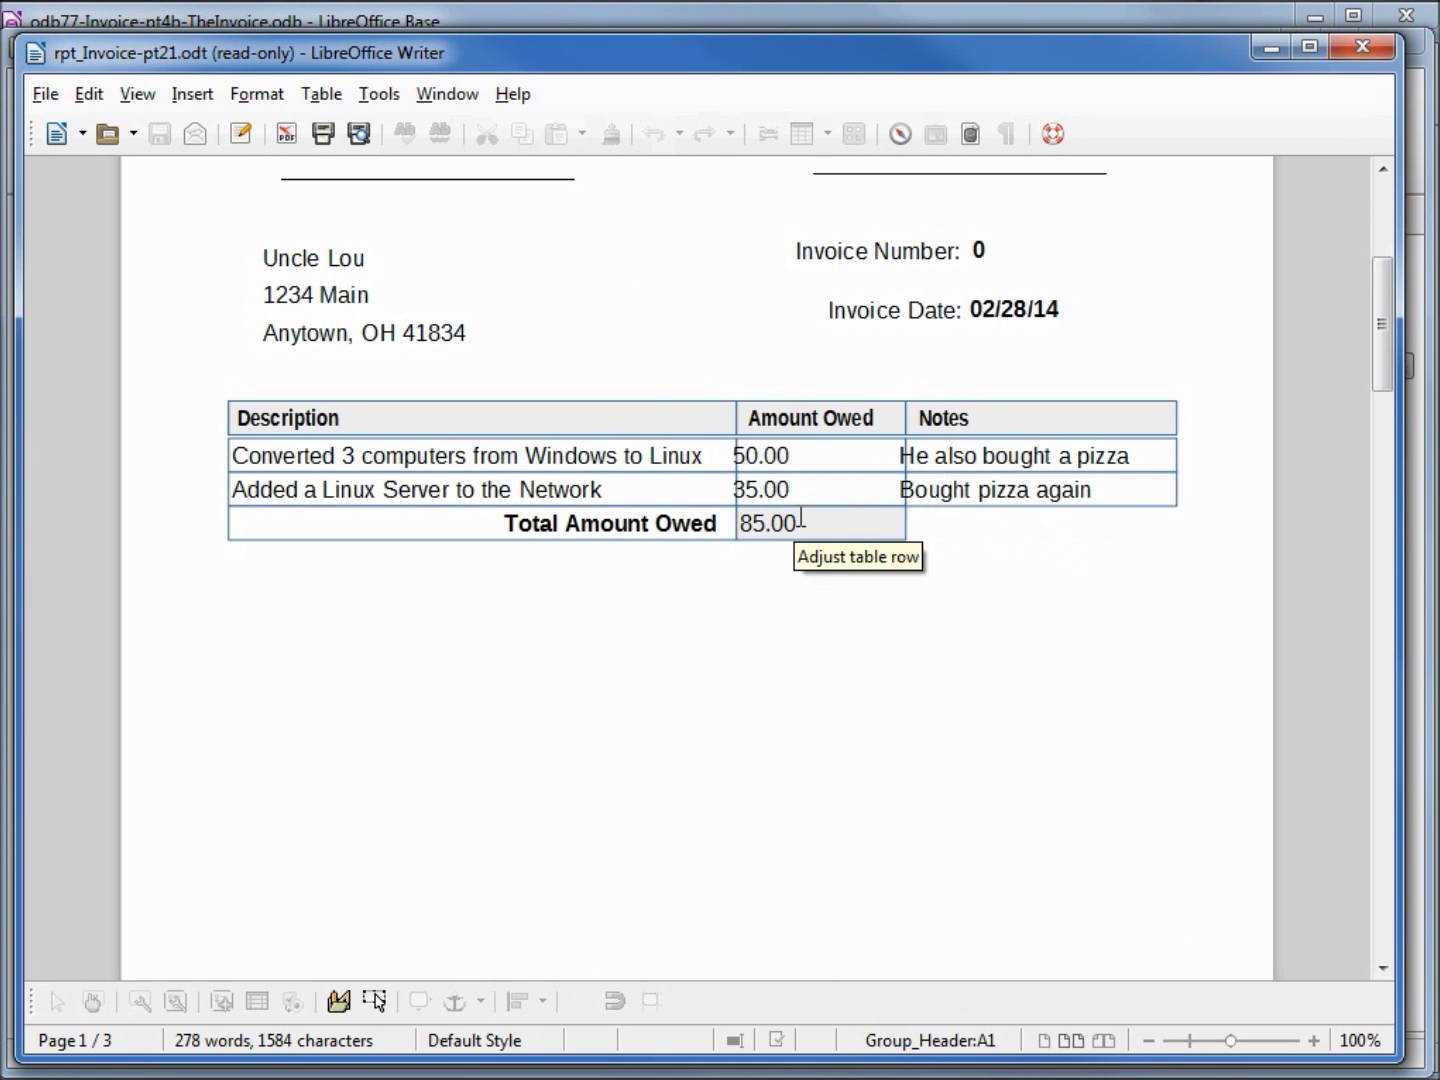
# Step: Close the generated Writer invoice after reviewing its 85.00 total
pyautogui.click(1364, 47)
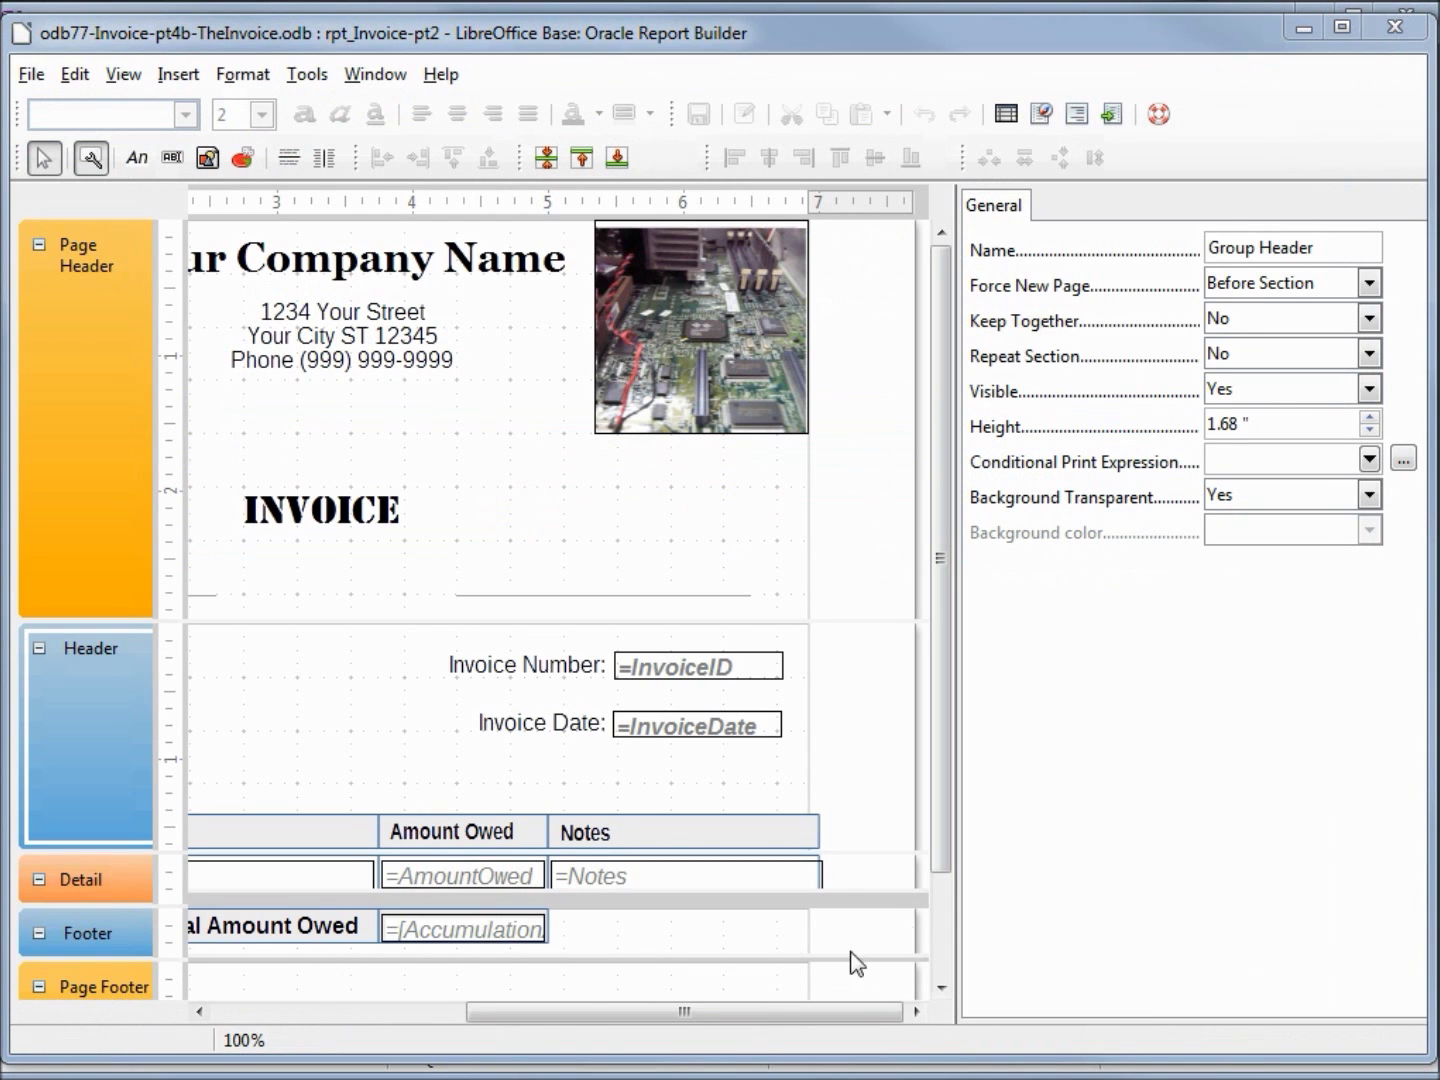
# Step: Format the AmountOwed and Accumulation total fields as right-aligned US dollar currency
pyautogui.click(484, 874)
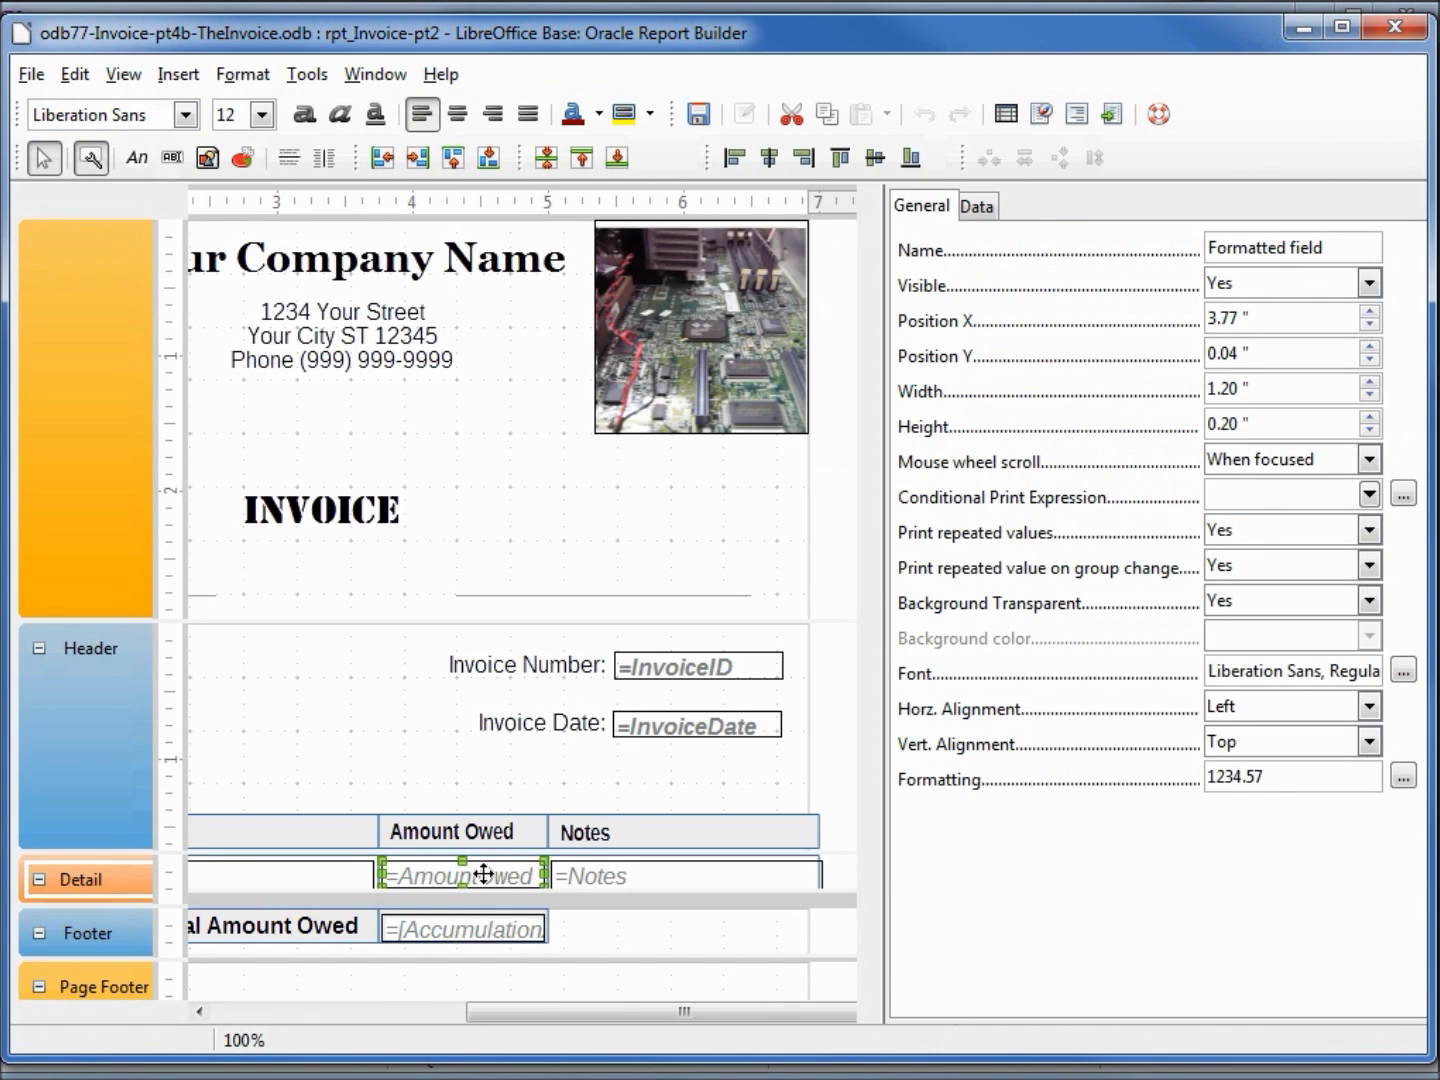
pyautogui.keyDown('shift'); pyautogui.click(469, 934); pyautogui.keyUp('shift')
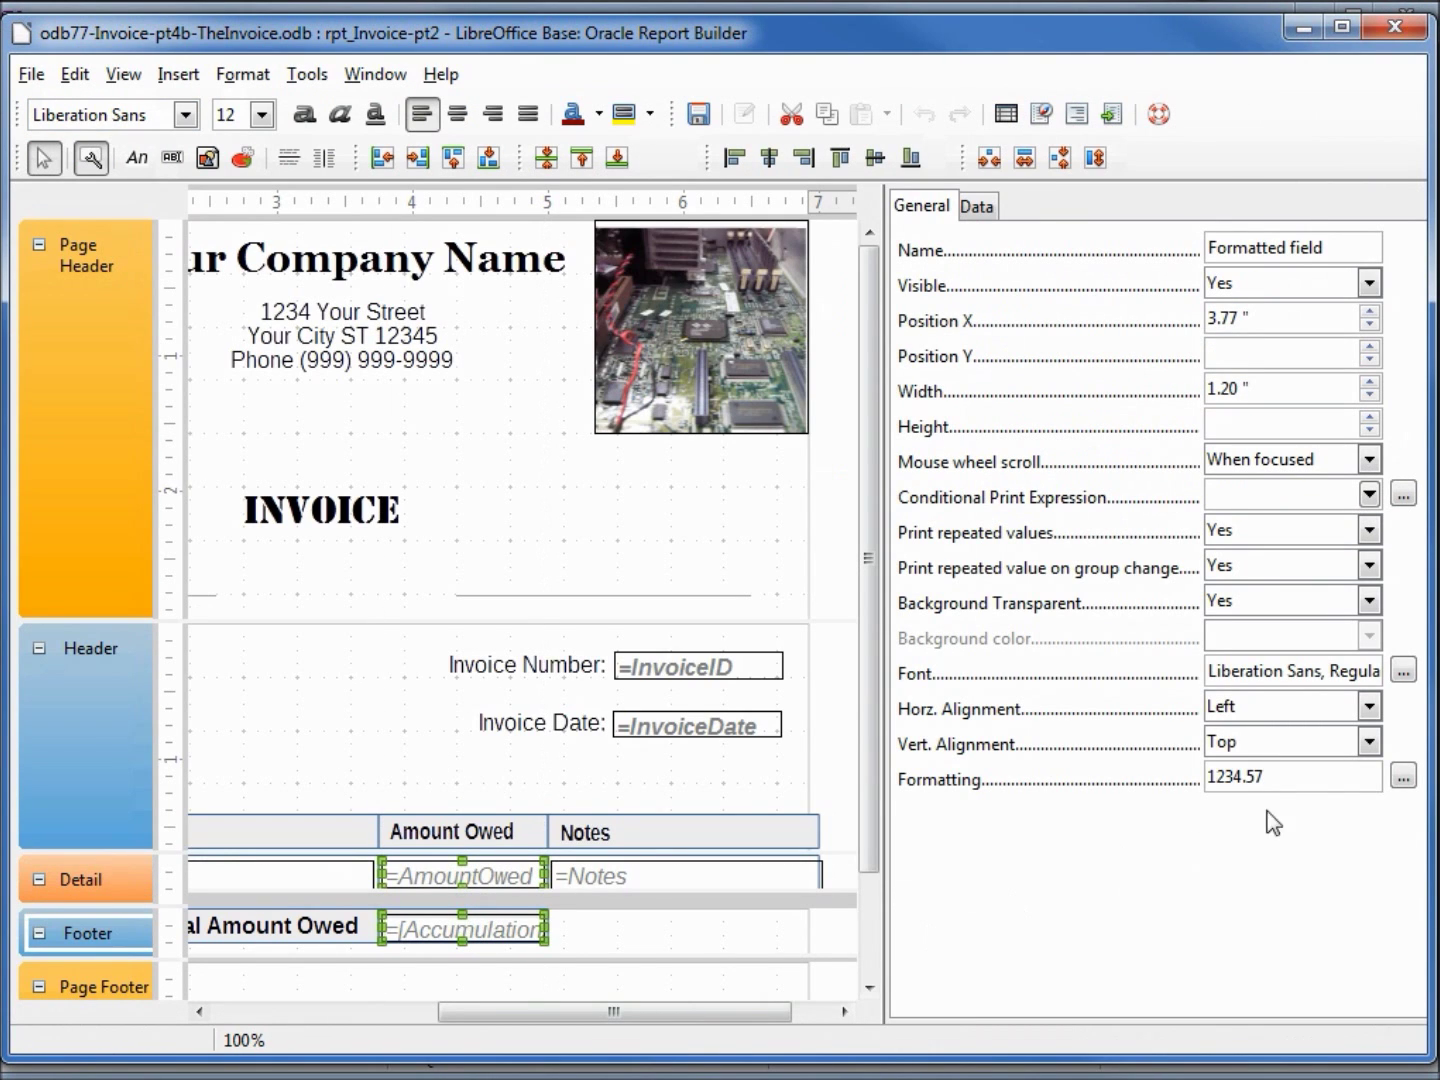
pyautogui.click(1403, 777)
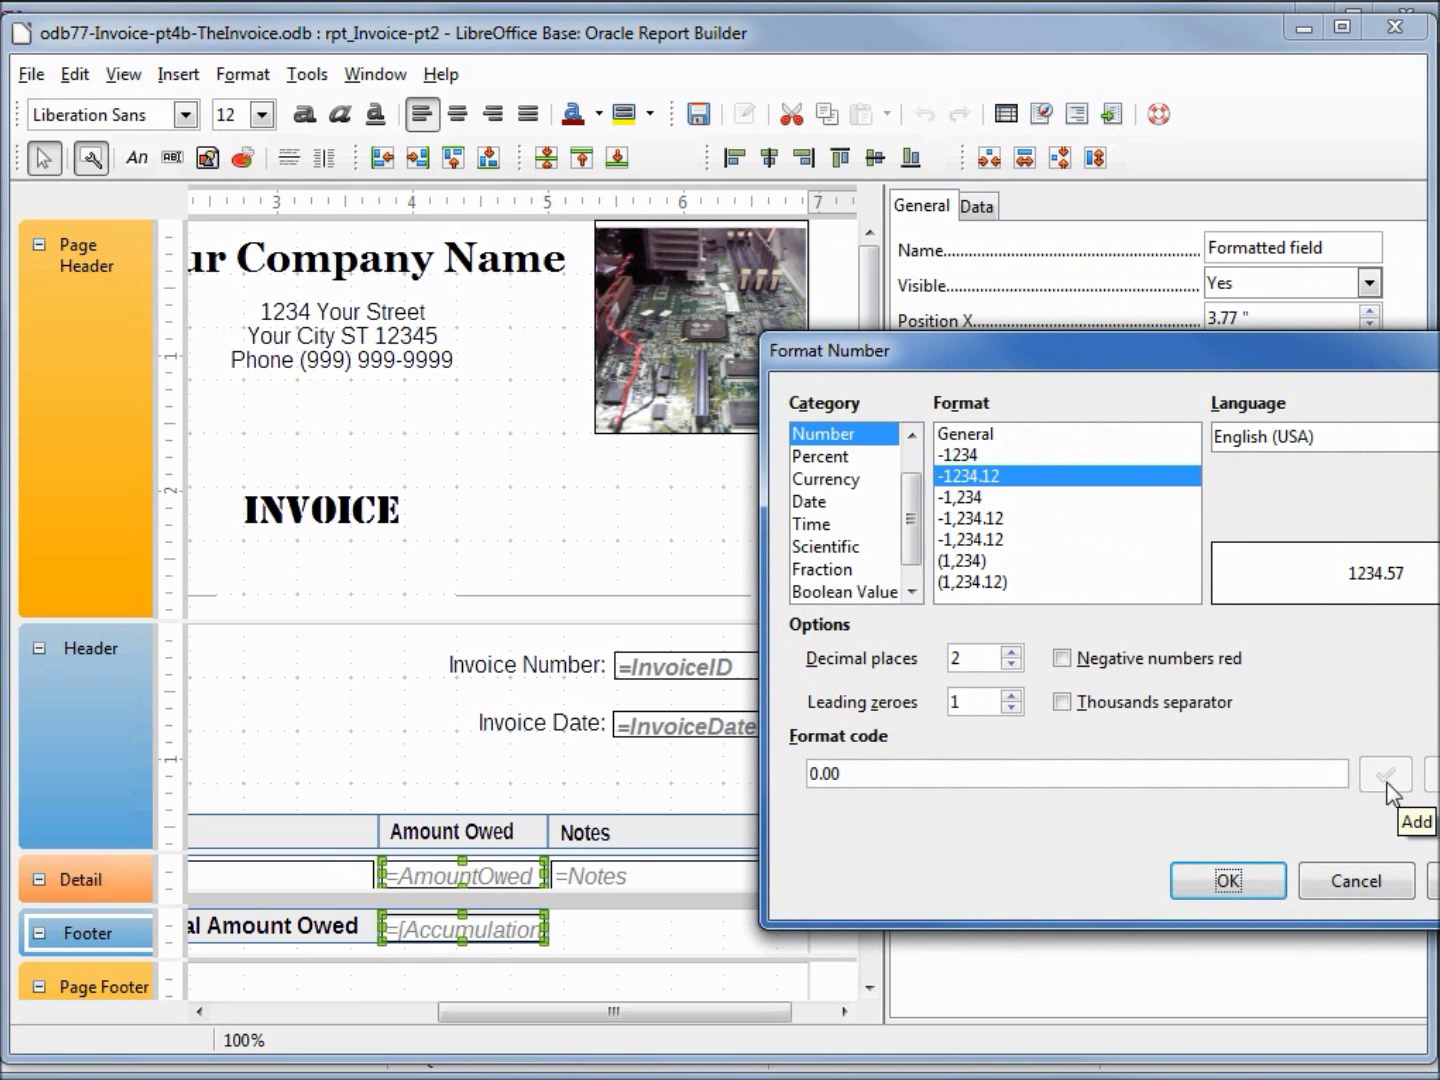
pyautogui.click(819, 478)
pyautogui.click(1203, 878)
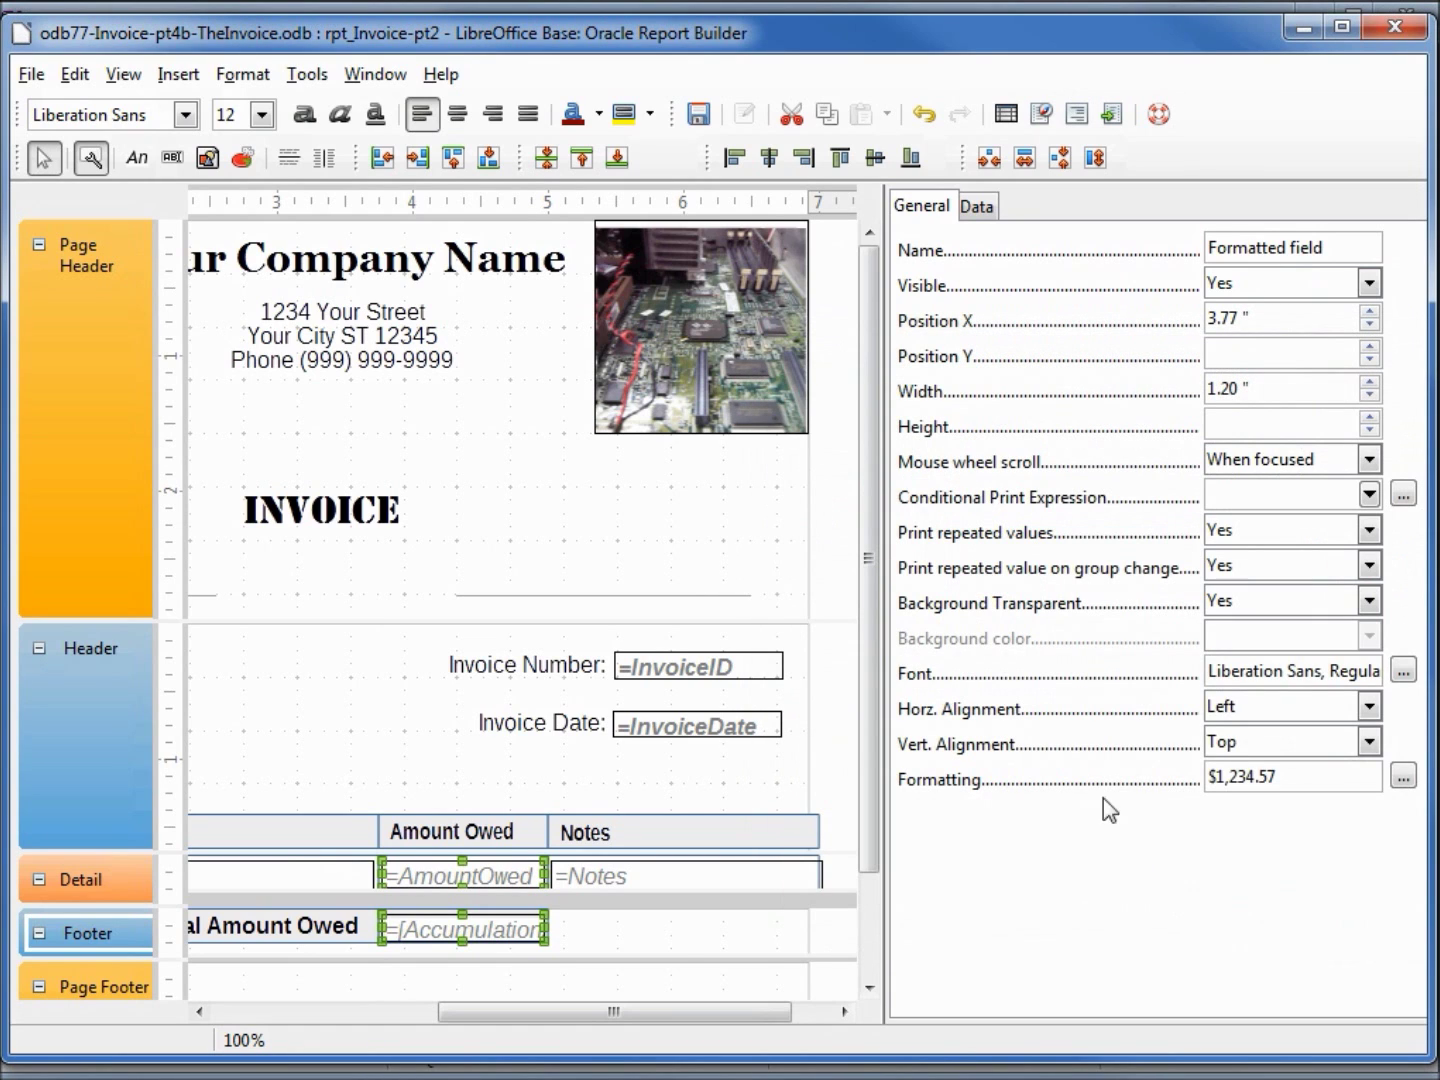
pyautogui.click(1368, 707)
pyautogui.click(1282, 756)
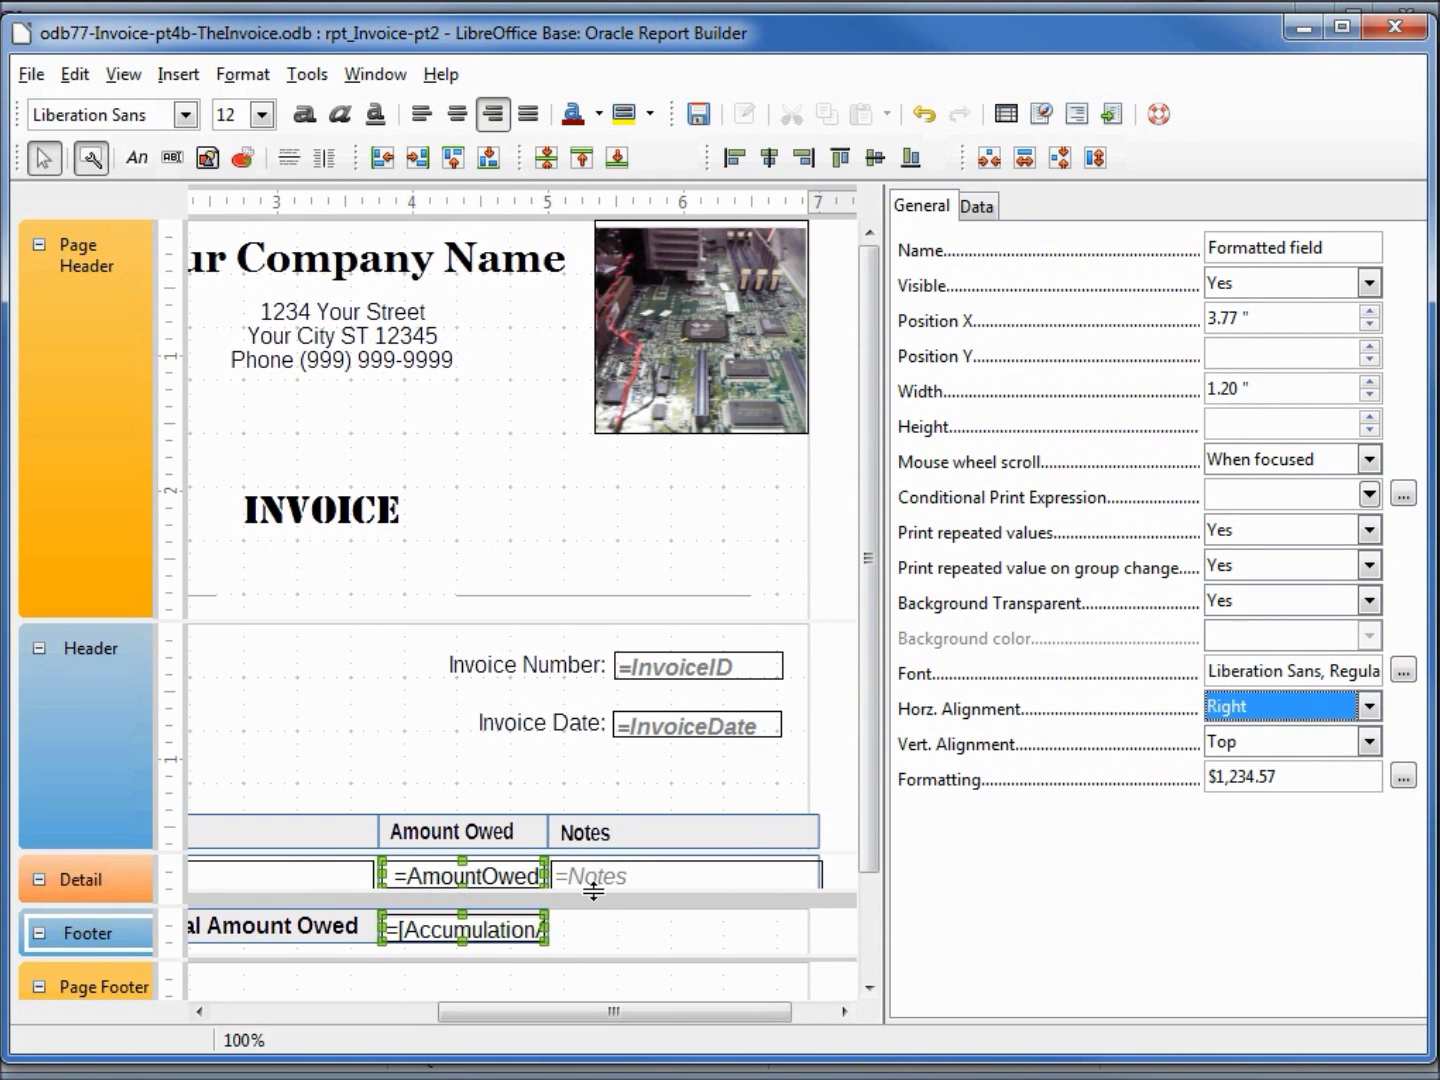
pyautogui.click(632, 942)
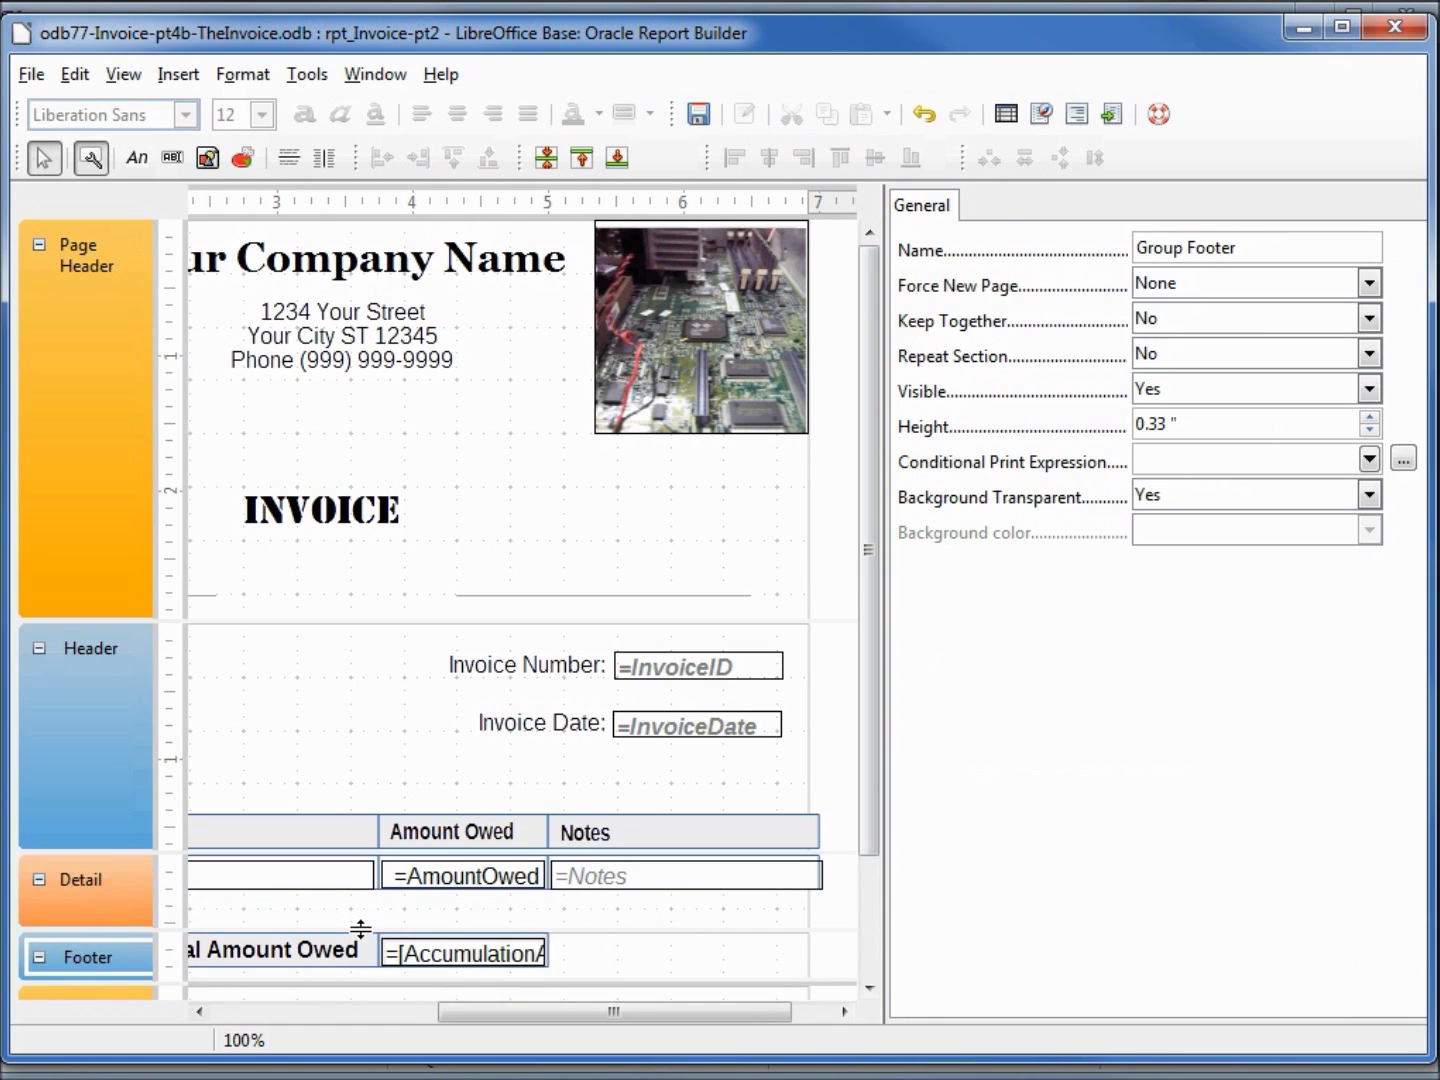
# Step: Enlarge the Detail section and reposition the Notes field, narrowing it to width 1.90"
pyautogui.moveTo(369, 892); pyautogui.dragTo(365, 937)
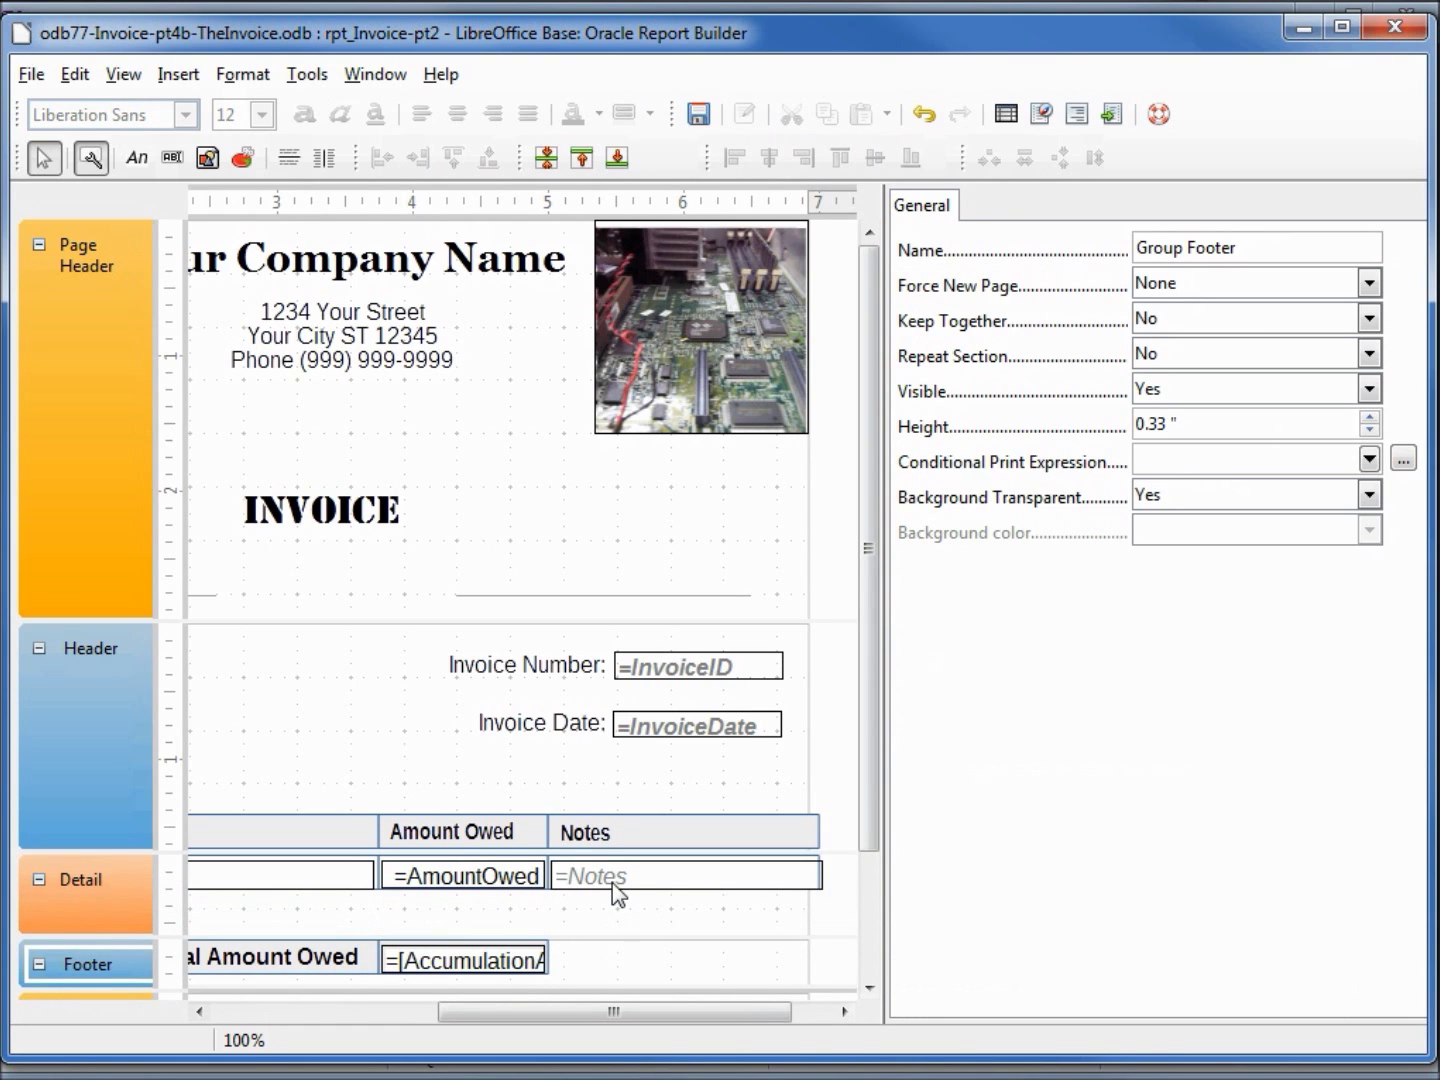
pyautogui.click(612, 880)
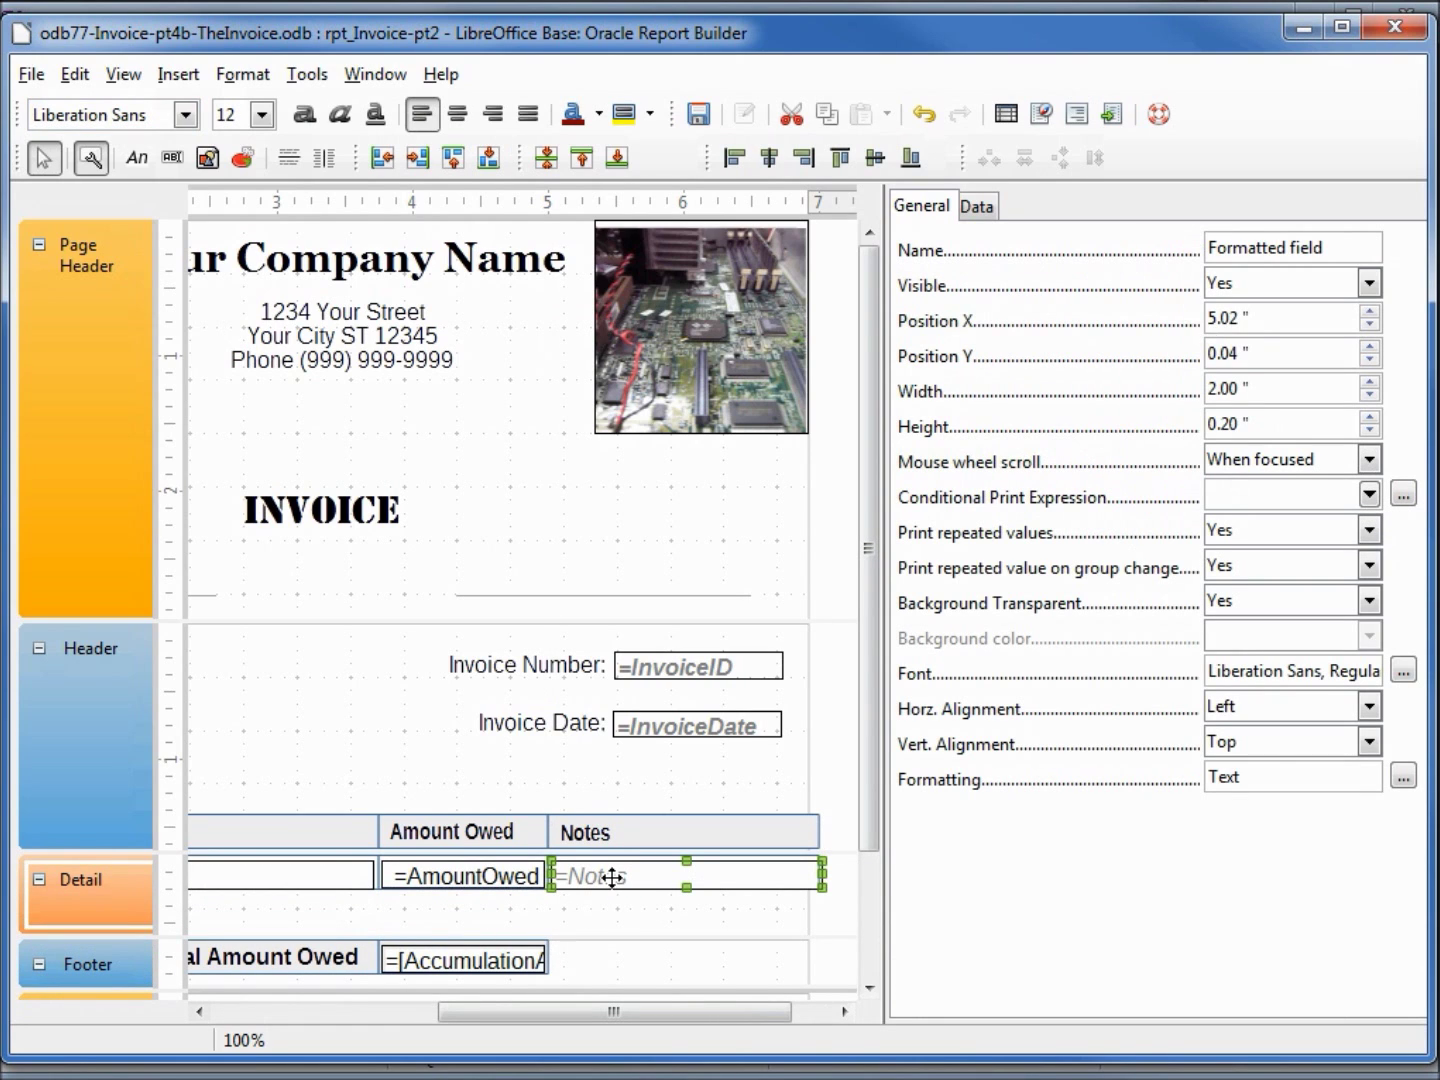
pyautogui.moveTo(612, 878); pyautogui.dragTo(598, 914)
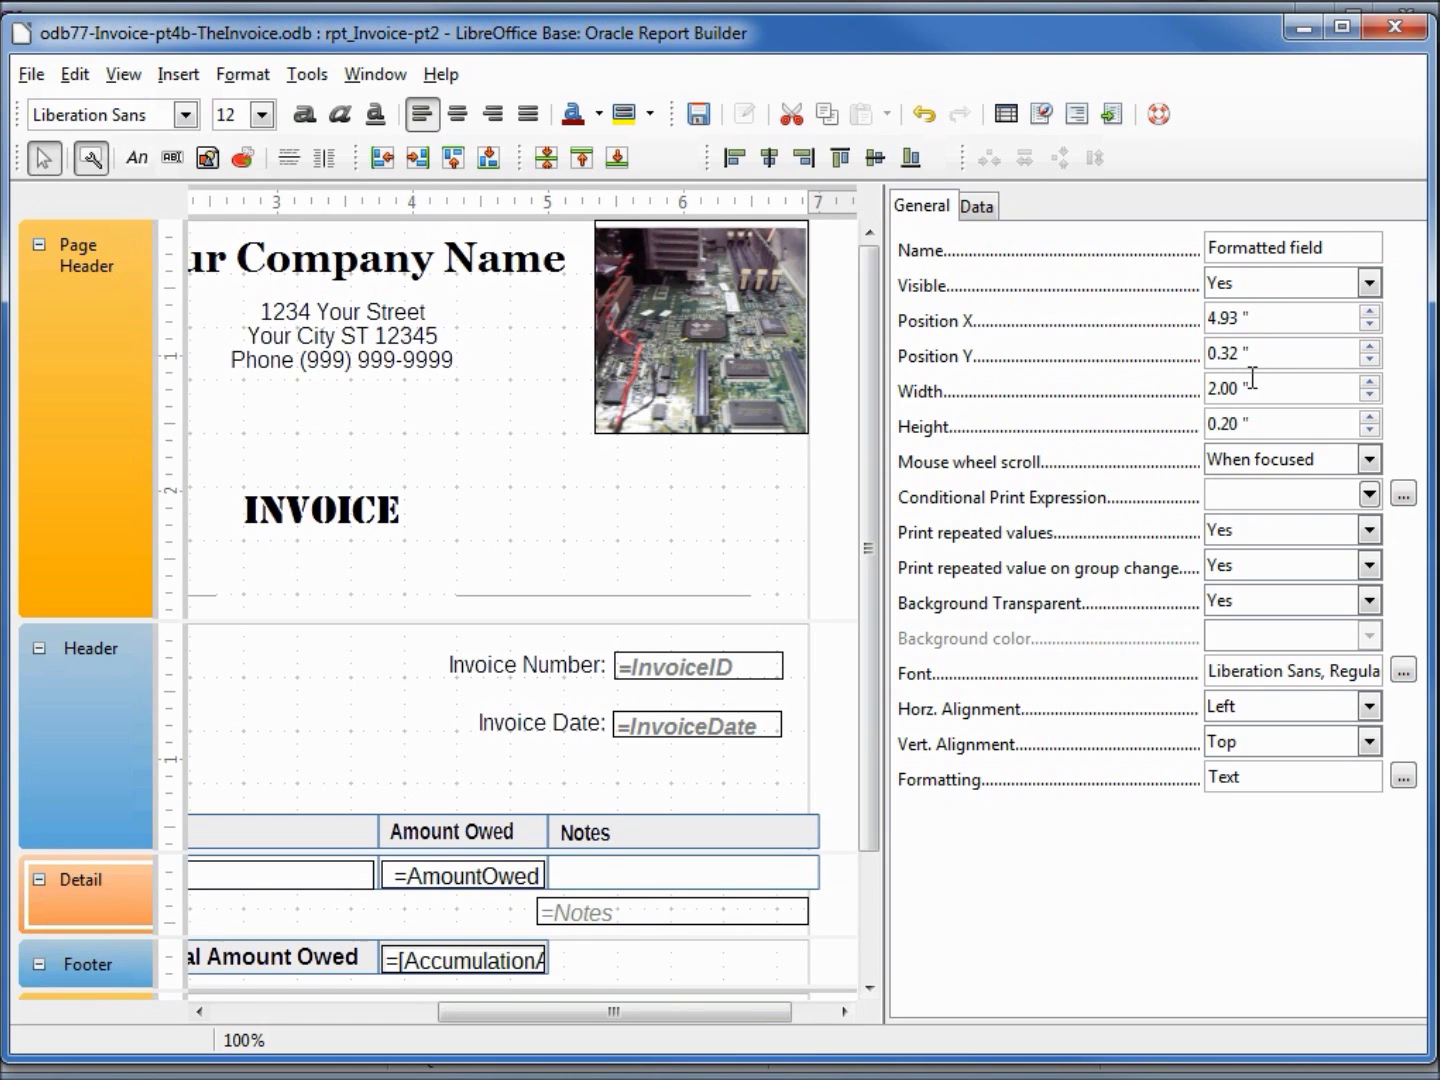
pyautogui.moveTo(1251, 388); pyautogui.dragTo(1166, 391)
pyautogui.write('1.90')
pyautogui.press('Return')
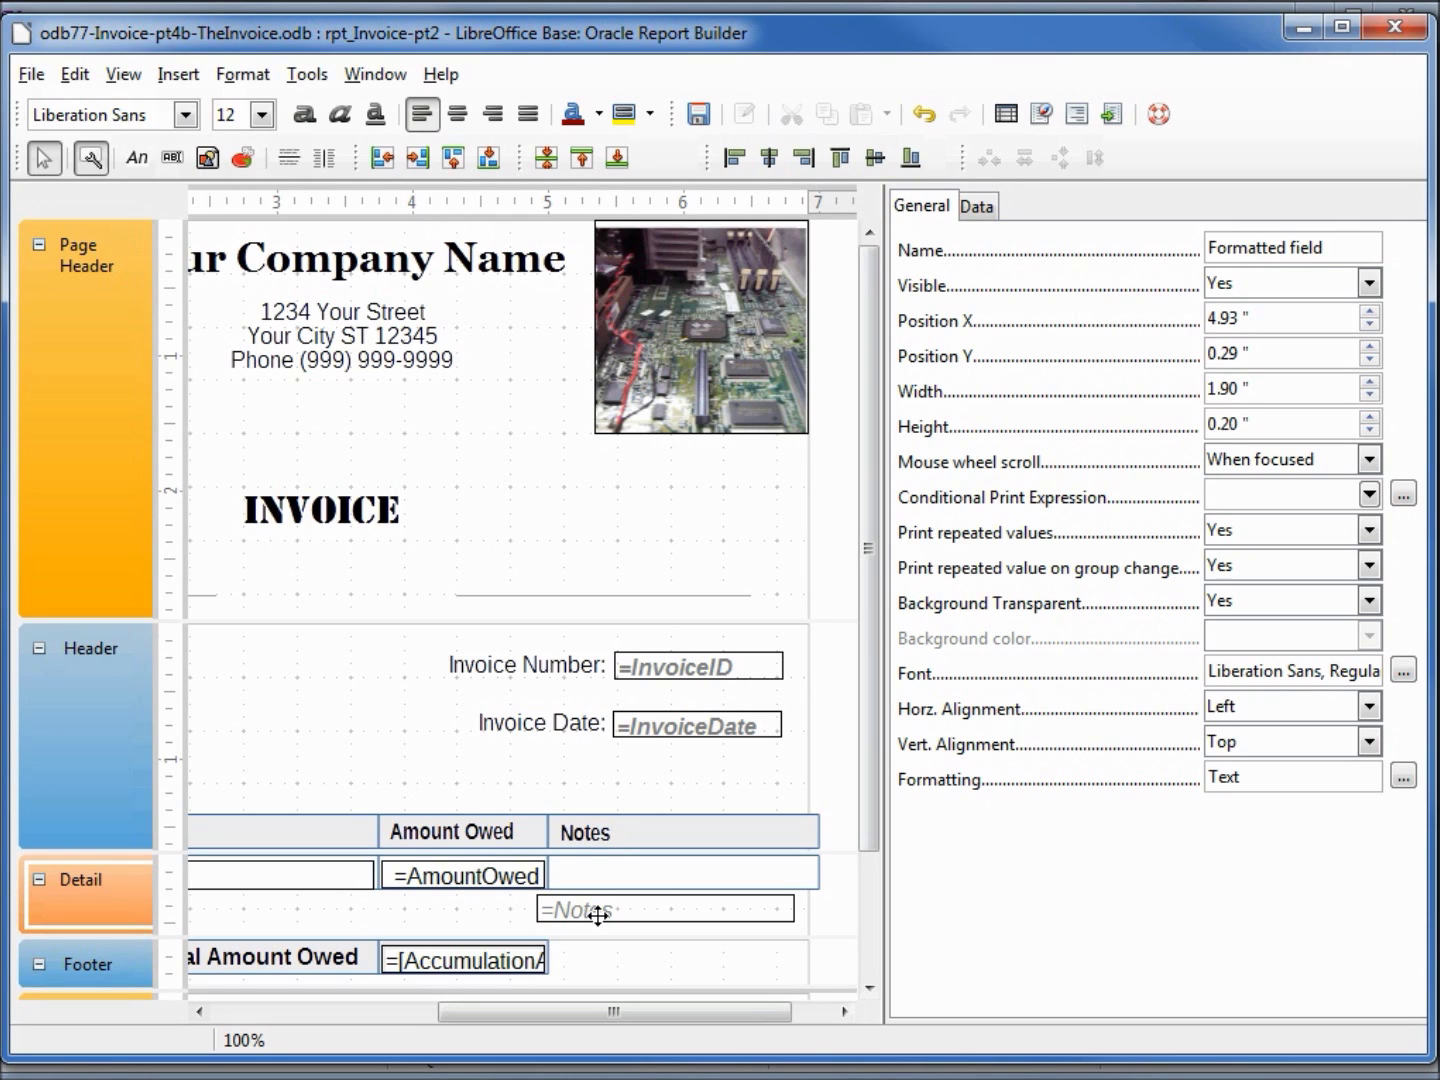
pyautogui.press('Down')
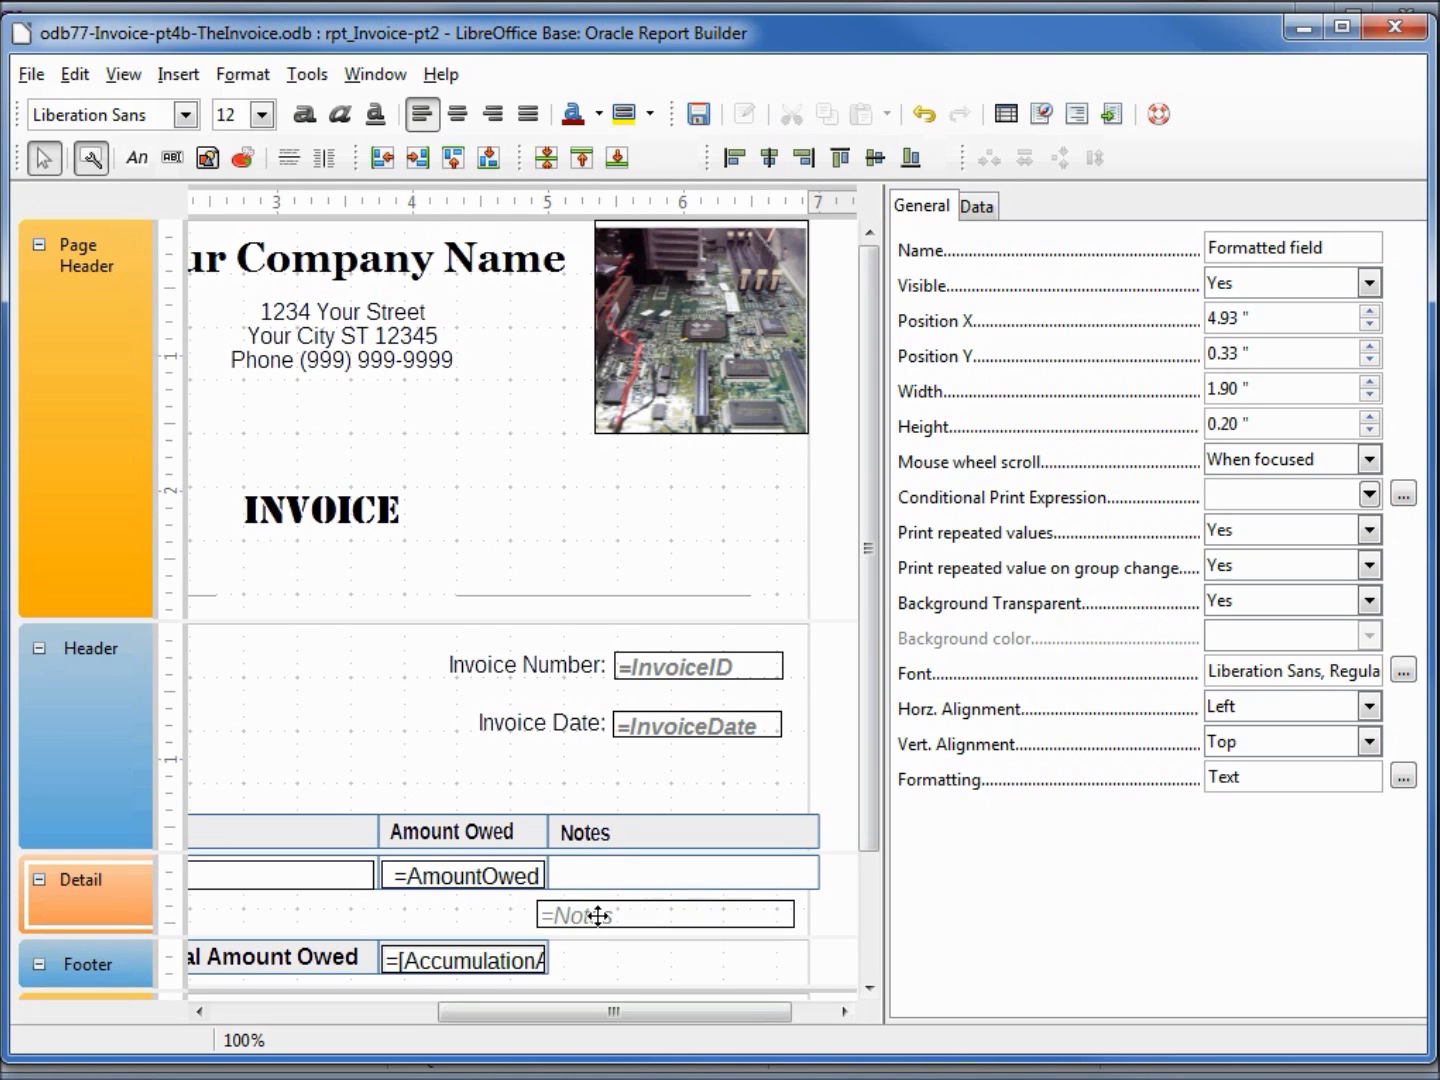
pyautogui.press('Right')
pyautogui.press('Right')
pyautogui.press('Right')
pyautogui.press('Right')
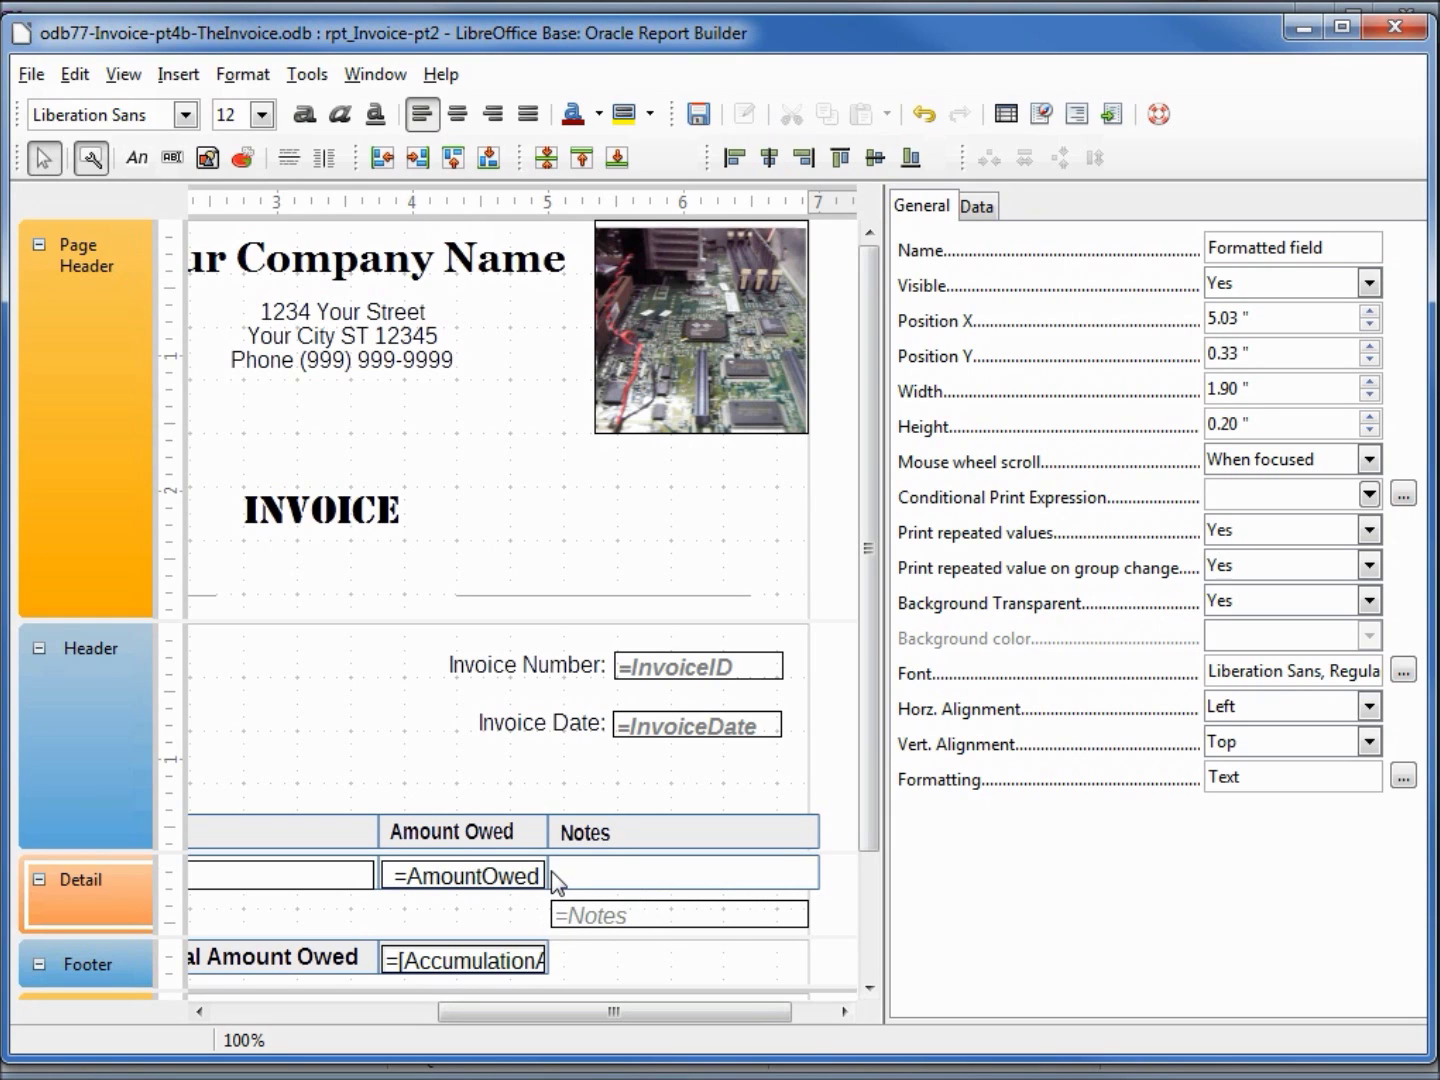
pyautogui.hotkey('ctrl', 'z')
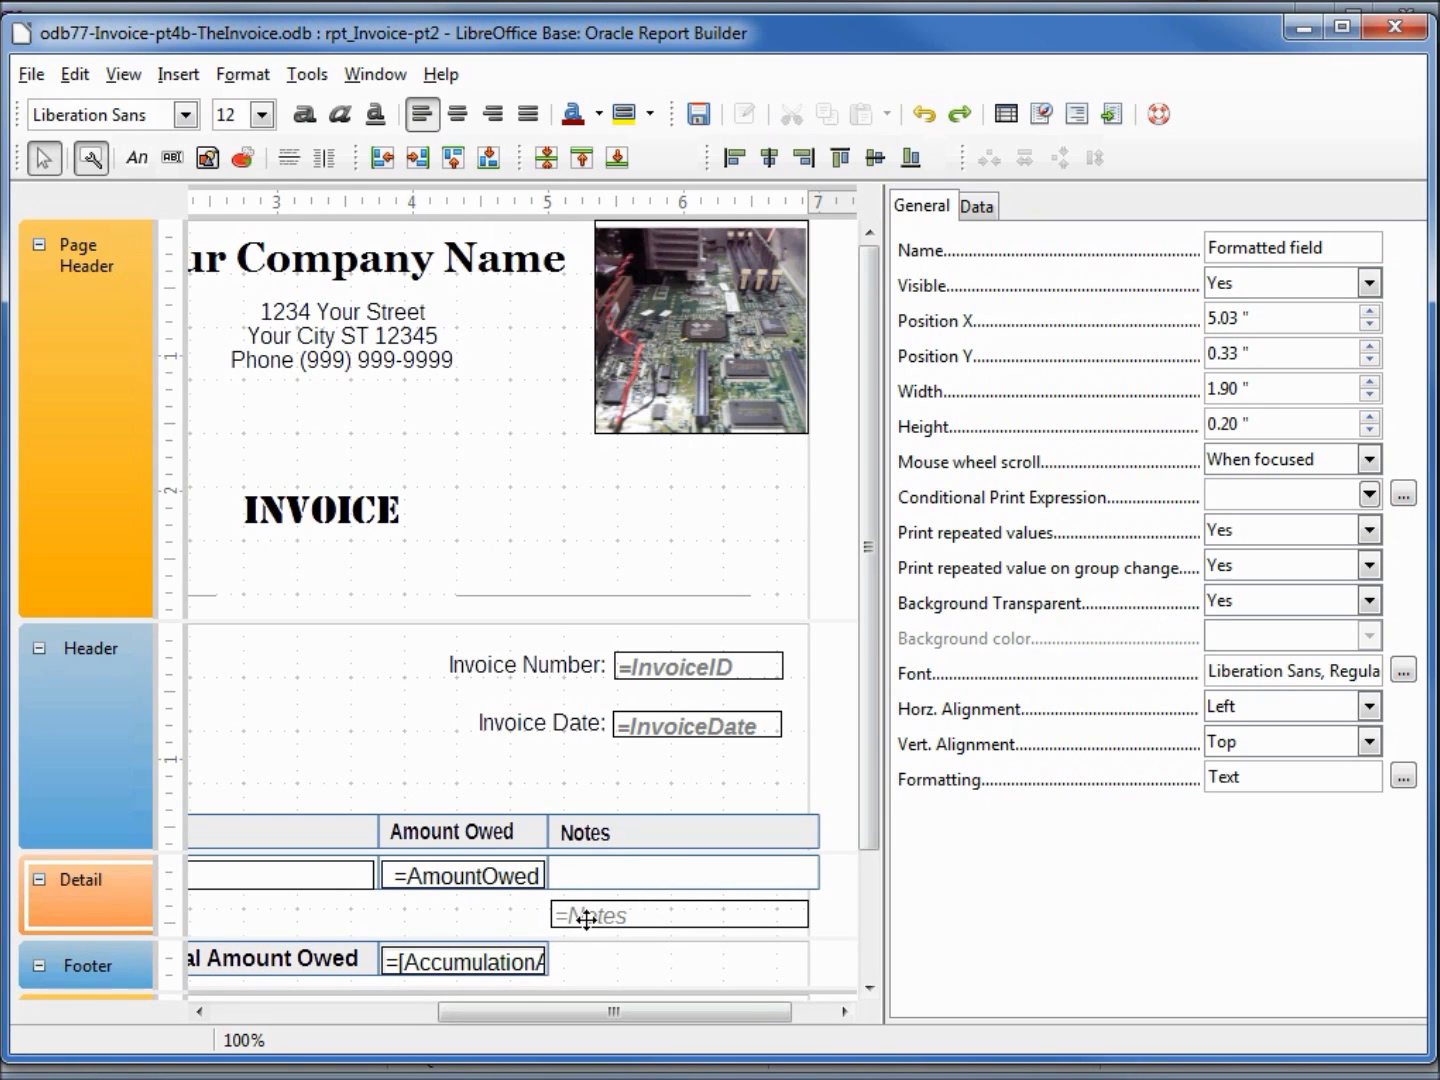
pyautogui.press('Up')
pyautogui.press('Up')
pyautogui.press('Up')
pyautogui.press('Up')
pyautogui.press('Up')
pyautogui.press('Up')
pyautogui.press('Up')
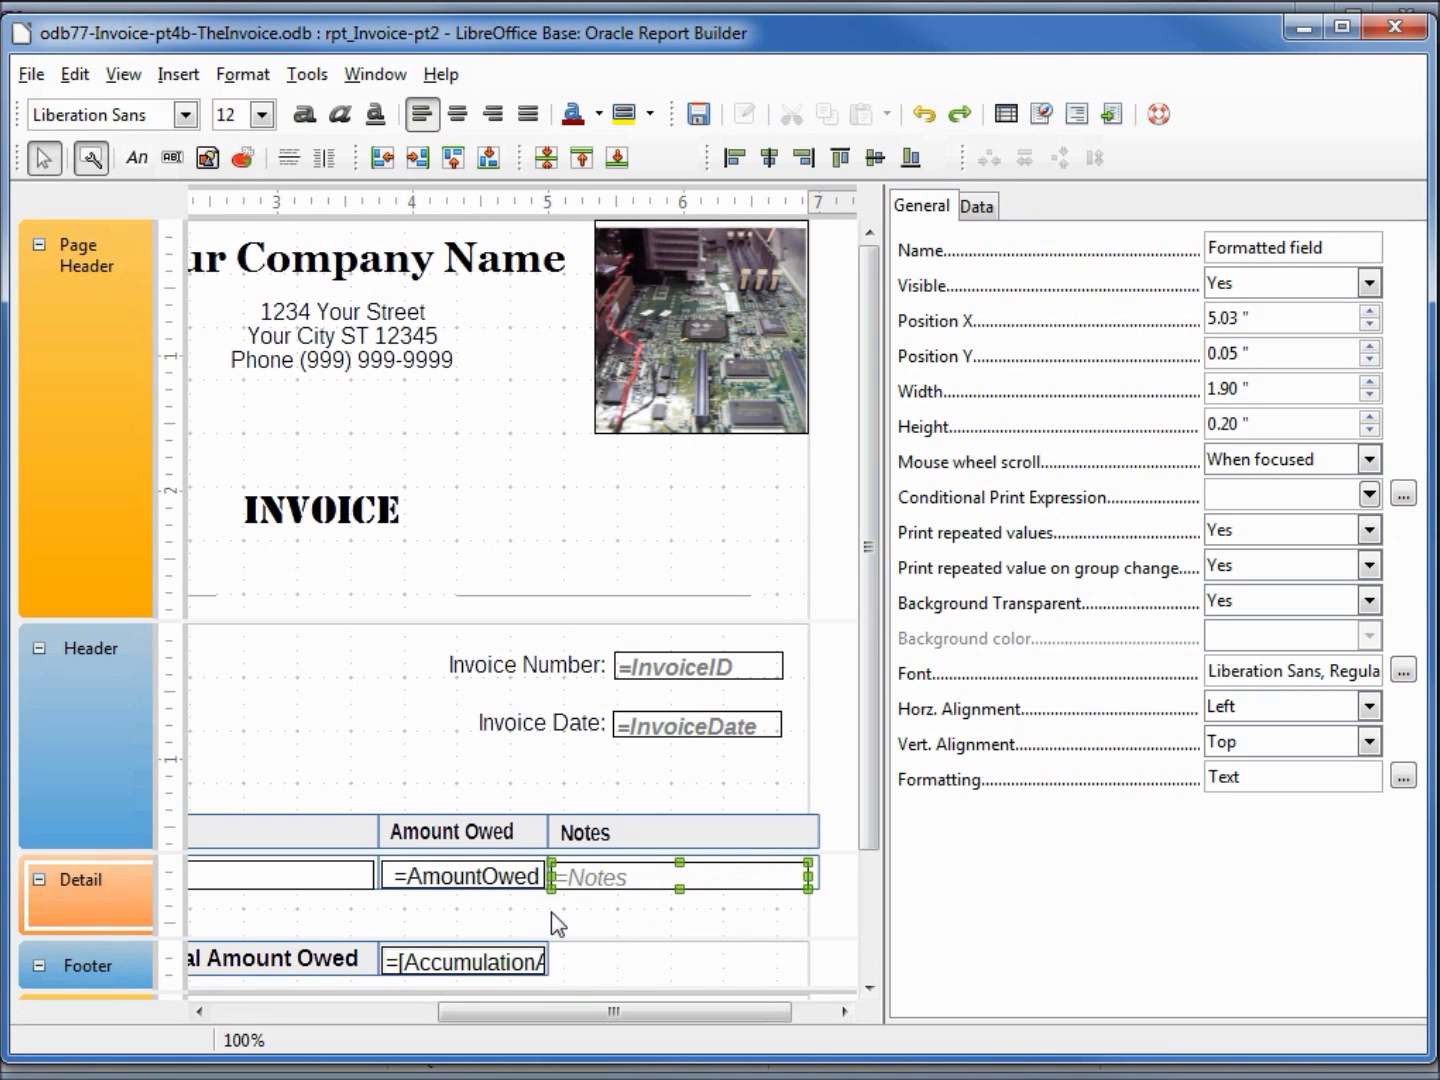
# Step: Select the notes box, shrink the Detail section to fit, and save the report
pyautogui.click(818, 878)
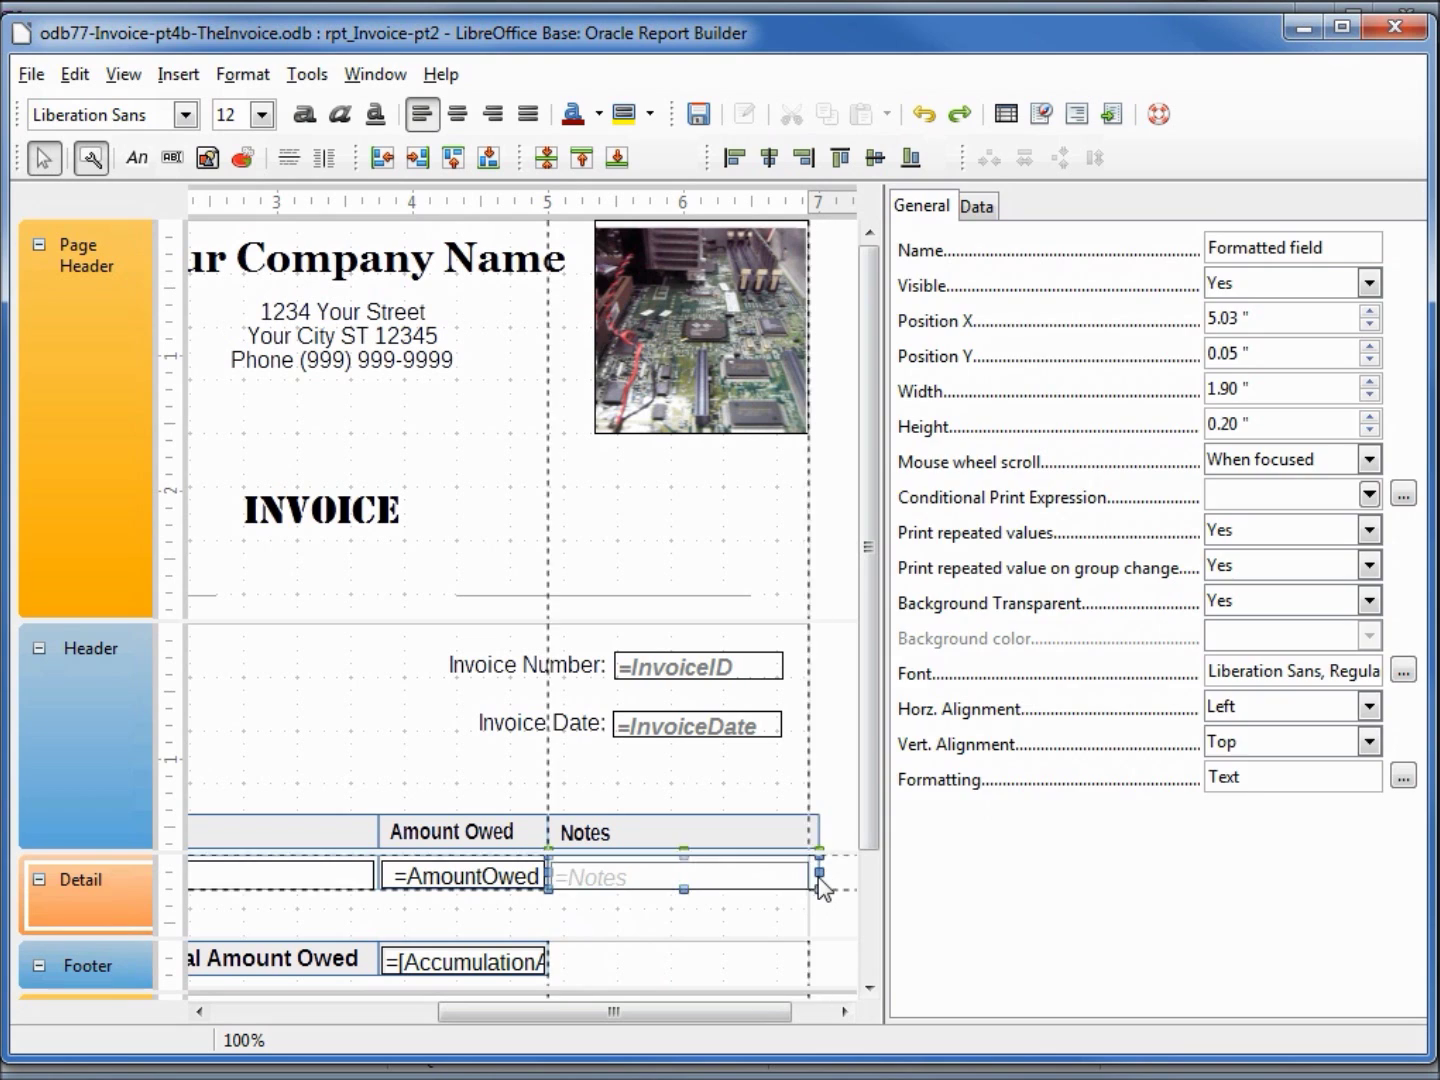
pyautogui.click(842, 875)
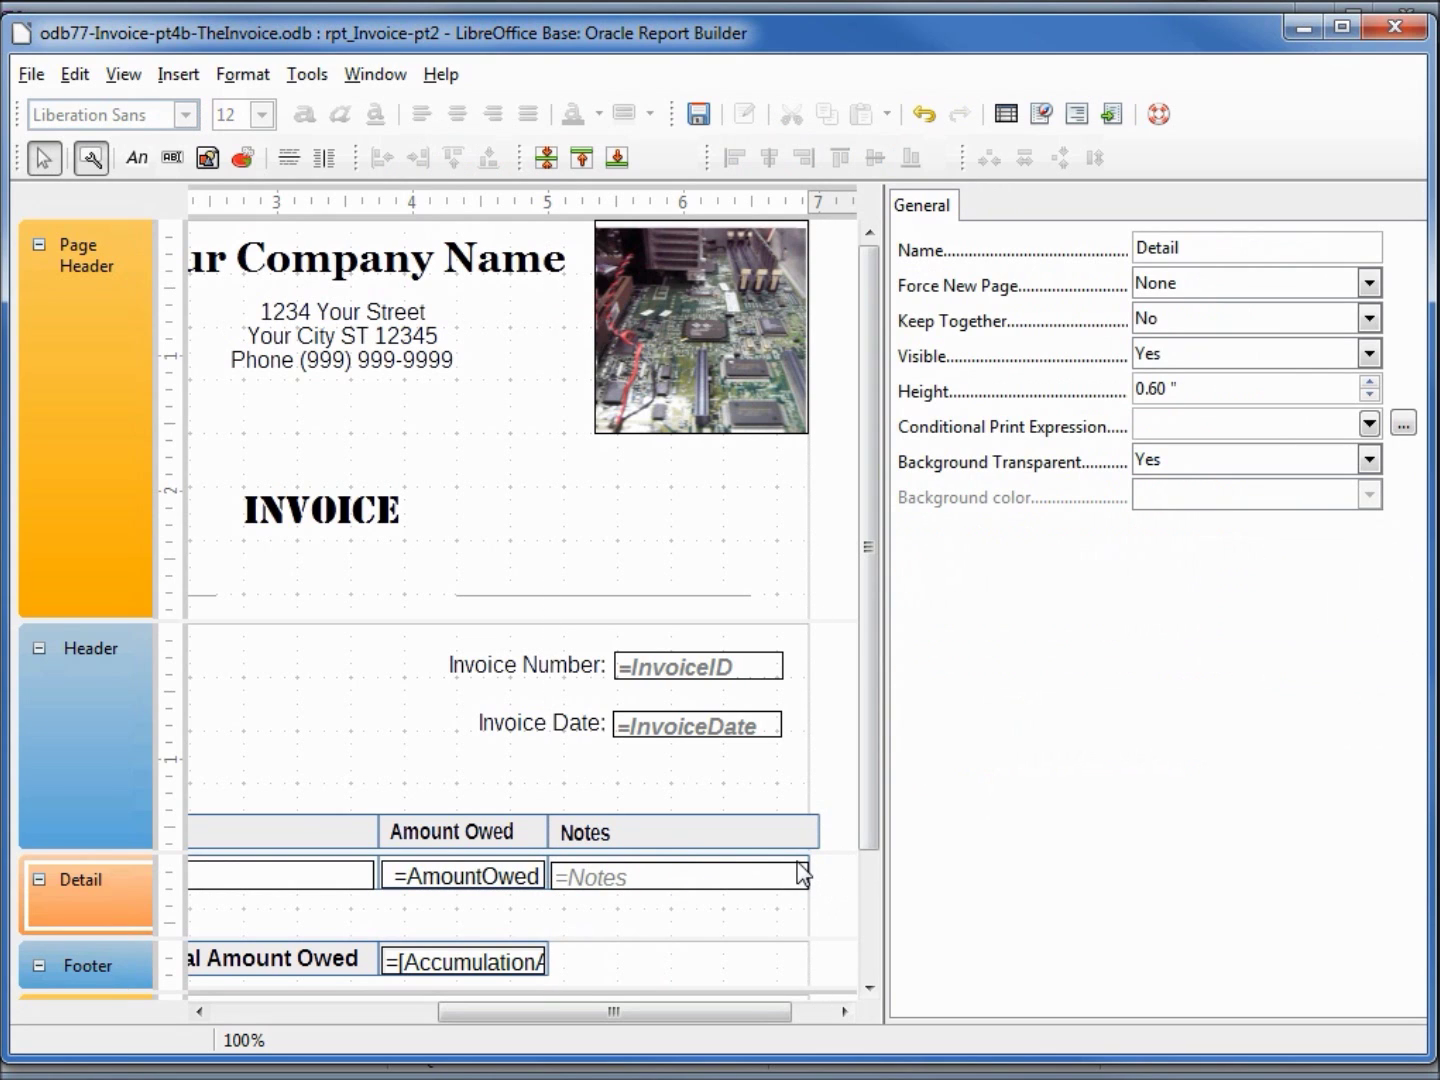
pyautogui.click(802, 872)
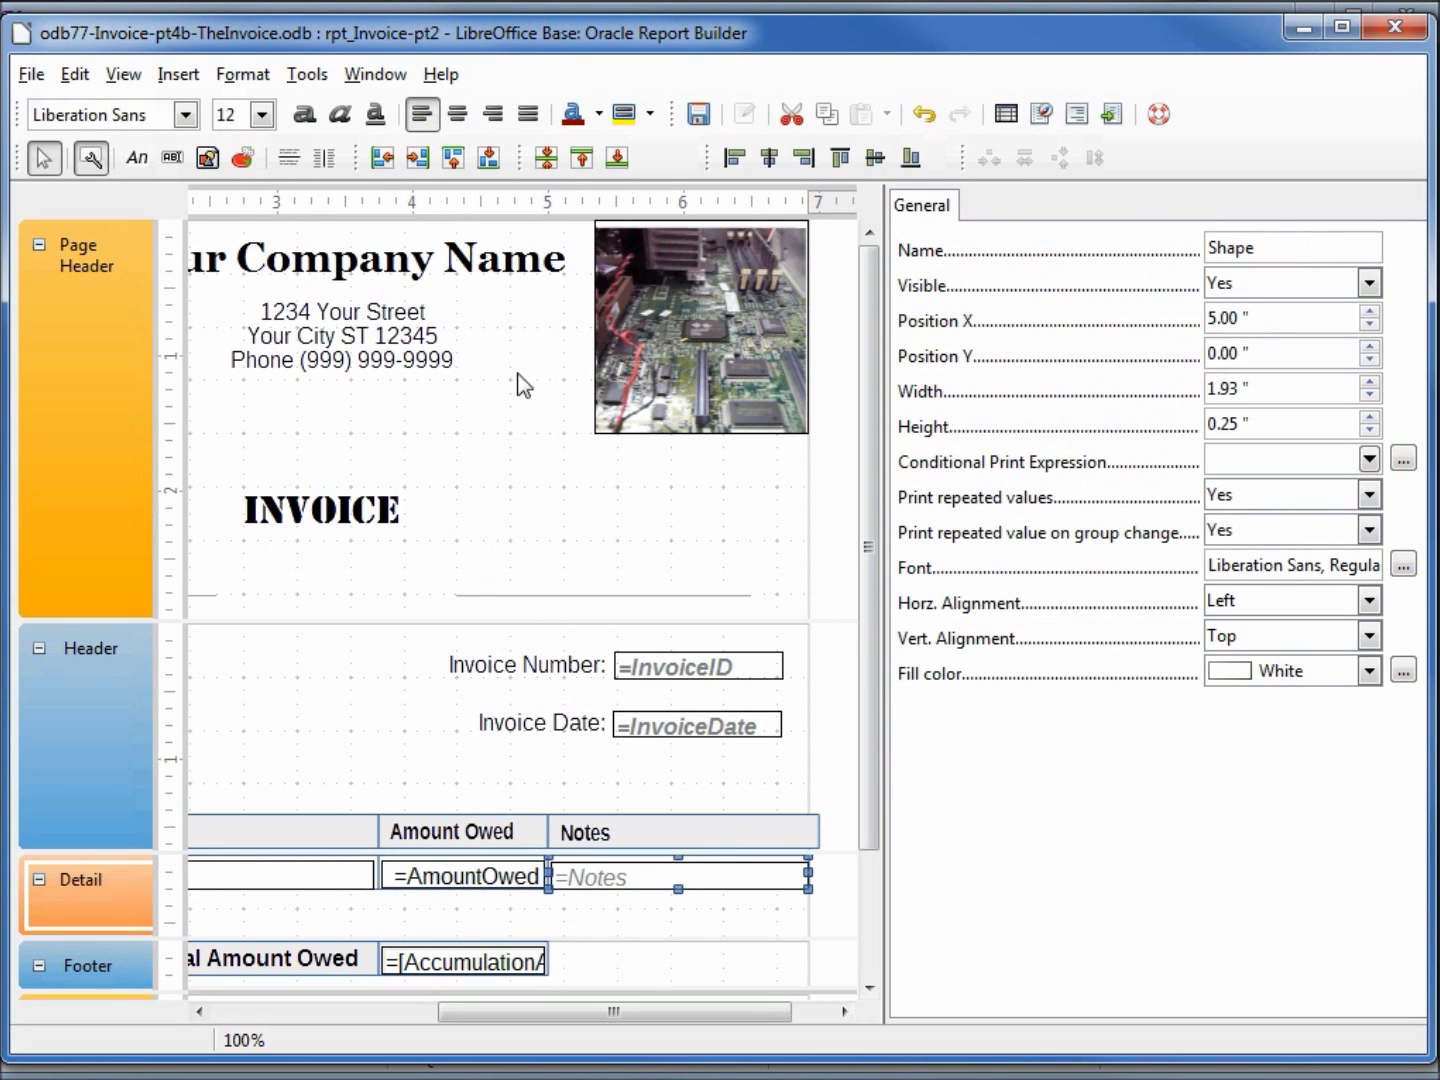
pyautogui.click(617, 158)
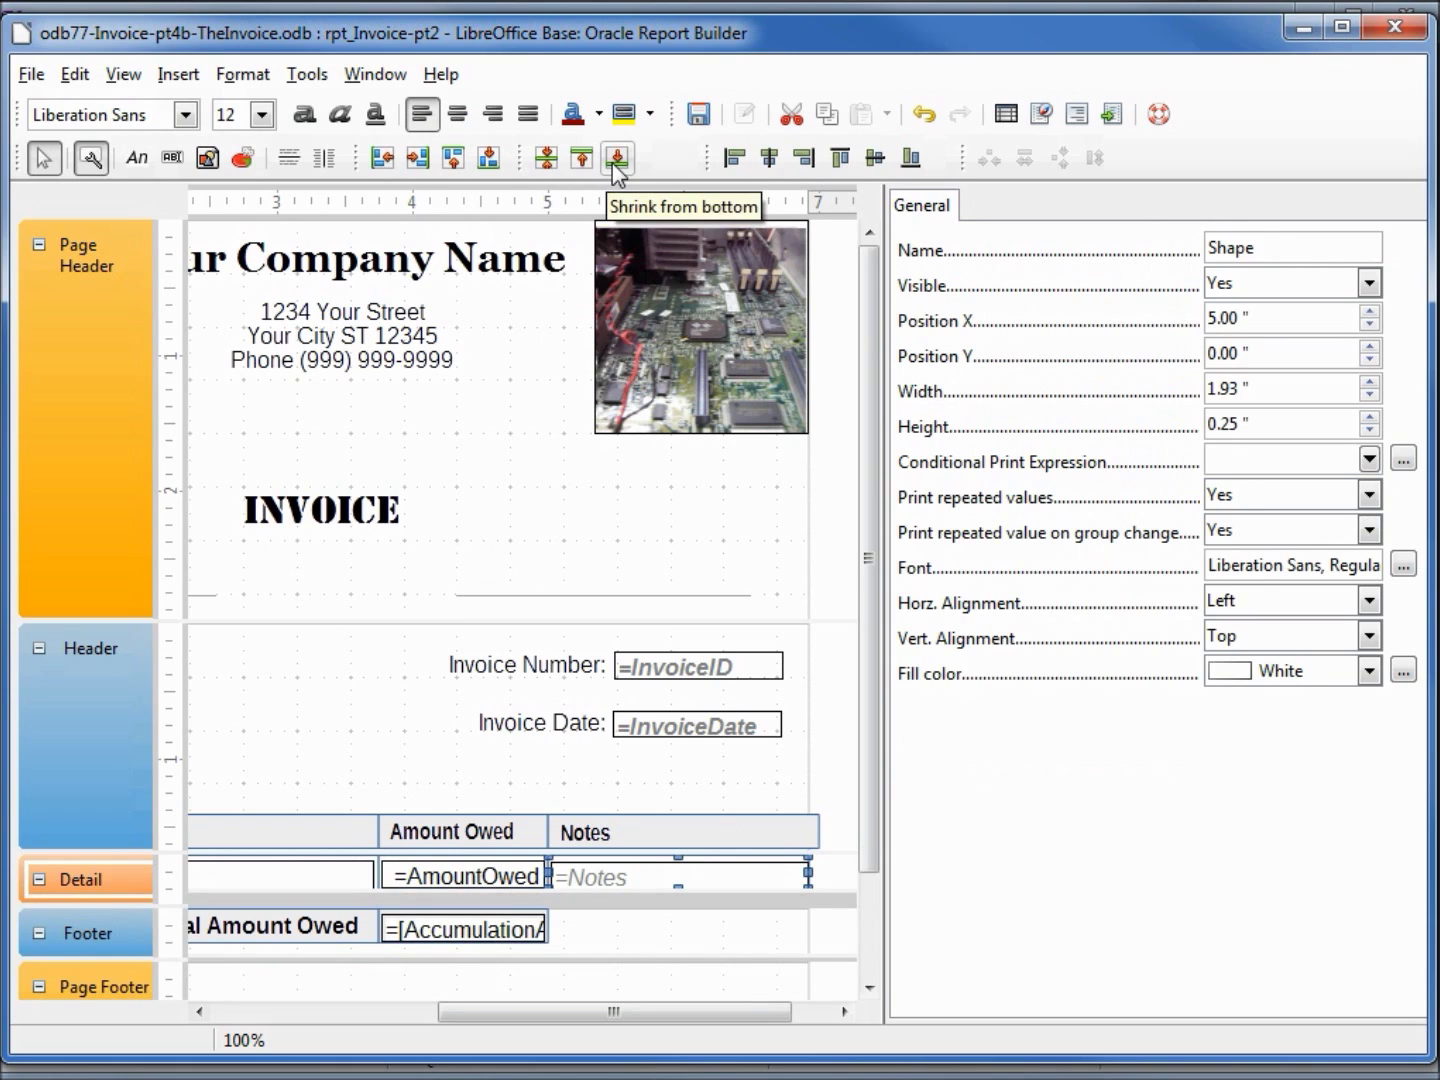
pyautogui.click(699, 116)
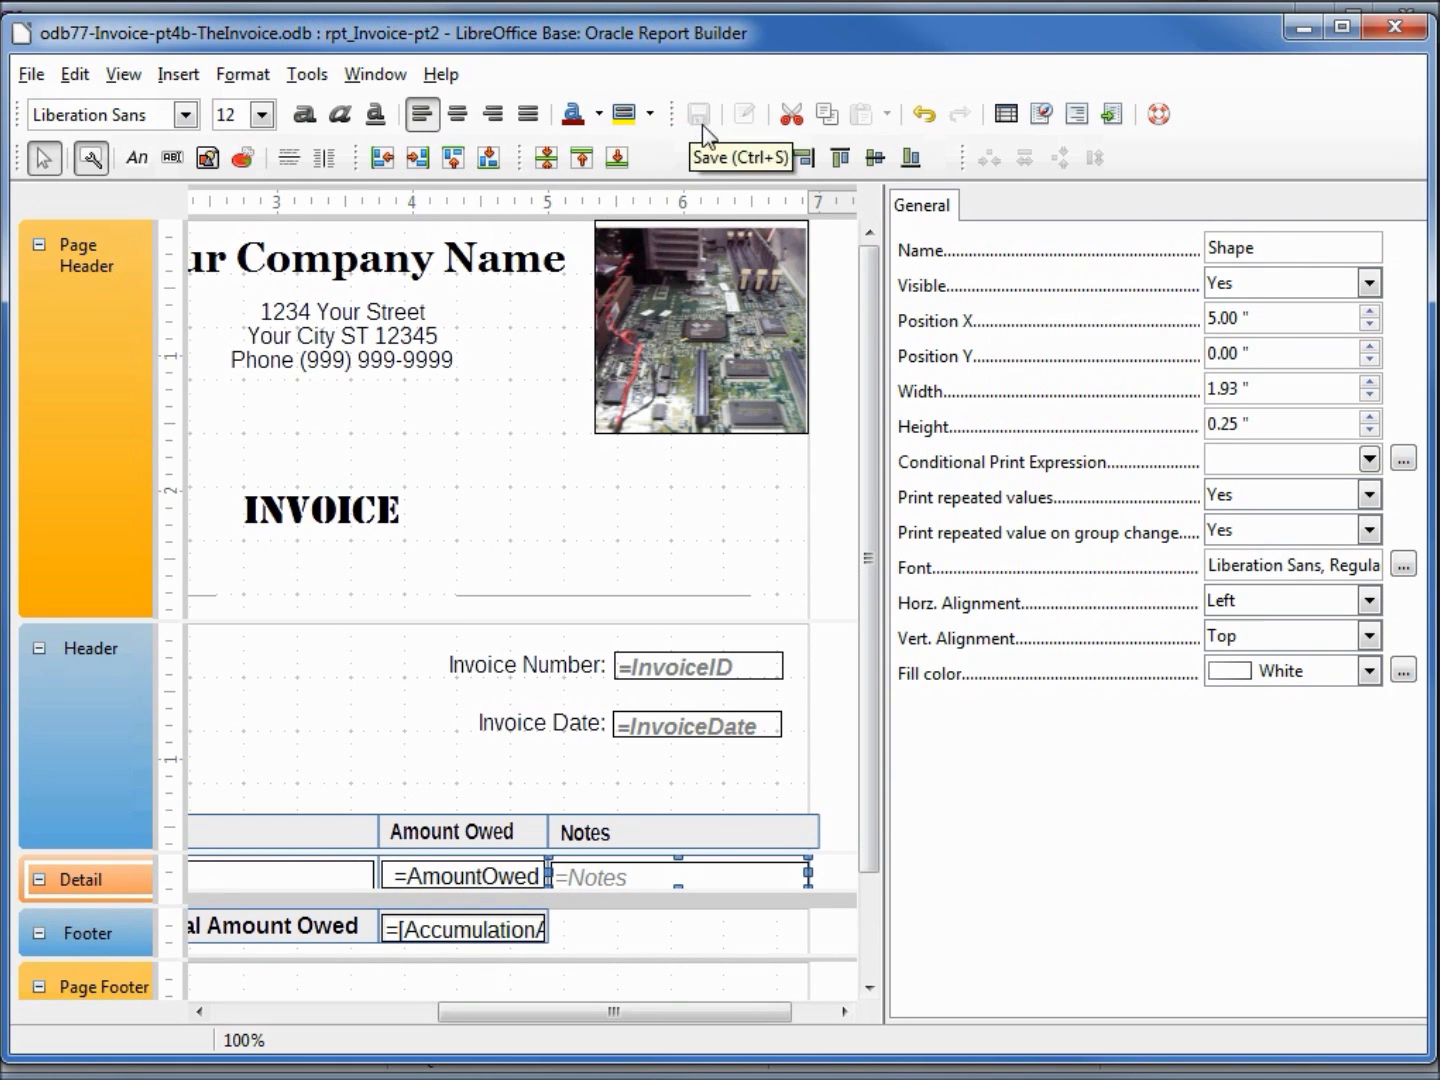
# Step: Execute the report, zoom the Writer preview out to 60%, and move the window left
pyautogui.click(1120, 119)
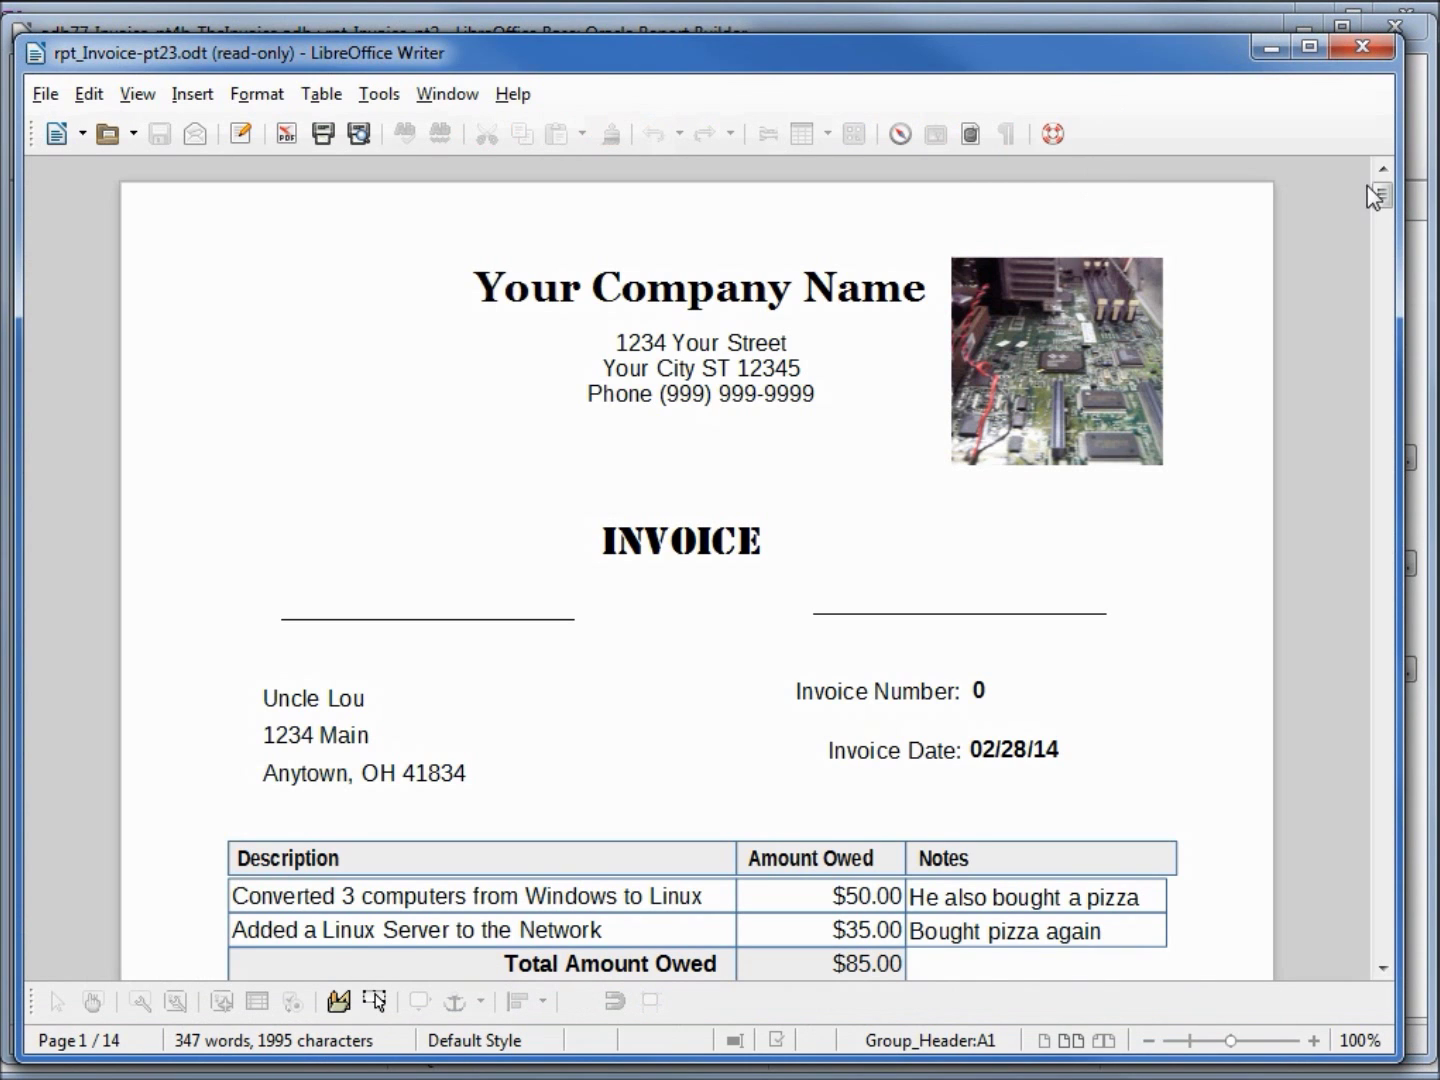
pyautogui.moveTo(1380, 199); pyautogui.dragTo(1393, 213)
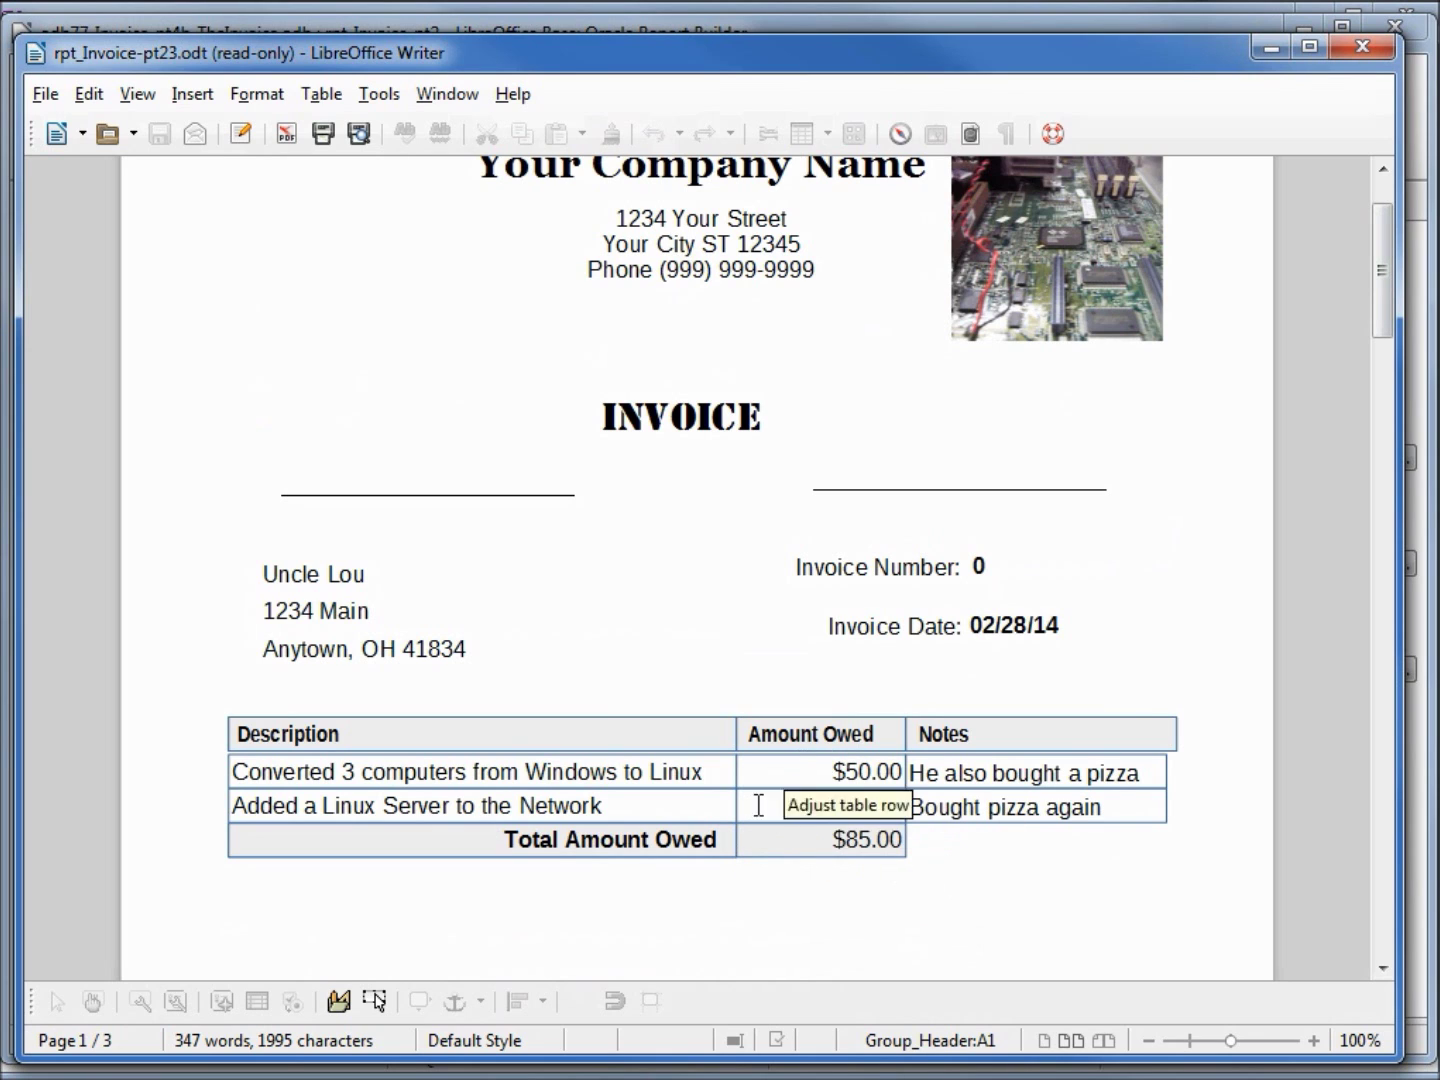
pyautogui.moveTo(1382, 270); pyautogui.dragTo(1365, 526)
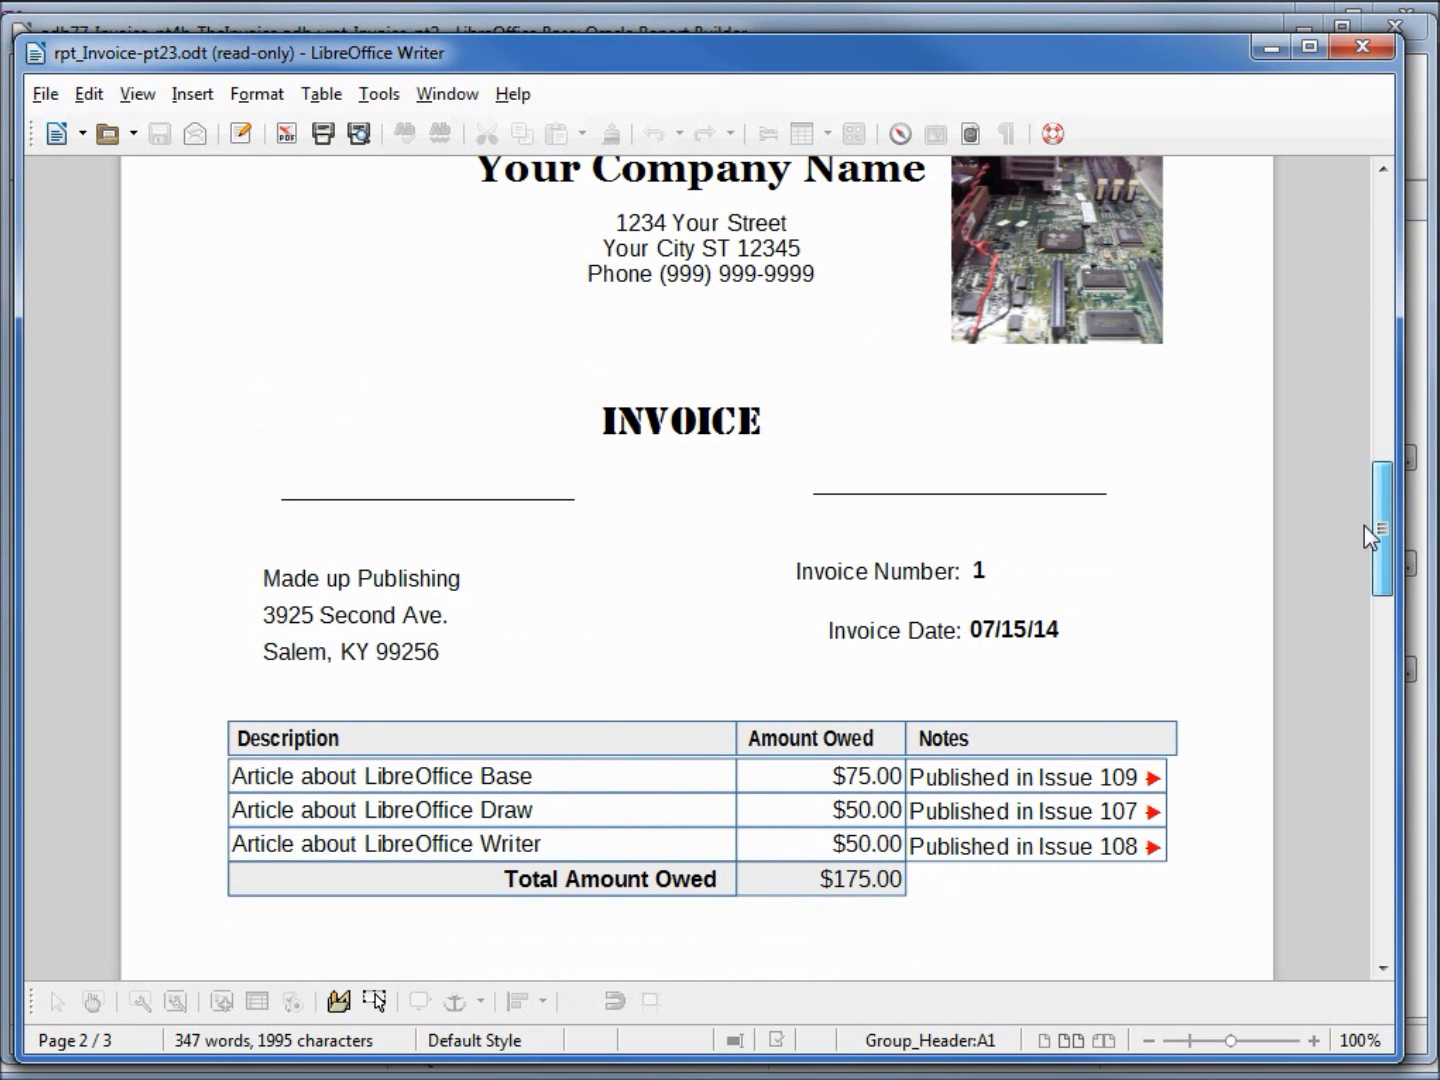
pyautogui.moveTo(1364, 526); pyautogui.dragTo(1364, 564)
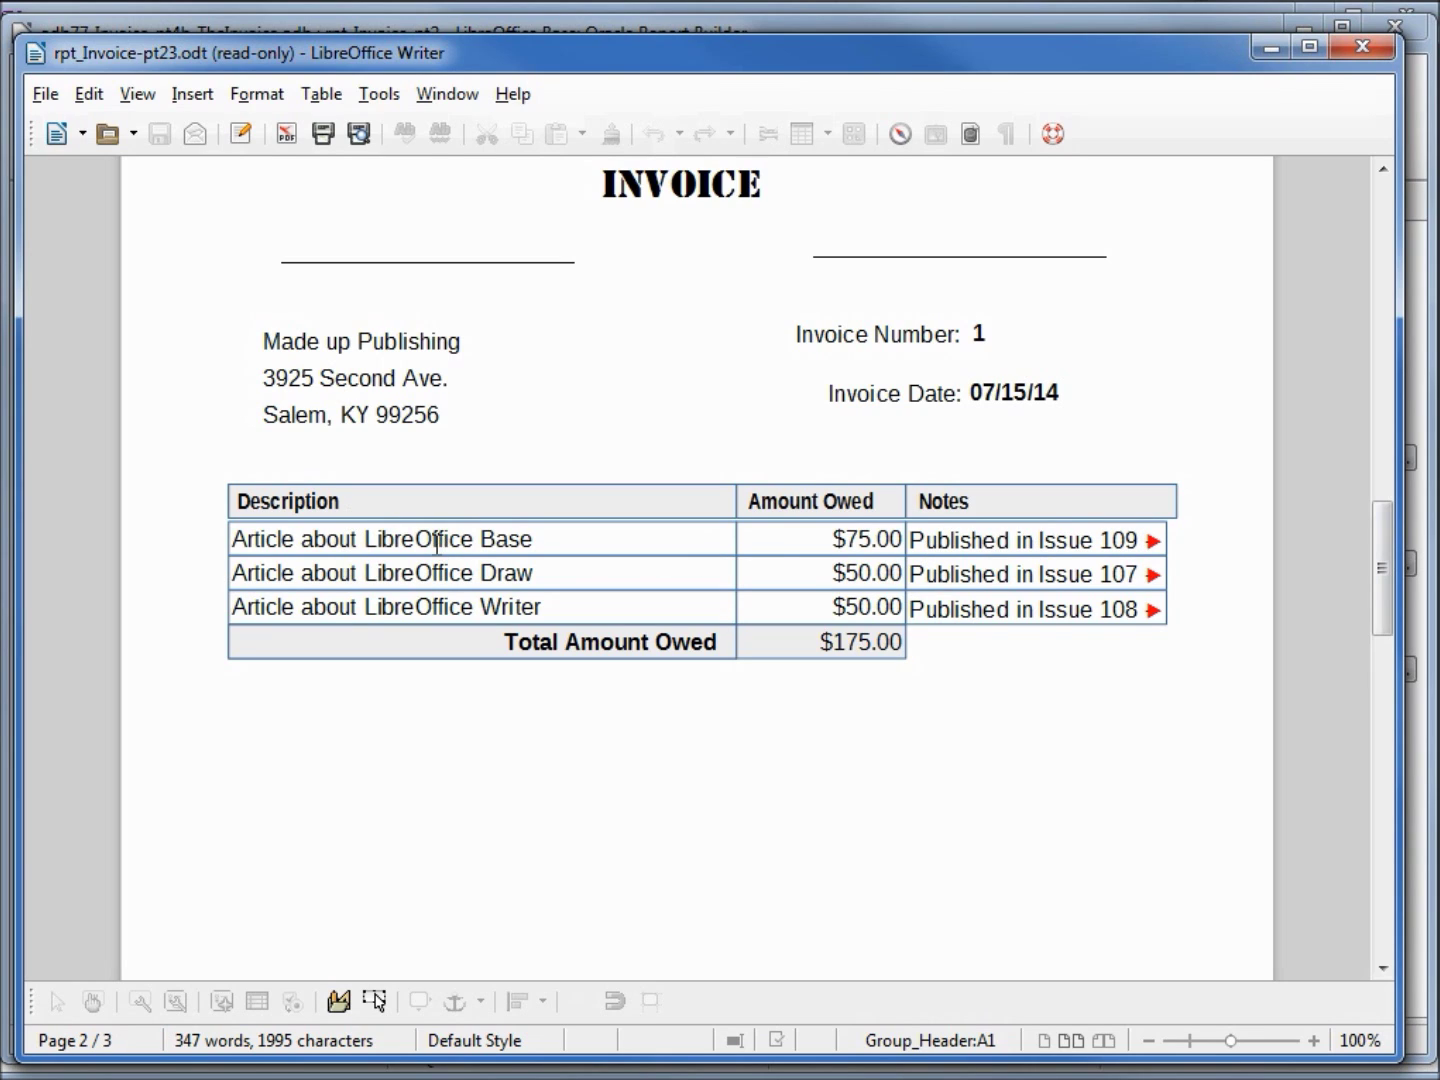
pyautogui.moveTo(1386, 571); pyautogui.dragTo(1384, 833)
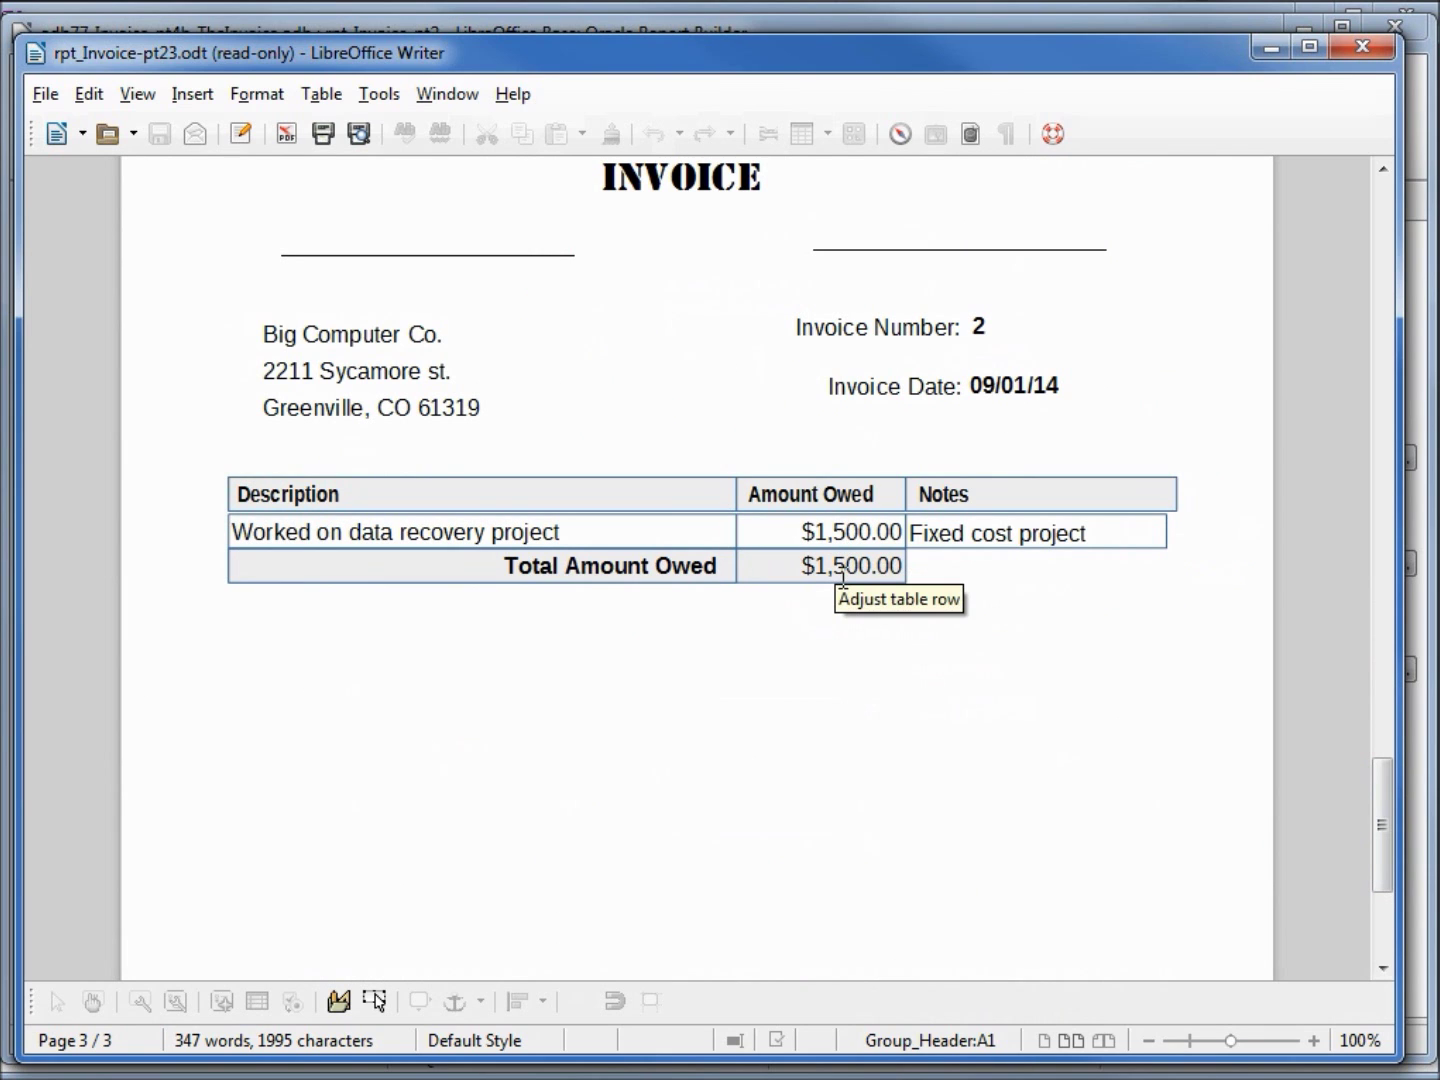
pyautogui.moveTo(1384, 816); pyautogui.dragTo(1398, 591)
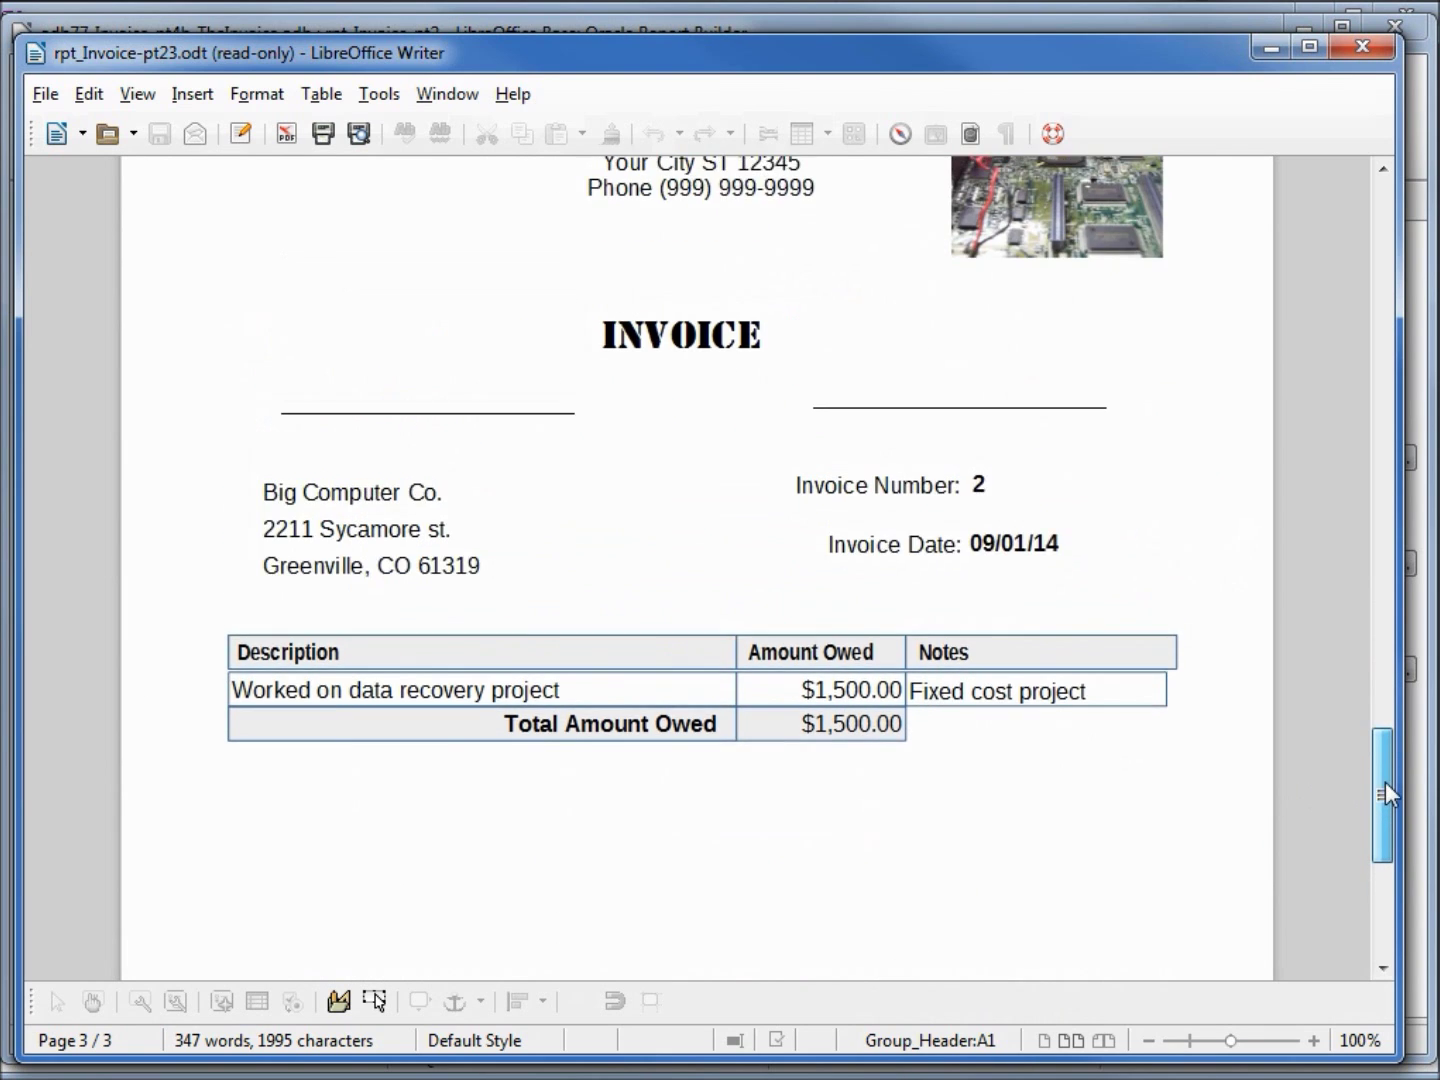
pyautogui.scroll(1, 1399, 591)
pyautogui.scroll(5, 1388, 630)
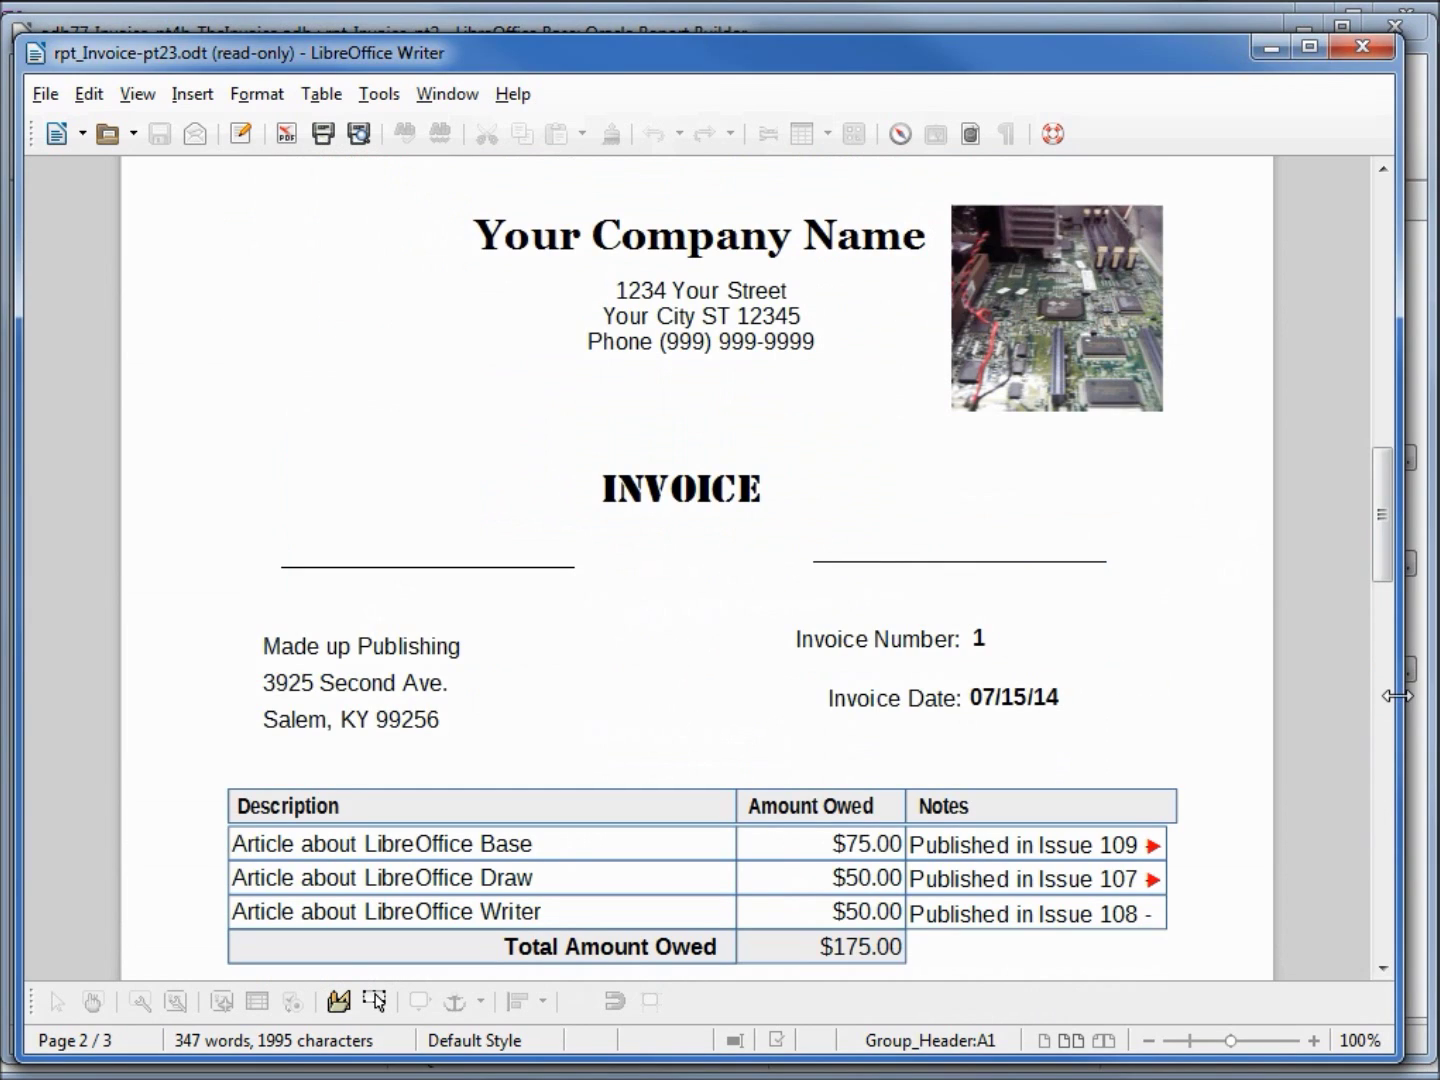
pyautogui.click(1148, 1036)
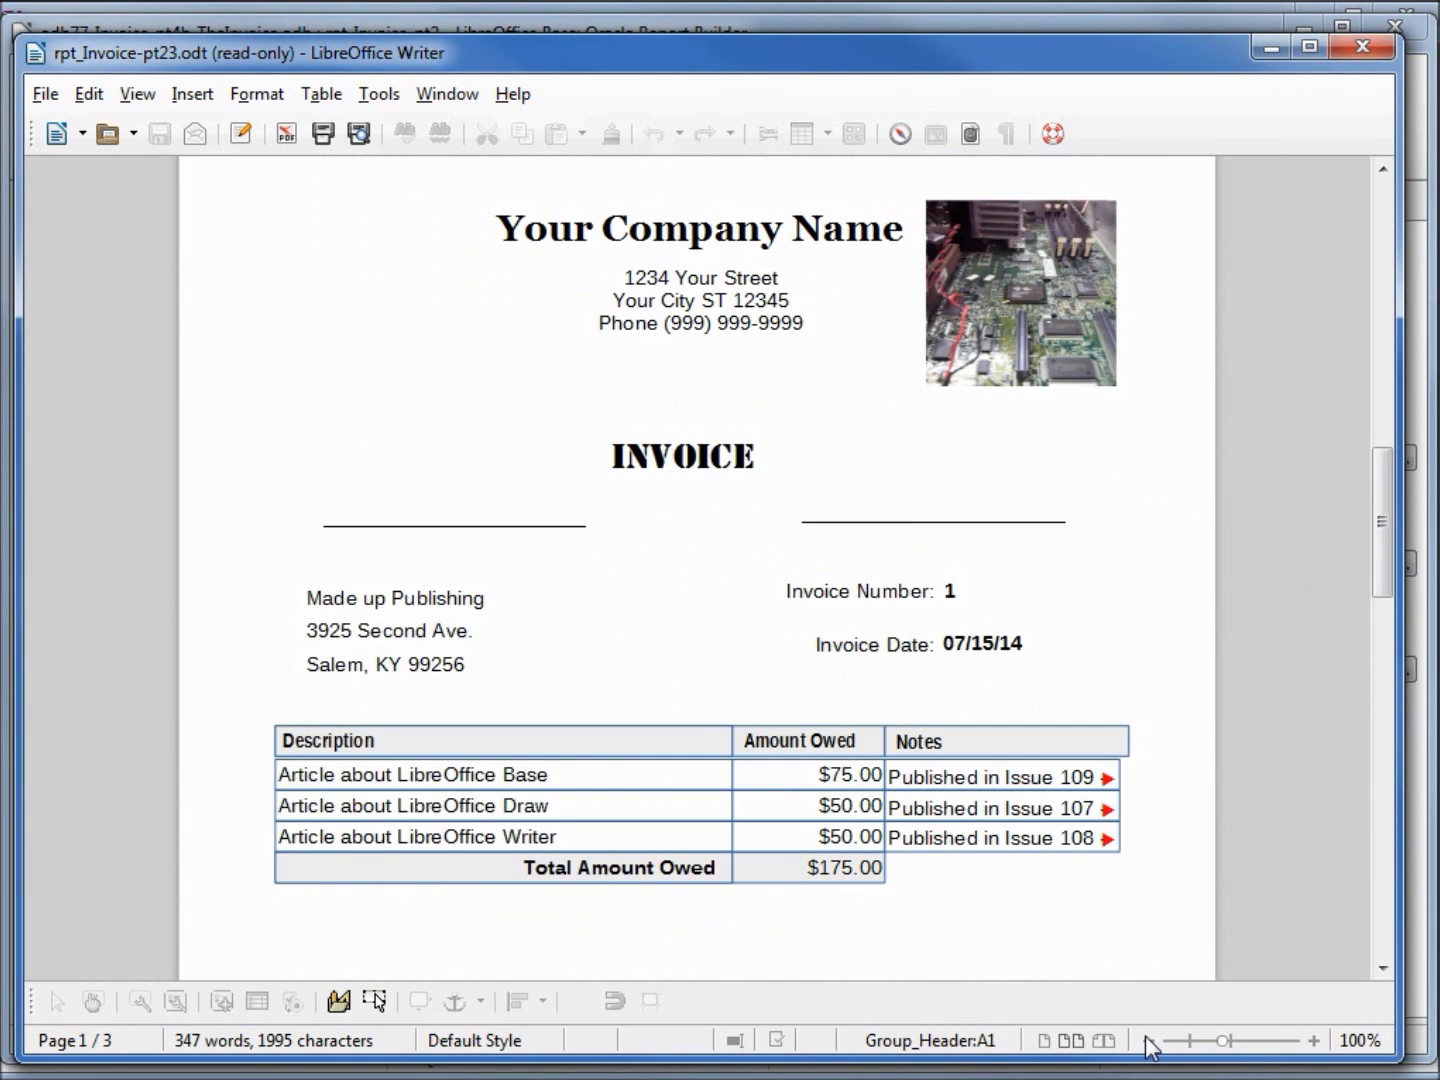
pyautogui.click(1145, 1036)
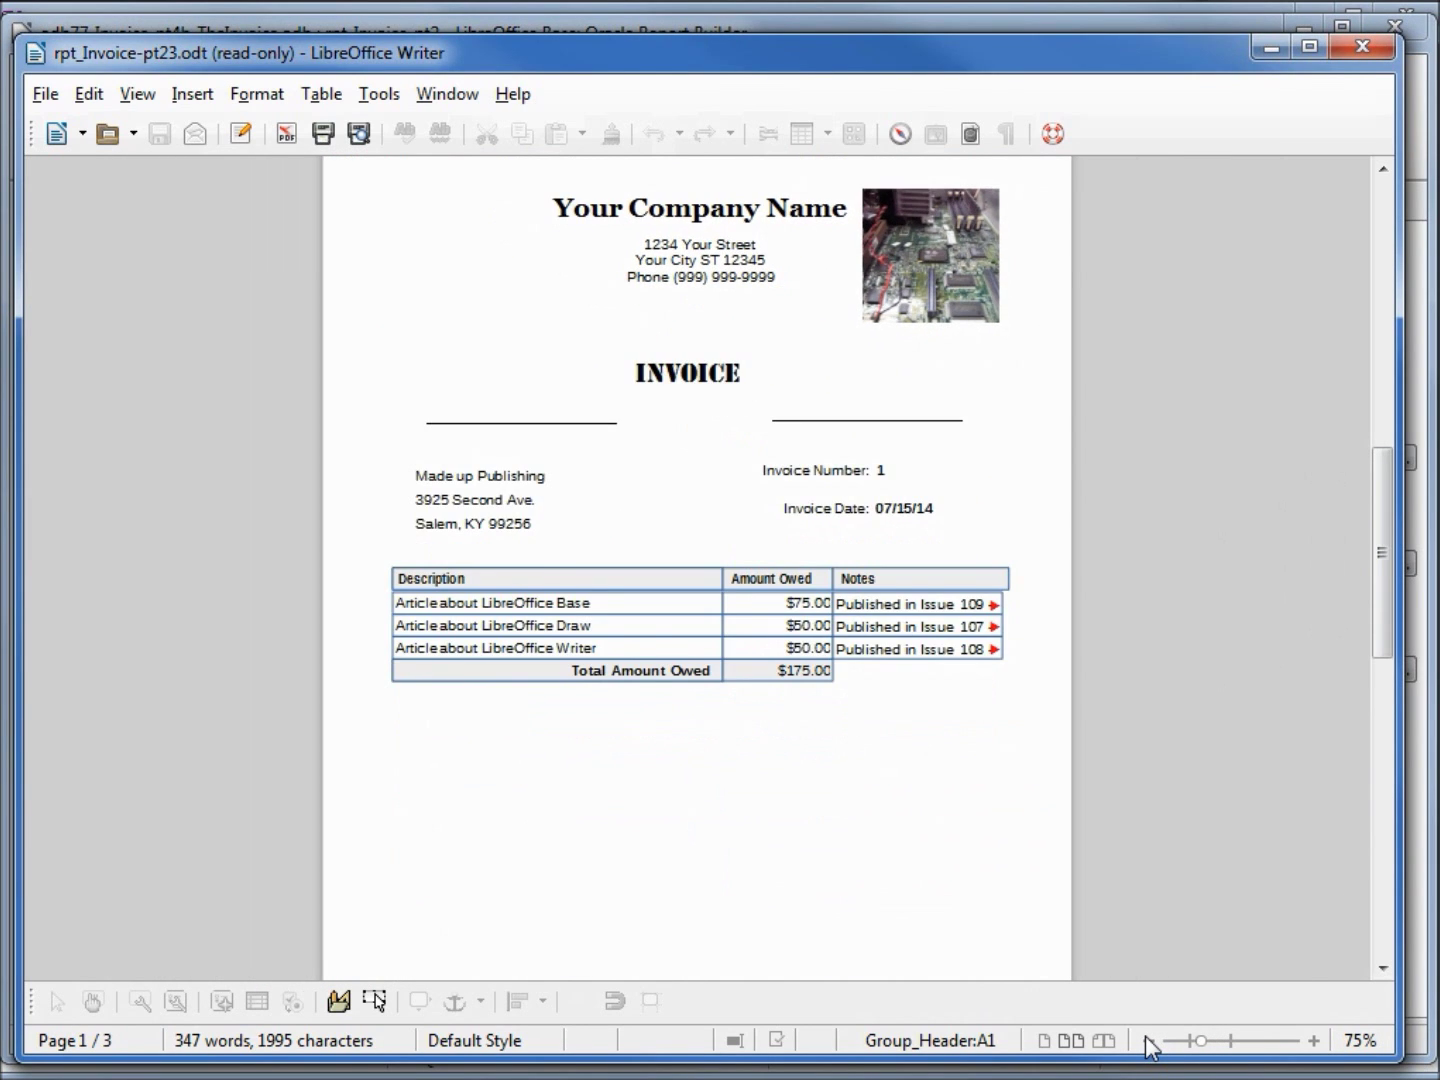
pyautogui.click(1146, 1037)
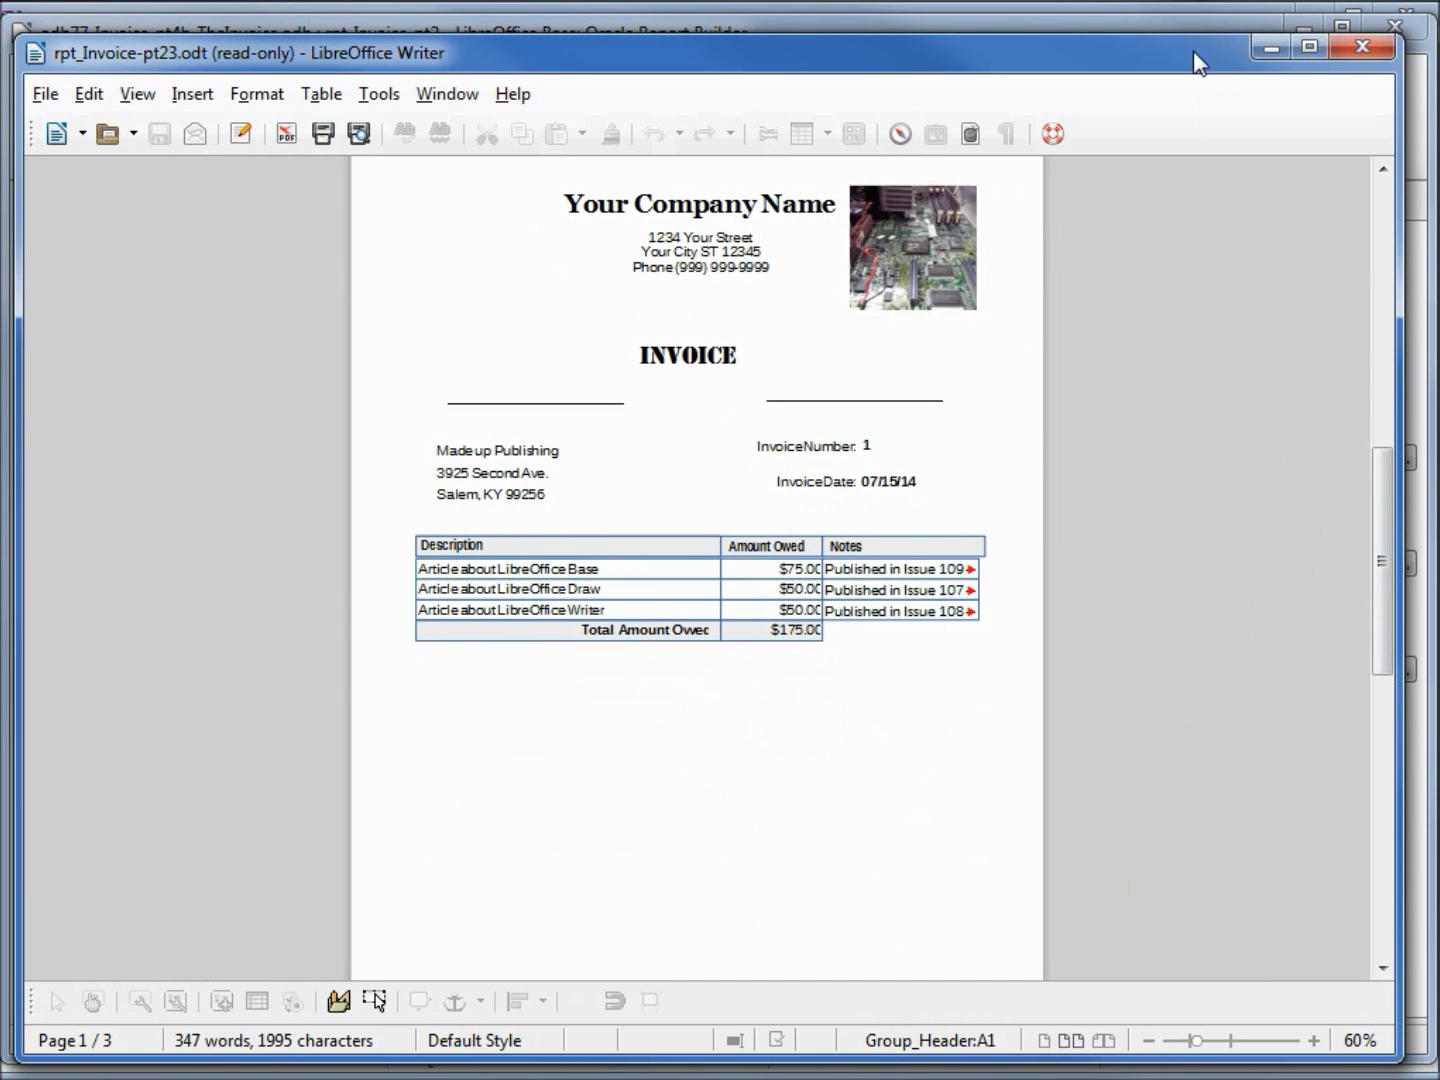
pyautogui.moveTo(1197, 62); pyautogui.dragTo(866, 57)
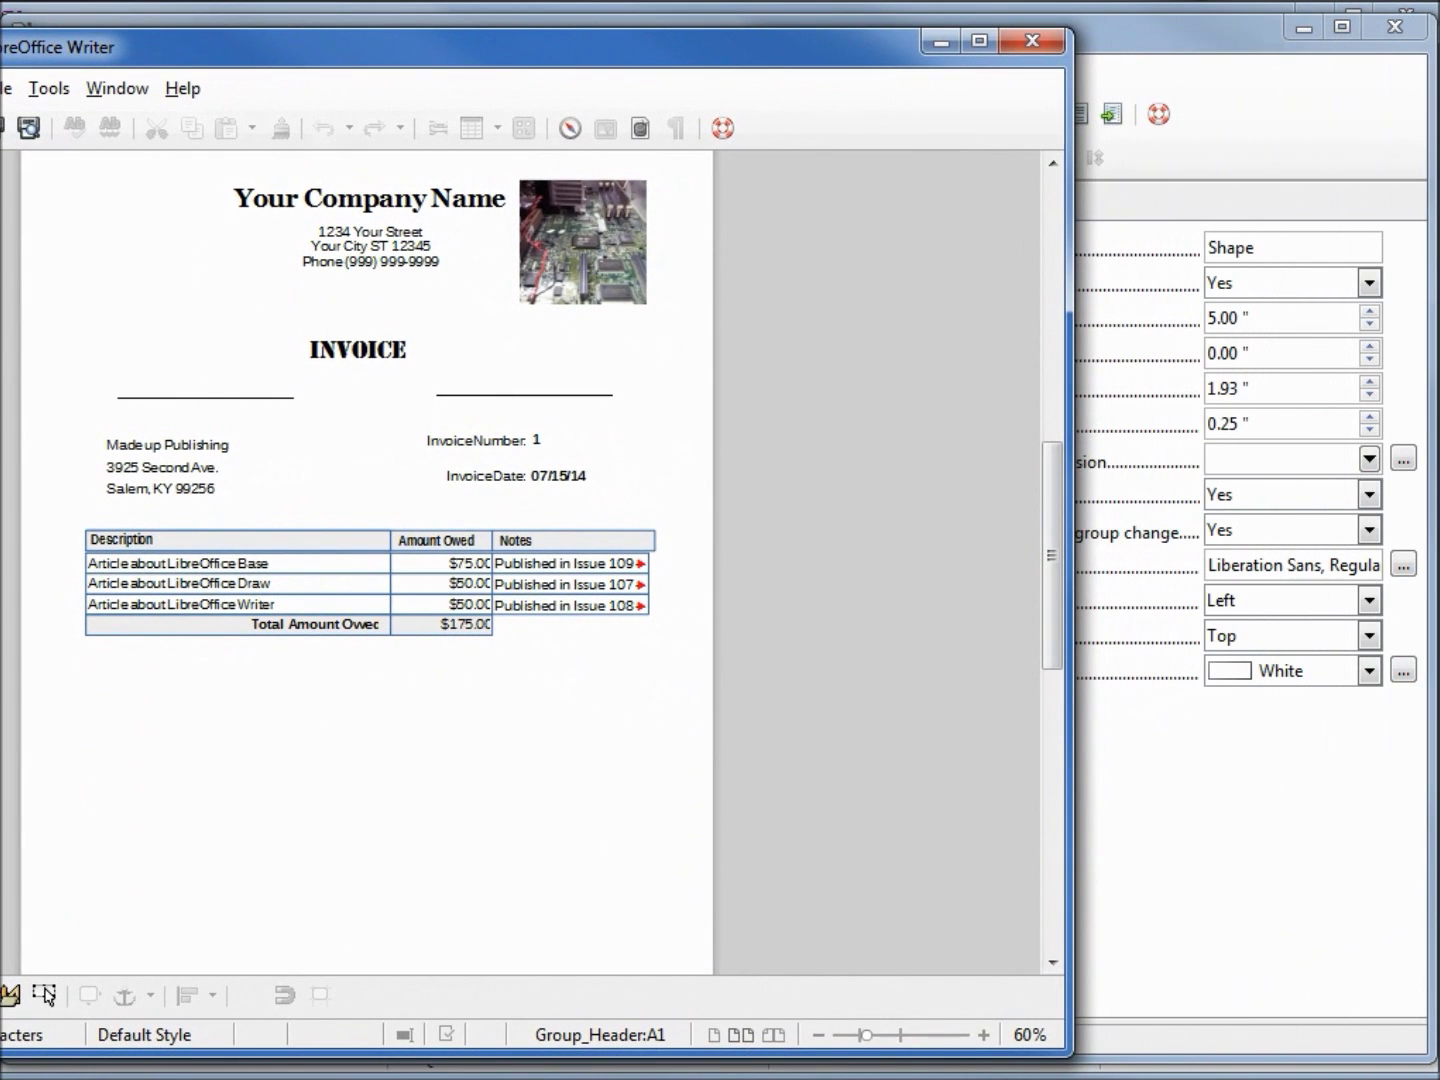
# Step: Move the Draw invoice design window beside the Writer report for side-by-side comparison
pyautogui.moveTo(1214, 131); pyautogui.dragTo(1167, 80)
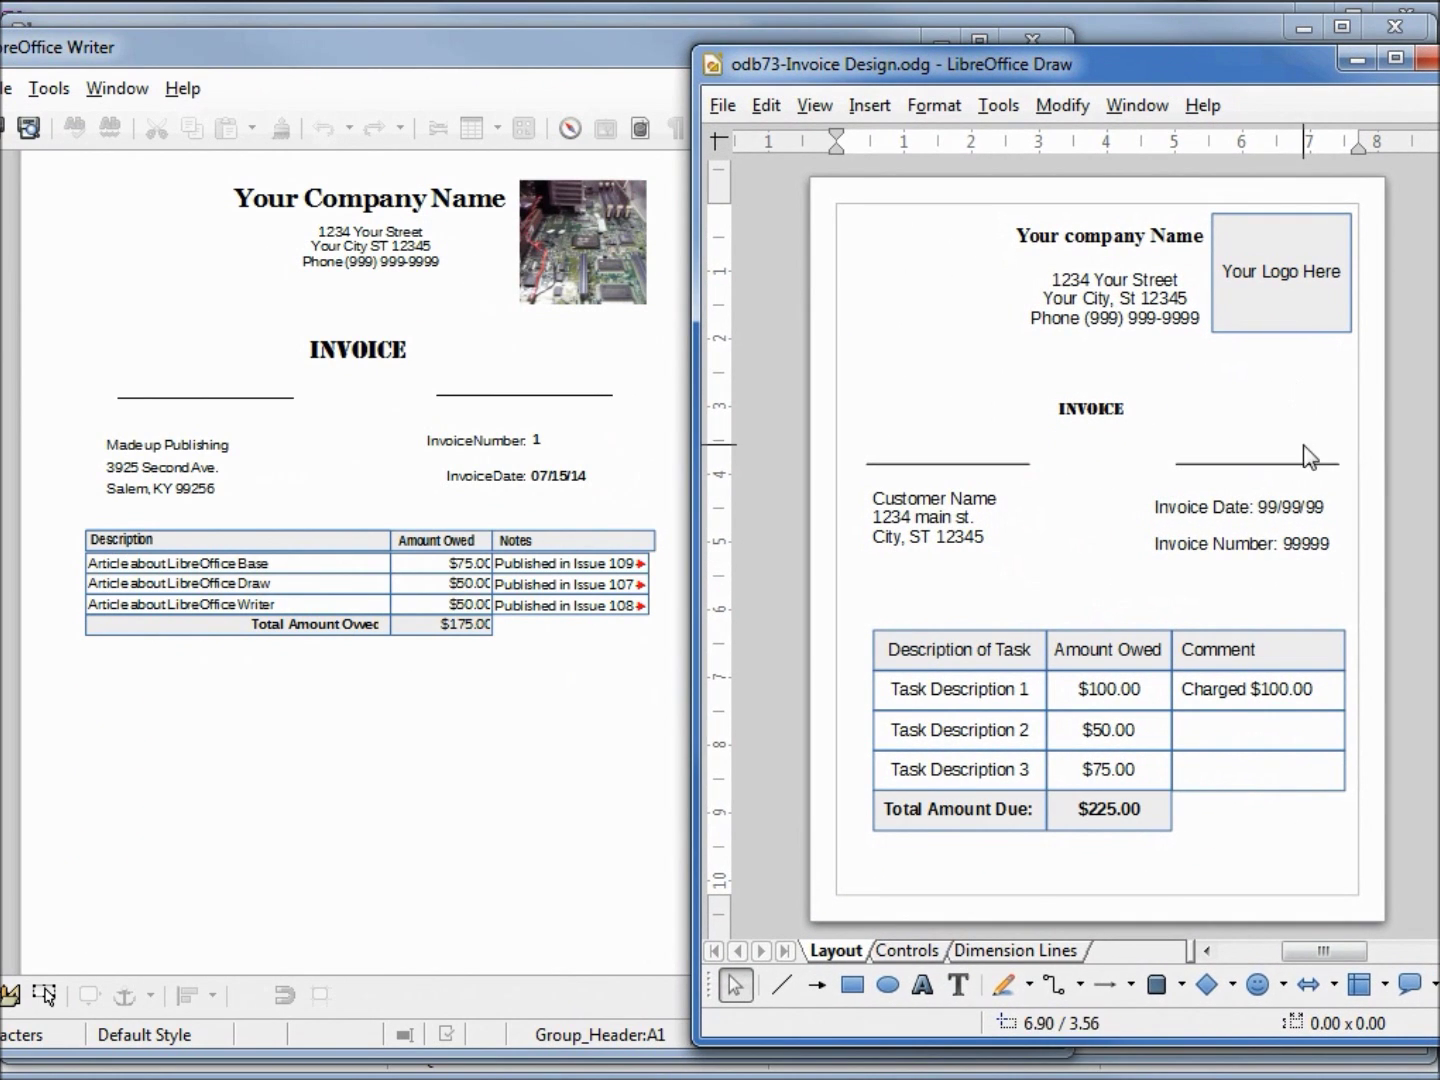